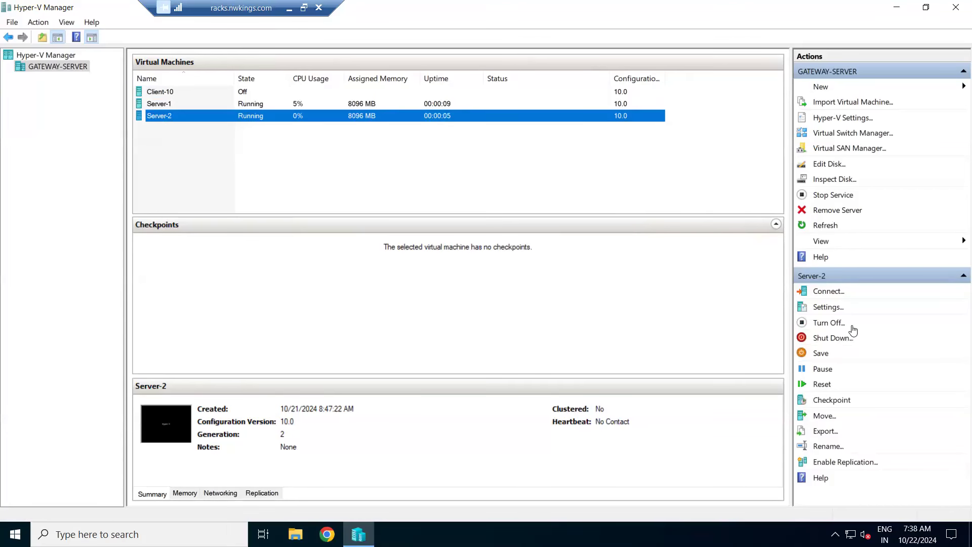
Step: Review the checkpoint options in the Server-2 virtual machine's settings without changing them
{"action": "left_click", "coordinate": [820, 308]}
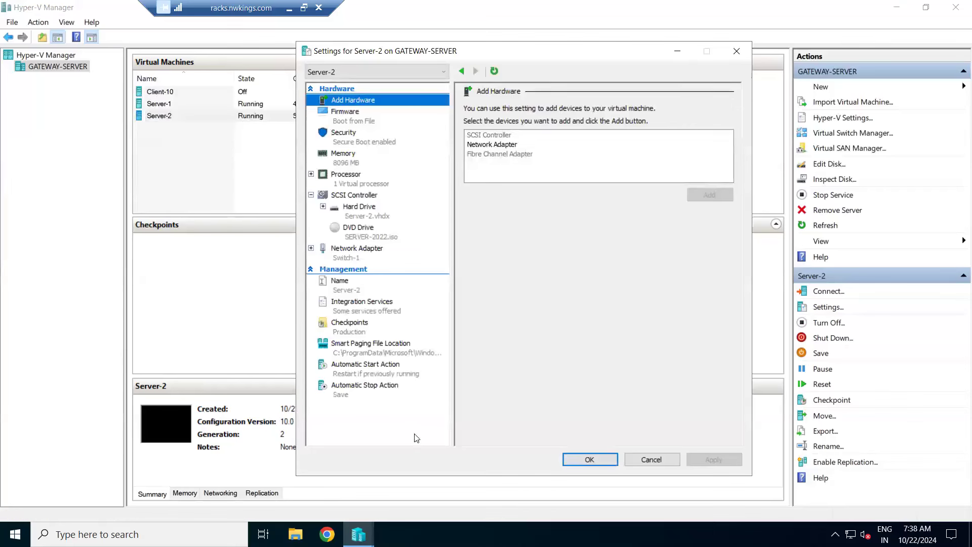
{"action": "left_click", "coordinate": [355, 330]}
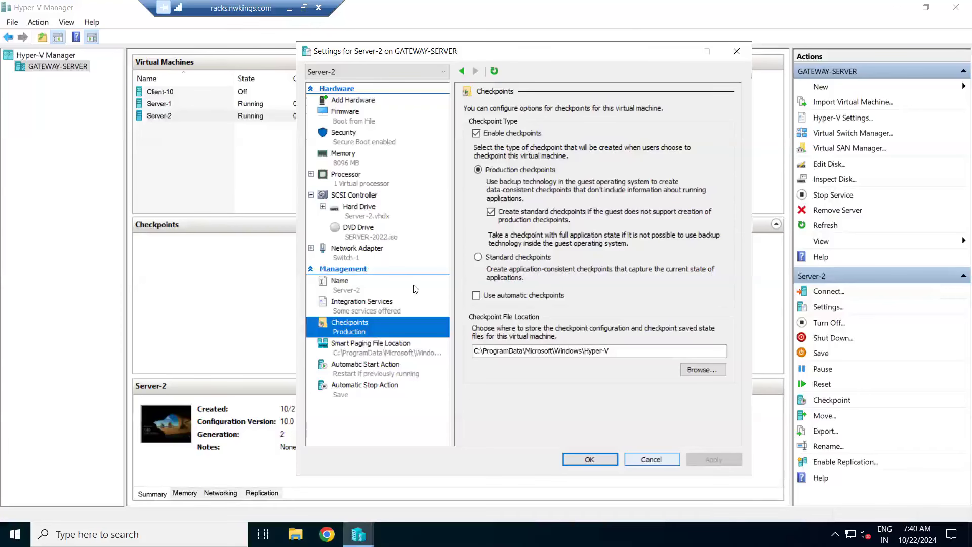
{"action": "left_click", "coordinate": [733, 56]}
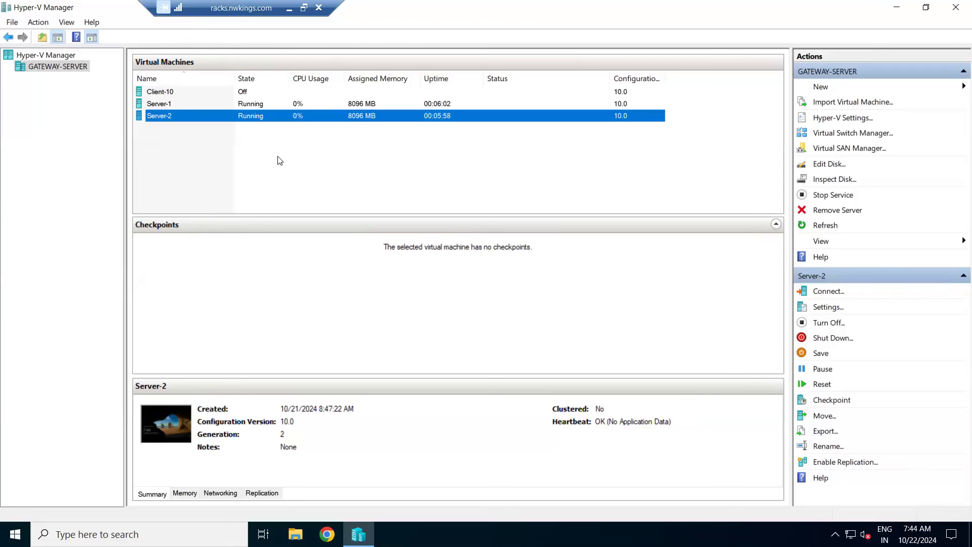
Step: Connect to the Server-2 virtual machine in full screen, sign in with the Administrator password, and dismiss the Windows Admin Center notice
{"action": "right_click", "coordinate": [159, 115]}
{"action": "left_click", "coordinate": [175, 120]}
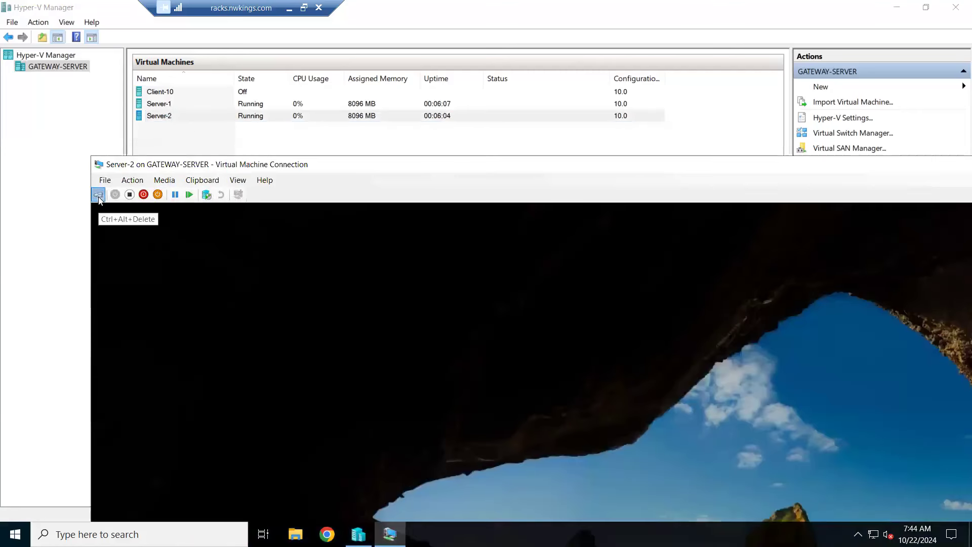
{"action": "double_click", "coordinate": [317, 169]}
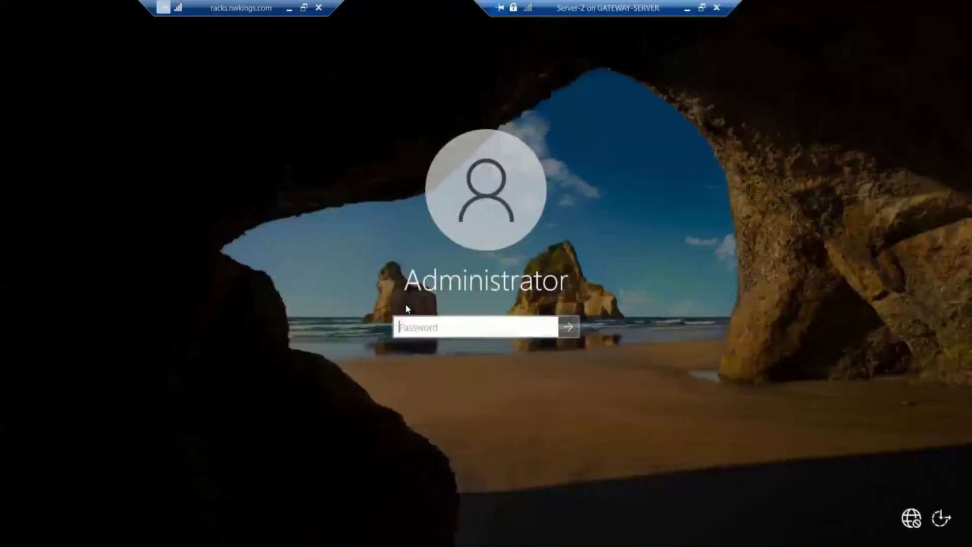
{"action": "type", "text": "********"}
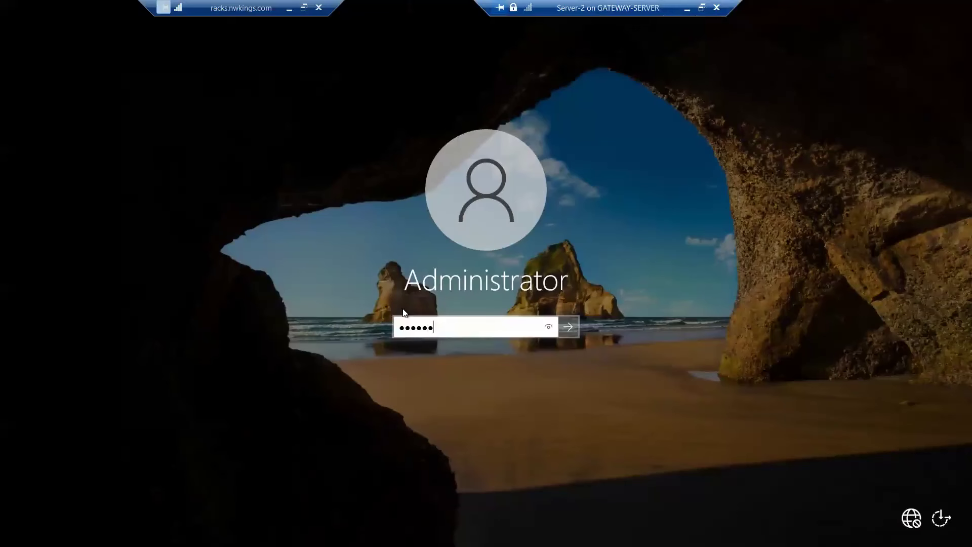
{"action": "key", "text": "Return"}
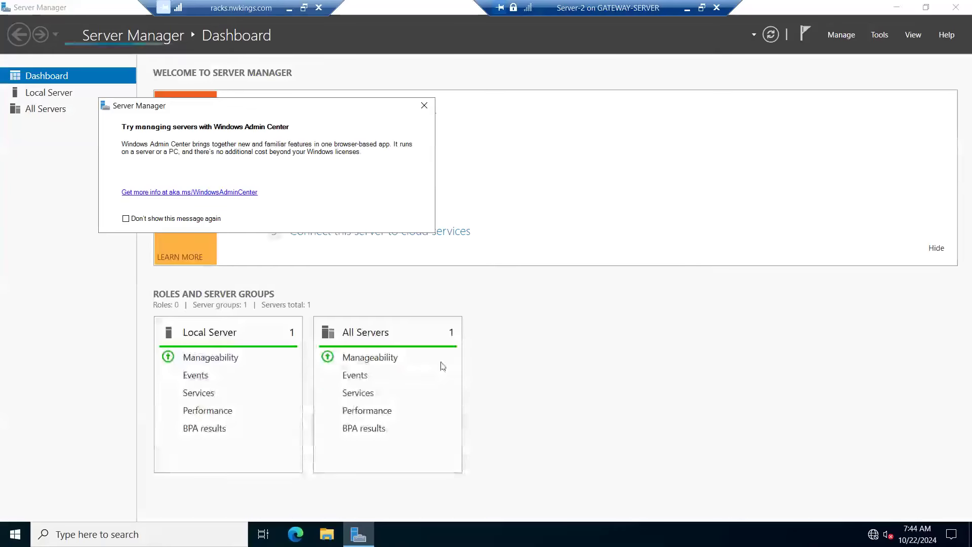
{"action": "left_click", "coordinate": [424, 105]}
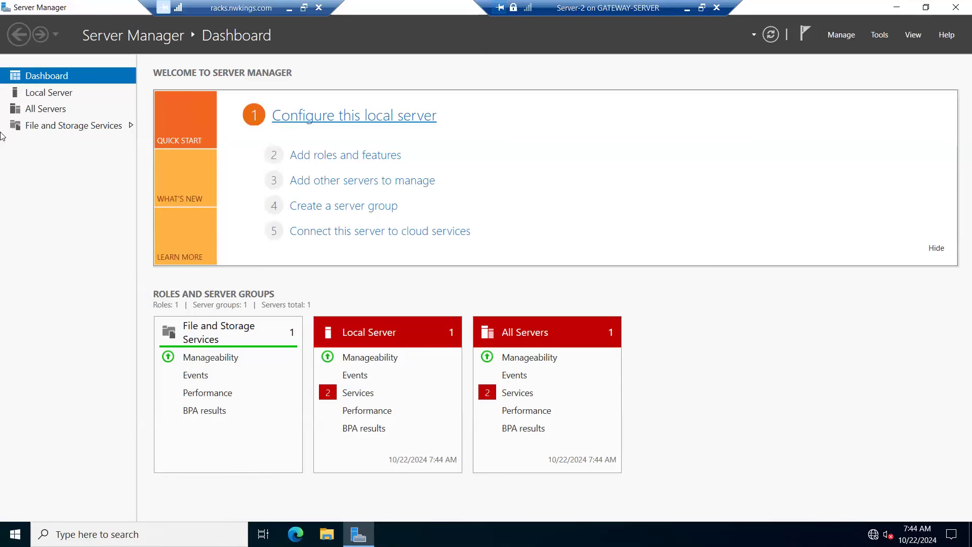
Step: Set the local server's computer description to Server-2 and apply it
{"action": "left_click", "coordinate": [40, 96]}
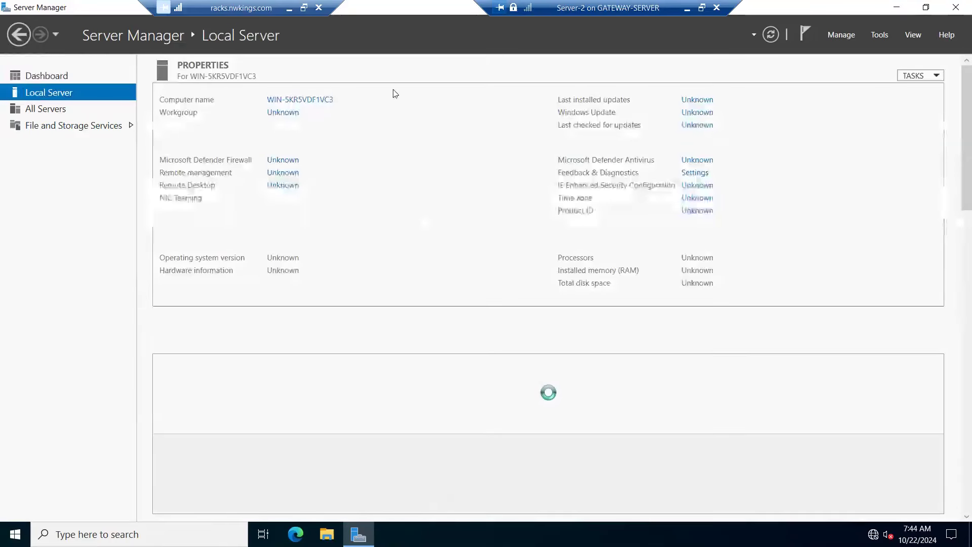
{"action": "left_click", "coordinate": [311, 100]}
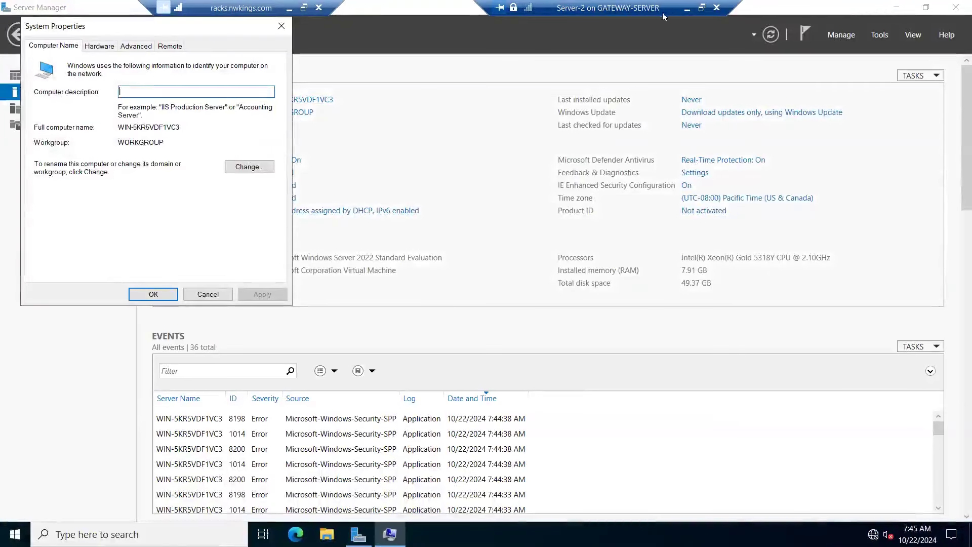
{"action": "type", "text": "Server-2"}
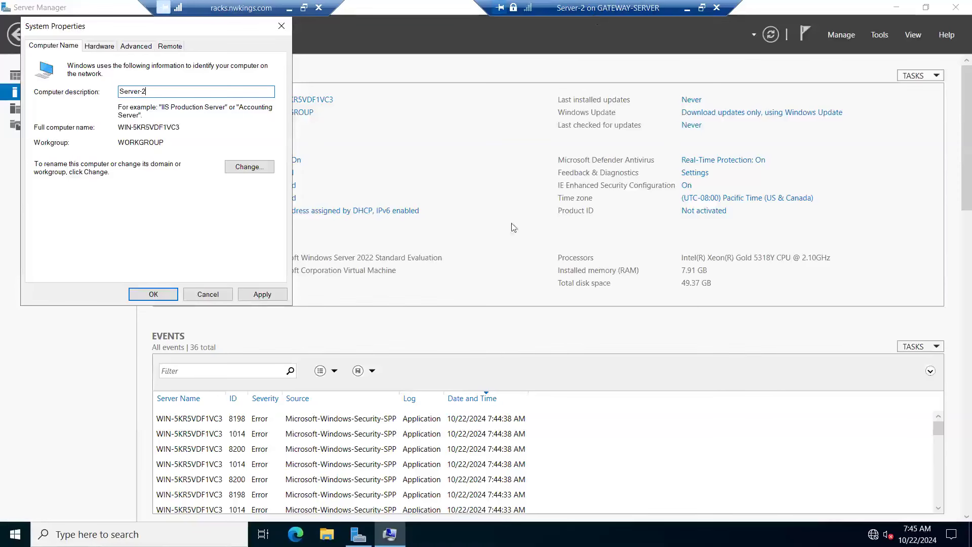
{"action": "left_click", "coordinate": [269, 295]}
{"action": "left_click", "coordinate": [271, 295]}
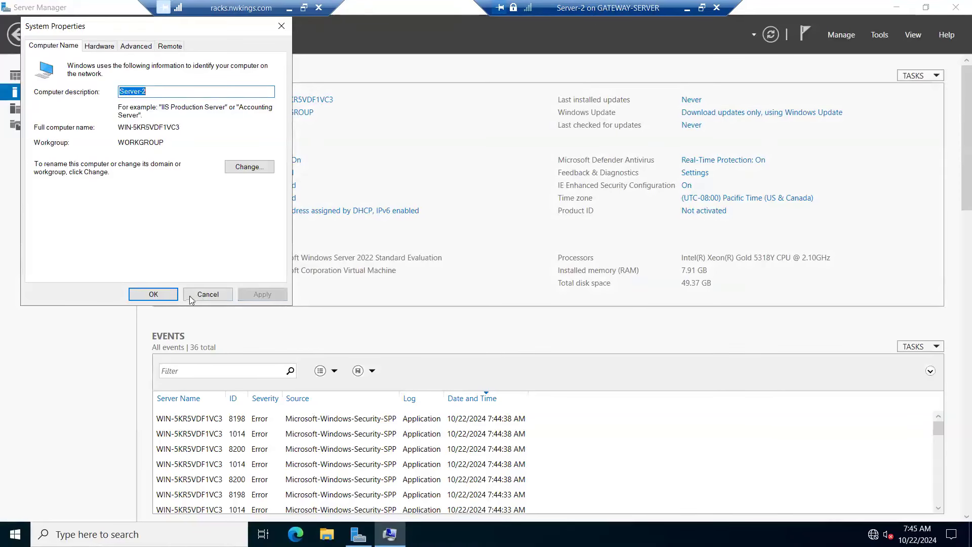
{"action": "left_click", "coordinate": [148, 295]}
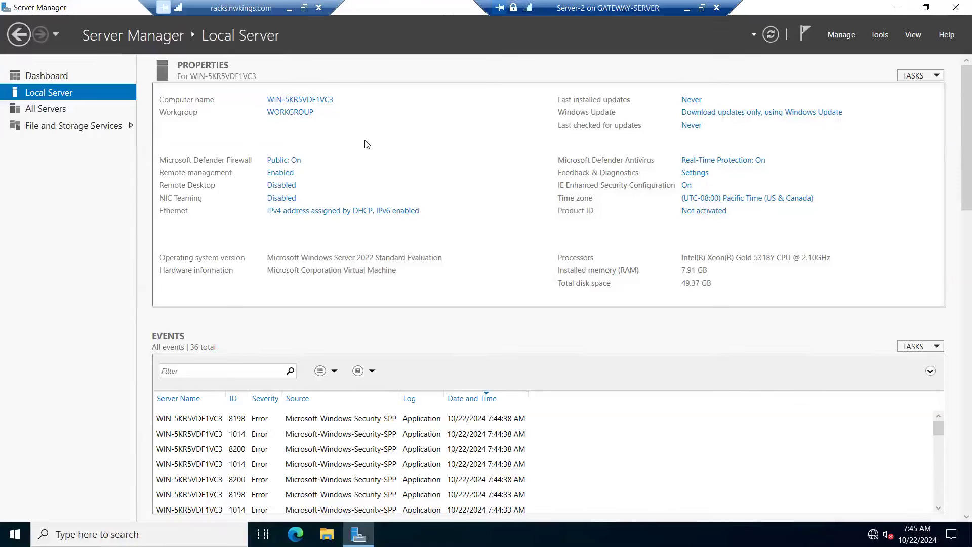
Step: Change the computer name to Server-2, keeping the workgroup, and restart the server immediately
{"action": "left_click", "coordinate": [324, 101]}
{"action": "left_click", "coordinate": [300, 217]}
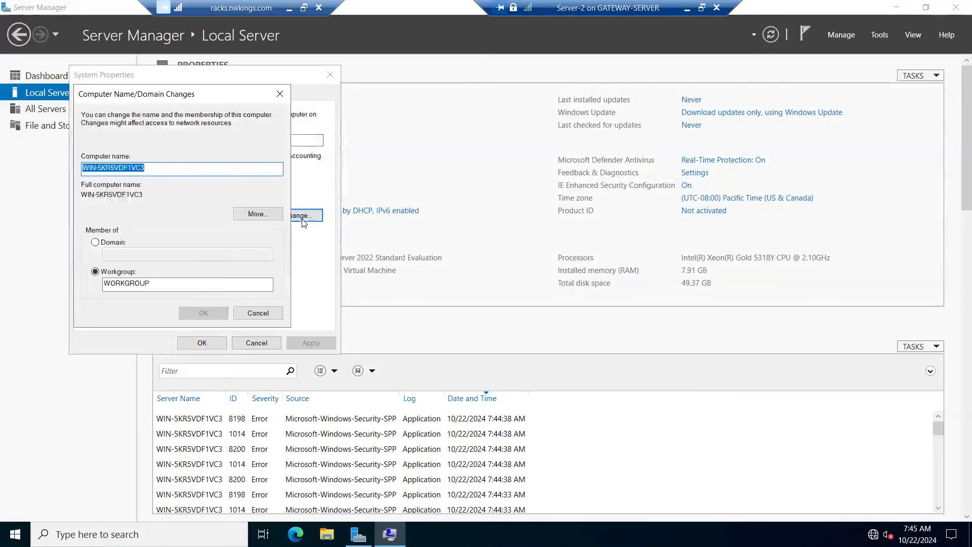
{"action": "type", "text": "Server"}
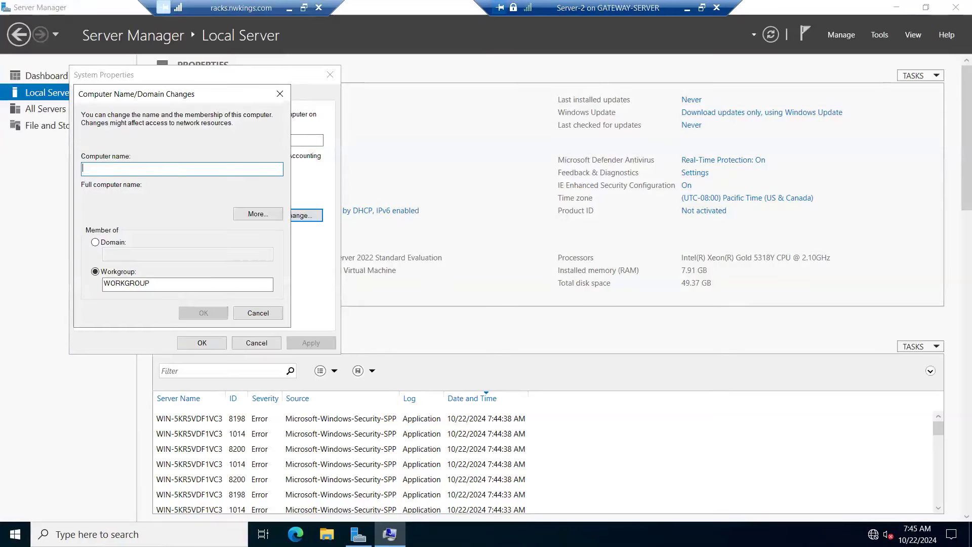
{"action": "type", "text": "-2"}
{"action": "left_click", "coordinate": [200, 313]}
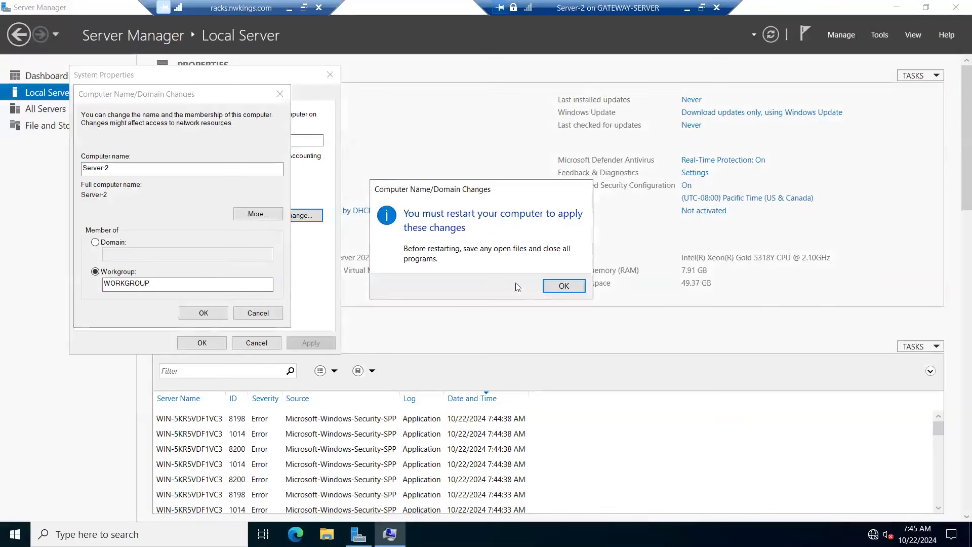
{"action": "left_click", "coordinate": [551, 287]}
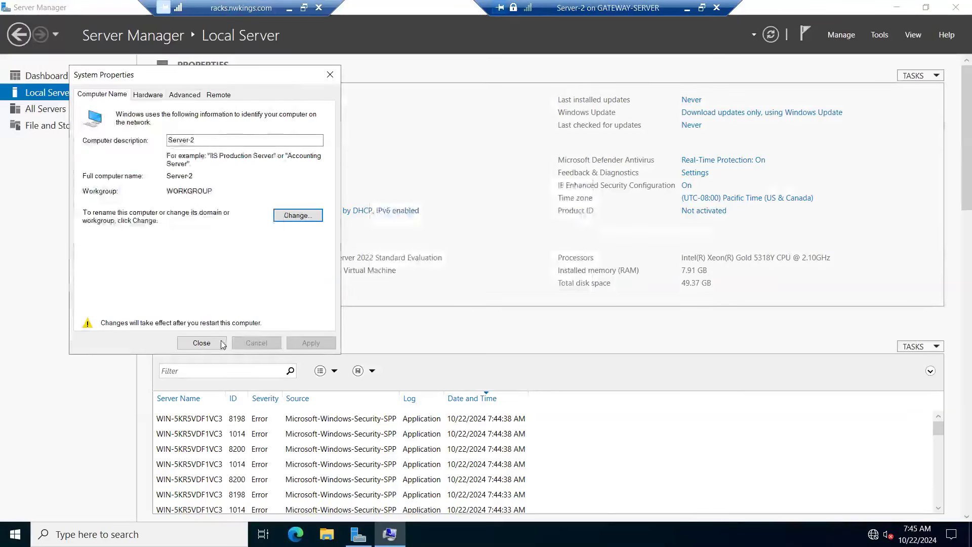
{"action": "left_click", "coordinate": [201, 344]}
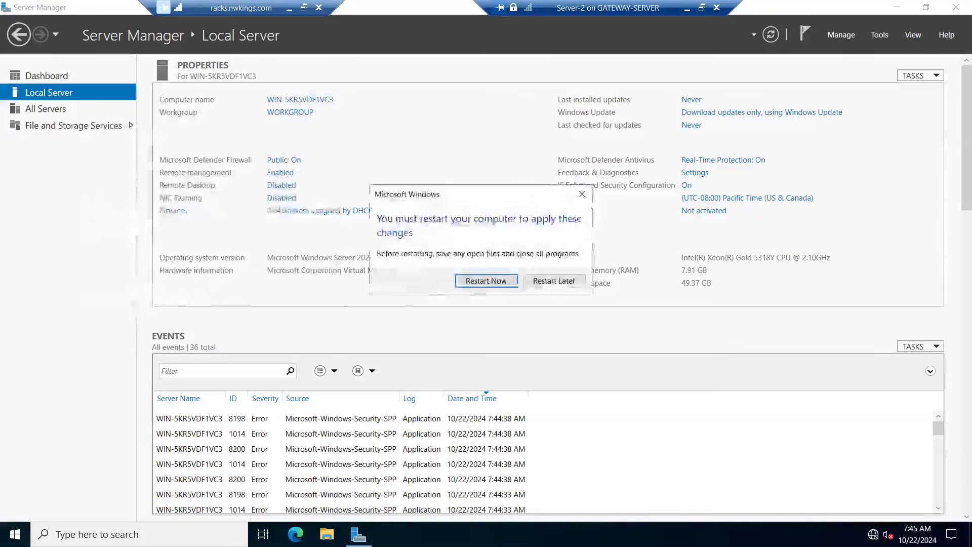
{"action": "left_click", "coordinate": [483, 287]}
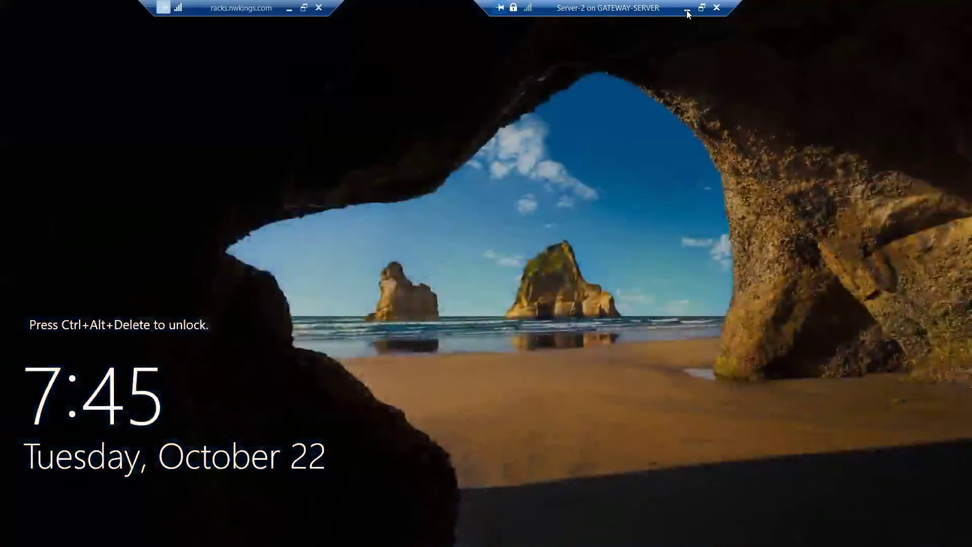
Step: Return to Hyper-V Manager and create a checkpoint of the Server-2 virtual machine
{"action": "left_click", "coordinate": [688, 10]}
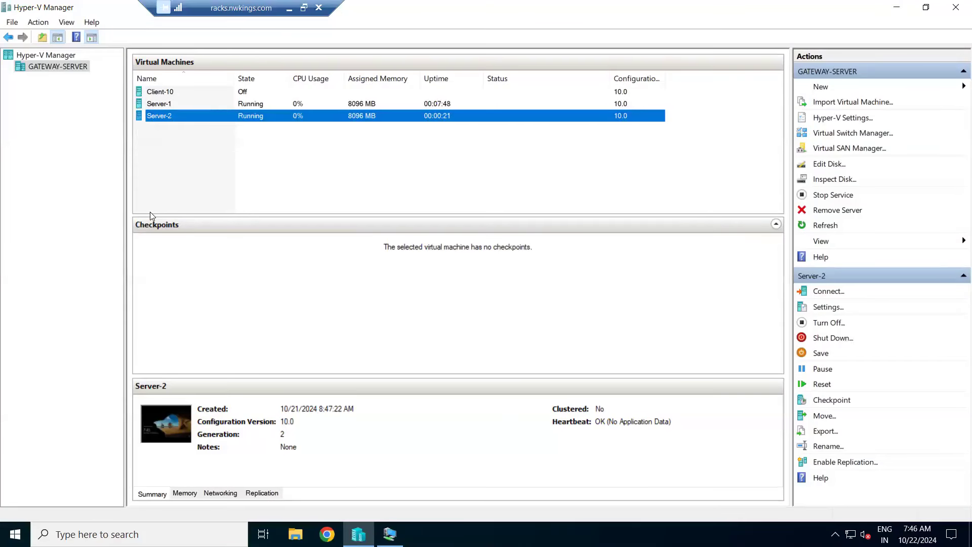
{"action": "right_click", "coordinate": [163, 115]}
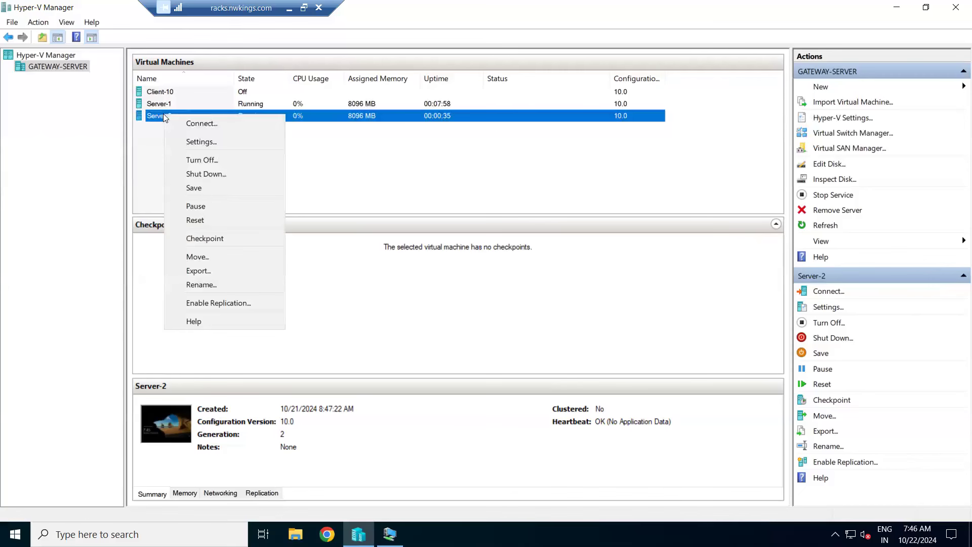
{"action": "left_click", "coordinate": [208, 242]}
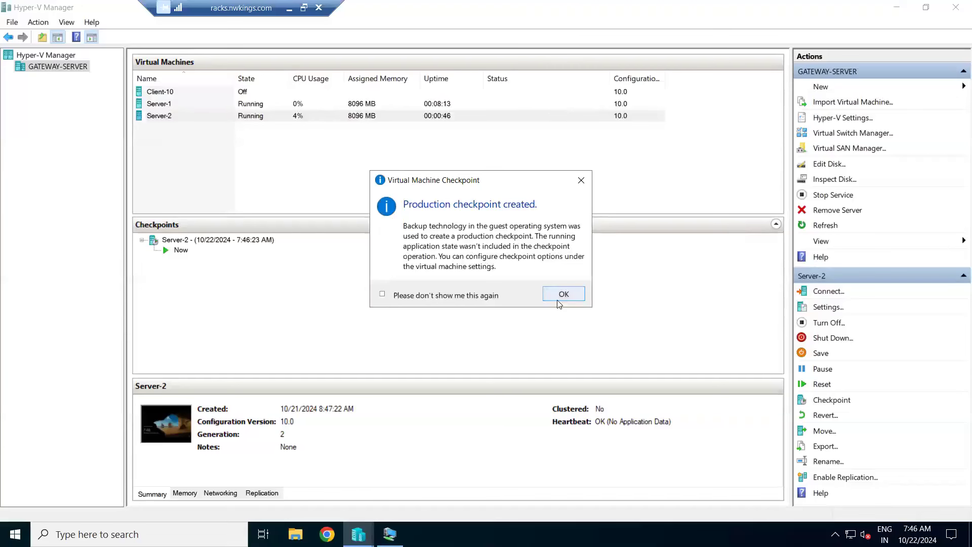
{"action": "left_click", "coordinate": [558, 299]}
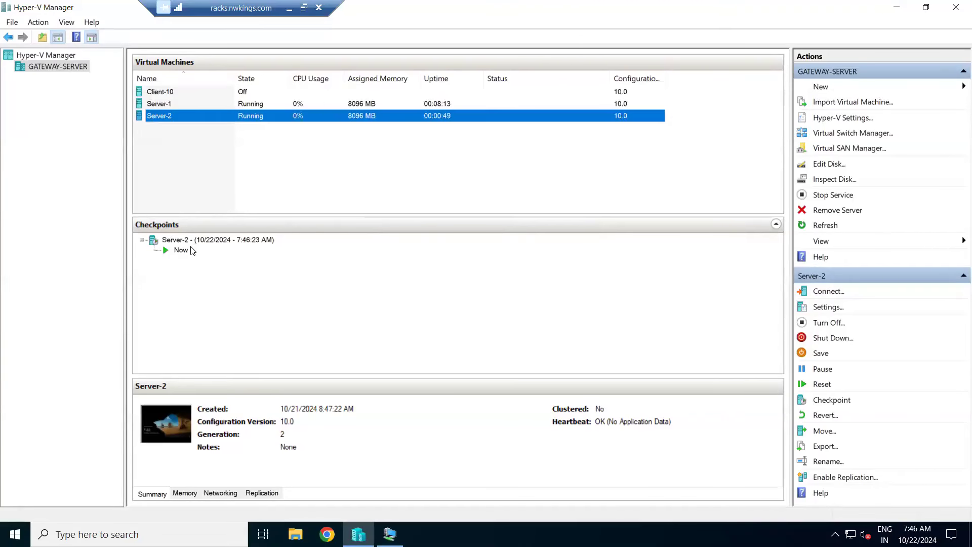
Step: Rename the new Server-2 checkpoint to Fresh-Server
{"action": "left_click", "coordinate": [228, 243]}
{"action": "right_click", "coordinate": [226, 242]}
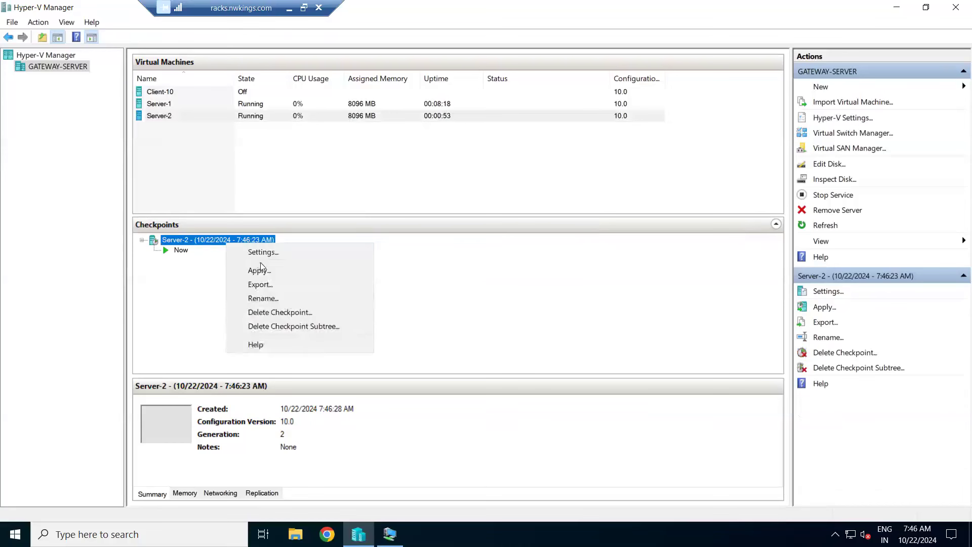
{"action": "left_click", "coordinate": [273, 302]}
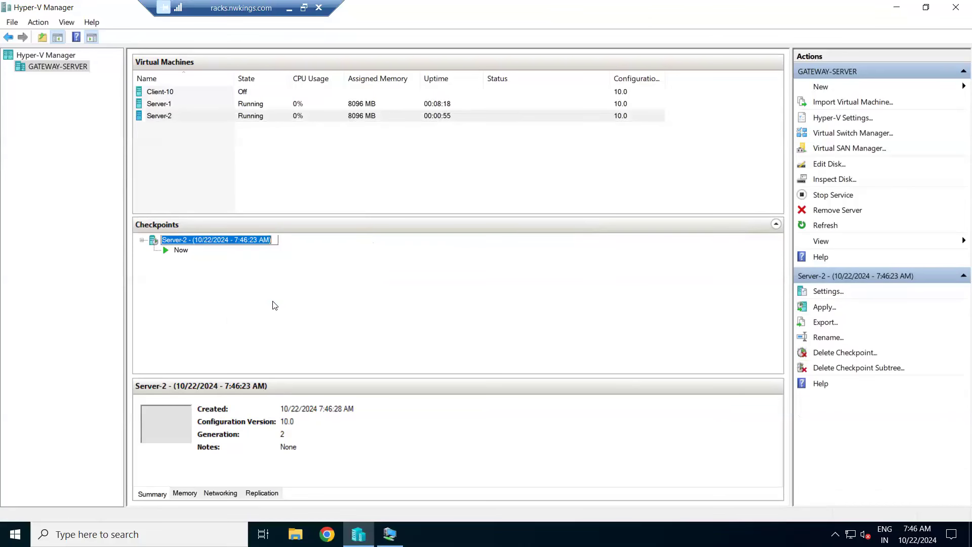
{"action": "type", "text": "Fresh"}
{"action": "key", "text": "BackSpace"}
{"action": "type", "text": "-Server"}
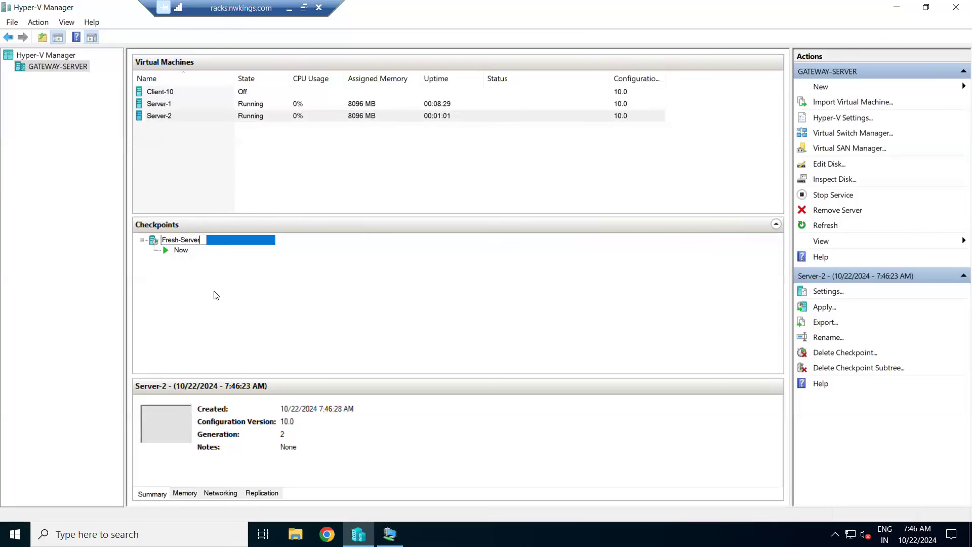
{"action": "key", "text": "Return"}
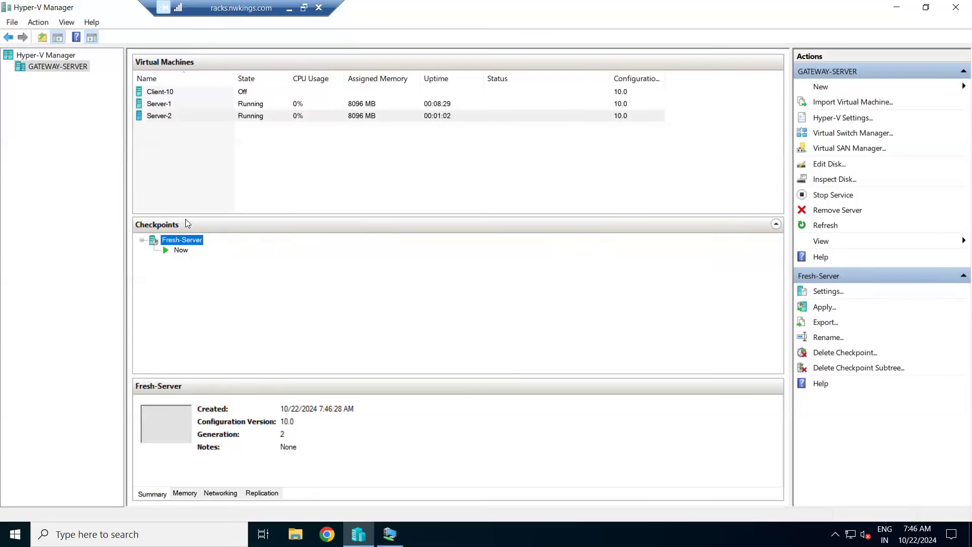
{"action": "left_click", "coordinate": [212, 119]}
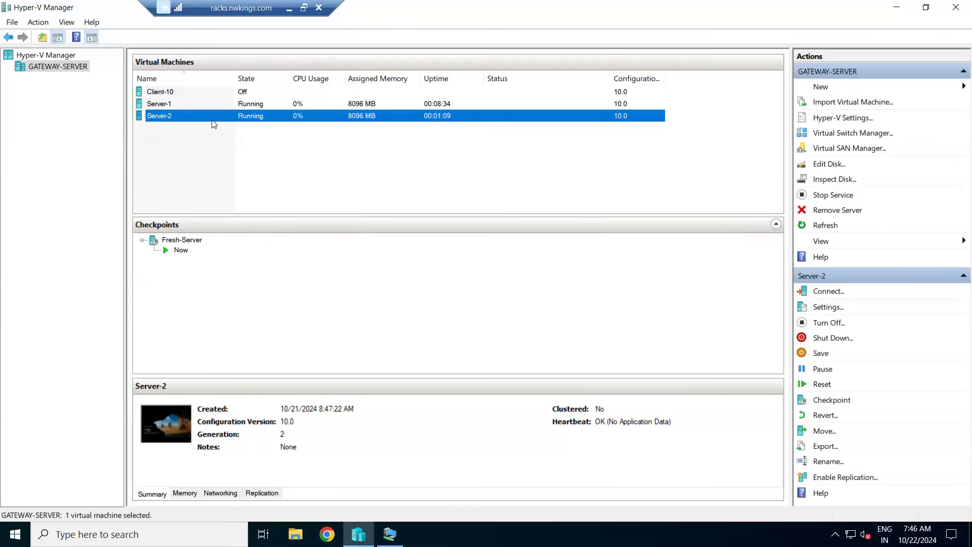
{"action": "left_click", "coordinate": [186, 245]}
{"action": "right_click", "coordinate": [187, 244]}
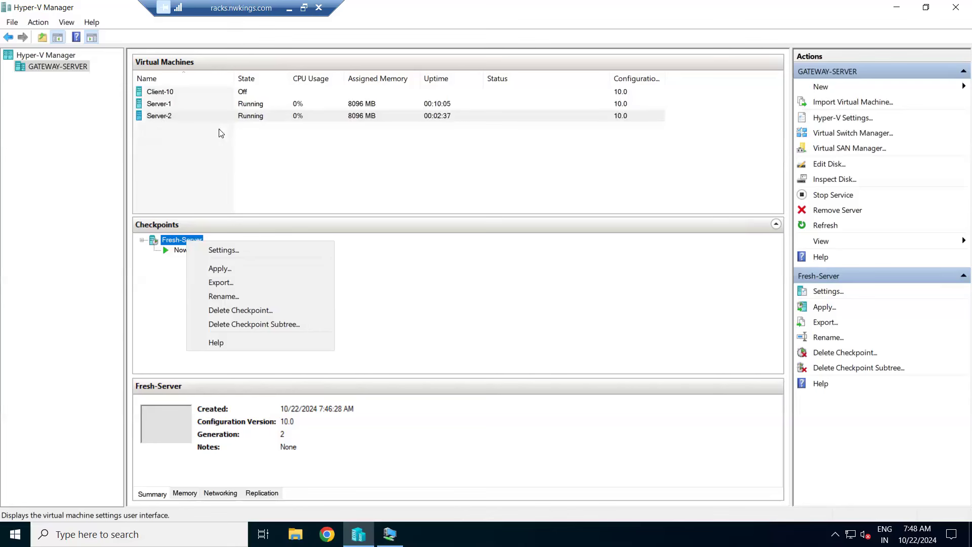
Step: Bring up and close Server-2's connection window, and turn off the Server-2 virtual machine
{"action": "left_click", "coordinate": [175, 119]}
{"action": "right_click", "coordinate": [177, 121]}
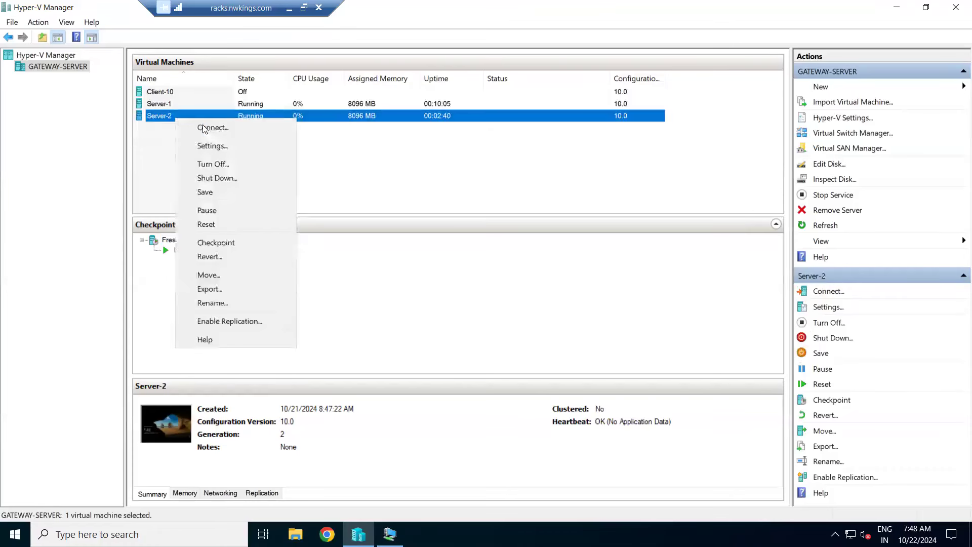
{"action": "left_click", "coordinate": [215, 128]}
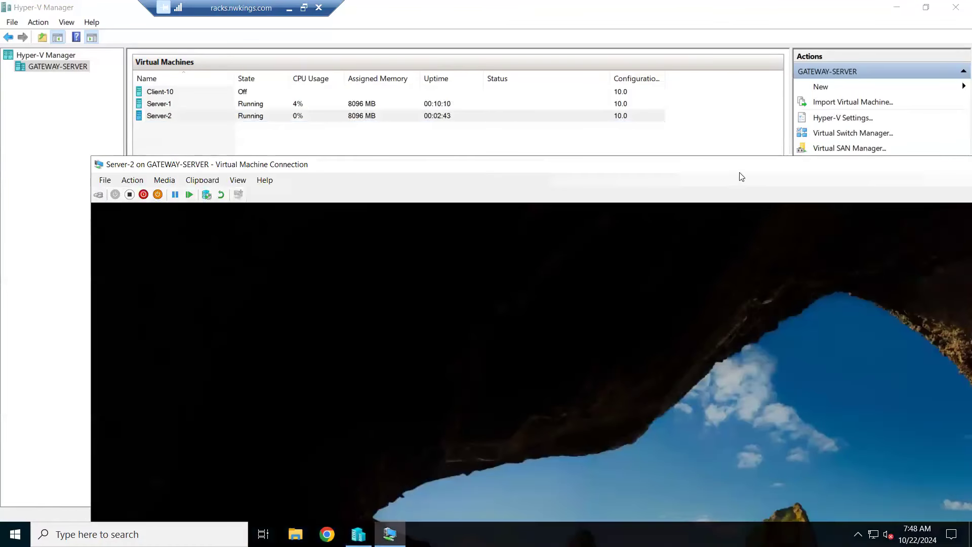
{"action": "left_click_drag", "start_coordinate": [745, 163], "coordinate": [451, 156]}
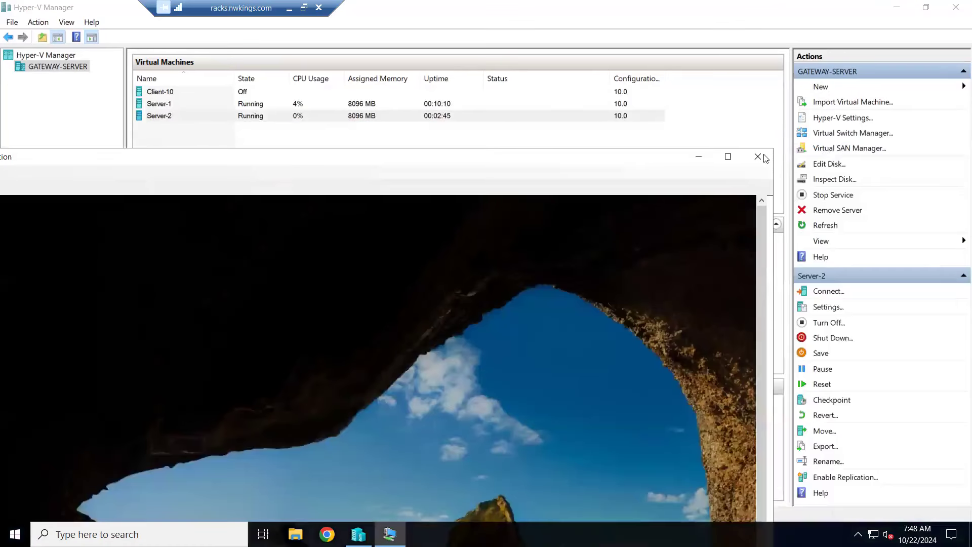
{"action": "left_click", "coordinate": [757, 157]}
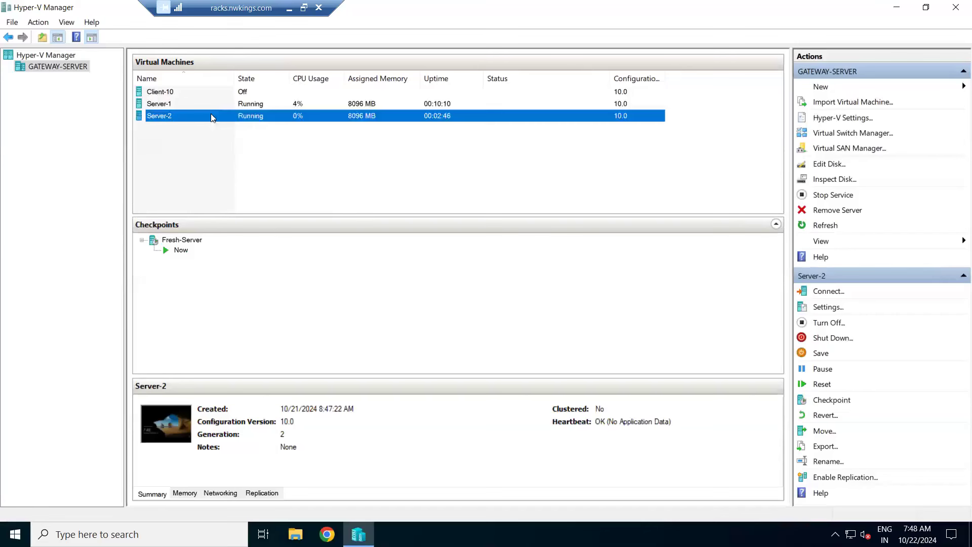
{"action": "right_click", "coordinate": [211, 118]}
{"action": "left_click", "coordinate": [243, 158]}
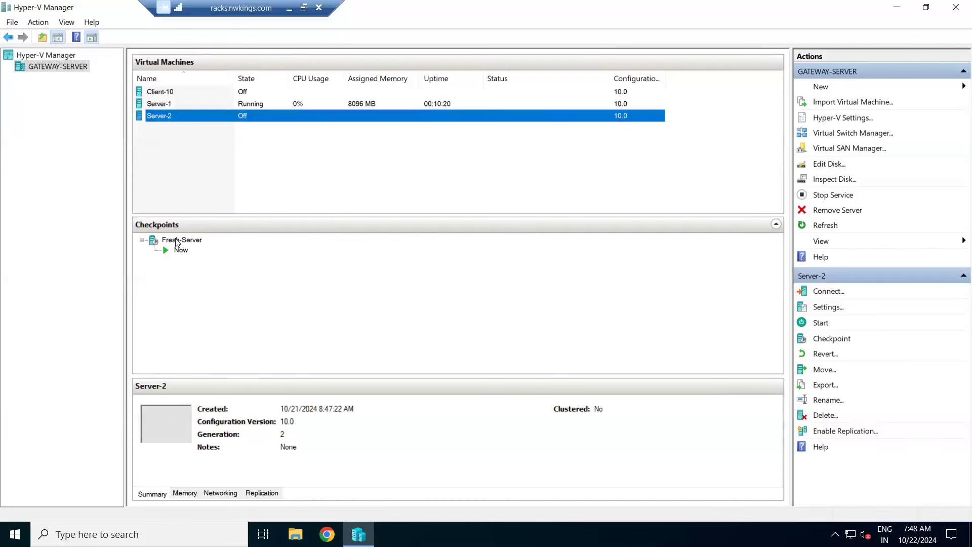
Step: Apply the Fresh-Server checkpoint to Server-2 without creating another checkpoint, and apply it once more
{"action": "left_click", "coordinate": [175, 239]}
{"action": "right_click", "coordinate": [176, 238]}
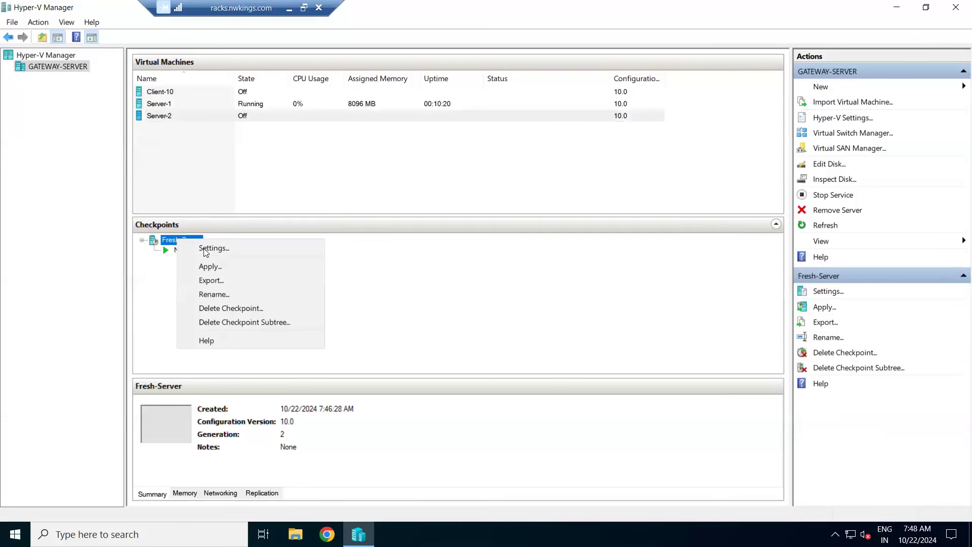
{"action": "left_click", "coordinate": [207, 267]}
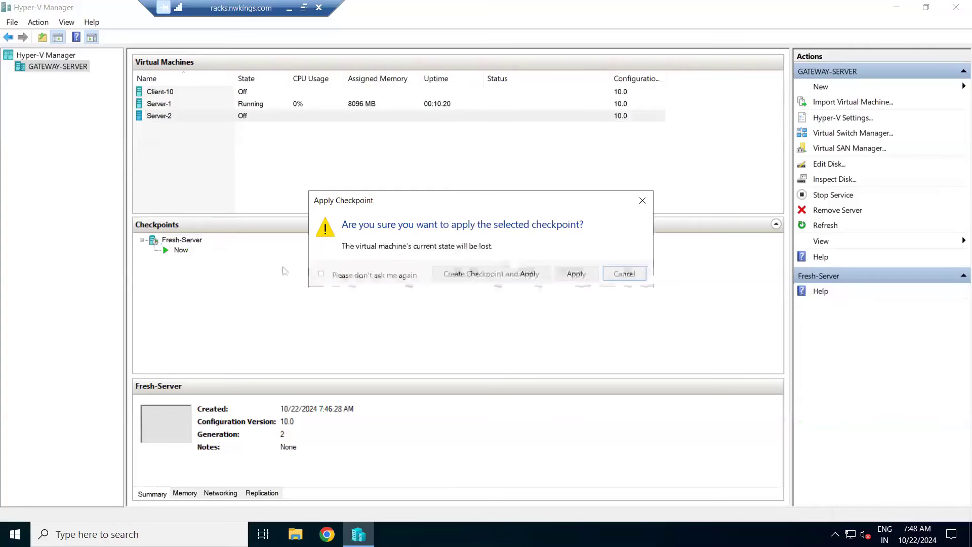
{"action": "left_click", "coordinate": [584, 275]}
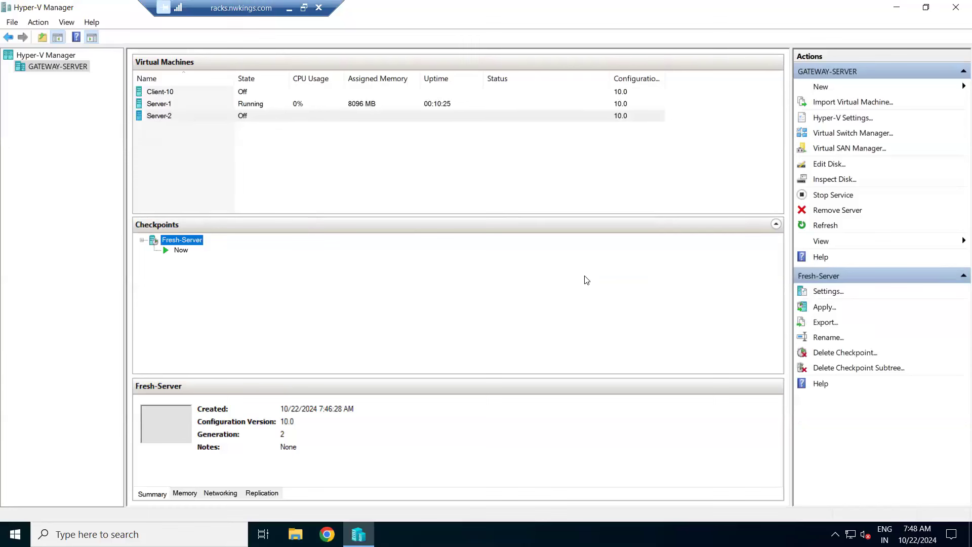
{"action": "right_click", "coordinate": [174, 239]}
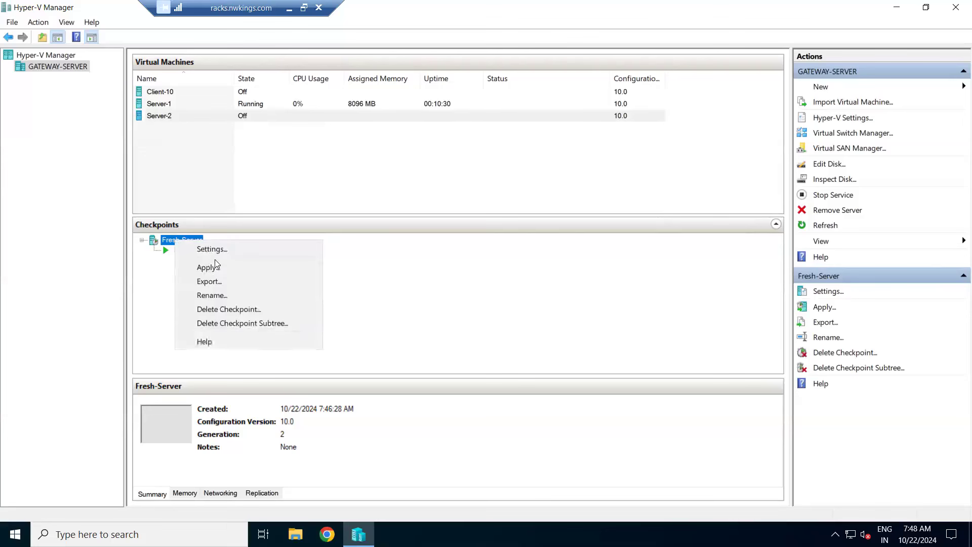
{"action": "left_click", "coordinate": [219, 266]}
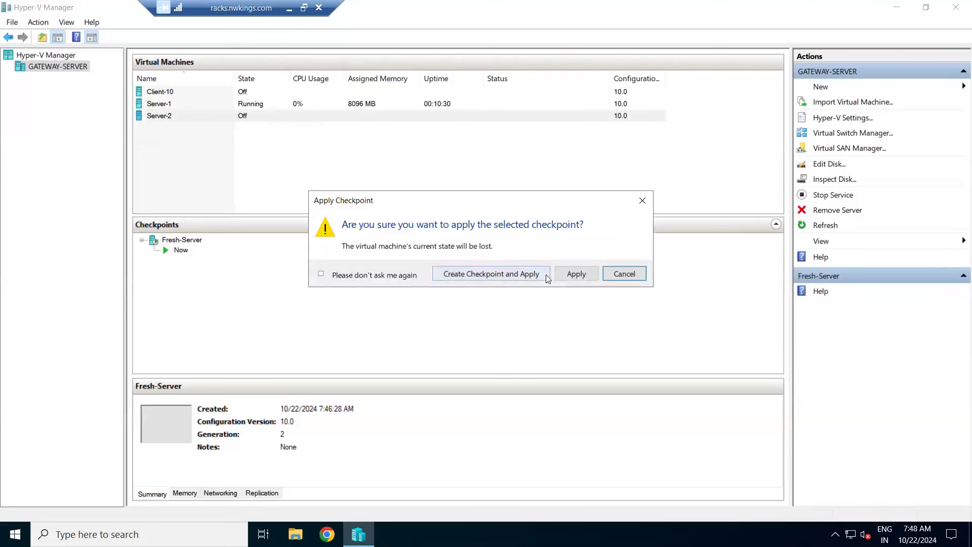
{"action": "left_click", "coordinate": [577, 274]}
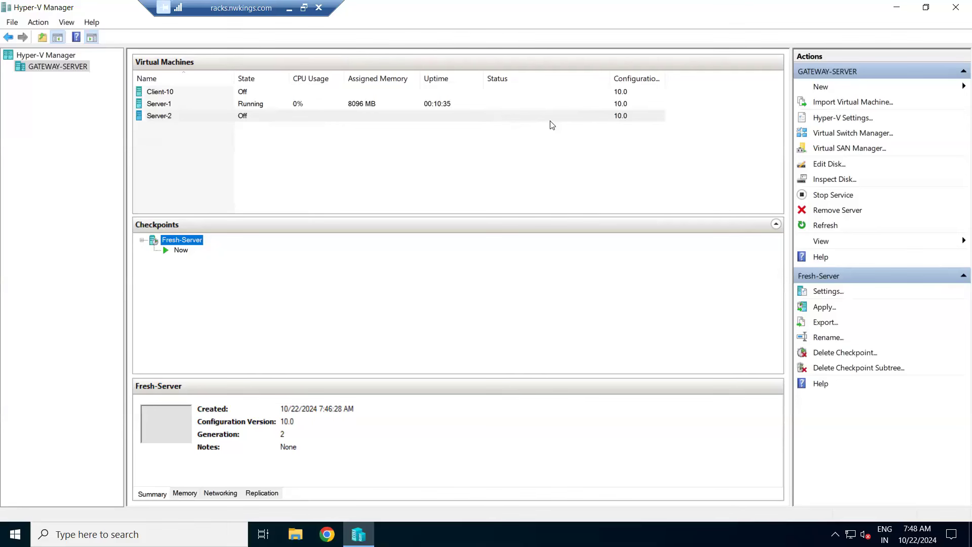
Step: Start the Server-2 virtual machine
{"action": "left_click", "coordinate": [166, 117]}
{"action": "right_click", "coordinate": [166, 117]}
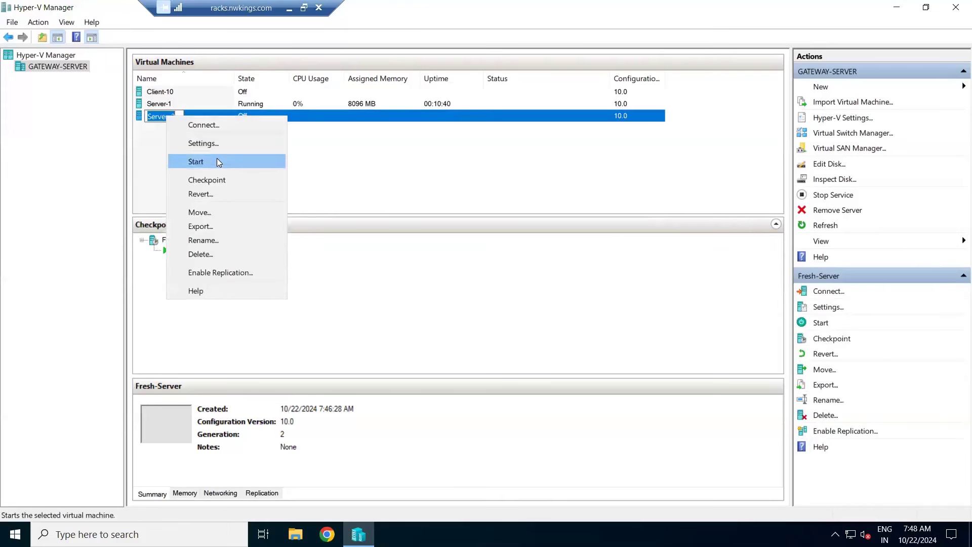
{"action": "left_click", "coordinate": [216, 161]}
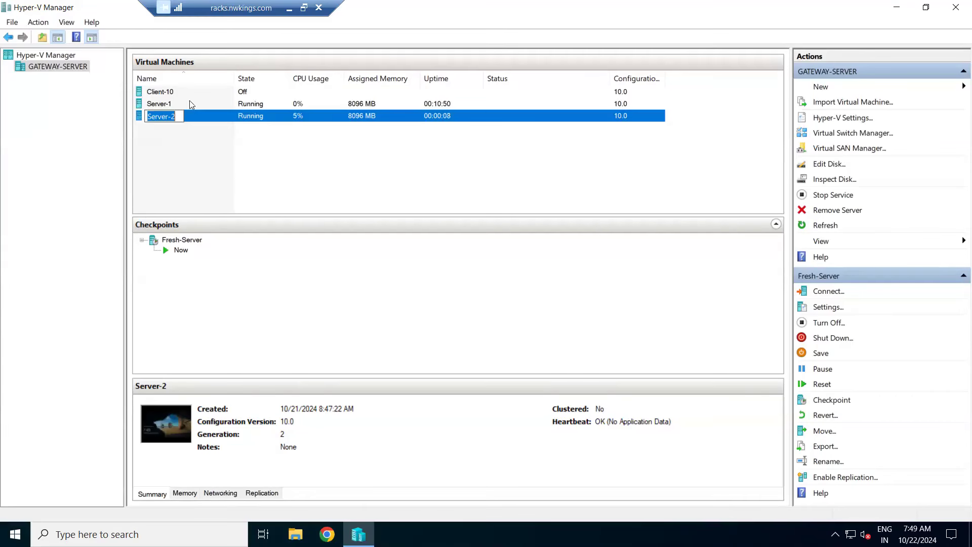
Step: Connect to the Server-1 virtual machine and bring up its Administrator sign-in screen in full-screen view
{"action": "left_click", "coordinate": [168, 104]}
{"action": "right_click", "coordinate": [167, 103]}
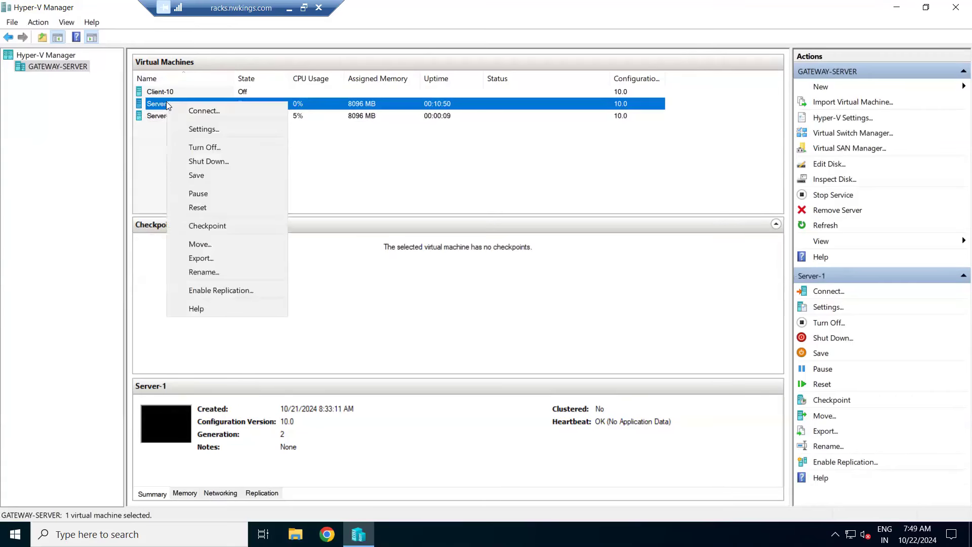
{"action": "left_click", "coordinate": [183, 111]}
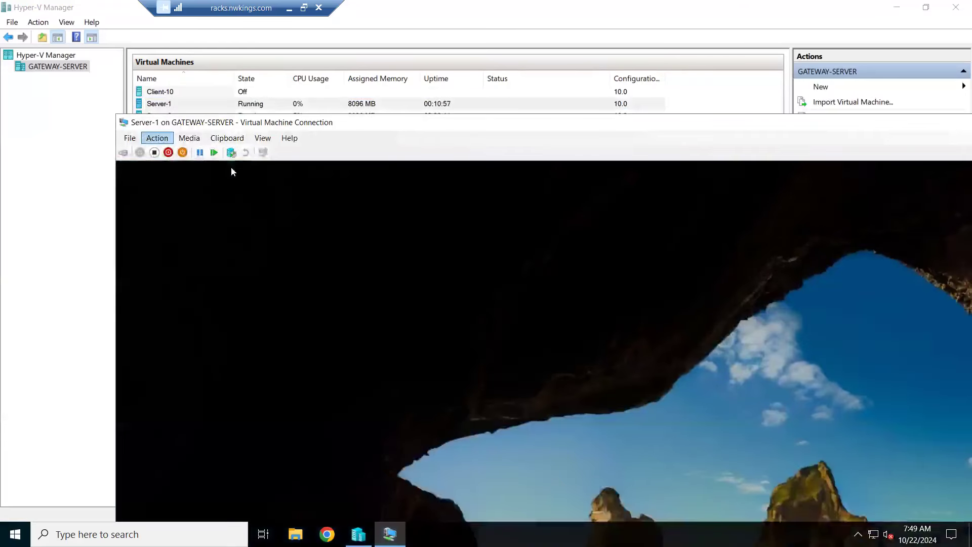
{"action": "left_click", "coordinate": [123, 152]}
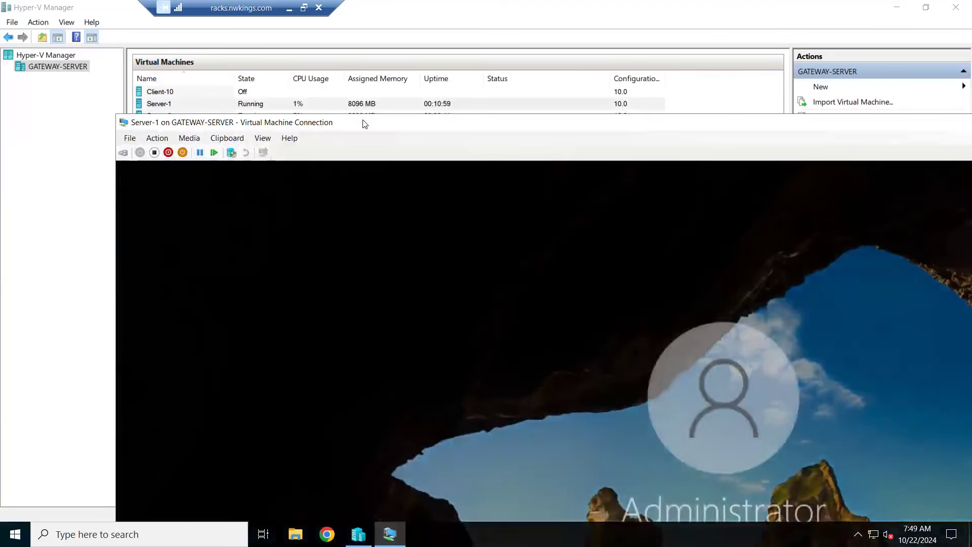
{"action": "double_click", "coordinate": [363, 122]}
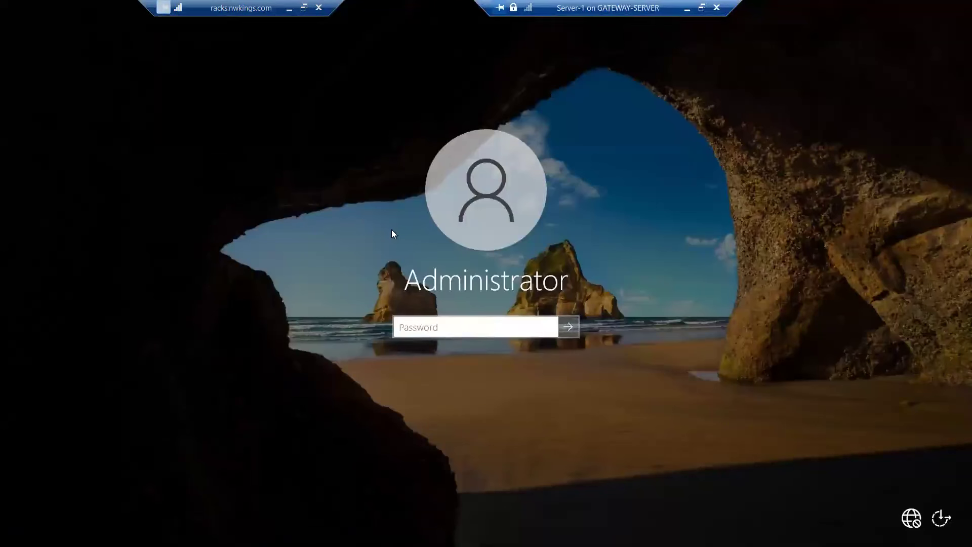
Step: Sign in to Server-1 as Administrator by entering the account password, re-entering it after the first attempt
{"action": "type", "text": "********"}
{"action": "key", "text": "Return"}
{"action": "key", "text": "Return"}
{"action": "type", "text": "*******"}
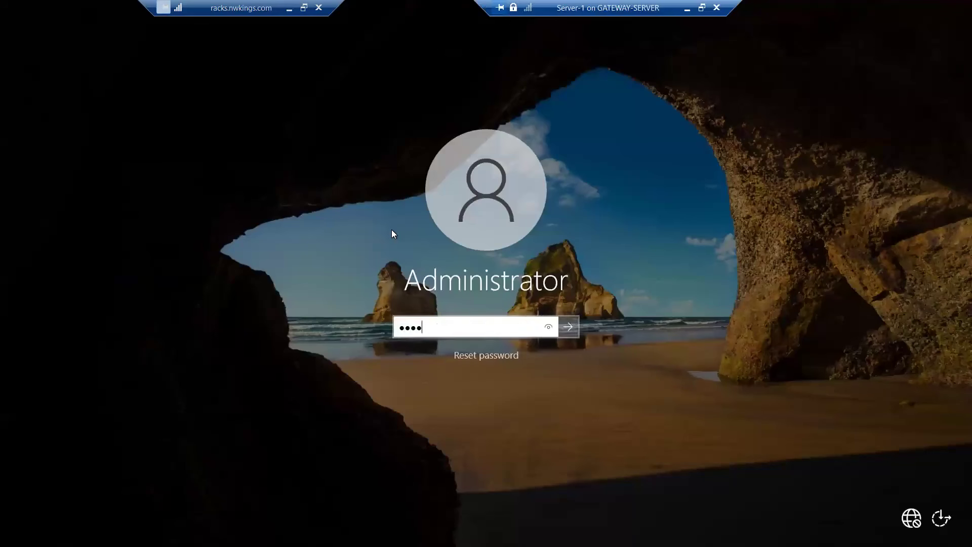
{"action": "type", "text": "**"}
{"action": "key", "text": "Return"}
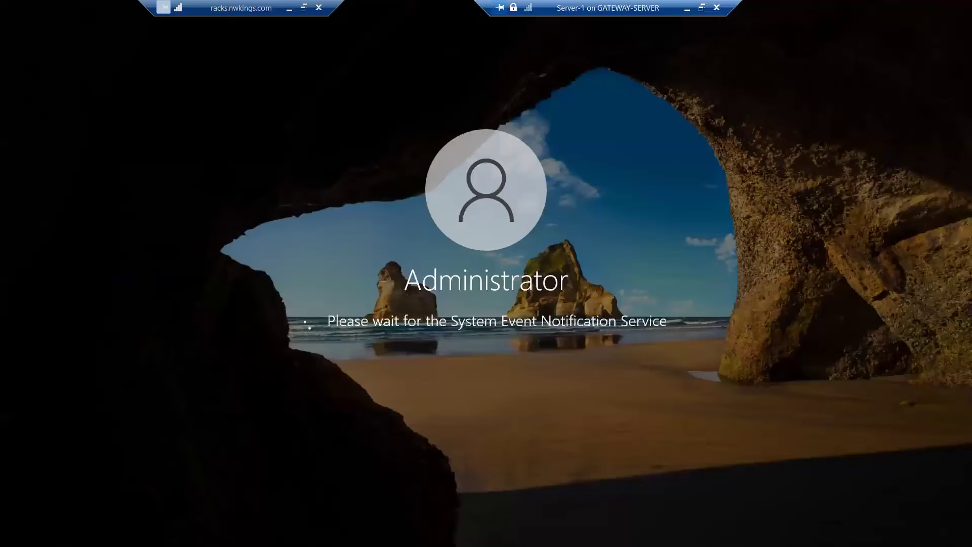
Step: Minimize the Server-1 connection and the remote desktop session, and open Paint on the local computer
{"action": "left_click", "coordinate": [685, 10]}
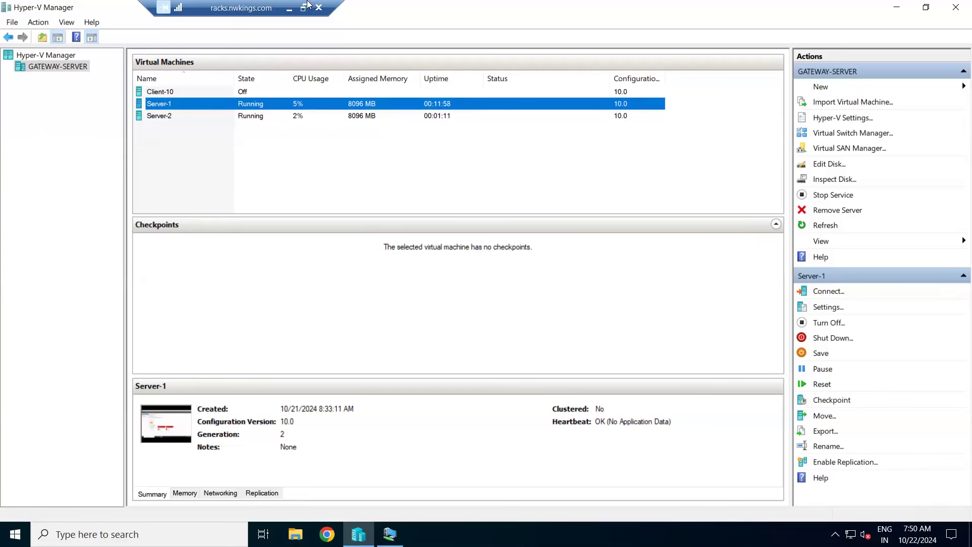
{"action": "left_click", "coordinate": [289, 9]}
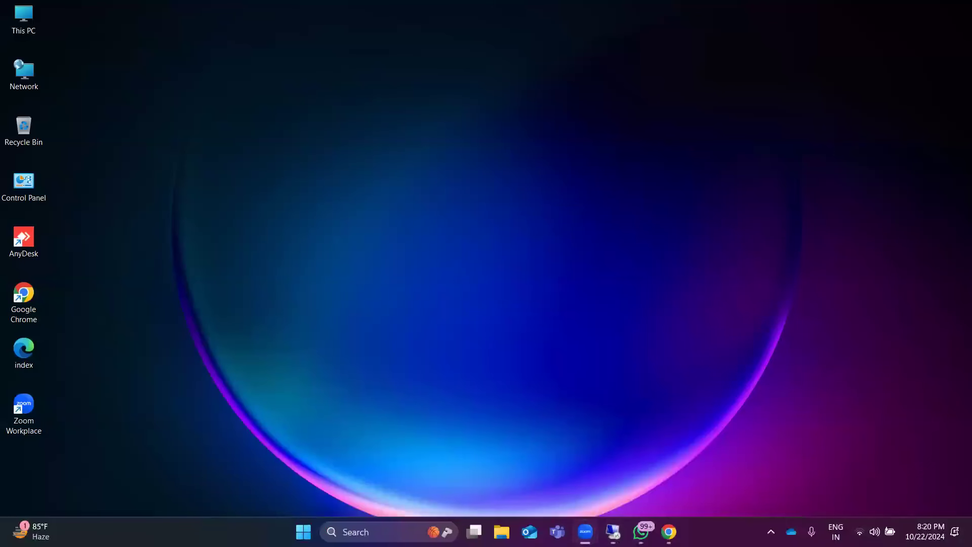
{"action": "key", "text": "super"}
{"action": "type", "text": "paint"}
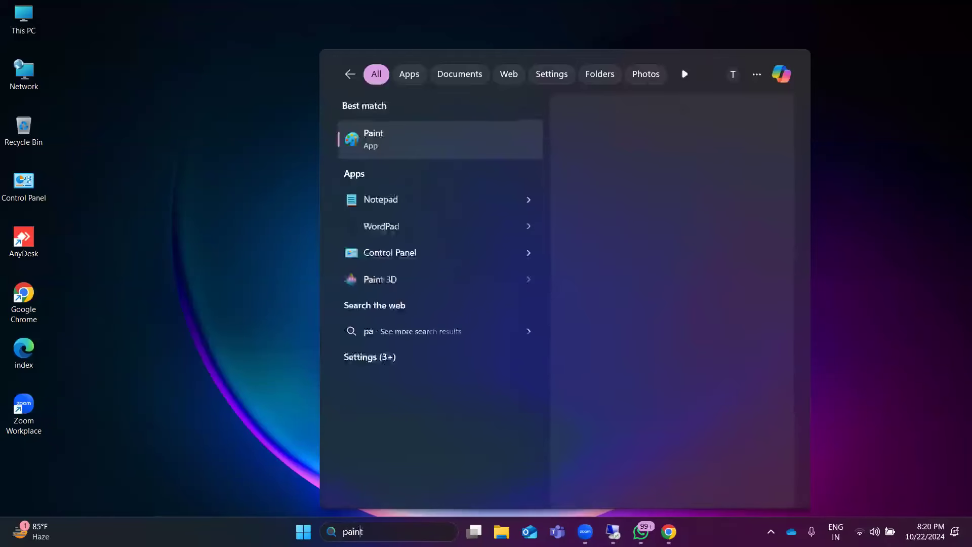
{"action": "key", "text": "Return"}
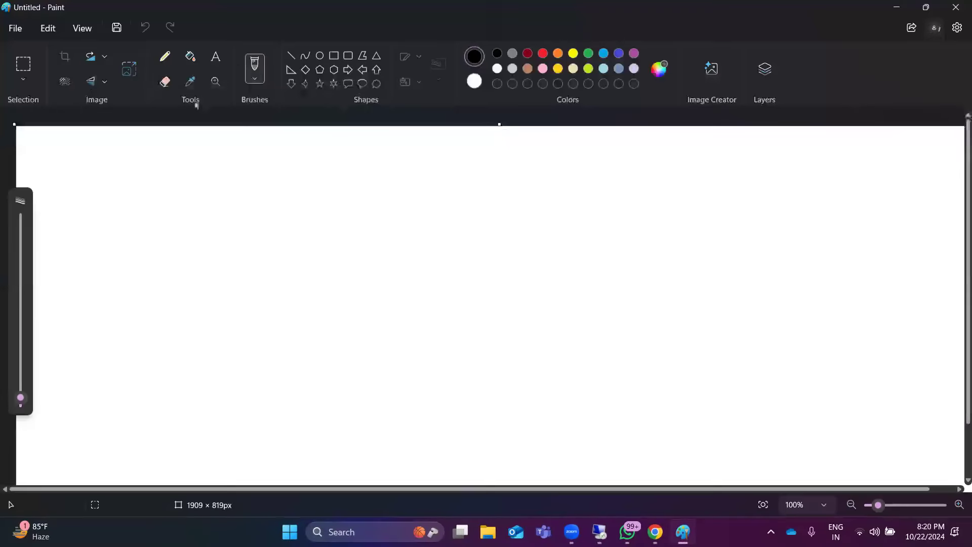
Step: Draw a large rectangle about 1185 × 590 px on the canvas and label its upper-left corner nk.com
{"action": "left_click", "coordinate": [333, 55]}
{"action": "mouse_move", "coordinate": [130, 145]}
{"action": "left_mouse_down"}
{"action": "mouse_move", "coordinate": [447, 380]}
{"action": "mouse_move", "coordinate": [621, 411]}
{"action": "mouse_move", "coordinate": [731, 444]}
{"action": "left_mouse_up"}
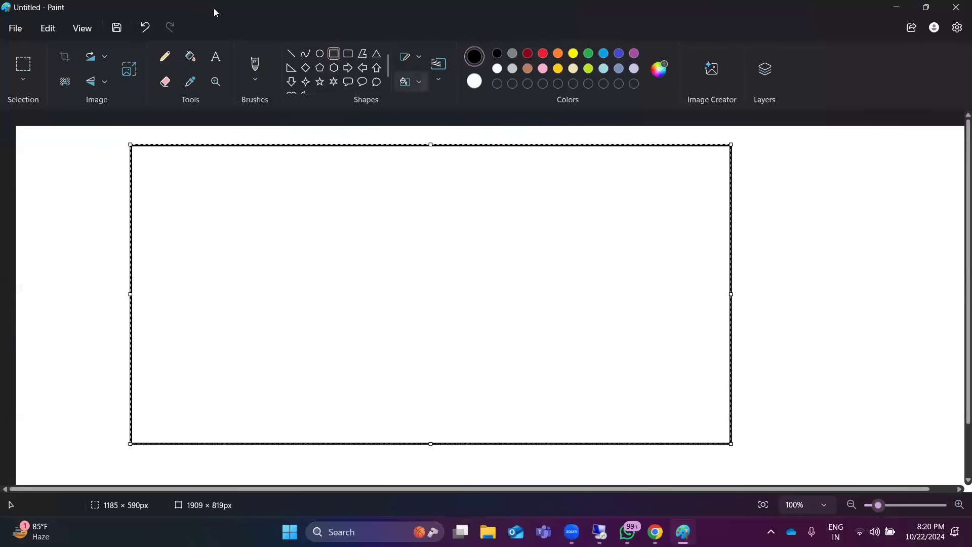
{"action": "left_click", "coordinate": [217, 57]}
{"action": "left_click", "coordinate": [153, 168]}
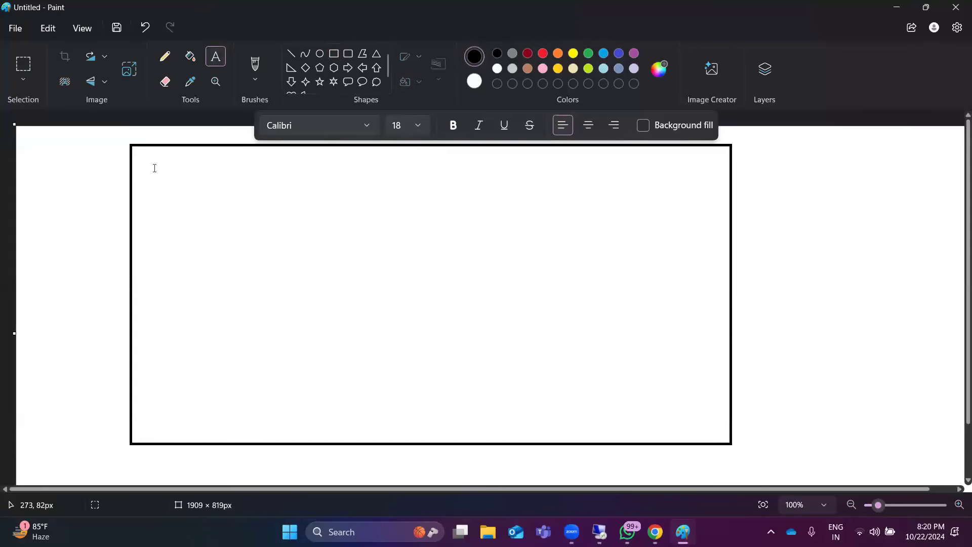
{"action": "type", "text": "nk.com"}
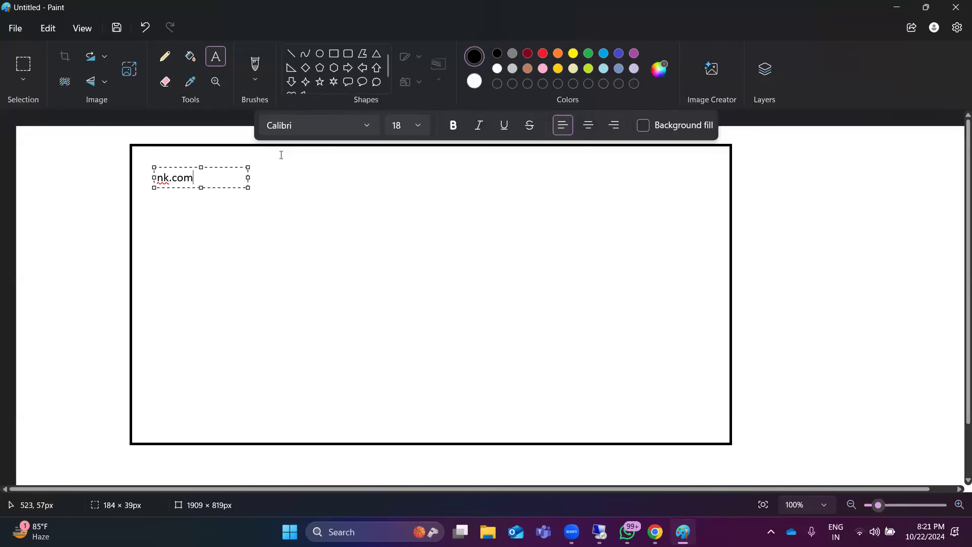
{"action": "left_click", "coordinate": [170, 204]}
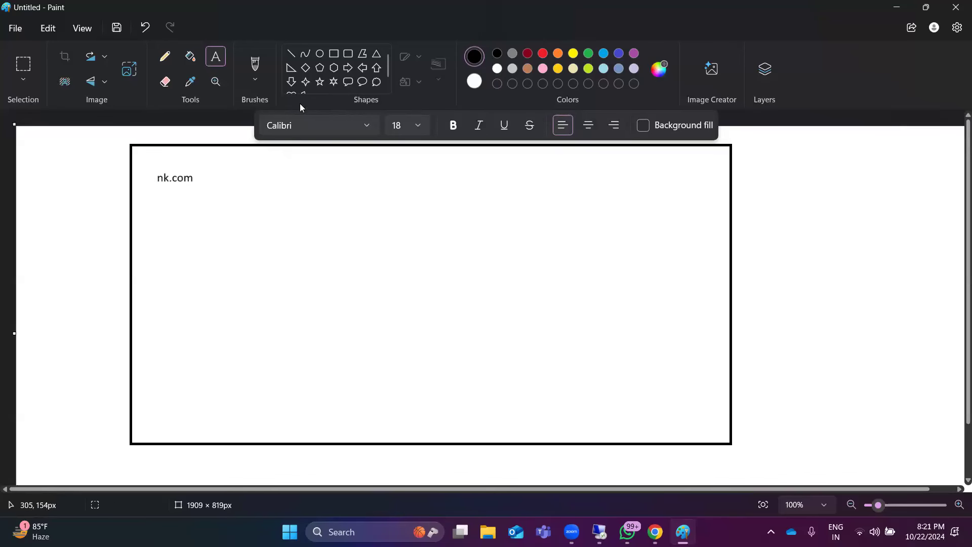
Step: Draw a triangle inside the rectangle below the nk.com label and add the text PDC near its lower-left corner
{"action": "left_click", "coordinate": [378, 54]}
{"action": "left_click_drag", "start_coordinate": [181, 197], "coordinate": [392, 315]}
{"action": "left_click", "coordinate": [215, 56]}
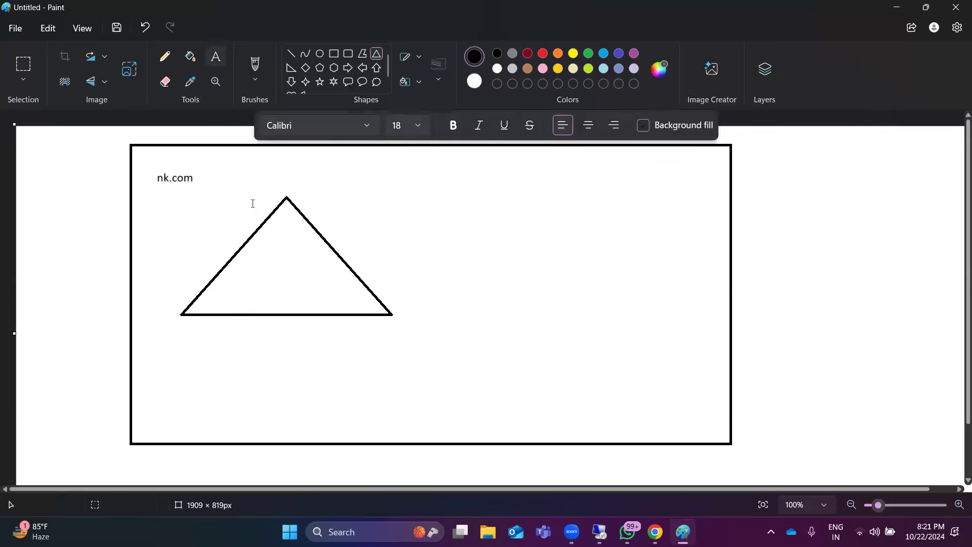
{"action": "left_click", "coordinate": [226, 293]}
{"action": "type", "text": "PDC"}
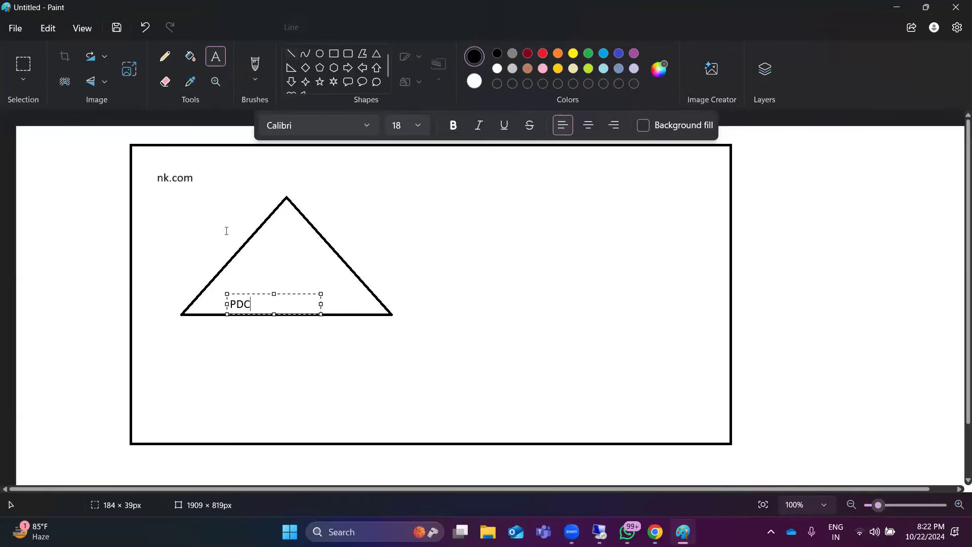
{"action": "left_click", "coordinate": [262, 260]}
Step: Add the text yahoo.com in the middle of the triangle, above the PDC label
{"action": "left_click", "coordinate": [261, 260]}
{"action": "type", "text": "nk.com"}
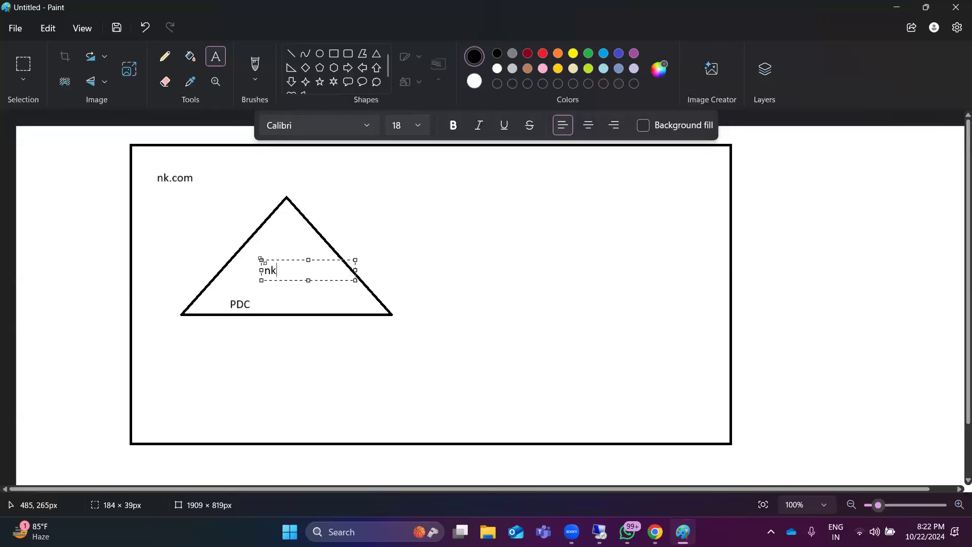
{"action": "key", "text": "BackSpace"}
{"action": "key", "text": "BackSpace"}
{"action": "key", "text": "BackSpace"}
{"action": "key", "text": "BackSpace"}
{"action": "key", "text": "BackSpace"}
{"action": "key", "text": "BackSpace"}
{"action": "type", "text": "yahoo.com"}
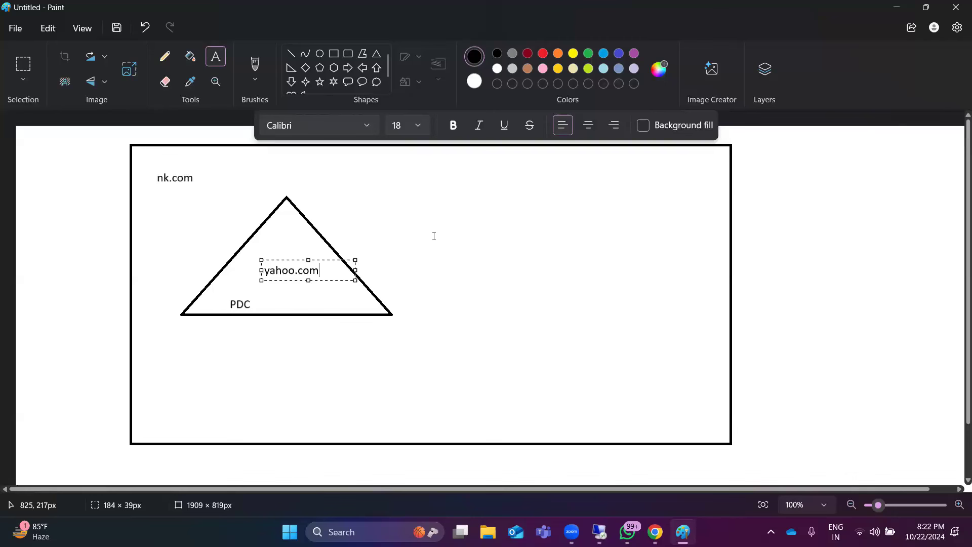
{"action": "left_click", "coordinate": [305, 343]}
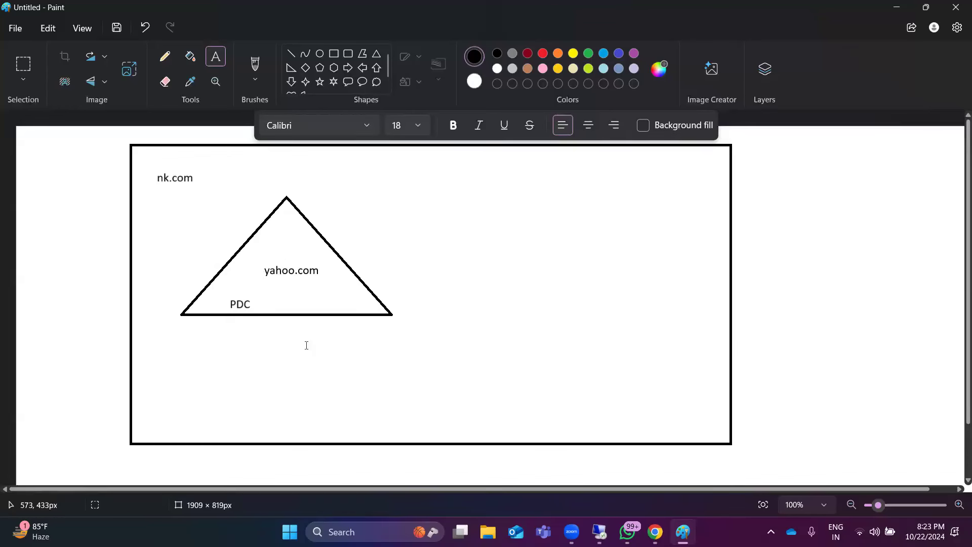
Step: Draw a second triangle about 360 × 171 px with its apex at the first triangle's lower-right corner
{"action": "left_click", "coordinate": [376, 54]}
{"action": "left_click_drag", "start_coordinate": [297, 315], "coordinate": [350, 349]}
{"action": "left_click_drag", "start_coordinate": [436, 383], "coordinate": [480, 401]}
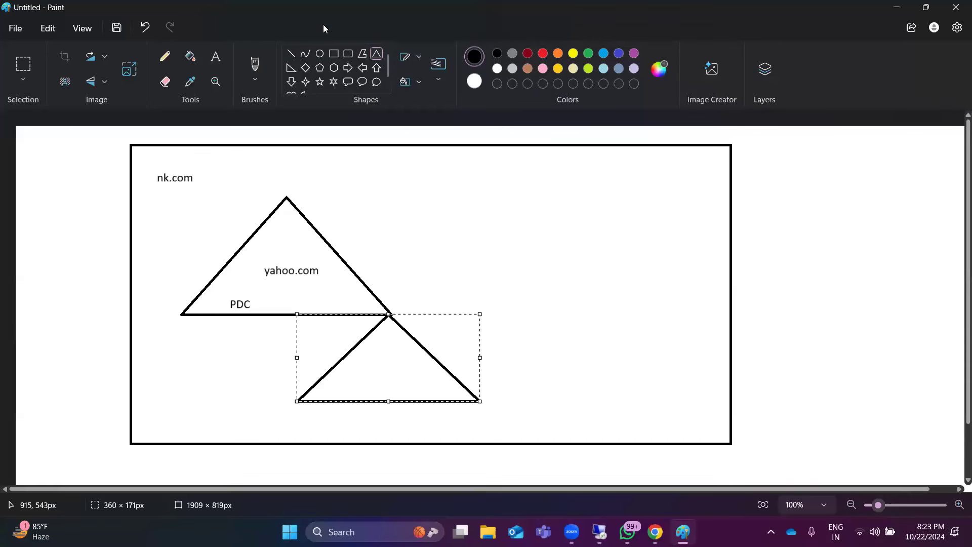
Step: Label the second triangle mail.yahoo.com just above its base
{"action": "left_click", "coordinate": [216, 61]}
{"action": "left_click", "coordinate": [330, 382]}
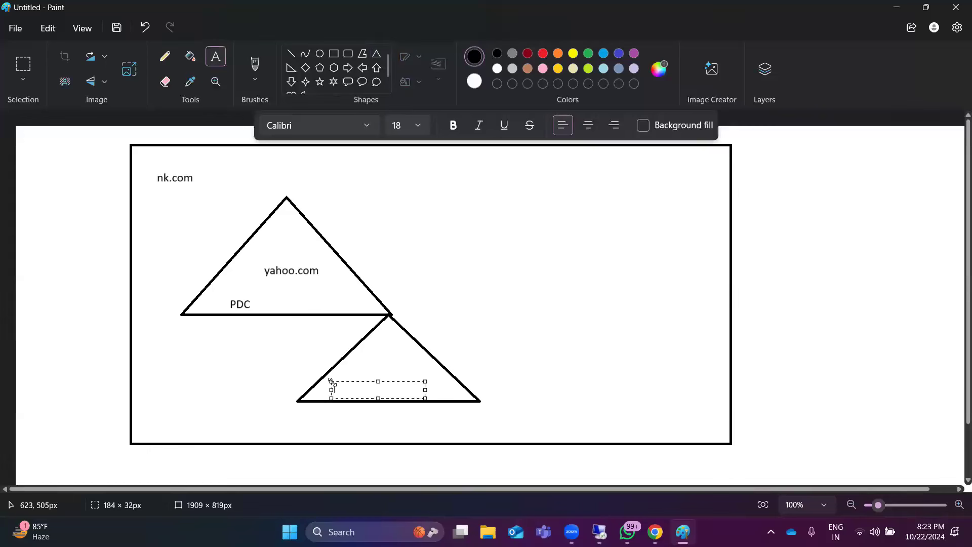
{"action": "type", "text": "mail.yahoo"}
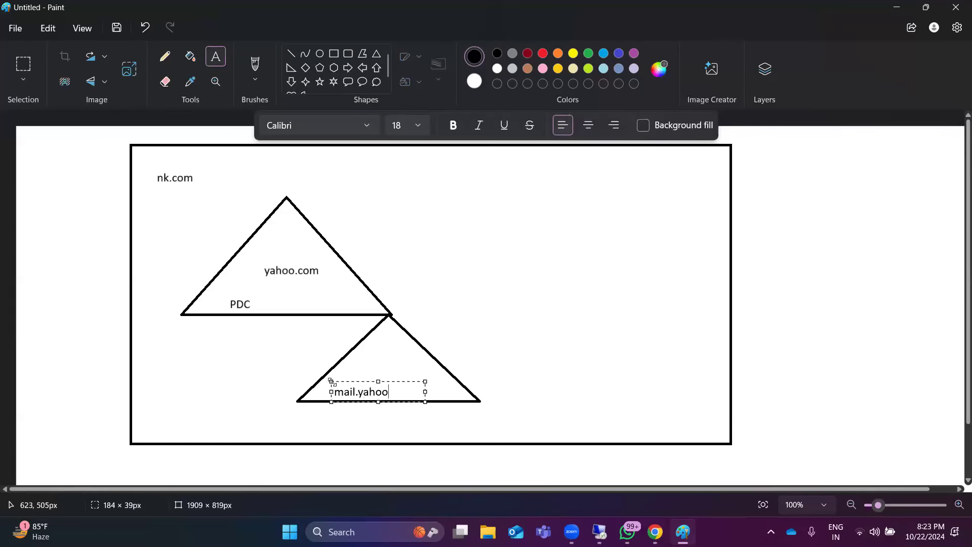
{"action": "type", "text": ".com"}
{"action": "left_click", "coordinate": [352, 331]}
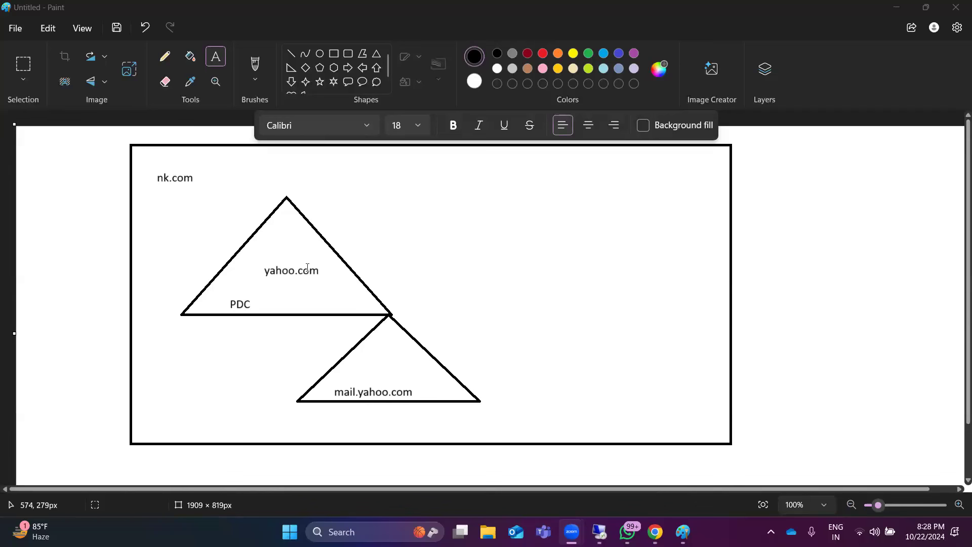
Step: Add the text "Static IP- 192.168.1.1" beside the first triangle's right edge and widen its text box to about 418 px
{"action": "left_click", "coordinate": [334, 236]}
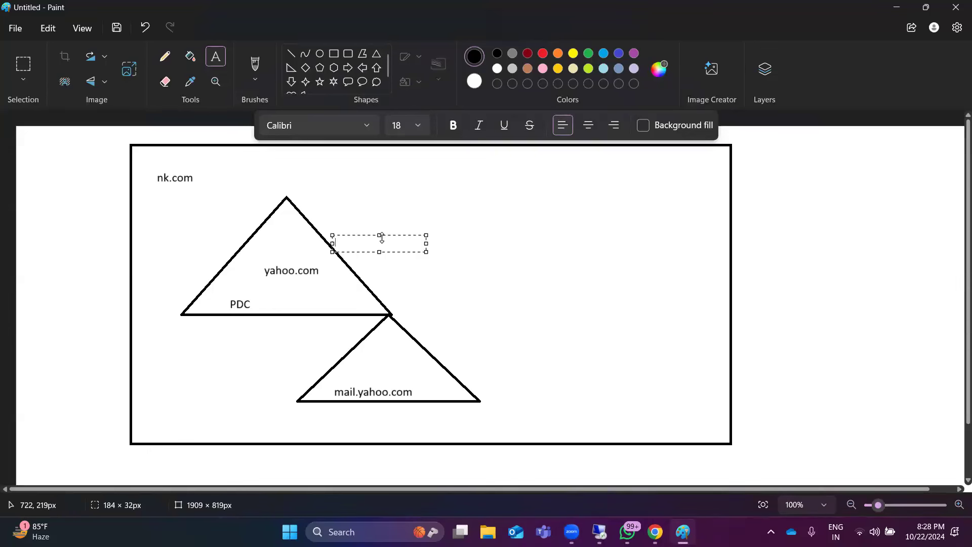
{"action": "type", "text": "Static"}
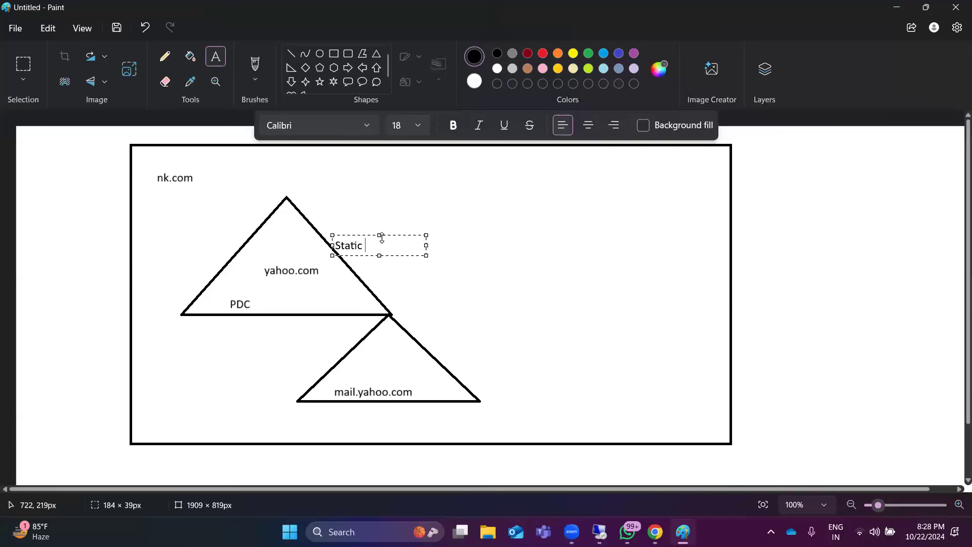
{"action": "type", "text": " IP"}
{"action": "type", "text": "- 192.168.1.1"}
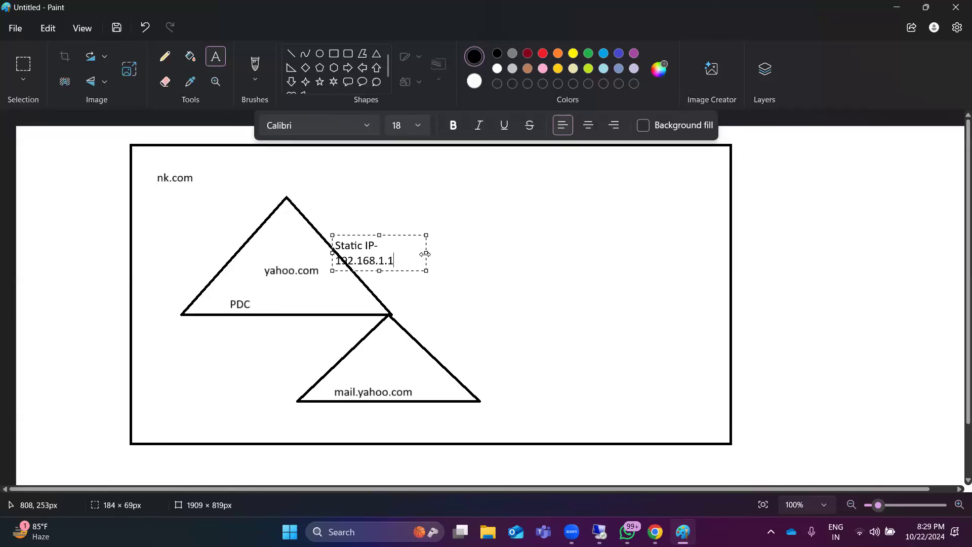
{"action": "left_click_drag", "start_coordinate": [425, 254], "coordinate": [544, 247]}
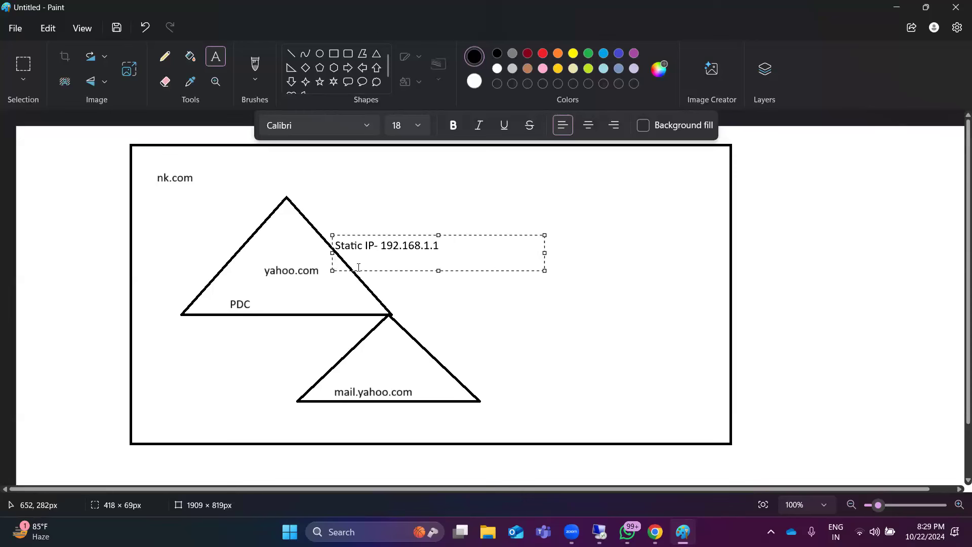
Step: Add the line ADDS+DNS beneath the static IP text and enlarge its text box to about 418 × 145 px
{"action": "type", "text": "ADDS"}
{"action": "left_click_drag", "start_coordinate": [442, 230], "coordinate": [440, 196]}
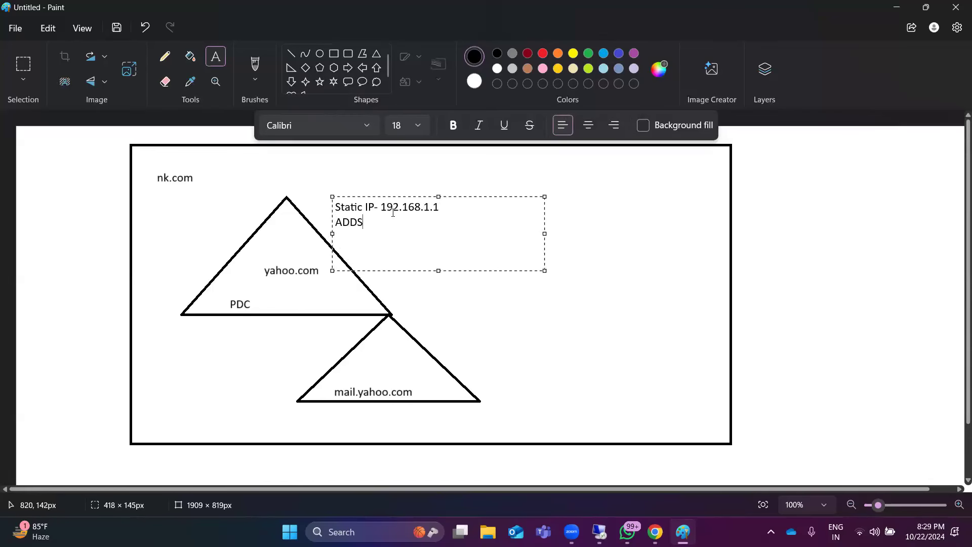
{"action": "type", "text": "+"}
{"action": "type", "text": "DNS"}
Step: Add the line "Promote Server to DC" beneath ADDS+DNS in the same text box
{"action": "type", "text": "Promoe"}
{"action": "key", "text": "BackSpace"}
{"action": "type", "text": "te"}
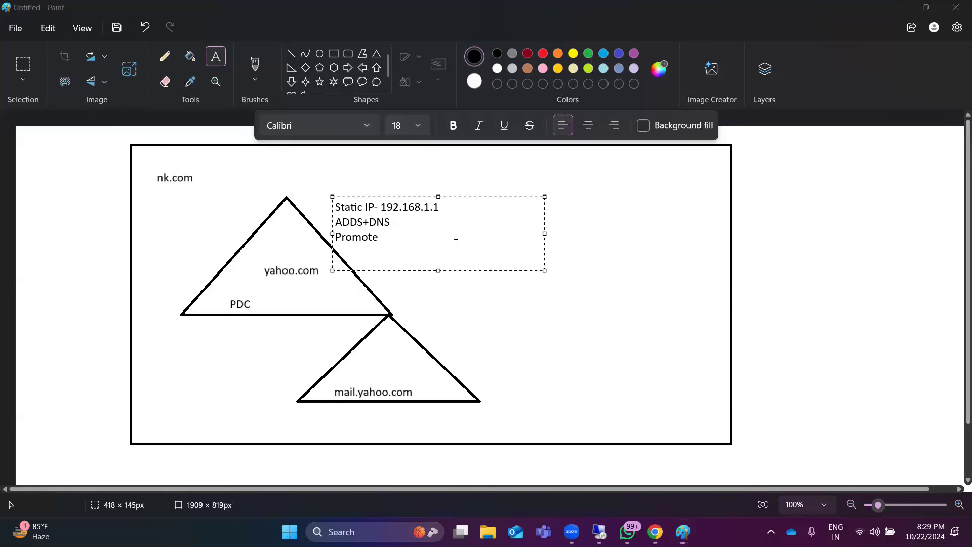
{"action": "type", "text": " Serve"}
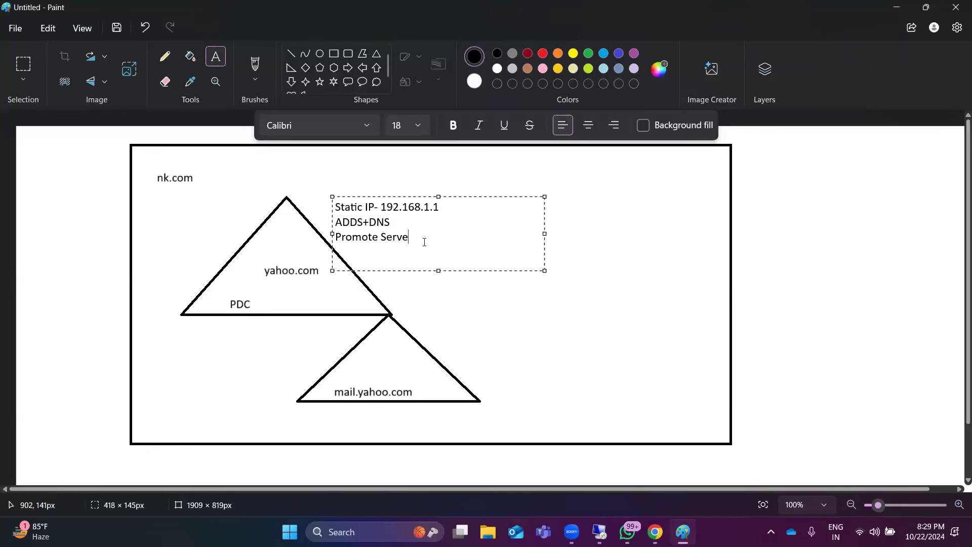
{"action": "type", "text": "r to DC"}
Step: Open the Server-1 virtual machine connection on the remote Hyper-V host and return to Paint to highlight the ADDS+DNS line
{"action": "left_click", "coordinate": [599, 532]}
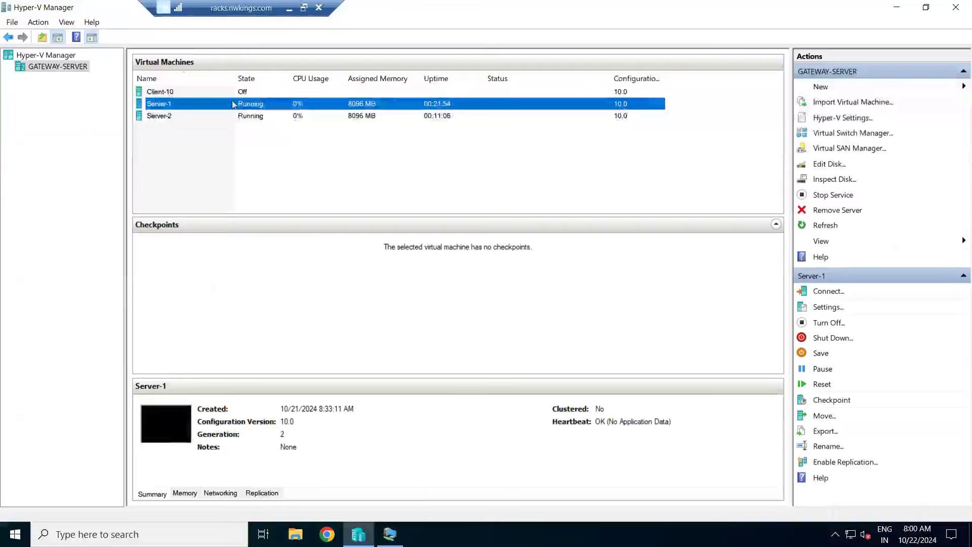
{"action": "double_click", "coordinate": [233, 105]}
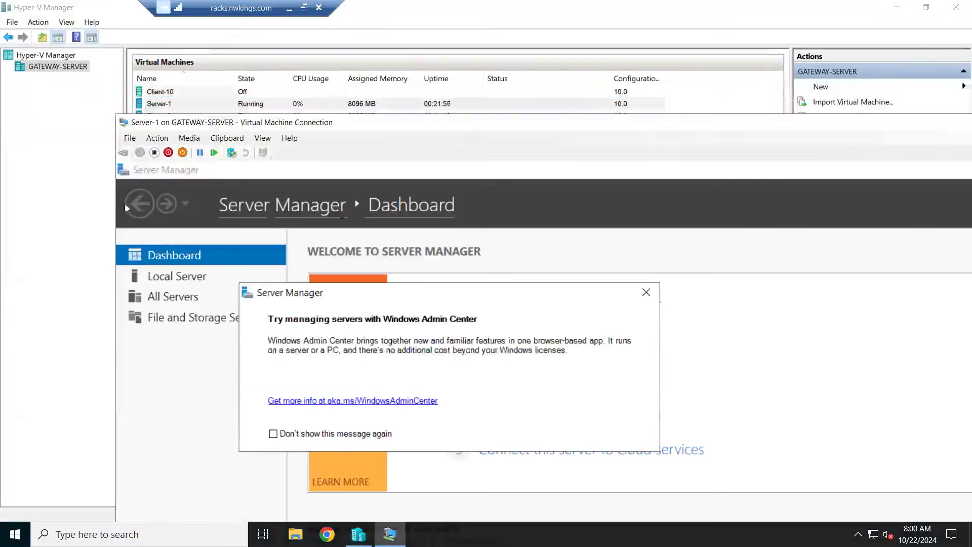
{"action": "left_click", "coordinate": [288, 9]}
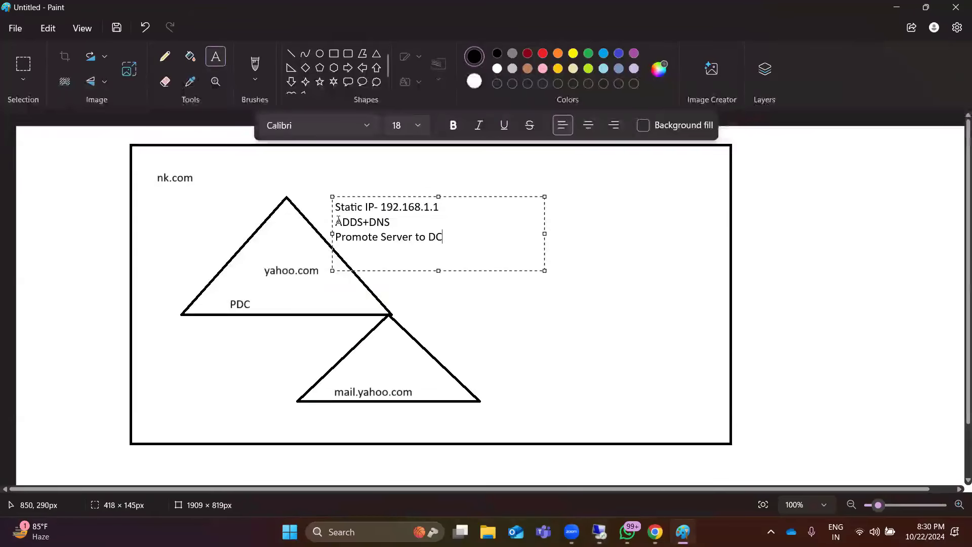
{"action": "left_click_drag", "start_coordinate": [338, 220], "coordinate": [406, 219]}
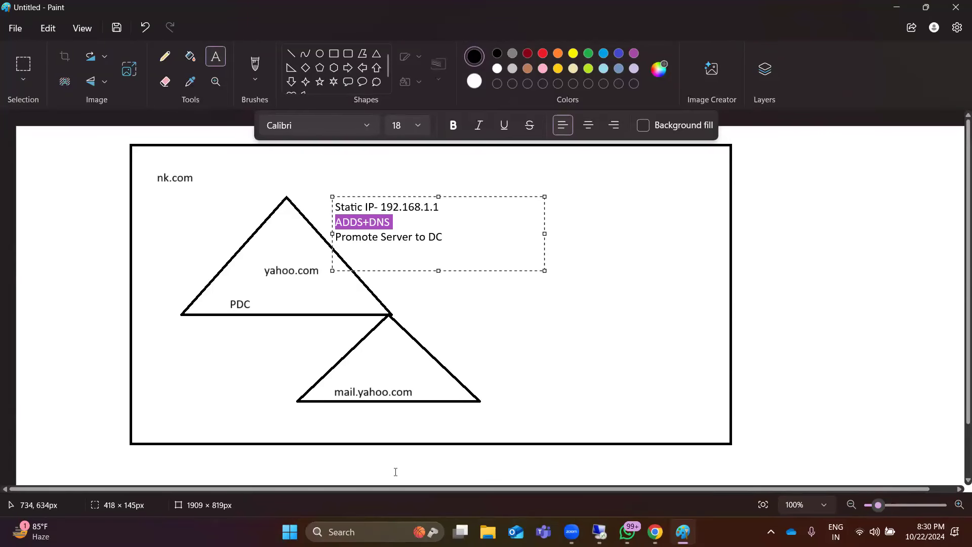
Step: Switch to the remote session's Server-1 in full screen, dismiss the Windows Admin Center notice and show the Local Server properties
{"action": "mouse_move", "coordinate": [655, 532]}
{"action": "left_click", "coordinate": [599, 531]}
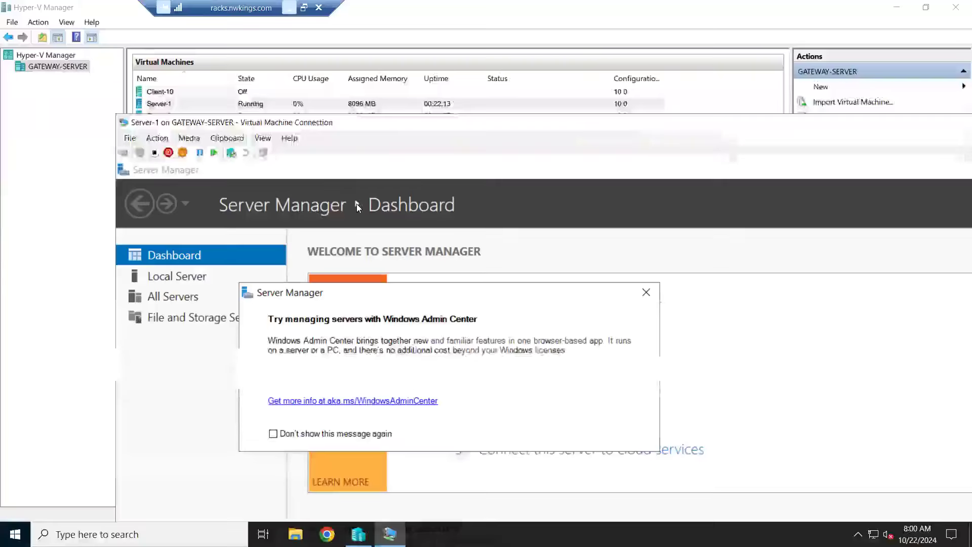
{"action": "double_click", "coordinate": [324, 124]}
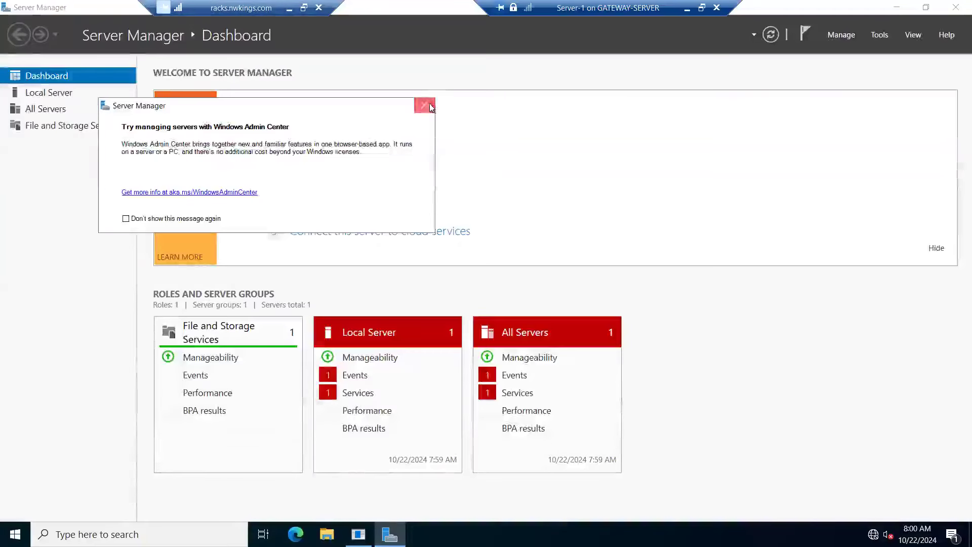
{"action": "left_click", "coordinate": [424, 105]}
{"action": "left_click", "coordinate": [54, 97]}
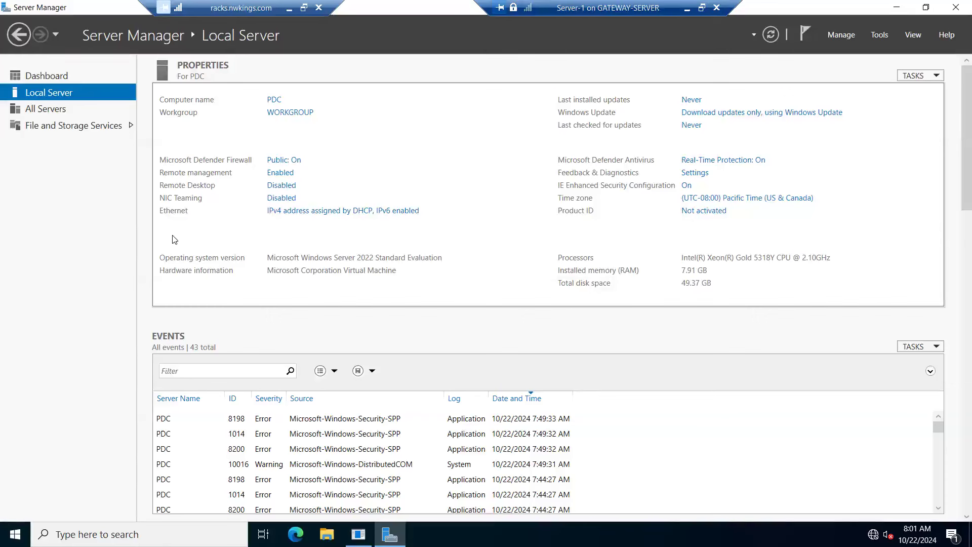
Step: Open the Network Connections window on Server-1 by running ncpa.cpl
{"action": "right_click", "coordinate": [15, 534]}
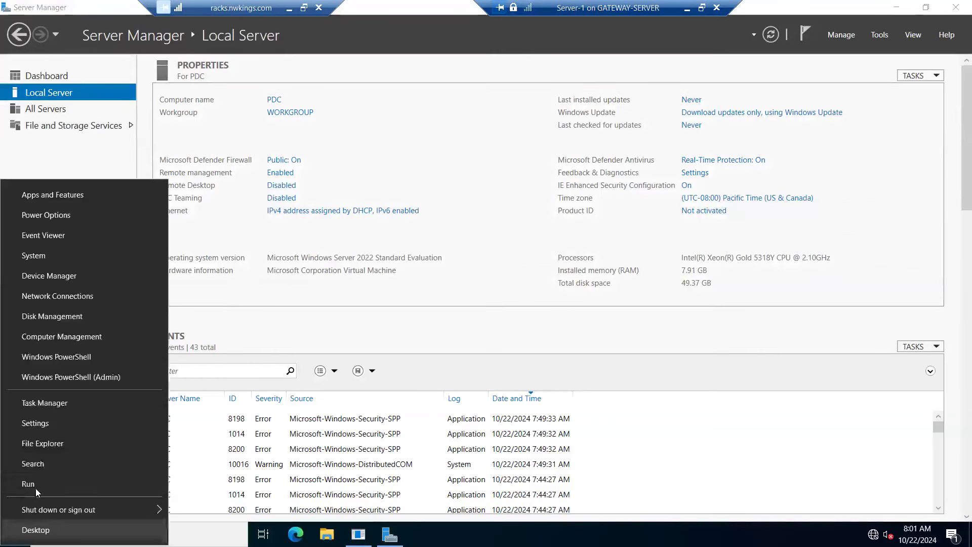
{"action": "left_click", "coordinate": [35, 487]}
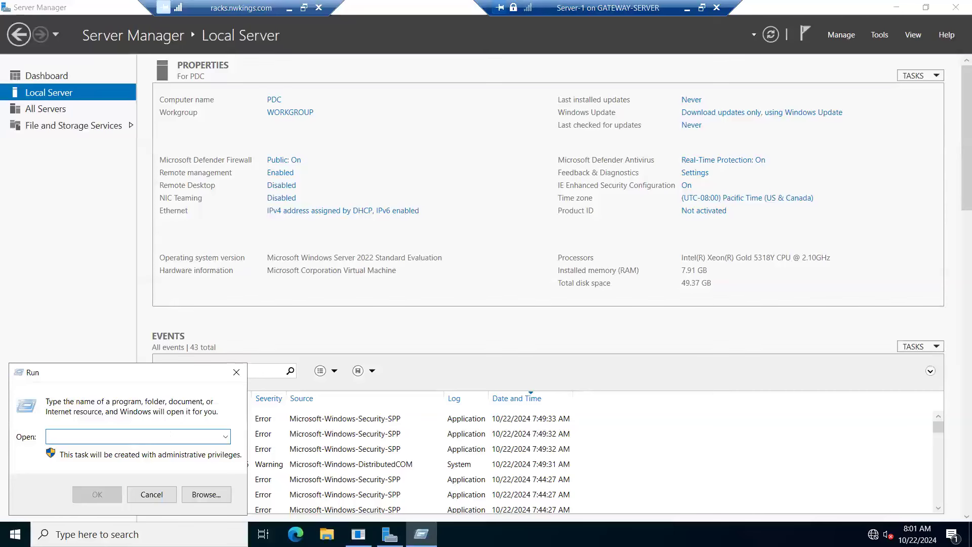
{"action": "type", "text": "ncpa.cpl"}
{"action": "key", "text": "Return"}
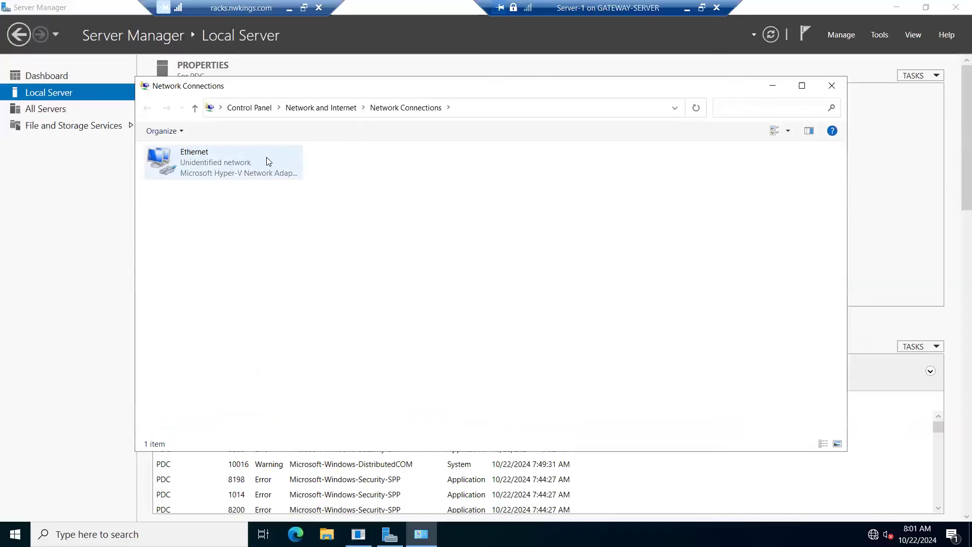
Step: Open the Internet Protocol Version 4 (TCP/IPv4) properties of the Ethernet adapter
{"action": "right_click", "coordinate": [209, 169]}
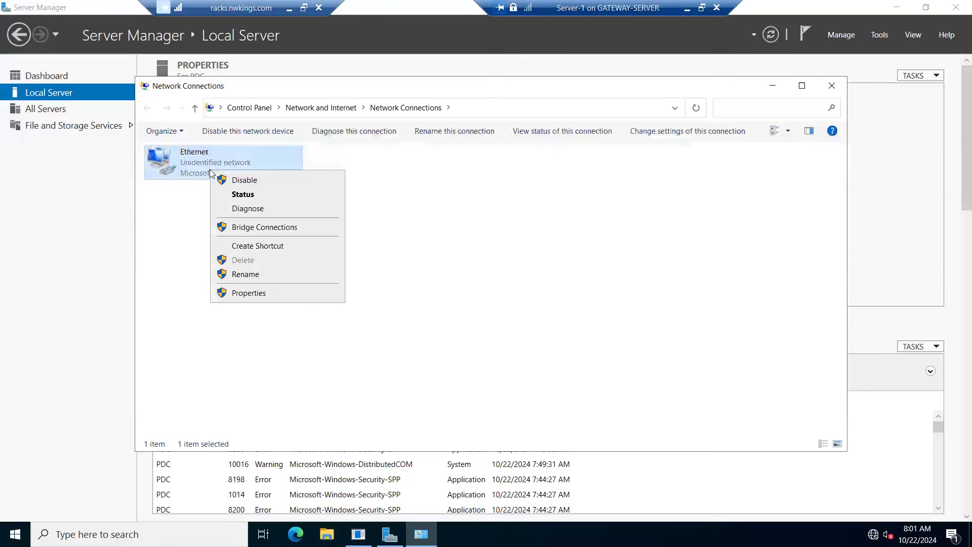
{"action": "left_click", "coordinate": [261, 295]}
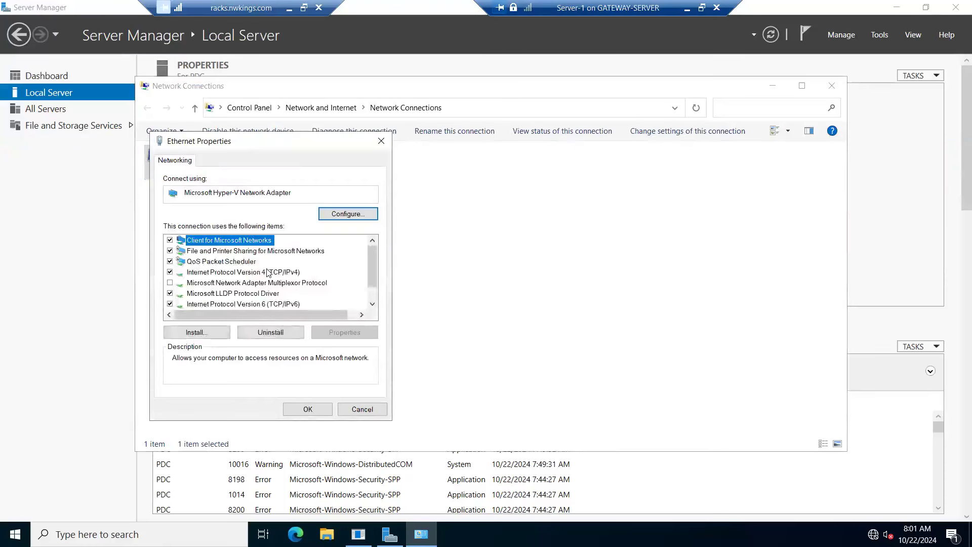
{"action": "double_click", "coordinate": [269, 274]}
Step: Choose manual IP addressing and enter IP address 192.168.1.1 with subnet mask 255.255.255.0
{"action": "left_click", "coordinate": [244, 276]}
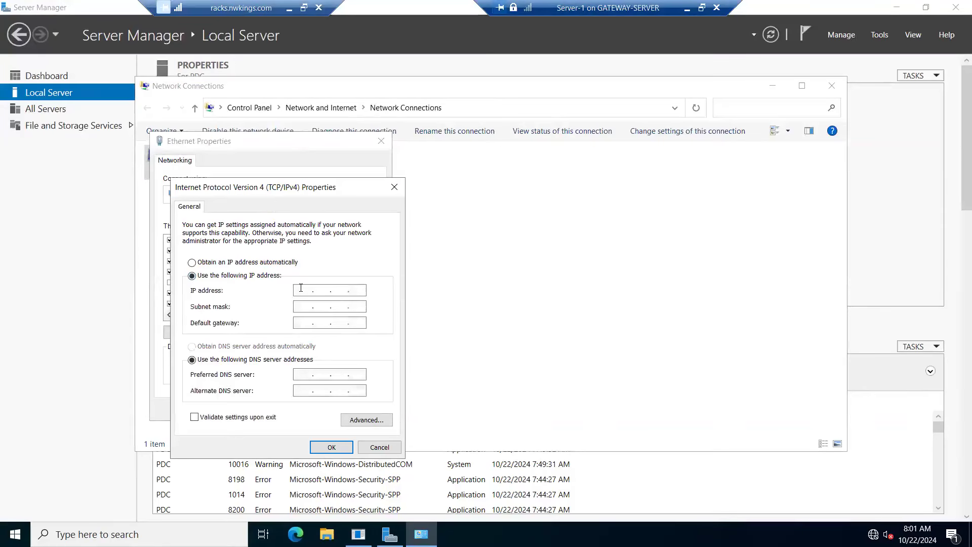
{"action": "left_click", "coordinate": [301, 288]}
{"action": "type", "text": "192 . 168 . 1 . 1"}
{"action": "key", "text": "Tab"}
{"action": "left_click_drag", "start_coordinate": [296, 194], "coordinate": [310, 114]}
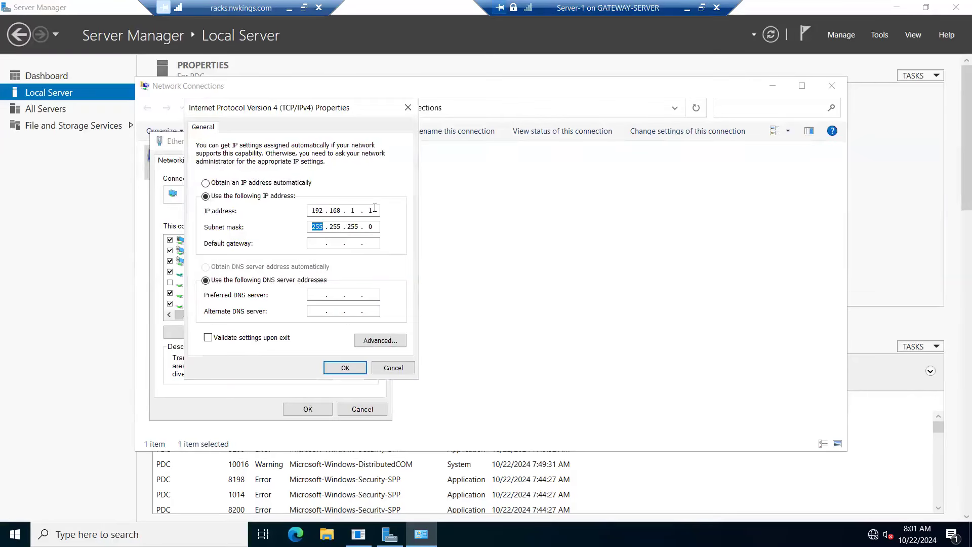
{"action": "left_click", "coordinate": [319, 244]}
{"action": "double_click", "coordinate": [317, 210]}
{"action": "left_click", "coordinate": [357, 212]}
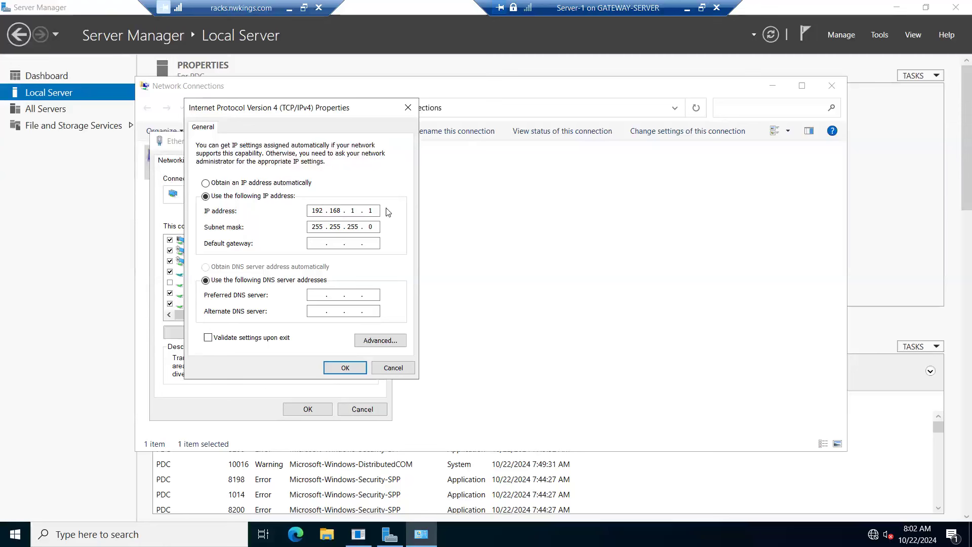
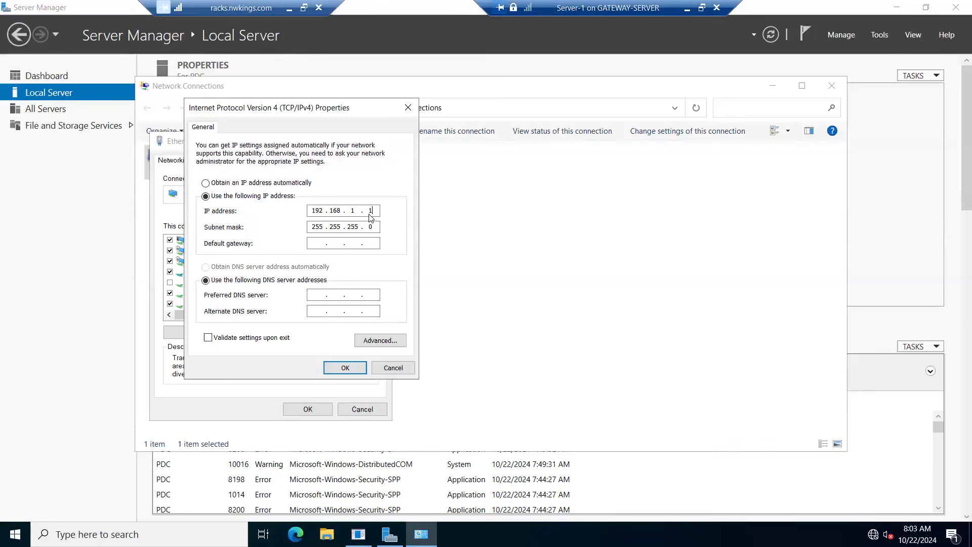
Step: Set the preferred DNS server to 192.168.1.1, save the Ethernet adapter settings and close Network Connections
{"action": "left_click", "coordinate": [320, 296]}
{"action": "type", "text": "192.168.1.1"}
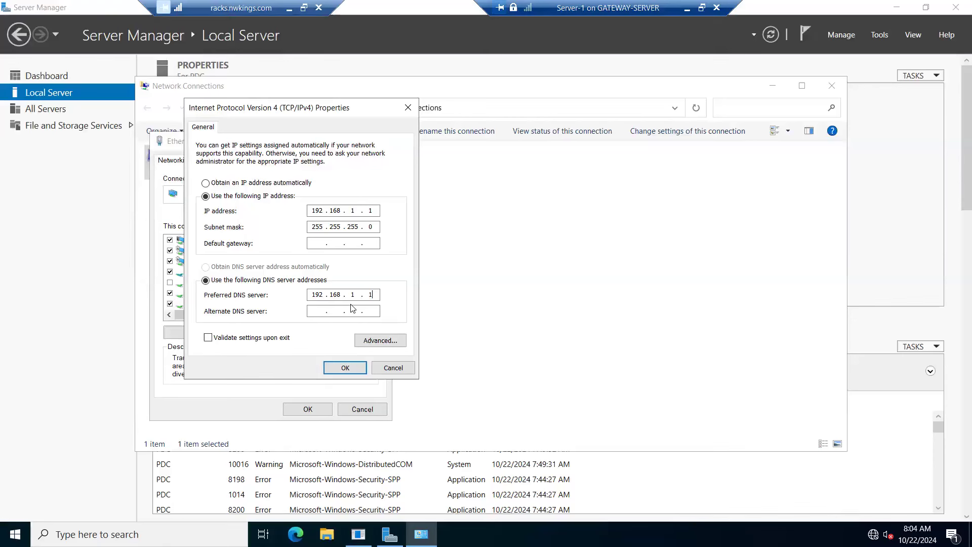
{"action": "left_click", "coordinate": [340, 369]}
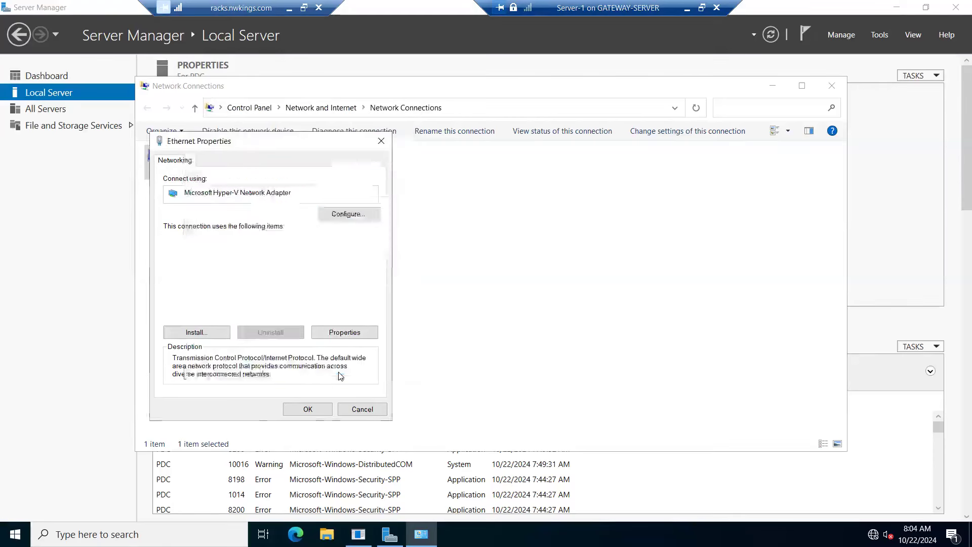
{"action": "left_click", "coordinate": [307, 408]}
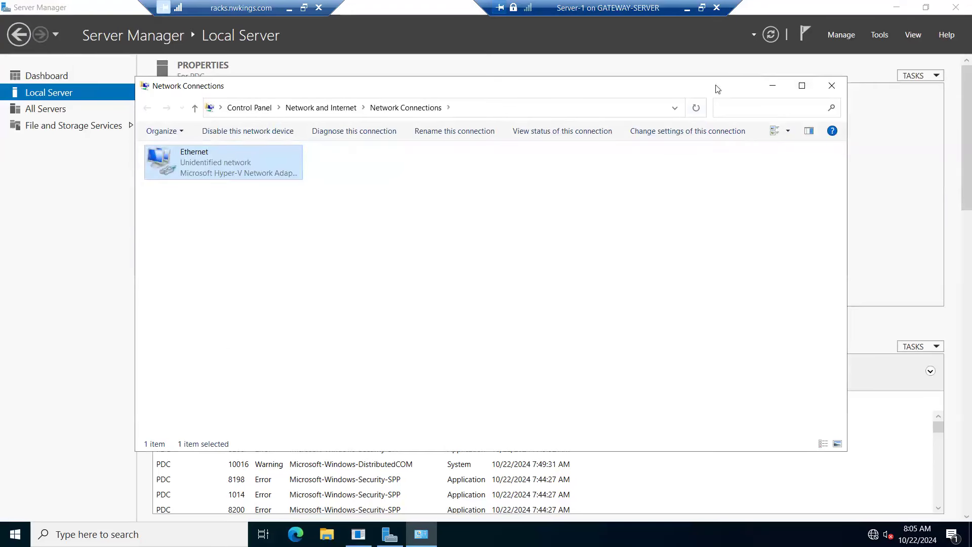
{"action": "left_click_drag", "start_coordinate": [716, 86], "coordinate": [625, 103]}
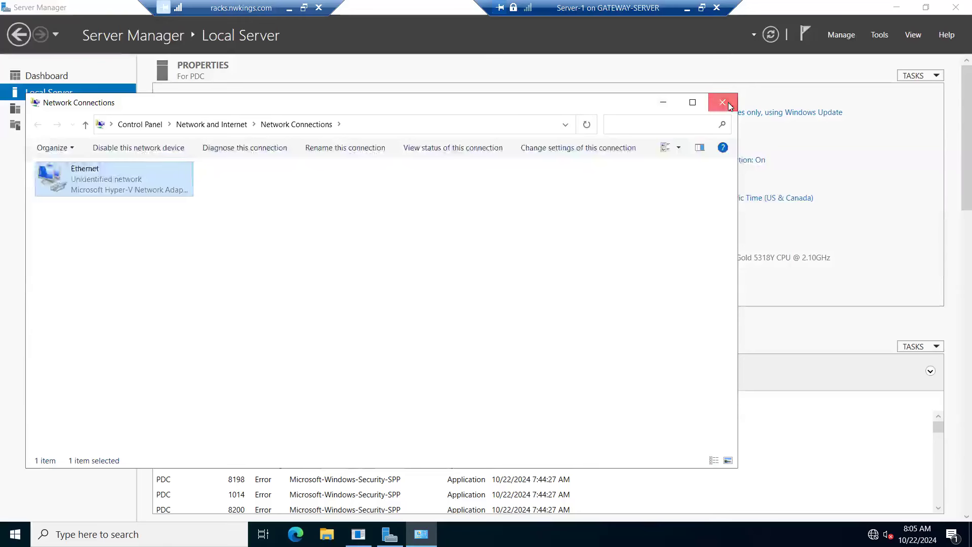
{"action": "left_click", "coordinate": [728, 103]}
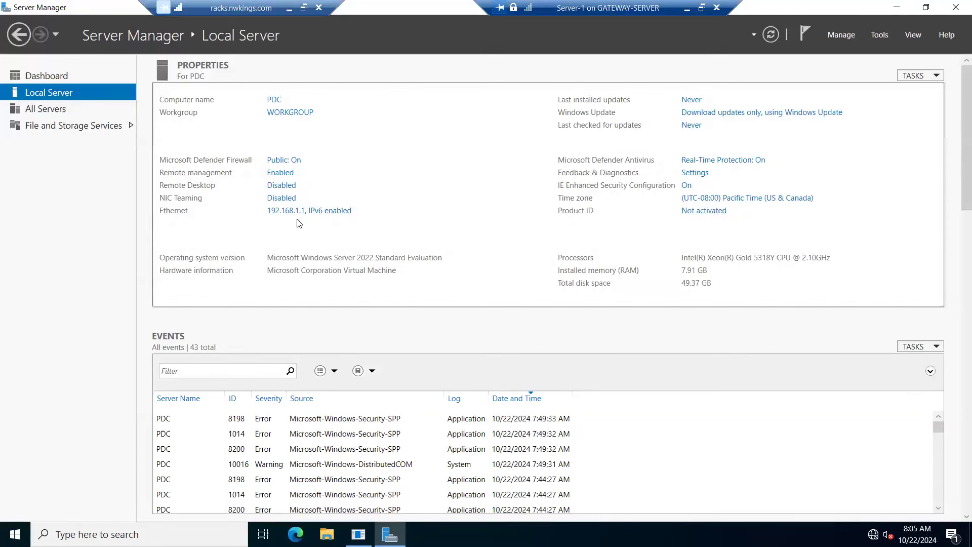
Step: Start adding roles and features from the dashboard, with a role-based installation on server PDC
{"action": "left_click", "coordinate": [35, 77]}
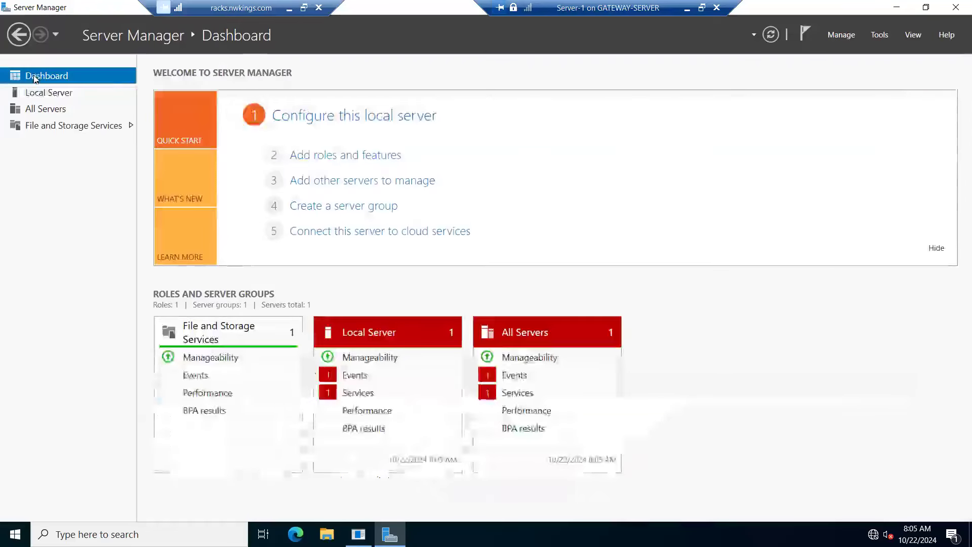
{"action": "left_click", "coordinate": [353, 157]}
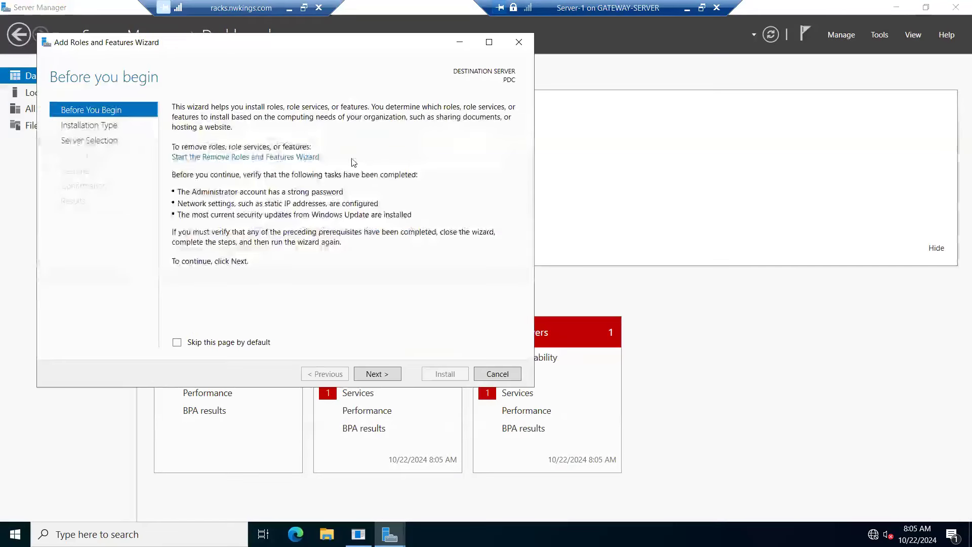
{"action": "left_click", "coordinate": [377, 374]}
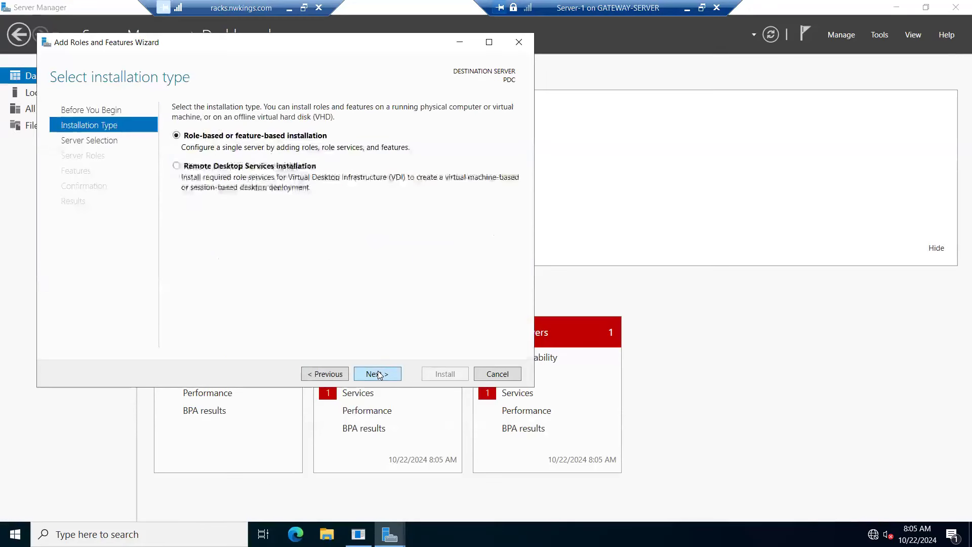
{"action": "left_click", "coordinate": [377, 374]}
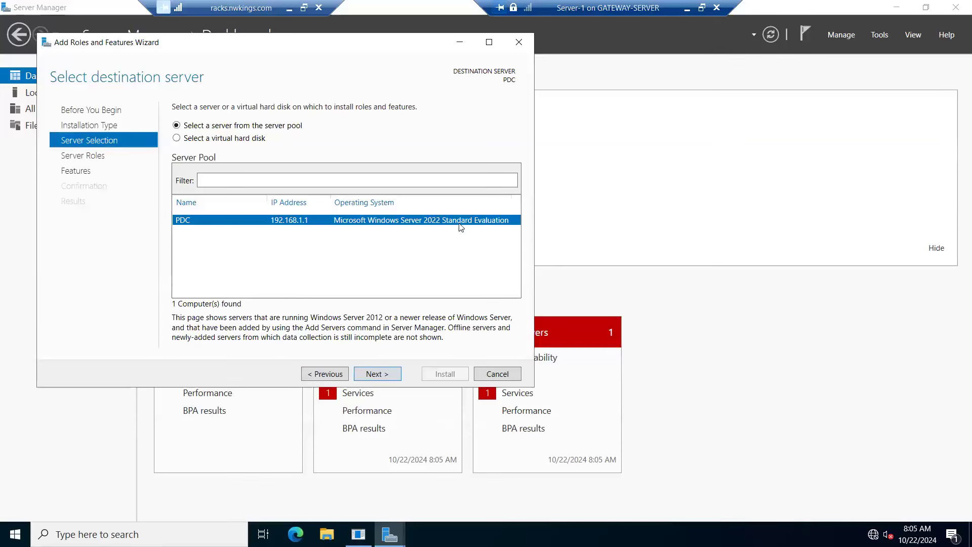
{"action": "left_click", "coordinate": [381, 376]}
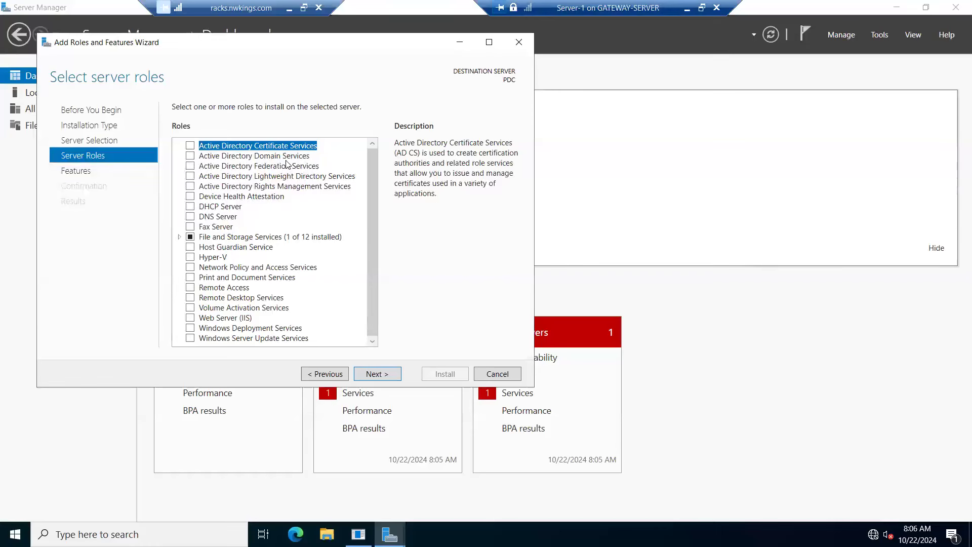
Step: Select the Active Directory Domain Services and DNS Server roles, including the features and management tools they require
{"action": "left_click", "coordinate": [191, 157]}
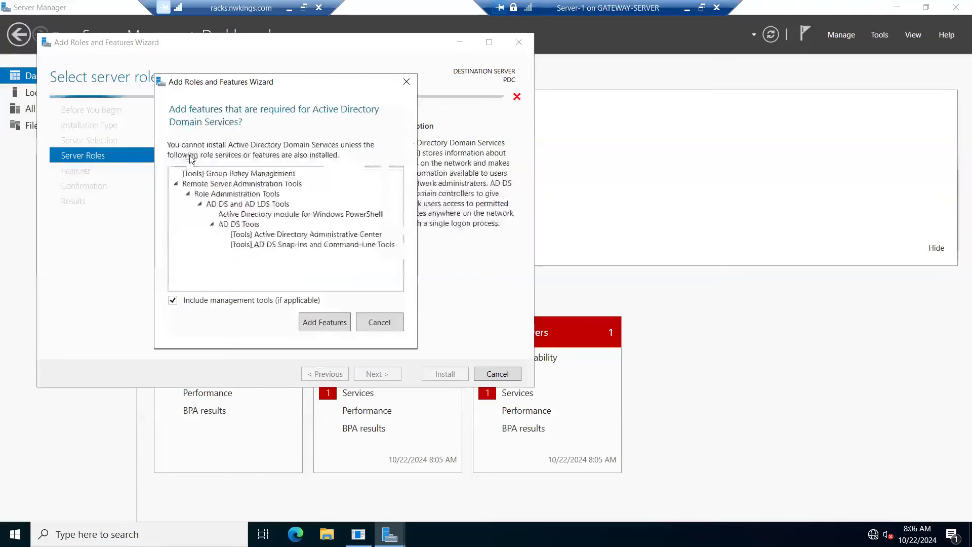
{"action": "left_click", "coordinate": [337, 325]}
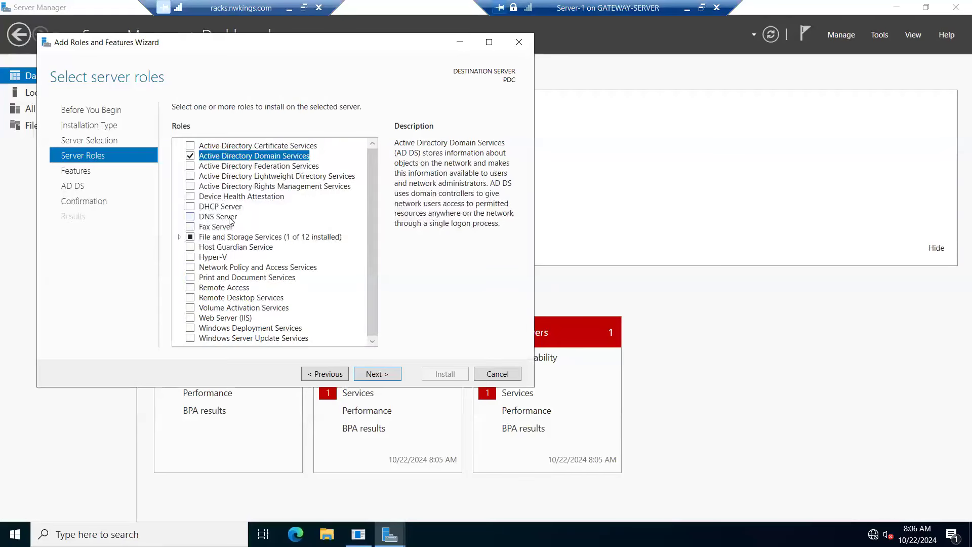
{"action": "left_click", "coordinate": [192, 218]}
{"action": "left_click", "coordinate": [316, 316]}
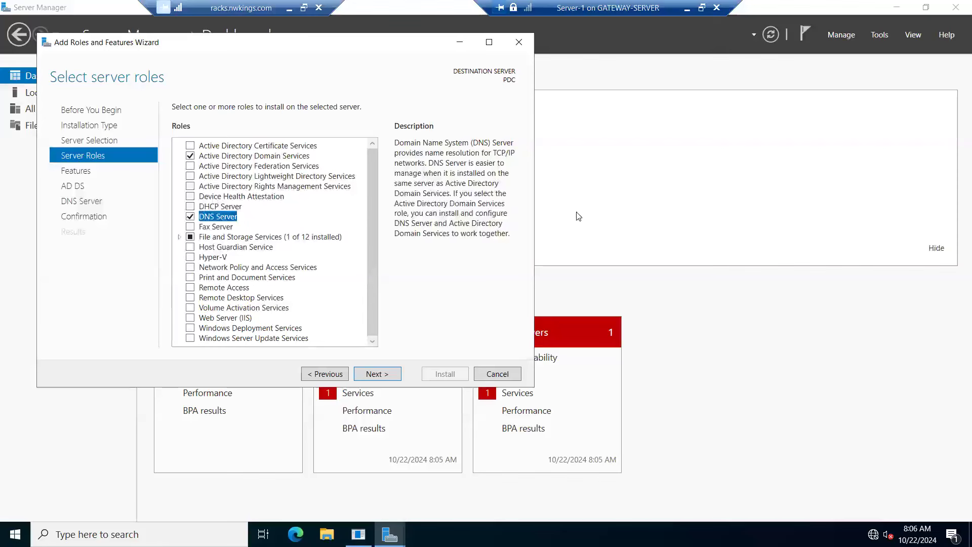
{"action": "left_click", "coordinate": [377, 374]}
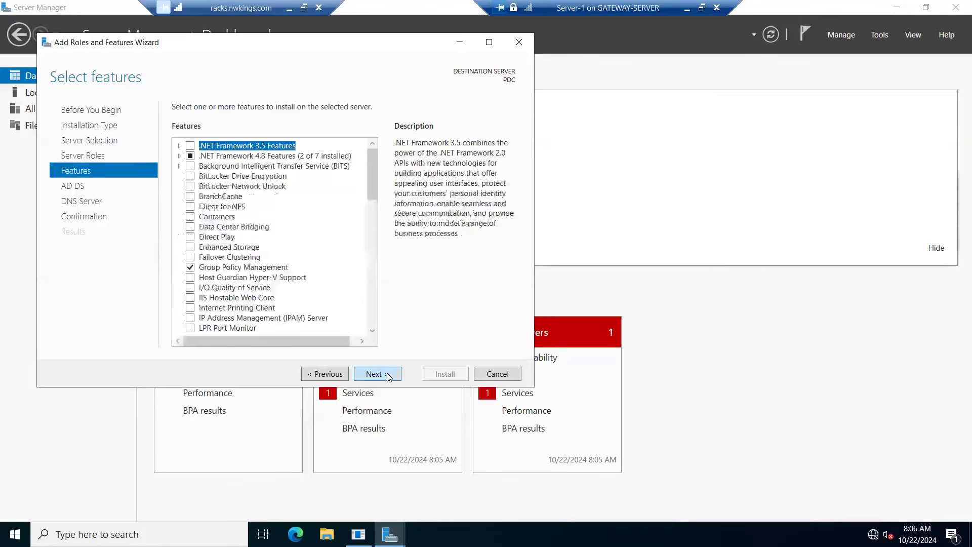
{"action": "left_click", "coordinate": [324, 374]}
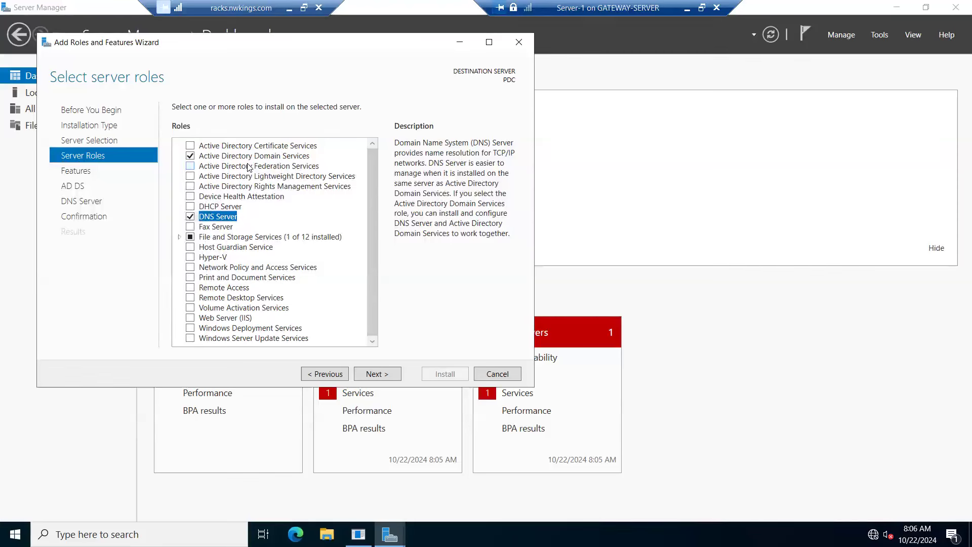
{"action": "left_click", "coordinate": [380, 376]}
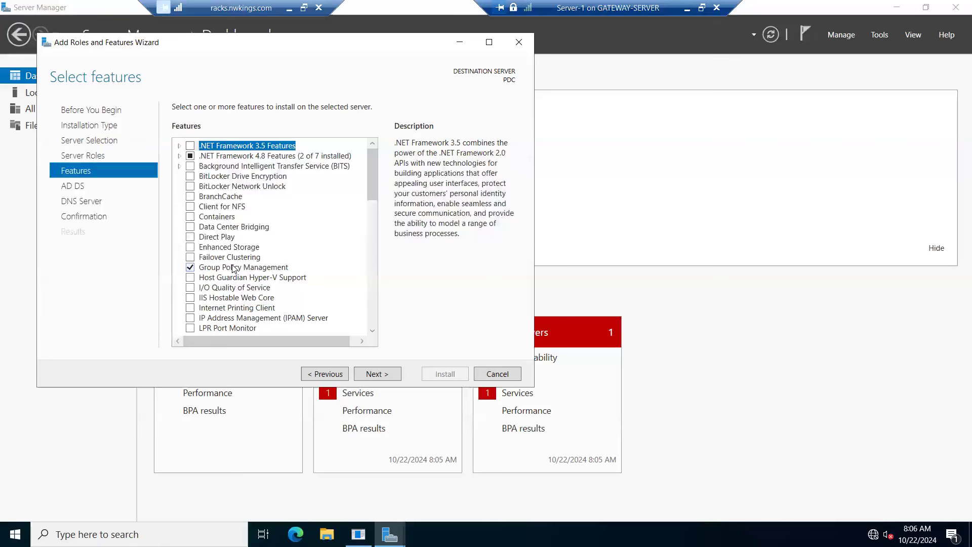
Step: Review the preselected features, keep them, and continue past the AD DS and DNS Server information to the installation confirmation
{"action": "left_click_drag", "start_coordinate": [372, 168], "coordinate": [372, 216]}
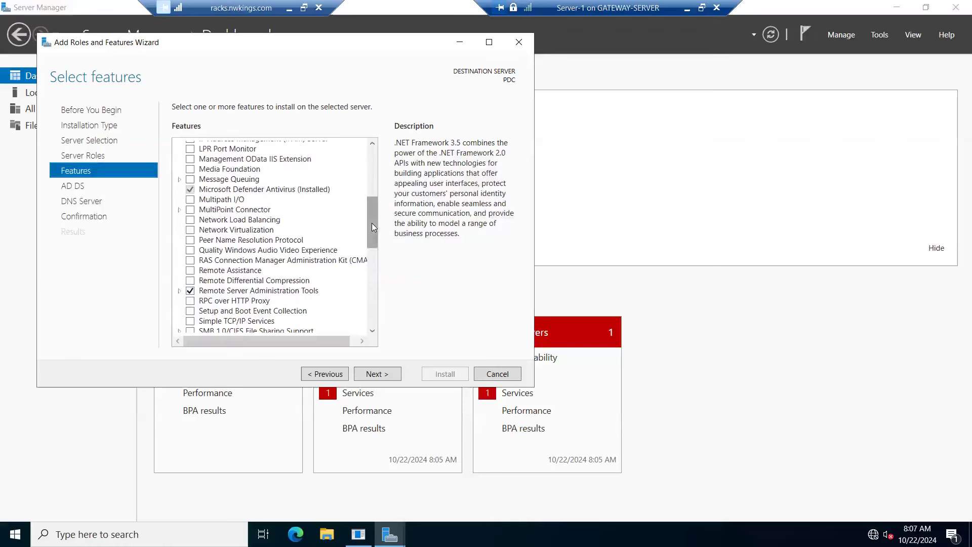
{"action": "left_click_drag", "start_coordinate": [372, 223], "coordinate": [385, 148]}
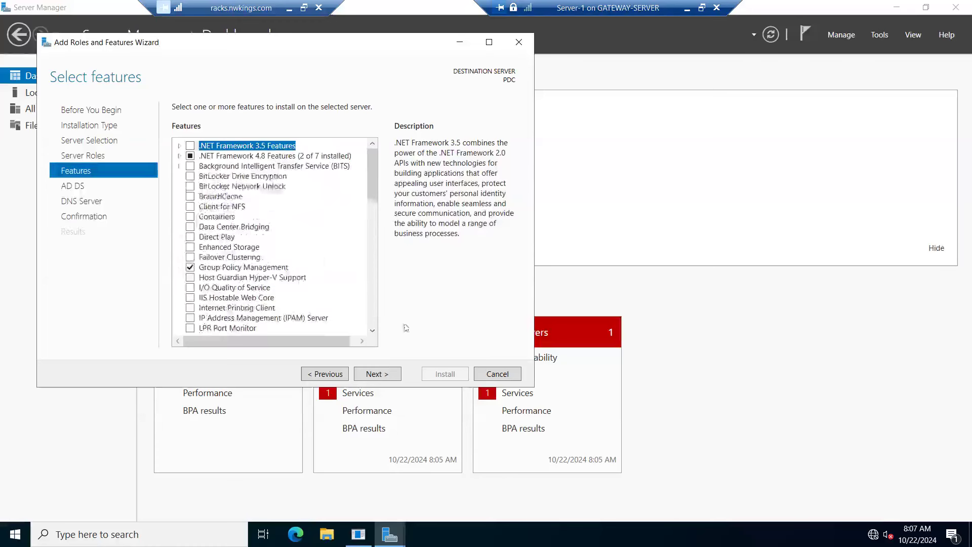
{"action": "left_click", "coordinate": [376, 373]}
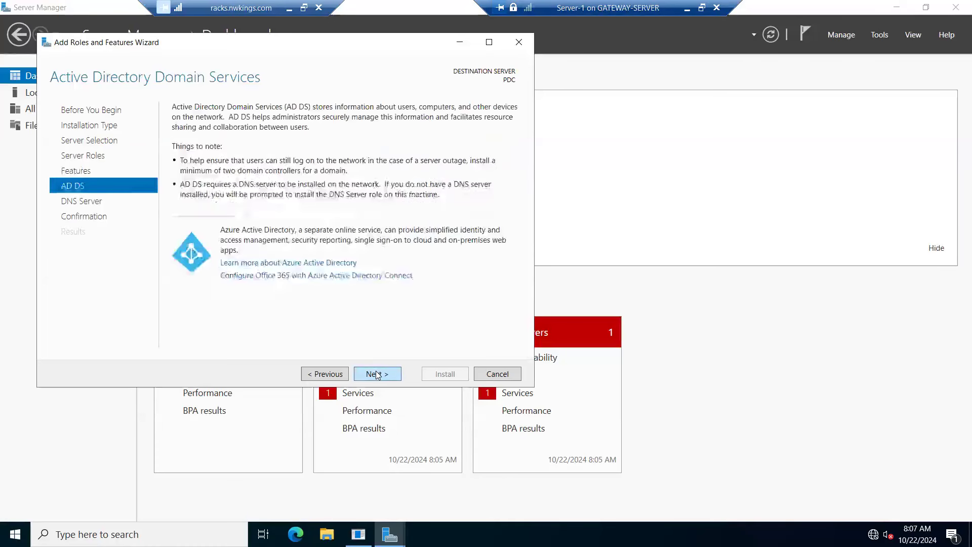
{"action": "left_click", "coordinate": [376, 374]}
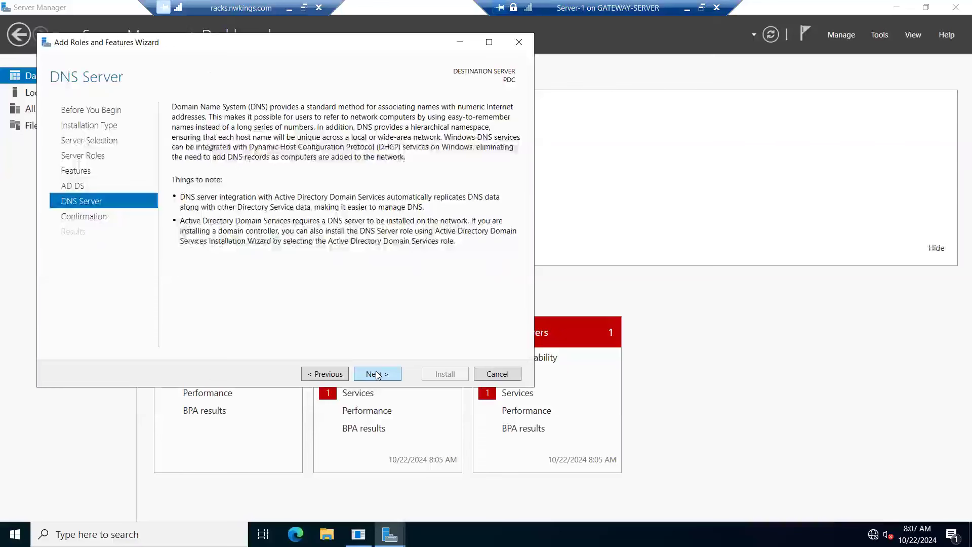
{"action": "left_click", "coordinate": [376, 374]}
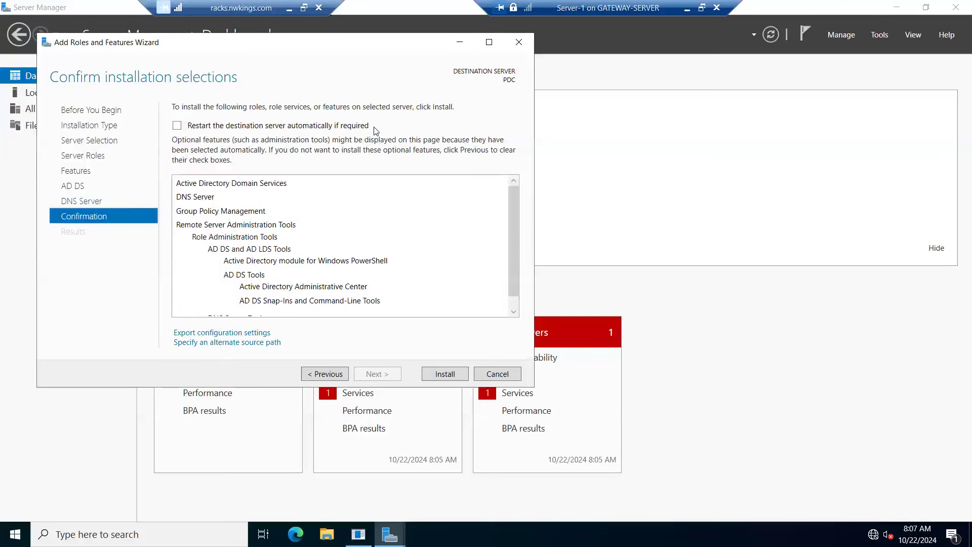
Step: Allow the destination server to restart automatically if required and install the selected roles
{"action": "left_click", "coordinate": [177, 126]}
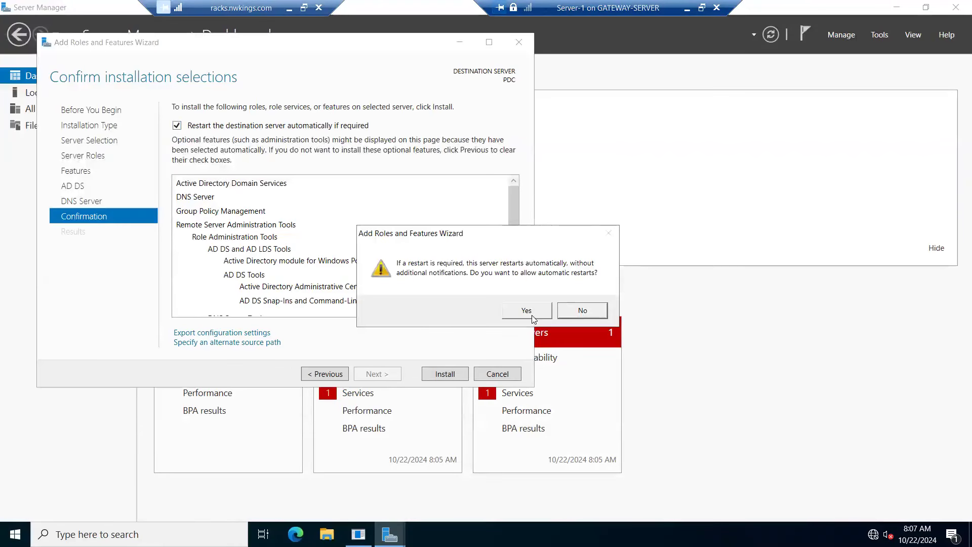
{"action": "left_click", "coordinate": [526, 310]}
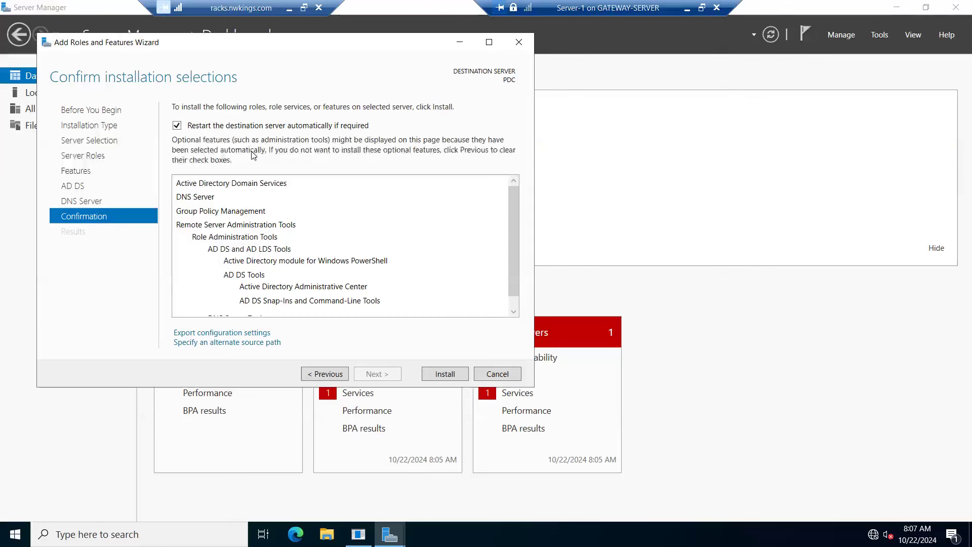
{"action": "left_click", "coordinate": [461, 376]}
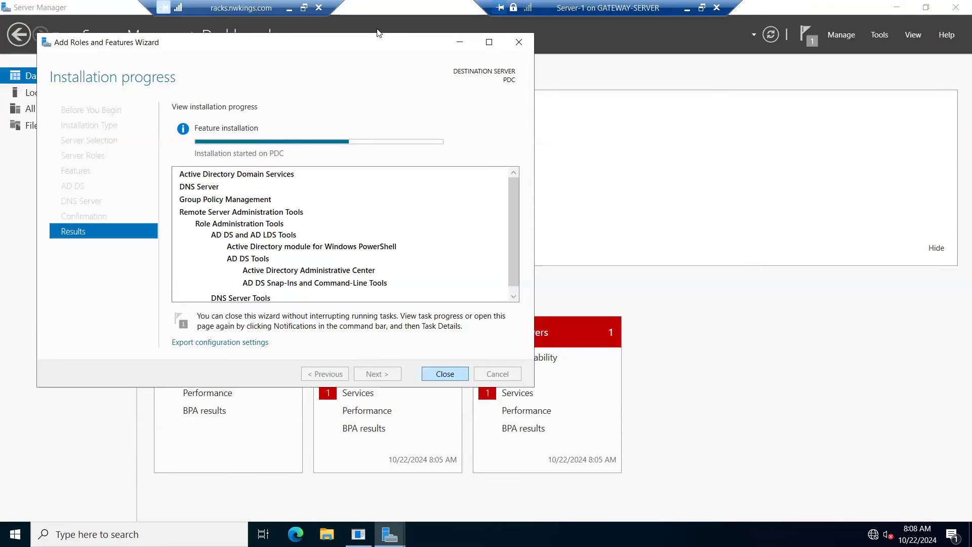
Step: Check PDC's server roles list in a second Add Roles and Features wizard beside the installation progress, and cancel that wizard without changes
{"action": "left_click_drag", "start_coordinate": [352, 50], "coordinate": [404, 181]}
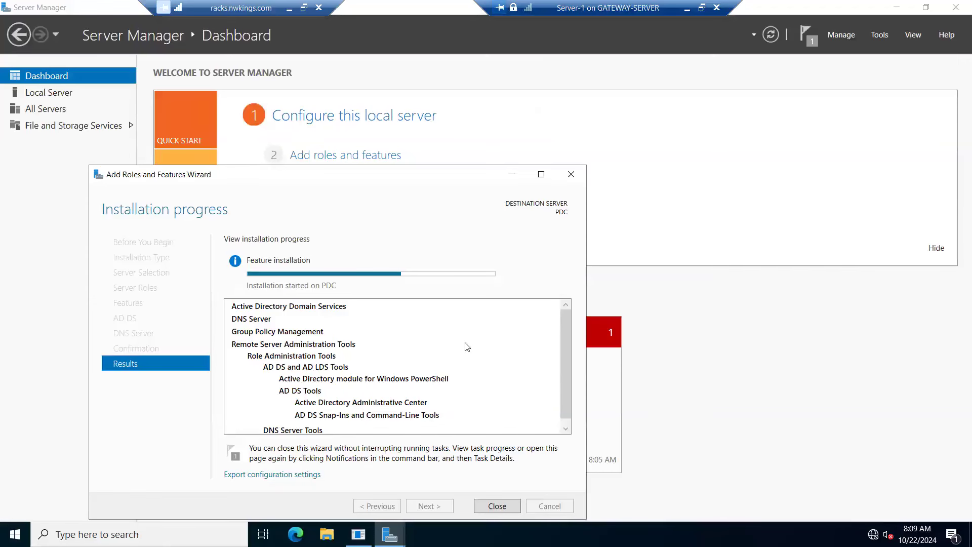
{"action": "left_click", "coordinate": [327, 154]}
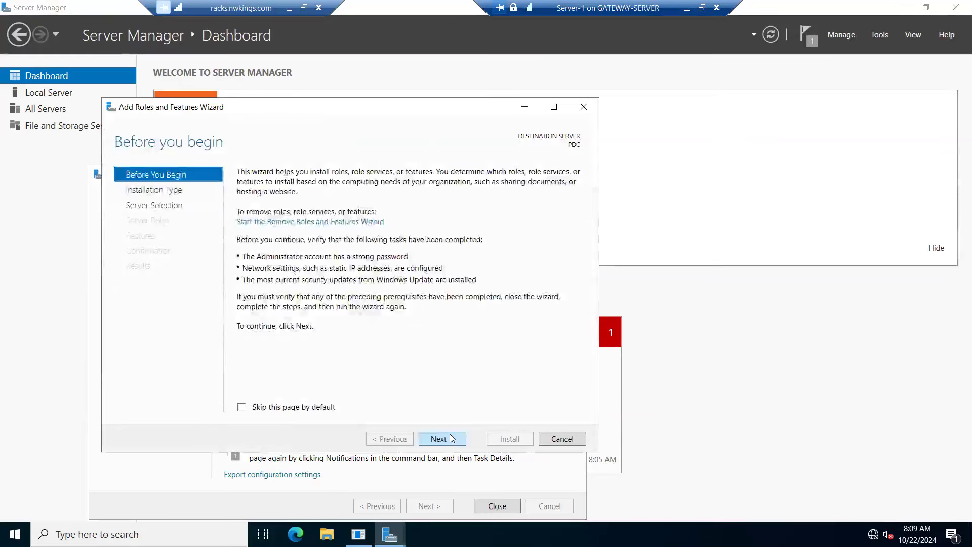
{"action": "left_click", "coordinate": [450, 438]}
{"action": "left_click", "coordinate": [451, 438]}
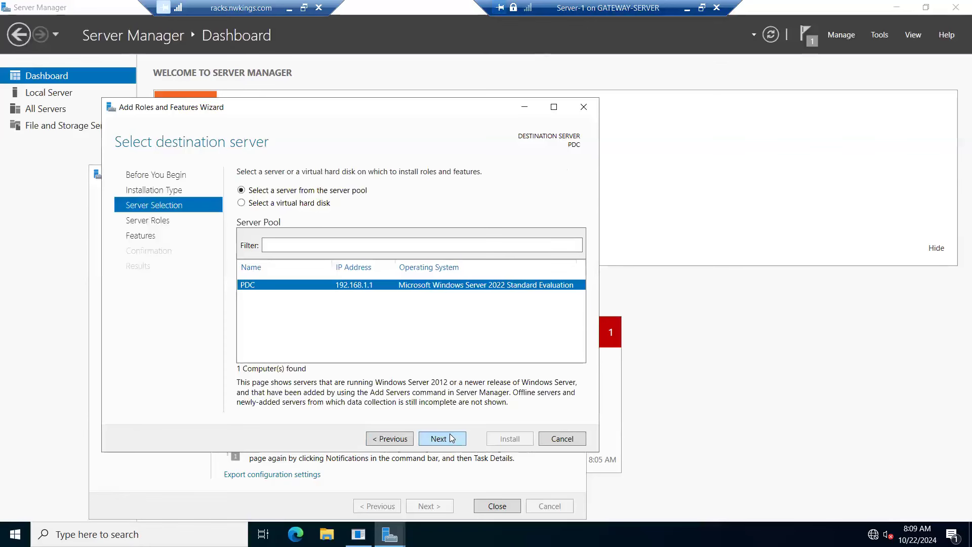
{"action": "left_click", "coordinate": [451, 438]}
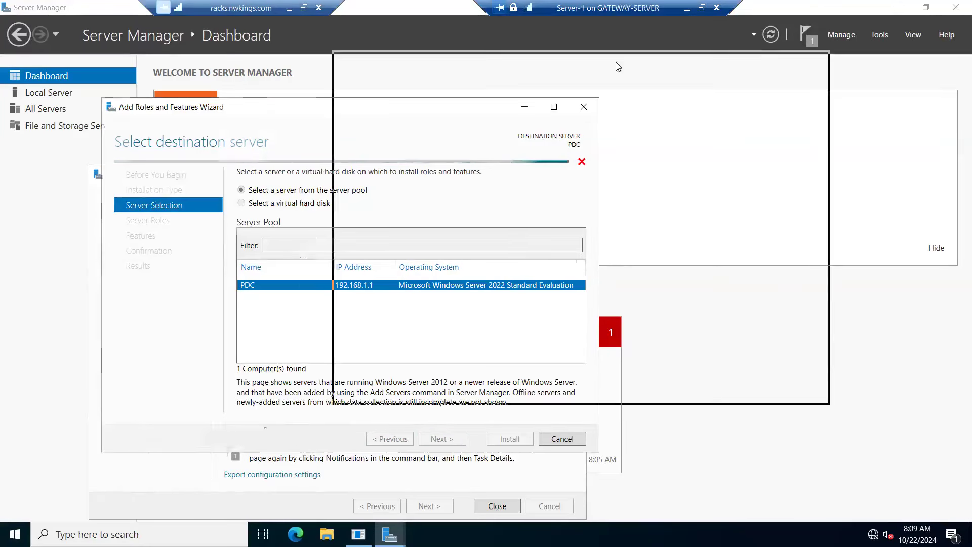
{"action": "left_click_drag", "start_coordinate": [387, 114], "coordinate": [618, 67]}
{"action": "left_click", "coordinate": [281, 177]}
{"action": "left_click_drag", "start_coordinate": [283, 180], "coordinate": [200, 181]}
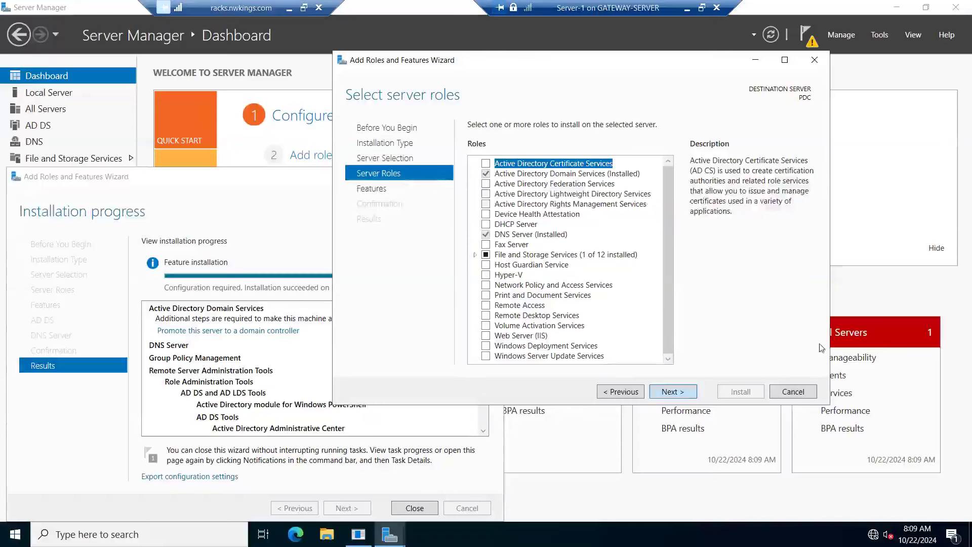
{"action": "left_click", "coordinate": [792, 392]}
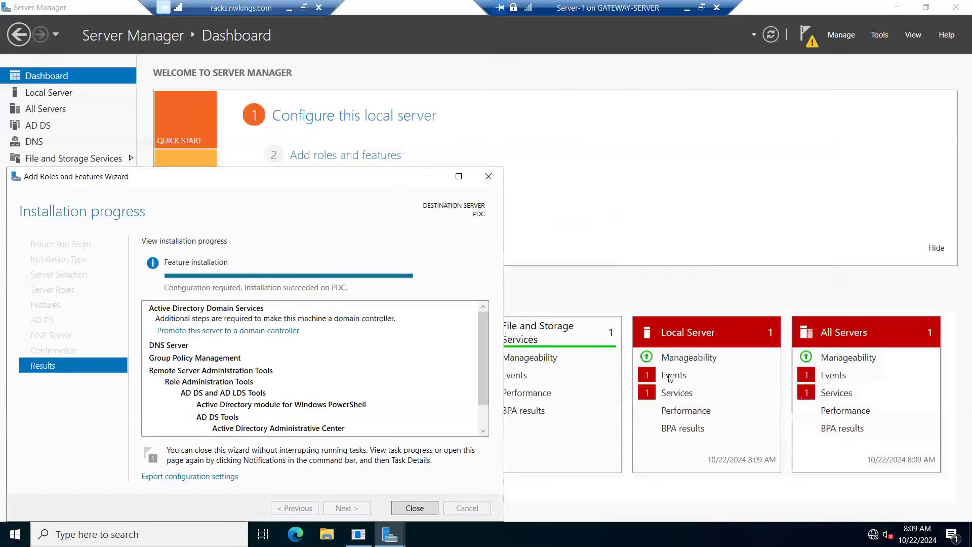
Step: Close the finished role installation wizard and dismiss the Shutdown Event Tracker without giving a reason
{"action": "left_click_drag", "start_coordinate": [243, 177], "coordinate": [409, 127]}
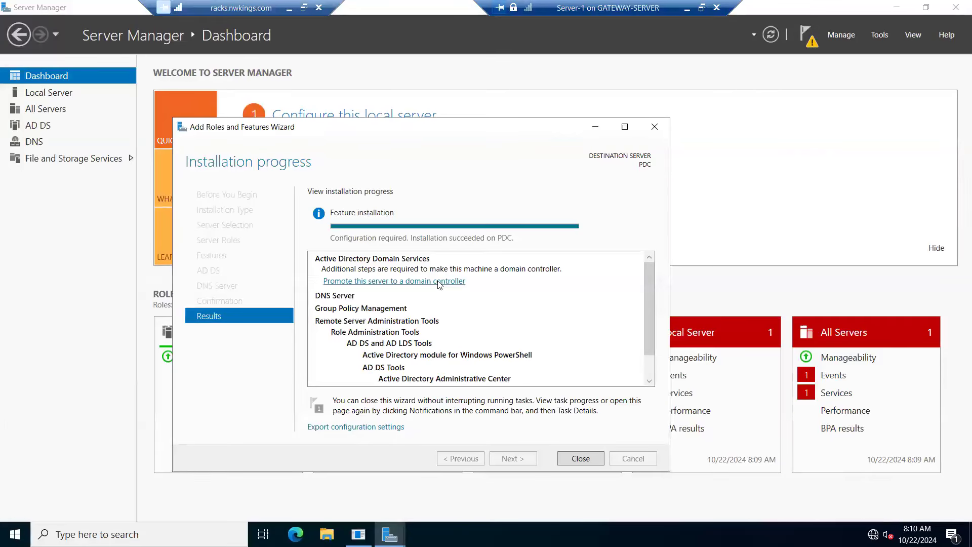
{"action": "left_click", "coordinate": [581, 458]}
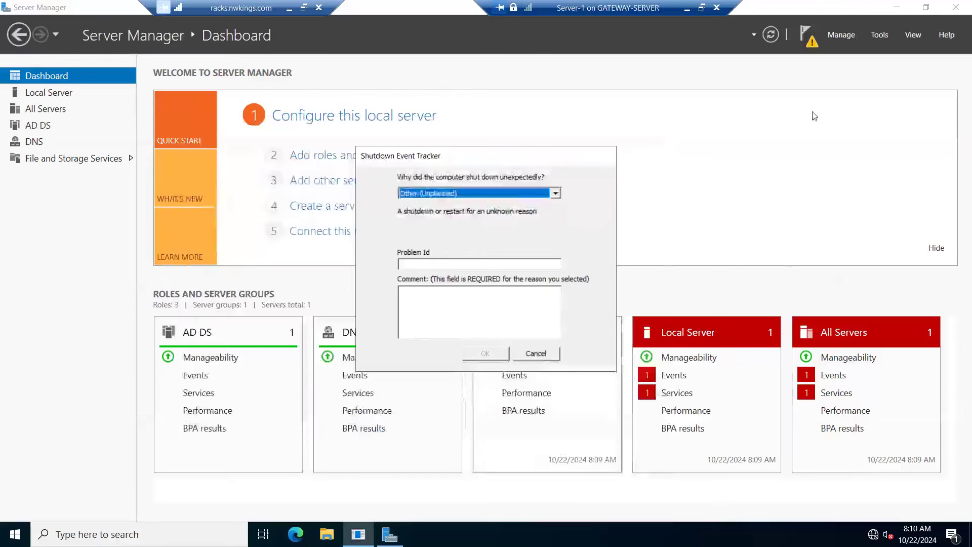
{"action": "left_click", "coordinate": [534, 351]}
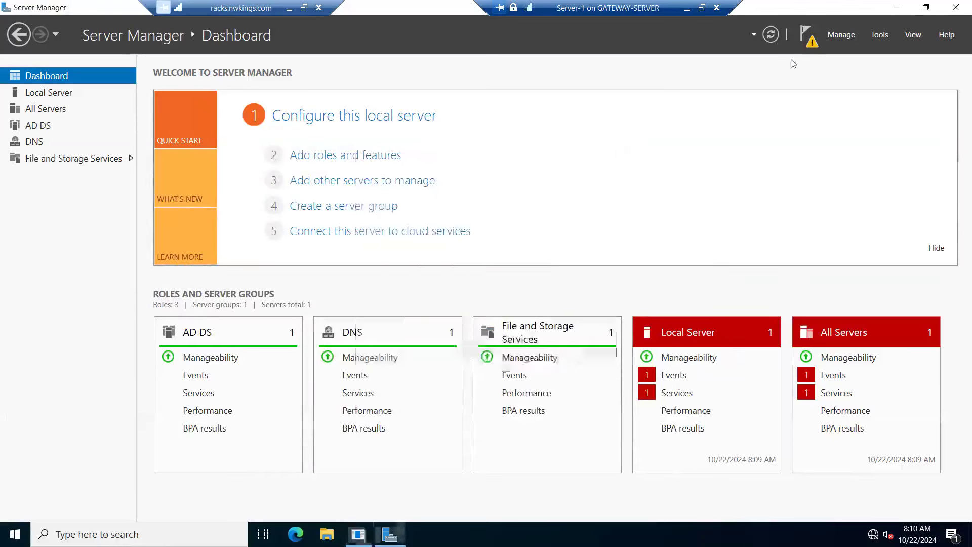
Step: Start promoting the server to a domain controller, adding a new forest with the root domain name nk.com
{"action": "left_click", "coordinate": [806, 35]}
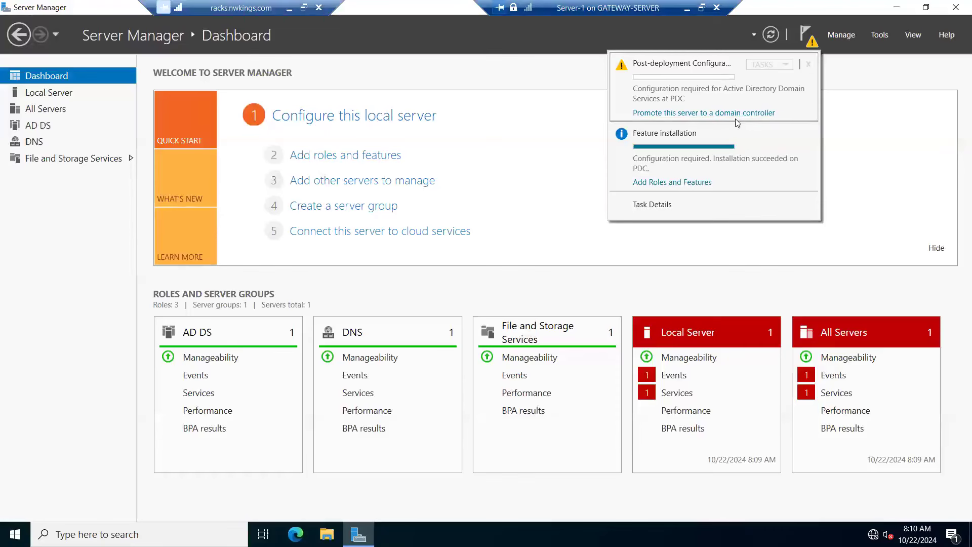
{"action": "left_click", "coordinate": [684, 113]}
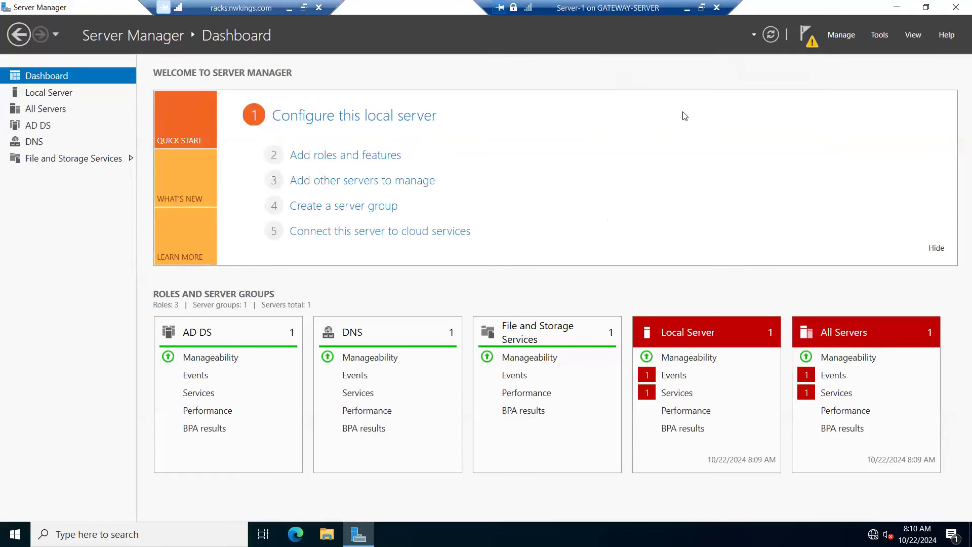
{"action": "left_click_drag", "start_coordinate": [403, 126], "coordinate": [515, 51]}
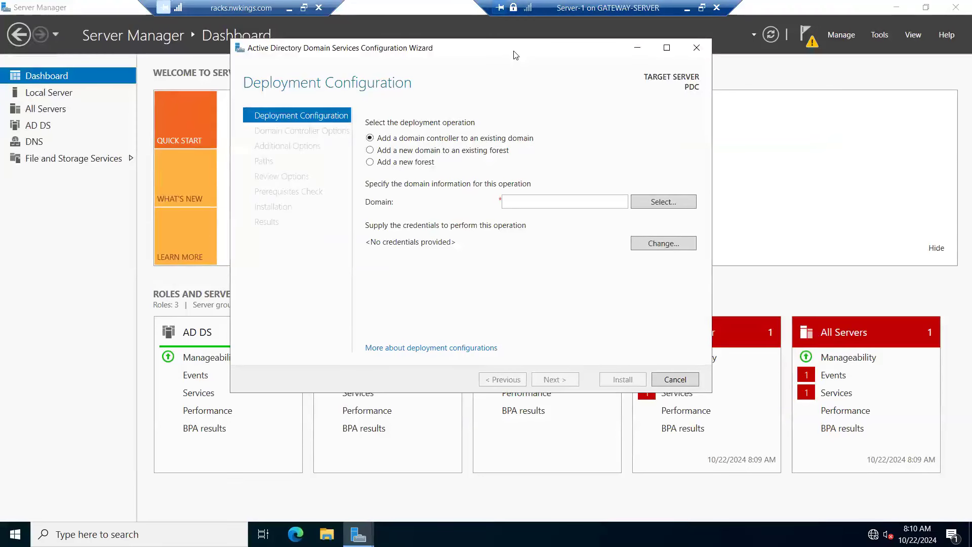
{"action": "left_click", "coordinate": [370, 163]}
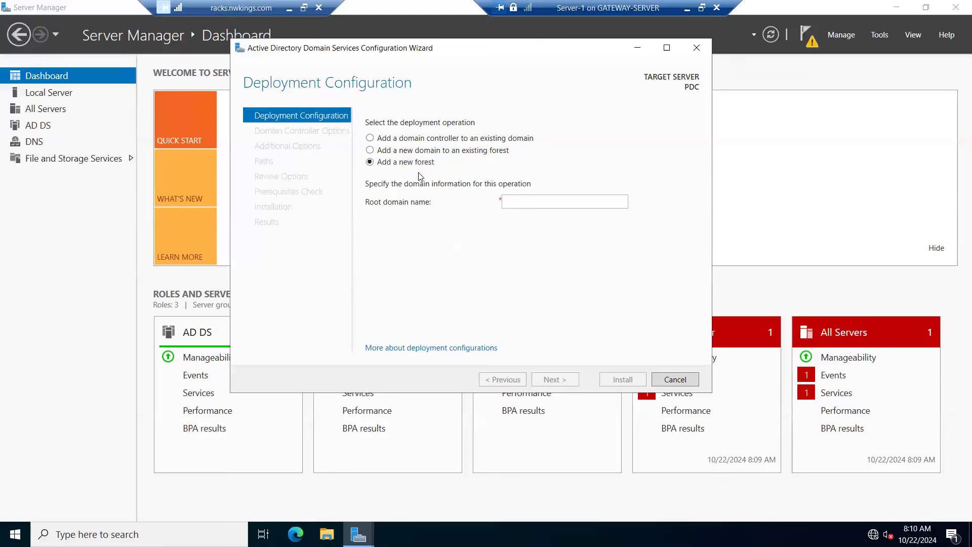
{"action": "left_click", "coordinate": [546, 197]}
{"action": "type", "text": "nk.com"}
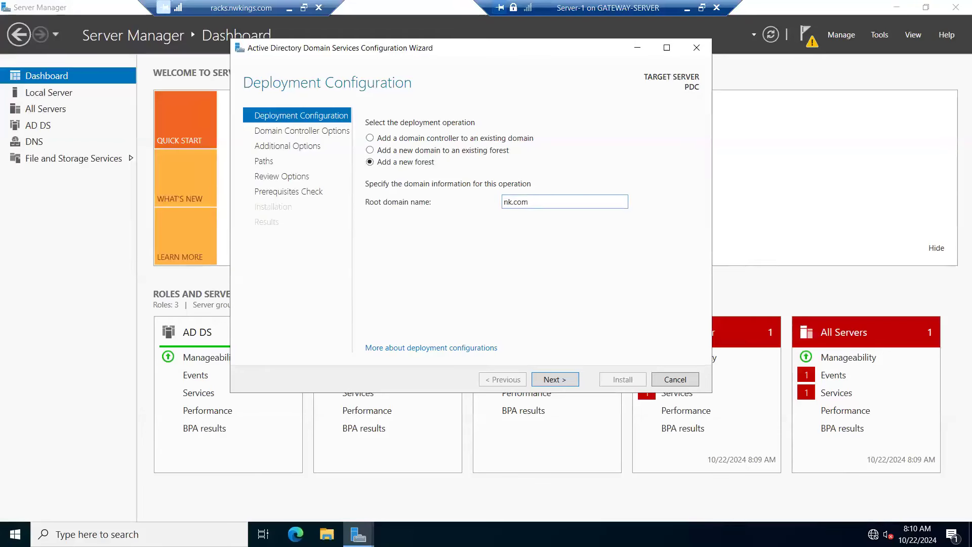
{"action": "left_click", "coordinate": [555, 379]}
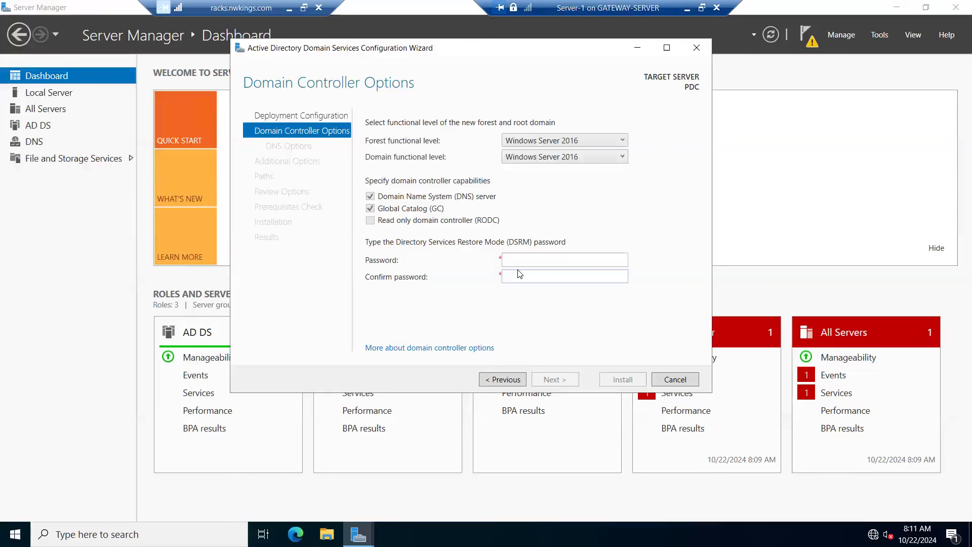
Step: Enter and confirm the Directory Services Restore Mode password, keeping the default functional levels and domain controller capabilities, and continue
{"action": "left_click", "coordinate": [522, 258]}
{"action": "type", "text": "•••••••••"}
{"action": "key", "text": "Tab"}
{"action": "type", "text": "•"}
{"action": "type", "text": "•••••••"}
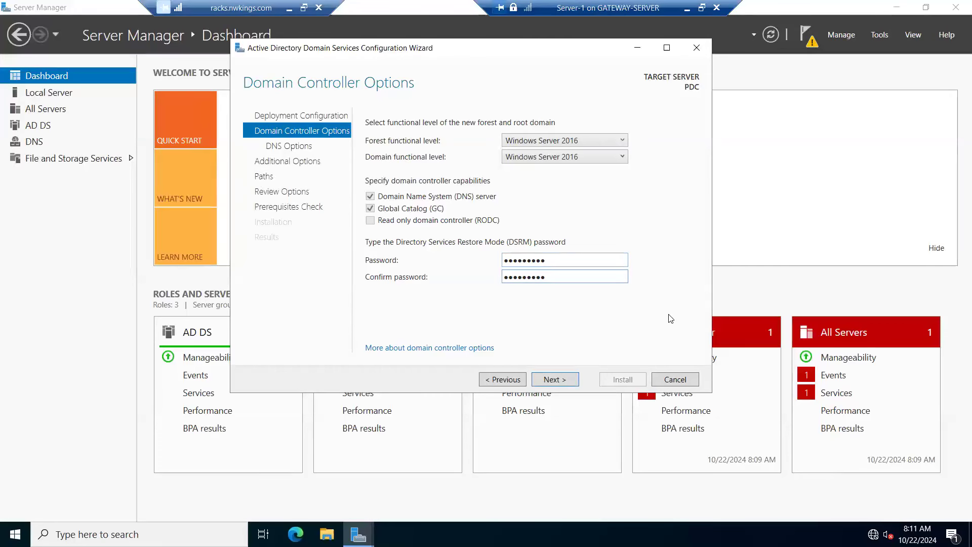
{"action": "left_click", "coordinate": [556, 380]}
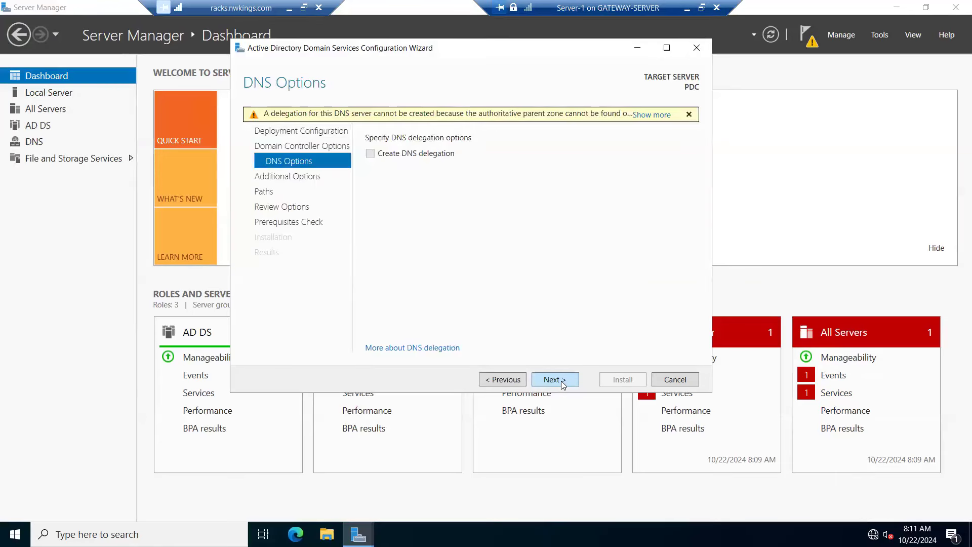
Step: Continue without DNS delegation, keeping the NetBIOS name NK and the default paths after cancelling a browse for the database folder
{"action": "left_click", "coordinate": [555, 380]}
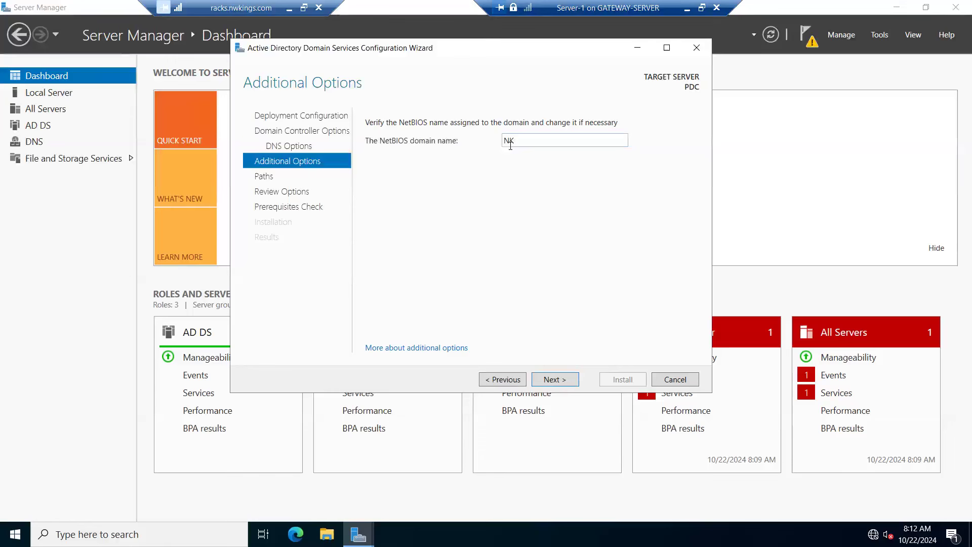
{"action": "left_click", "coordinate": [556, 380]}
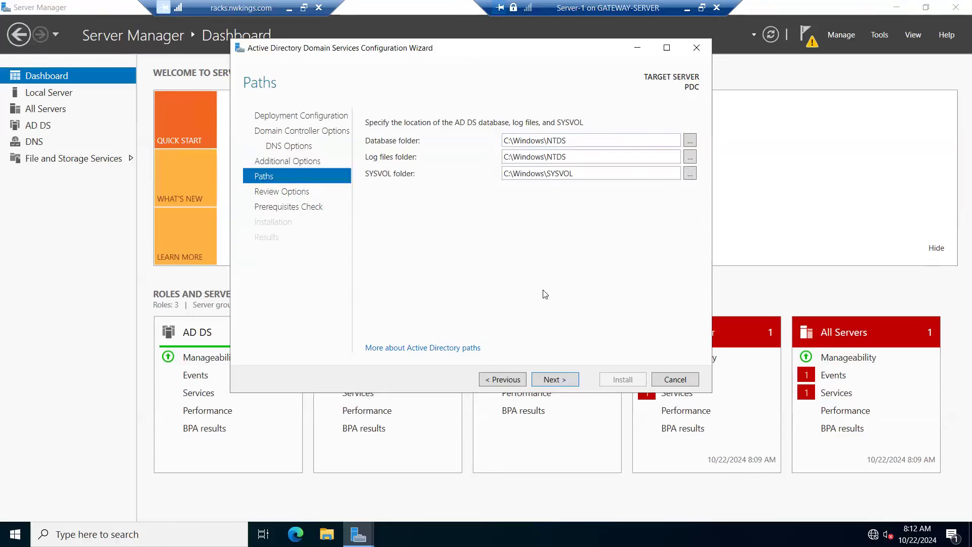
{"action": "left_click", "coordinate": [690, 143]}
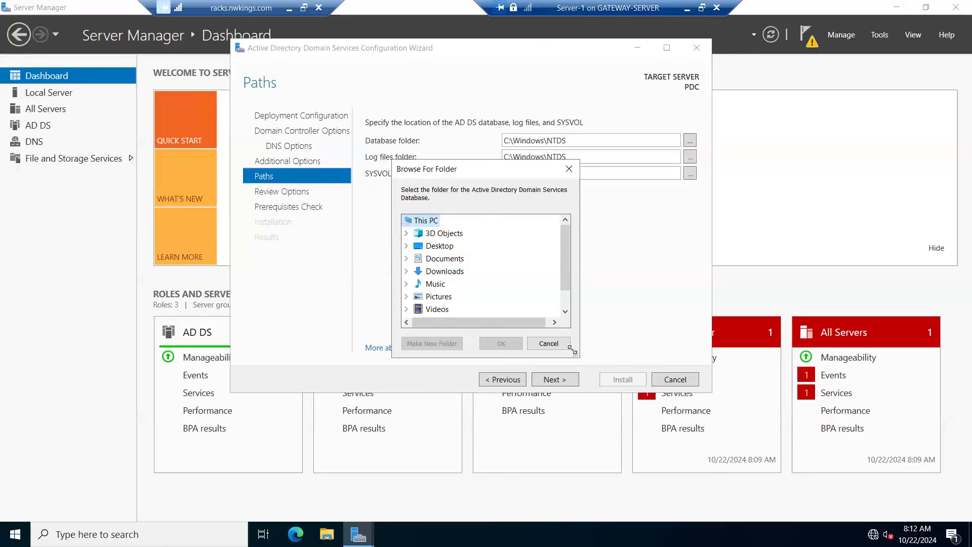
{"action": "left_click", "coordinate": [549, 343]}
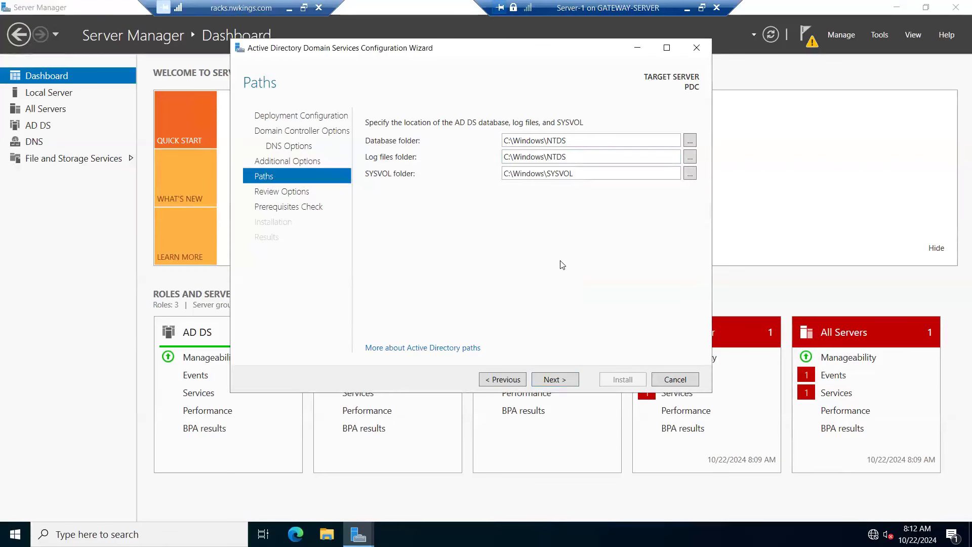
{"action": "left_click", "coordinate": [550, 378]}
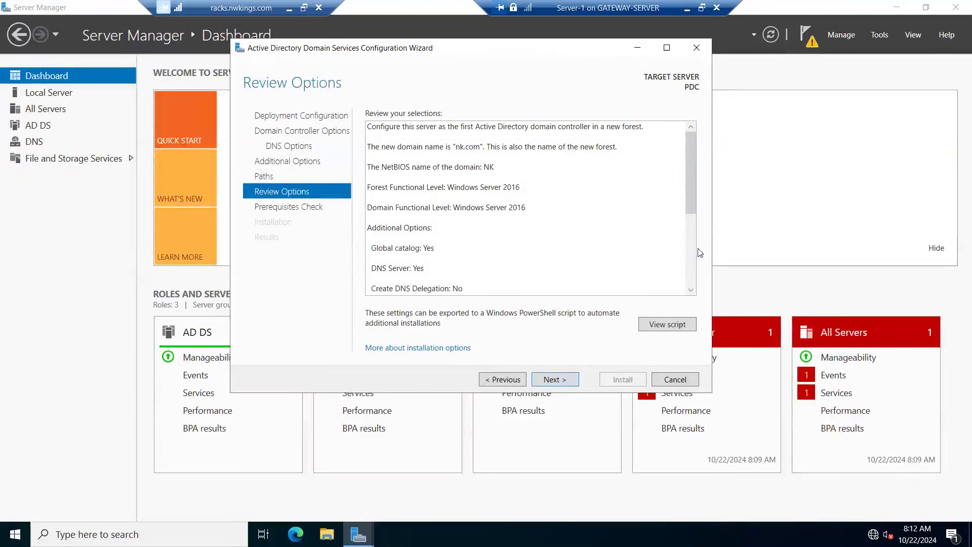
Step: Review the selected deployment options and read the exported PowerShell script for the AD DS deployment, then close the script
{"action": "left_click_drag", "start_coordinate": [696, 197], "coordinate": [681, 148]}
{"action": "left_click", "coordinate": [660, 322]}
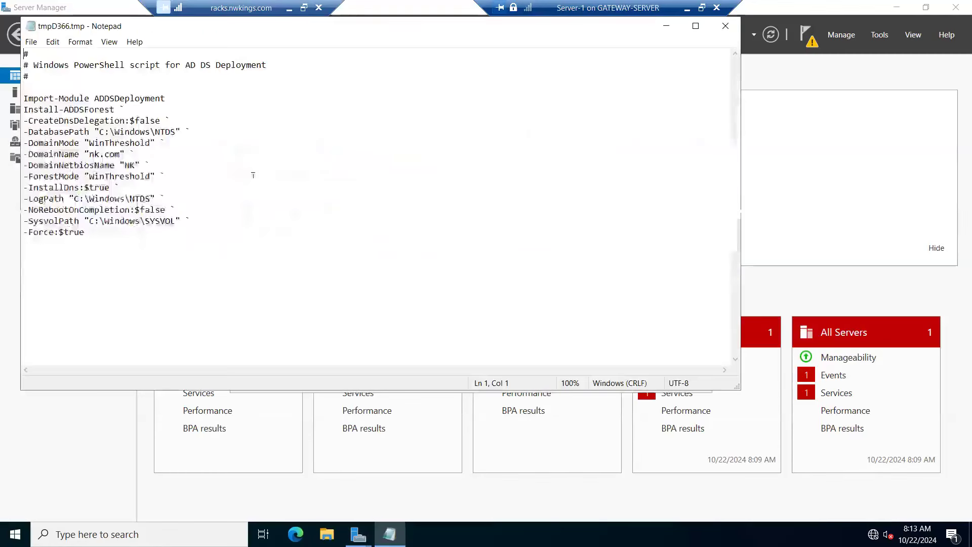
{"action": "left_click_drag", "start_coordinate": [92, 241], "coordinate": [24, 98]}
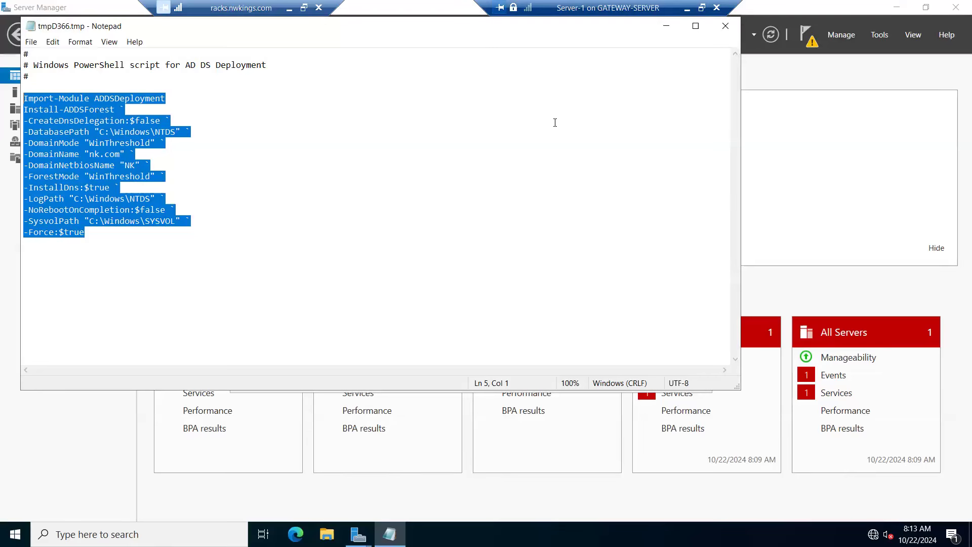
{"action": "left_click", "coordinate": [724, 29]}
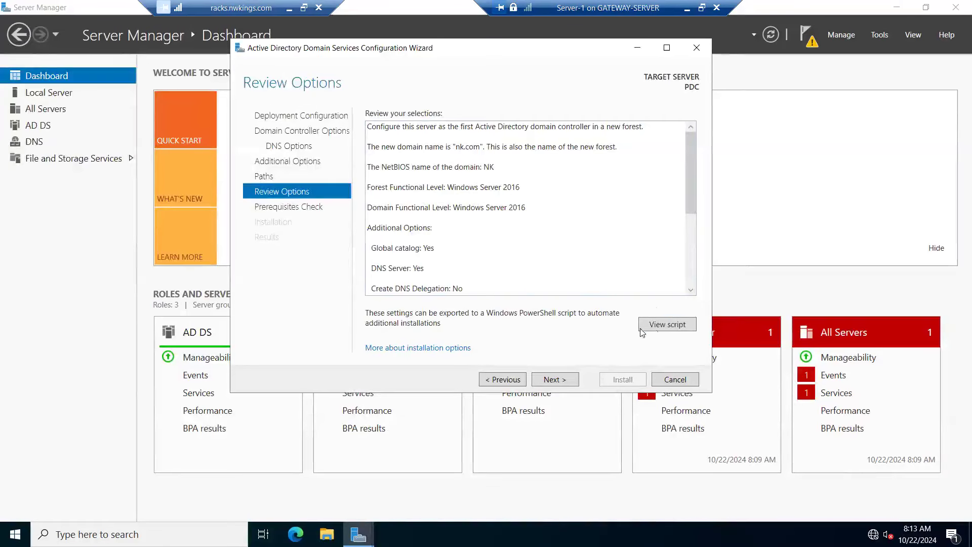
Step: Run the prerequisites check, start the domain controller installation, and minimize the configuration wizard while it runs
{"action": "left_click", "coordinate": [553, 381]}
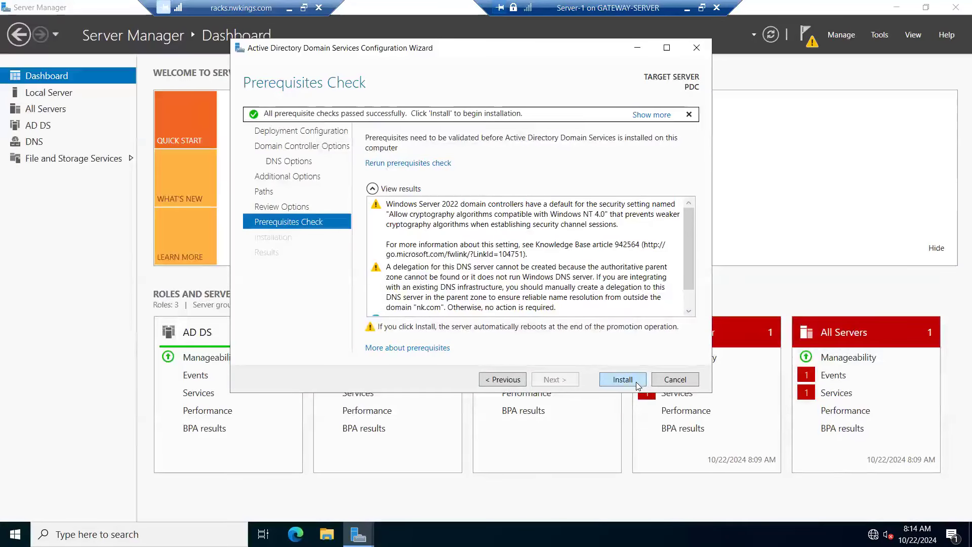
{"action": "left_click", "coordinate": [623, 379]}
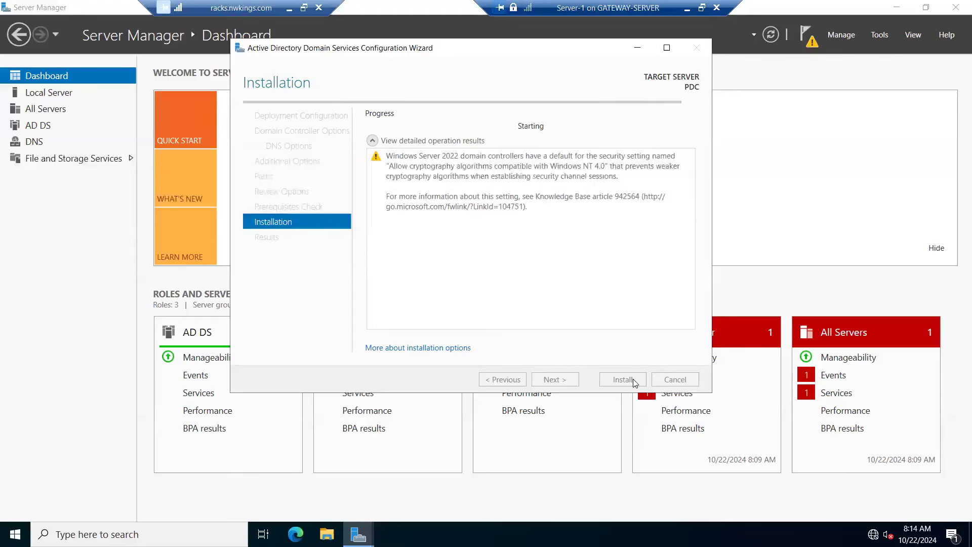
{"action": "left_click", "coordinate": [636, 48]}
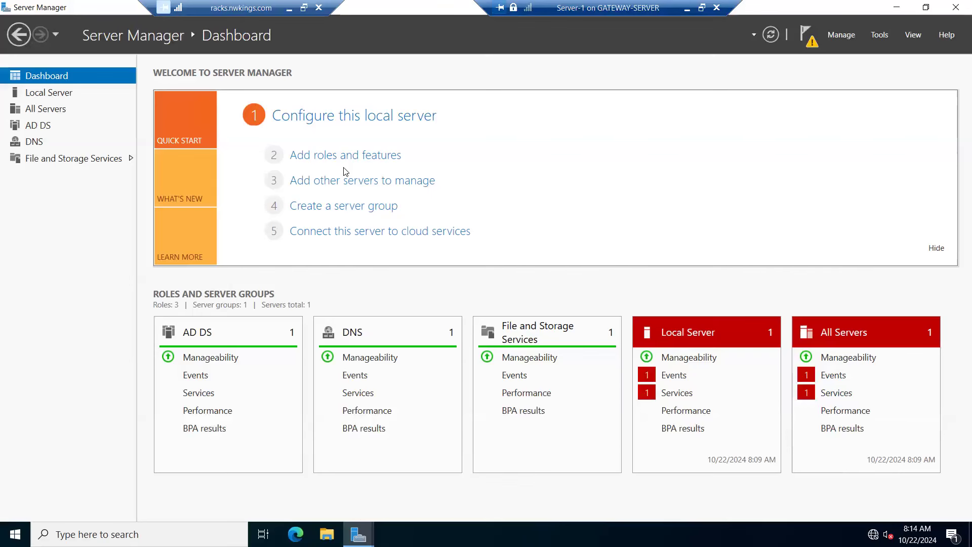
Step: Bring back the configuration wizard to follow the promotion, and dismiss the sign-out notice as the server restarts
{"action": "mouse_move", "coordinate": [372, 529]}
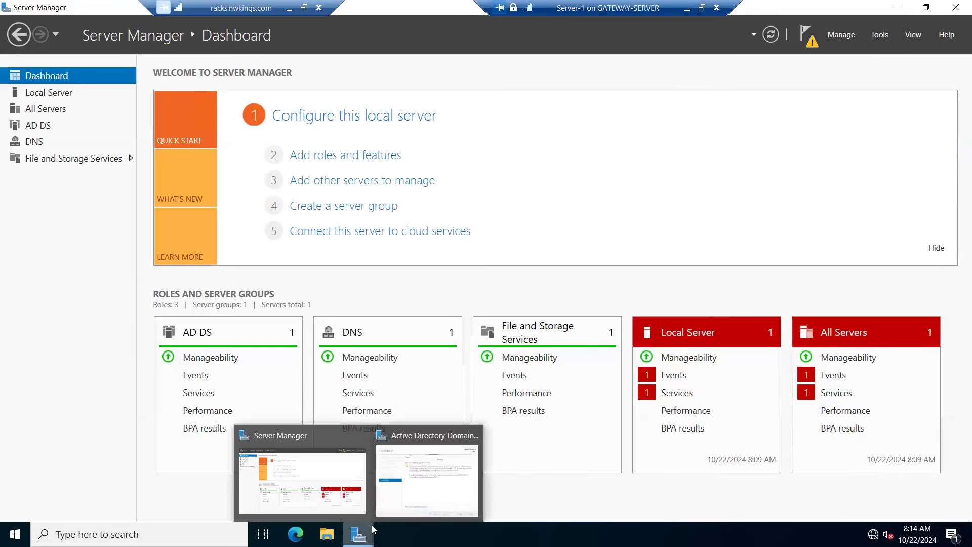
{"action": "left_click", "coordinate": [414, 497]}
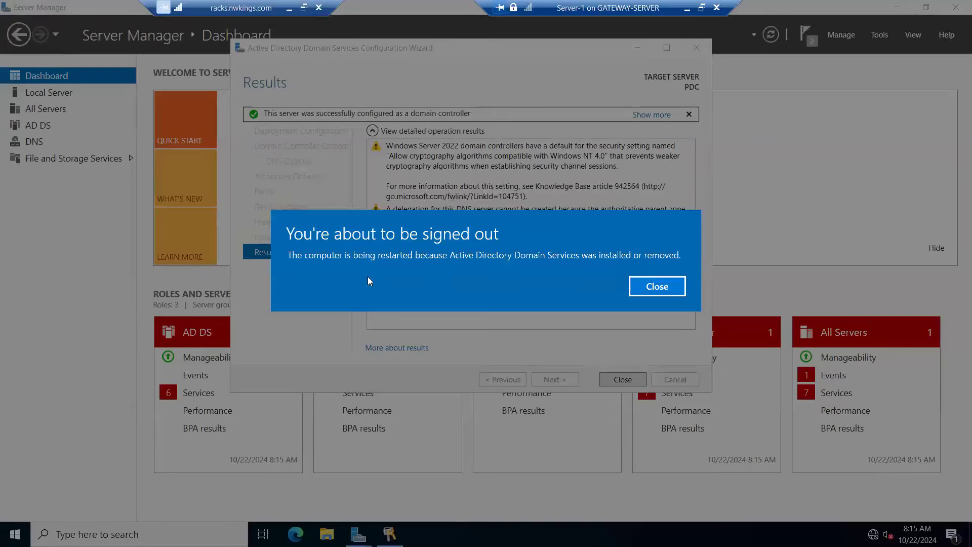
{"action": "left_click", "coordinate": [658, 287]}
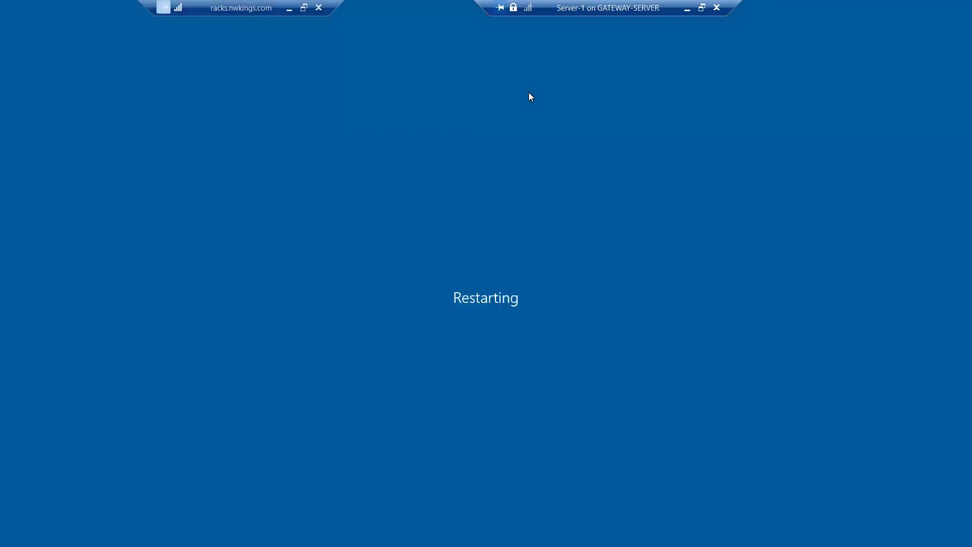
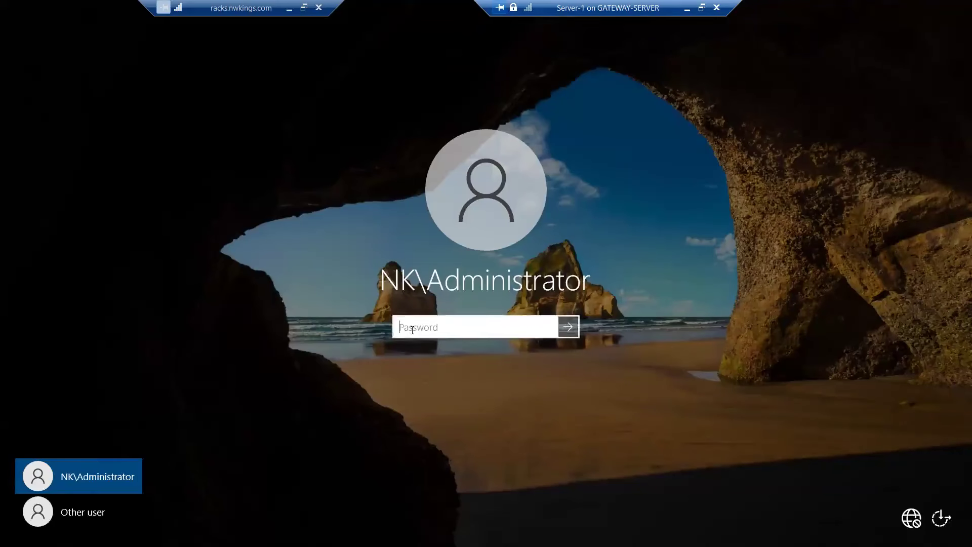
Step: Sign in to Server-1 as the NK domain administrator with the account password and dismiss the Windows Admin Center notice
{"action": "type", "text": "**********"}
{"action": "key", "text": "Return"}
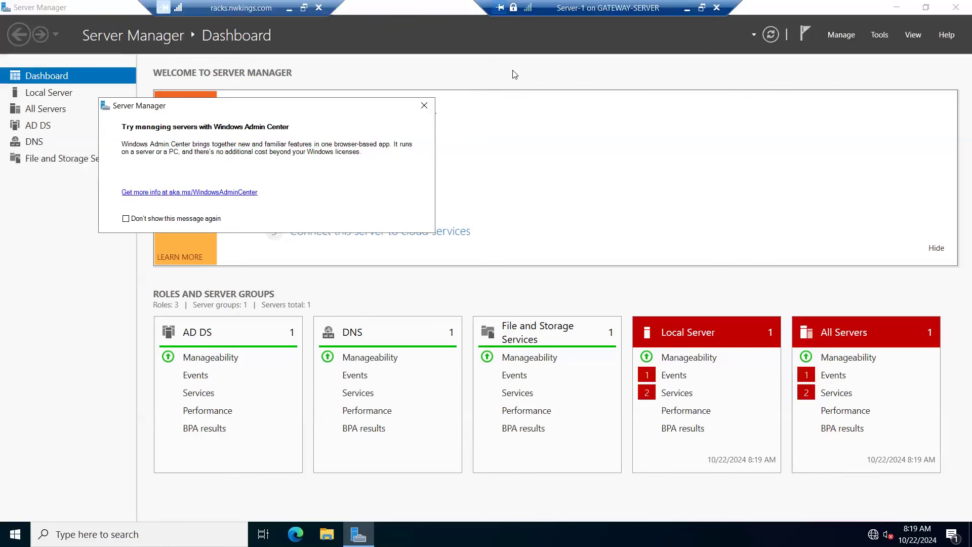
{"action": "left_click", "coordinate": [424, 105]}
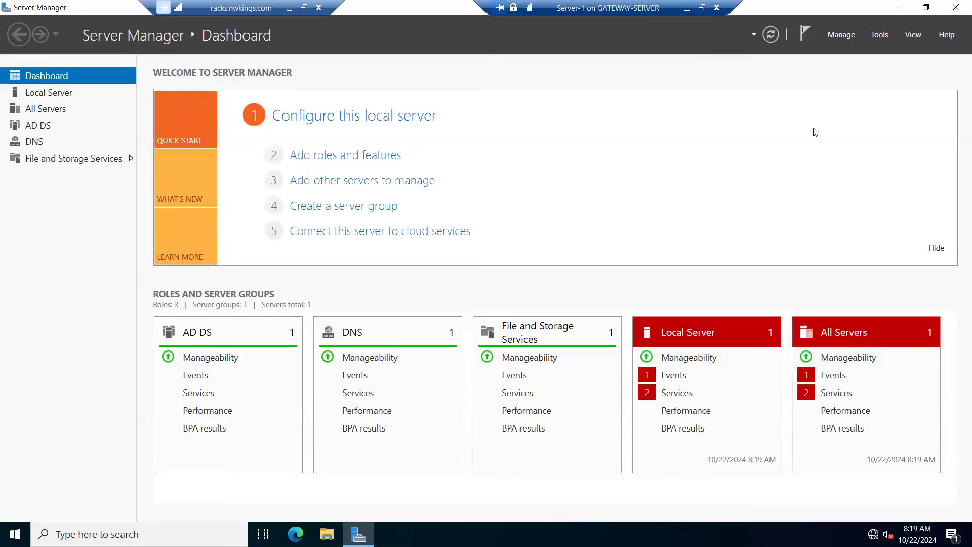
Step: Open Active Directory Users and Computers and show the contents of the Users container in nk.com
{"action": "left_click", "coordinate": [880, 35]}
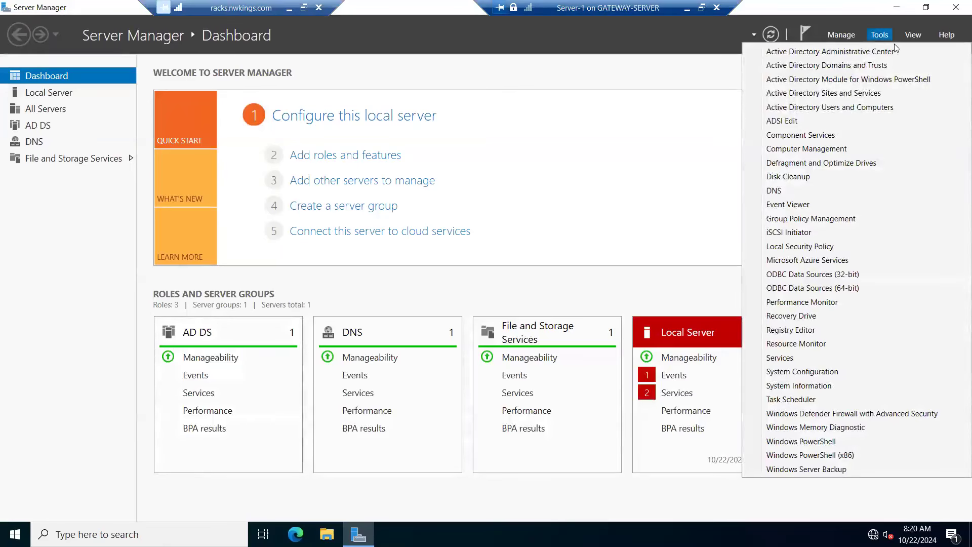
{"action": "left_click", "coordinate": [834, 108]}
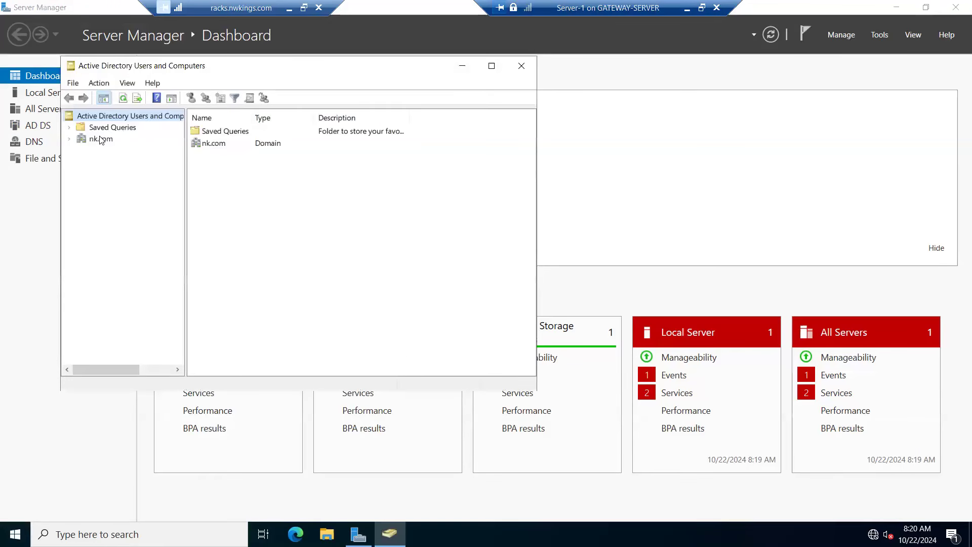
{"action": "left_click", "coordinate": [72, 143]}
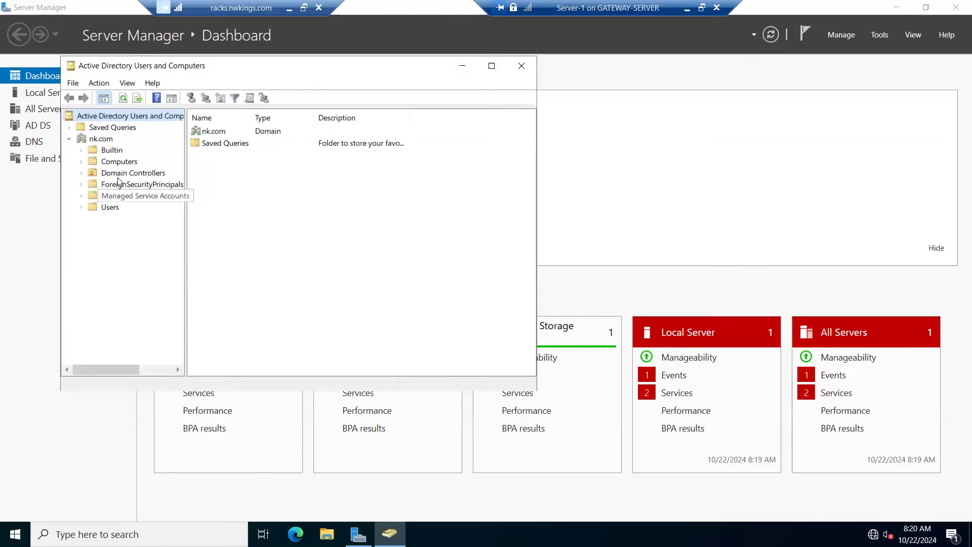
{"action": "left_click", "coordinate": [109, 208]}
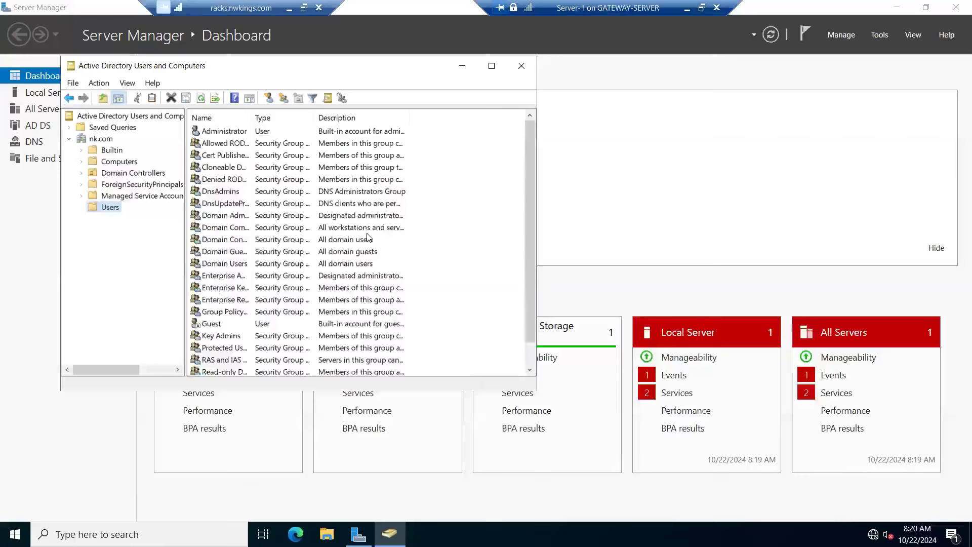
{"action": "scroll", "coordinate": [368, 238], "scroll_direction": "down", "scroll_amount": 1}
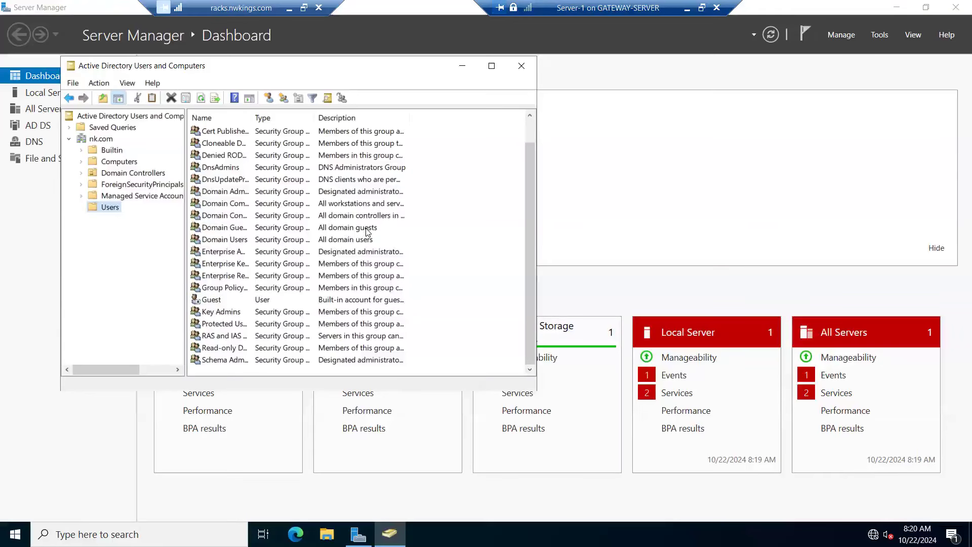
{"action": "left_click", "coordinate": [268, 98]}
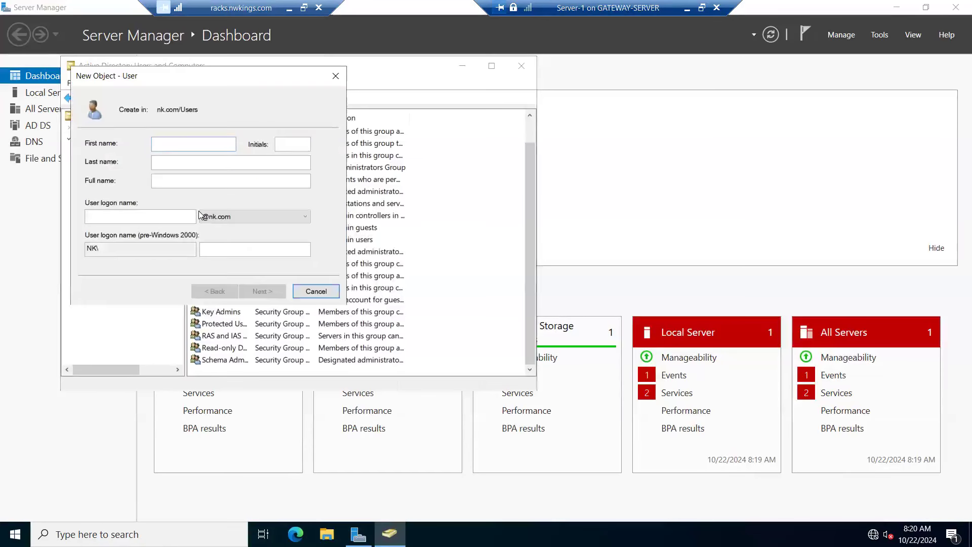
{"action": "type", "text": "User1"}
{"action": "key", "text": "Tab"}
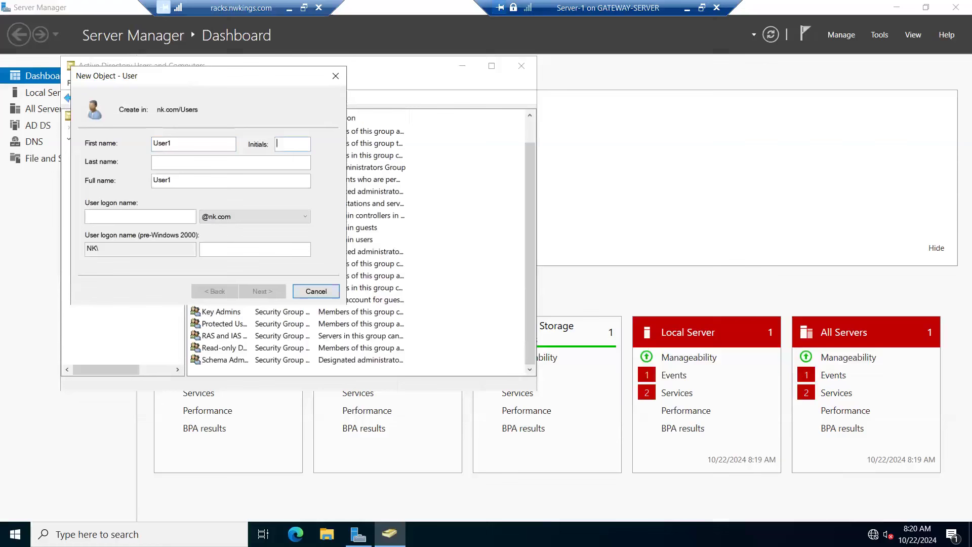
{"action": "key", "text": "Tab"}
{"action": "key", "text": "Tab"}
{"action": "type", "text": "User1"}
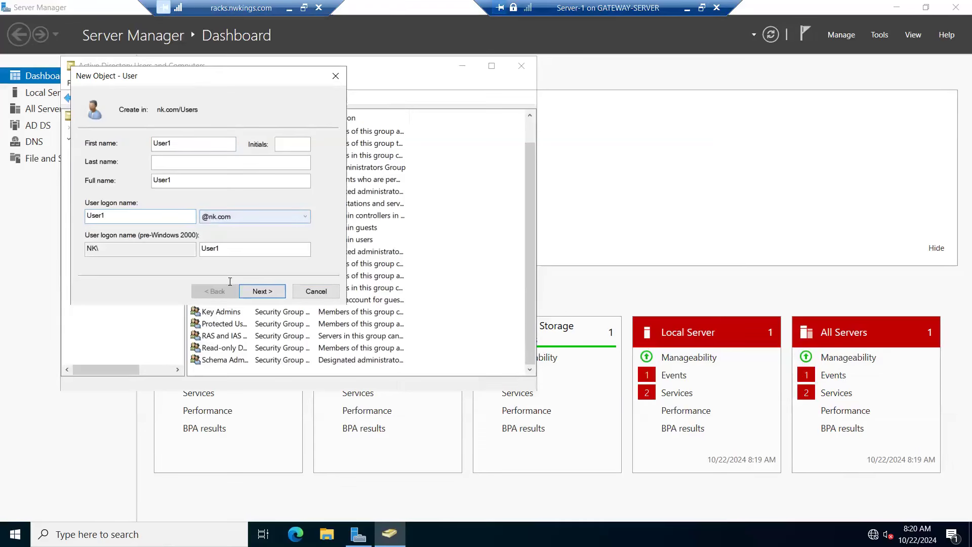
{"action": "left_click", "coordinate": [271, 294]}
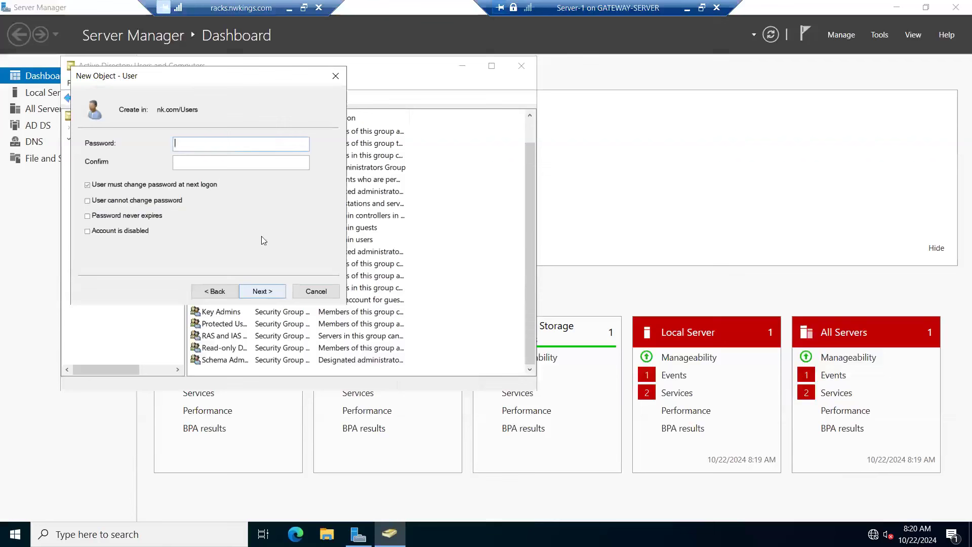
Step: Enter and confirm User1's password, turn off the password change at next logon, and finish creating the account
{"action": "type", "text": "Pass••••••••••••••"}
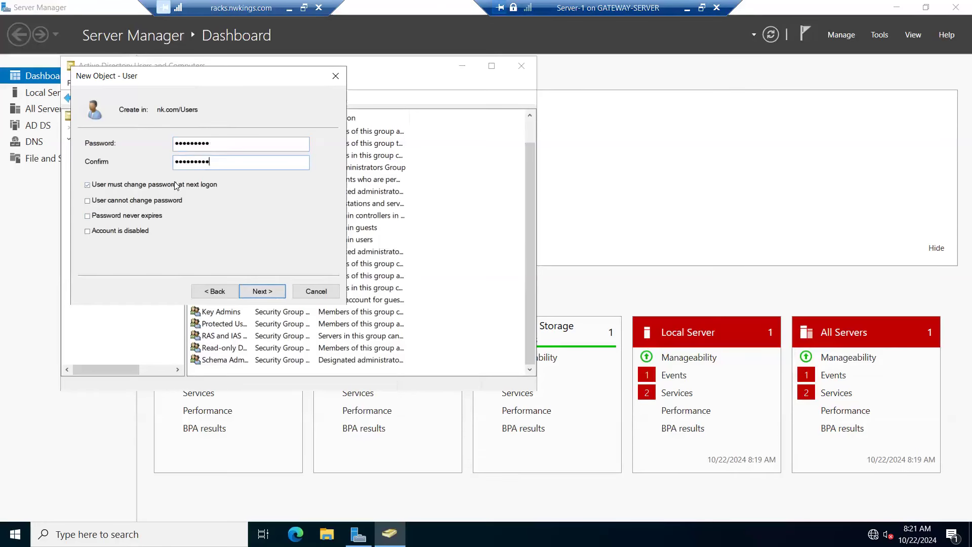
{"action": "left_click", "coordinate": [91, 186]}
{"action": "left_click", "coordinate": [264, 292]}
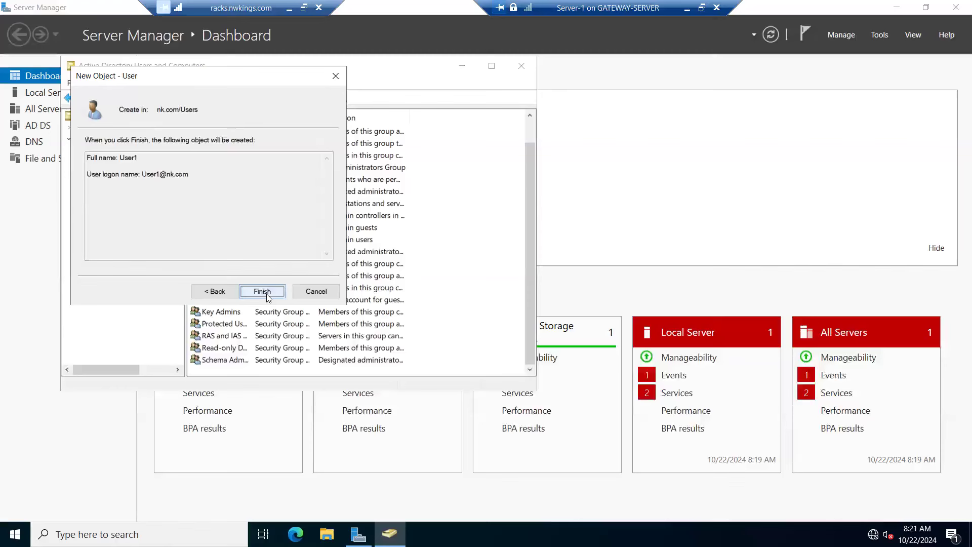
{"action": "left_click", "coordinate": [262, 291]}
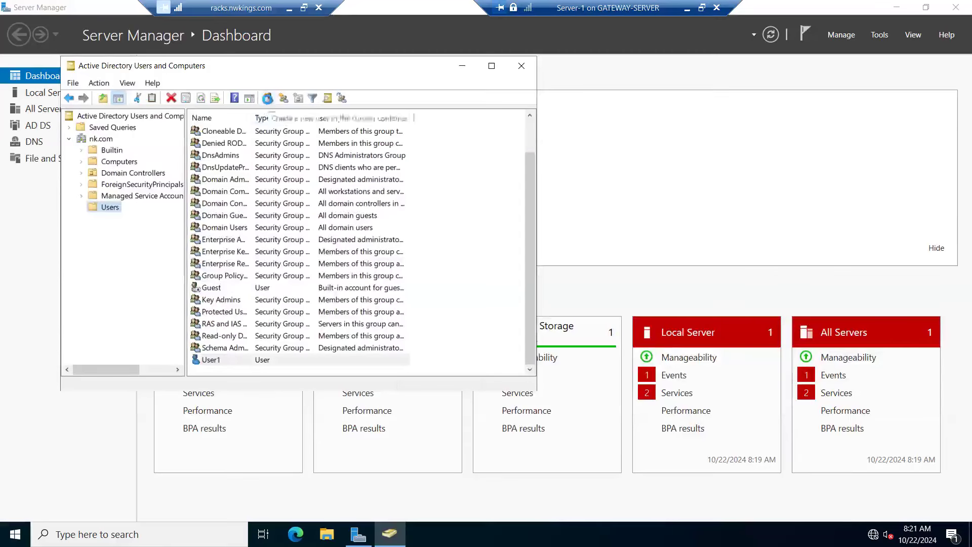
{"action": "left_click", "coordinate": [268, 97]}
{"action": "type", "text": "User2"}
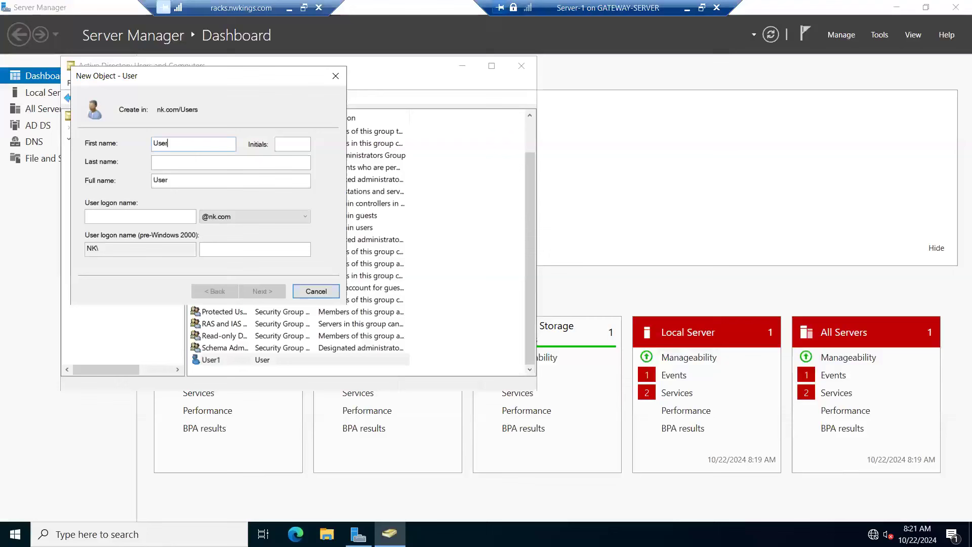
{"action": "key", "text": "Tab"}
{"action": "key", "text": "Tab"}
{"action": "key", "text": "Tab"}
{"action": "type", "text": "User2"}
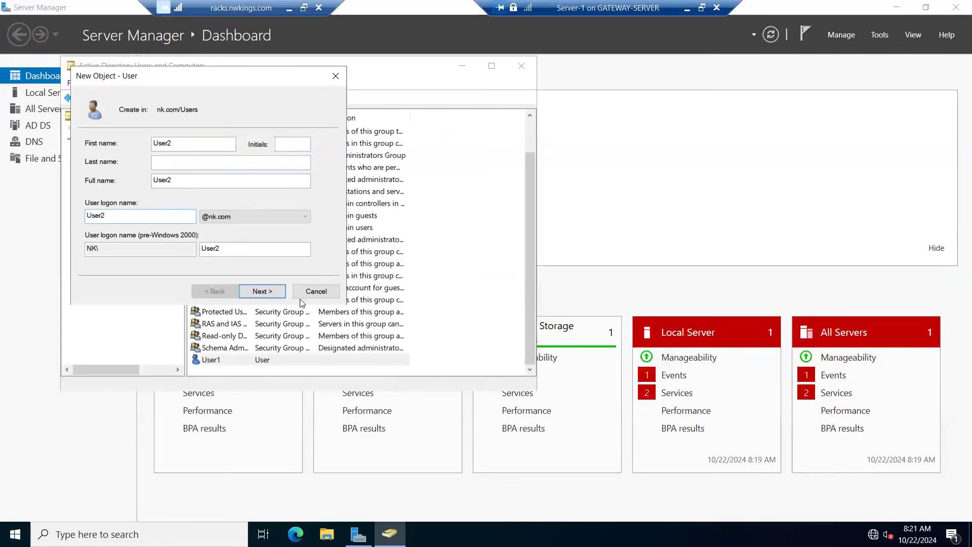
{"action": "left_click", "coordinate": [264, 291]}
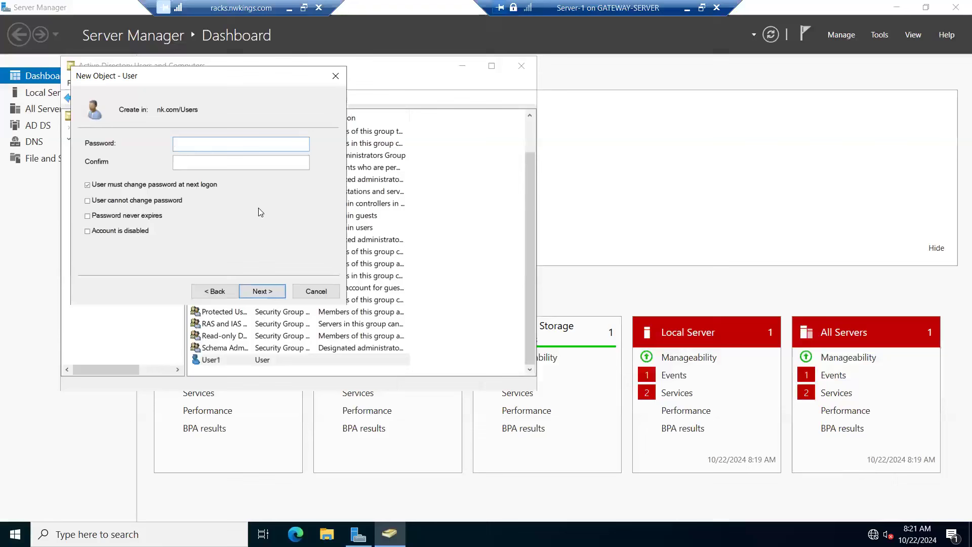
Step: Enter and confirm User2's password, turn off the password change at next logon, and finish creating the account
{"action": "type", "text": "•••••••••"}
{"action": "key", "text": "Tab"}
{"action": "type", "text": "•••••••••"}
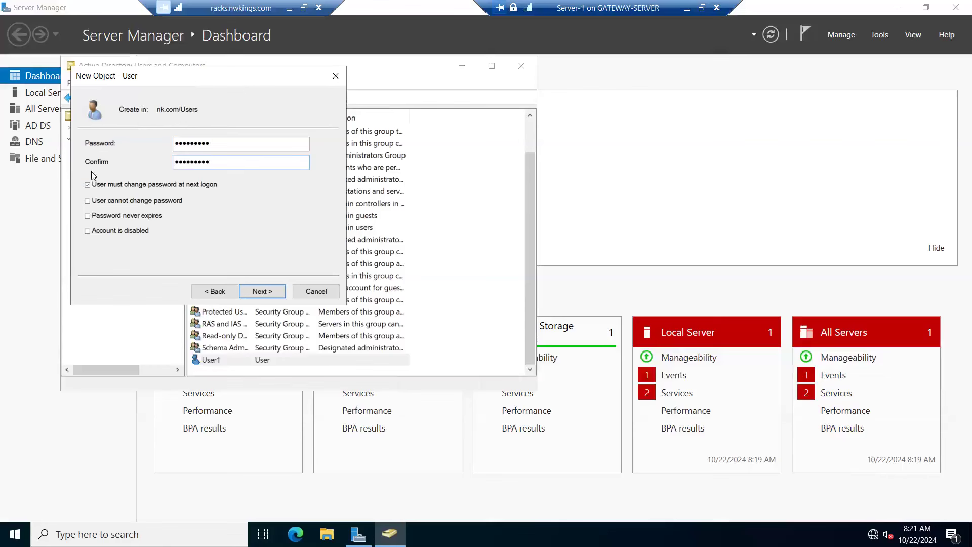
{"action": "left_click", "coordinate": [254, 292]}
{"action": "left_click", "coordinate": [258, 292]}
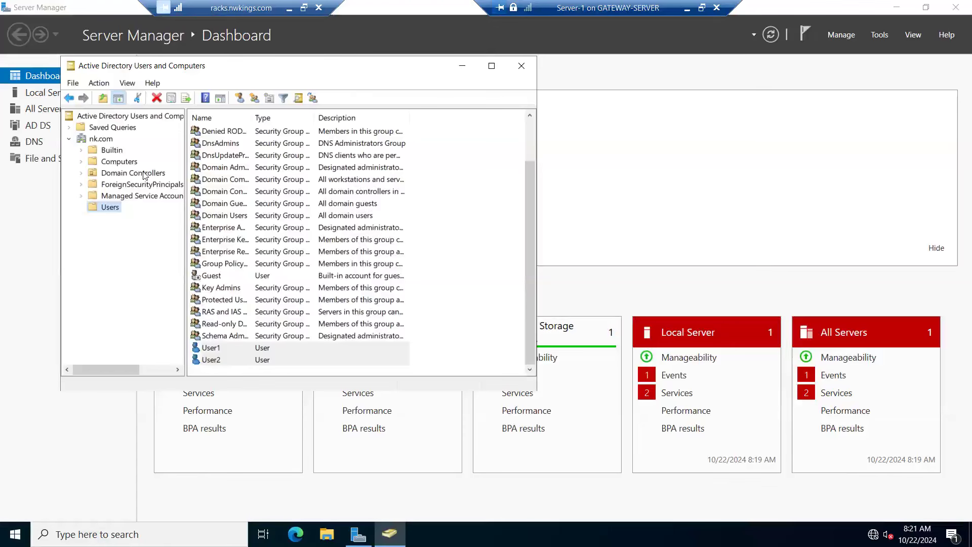
Step: Examine the Computers, Domain Controllers and Users containers of the nk.com domain
{"action": "left_click", "coordinate": [110, 164]}
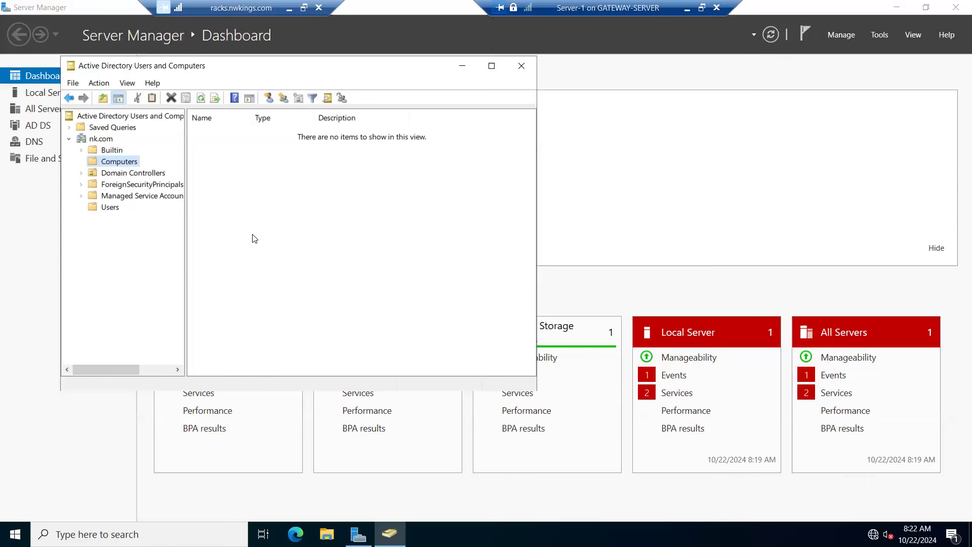
{"action": "left_click", "coordinate": [140, 175]}
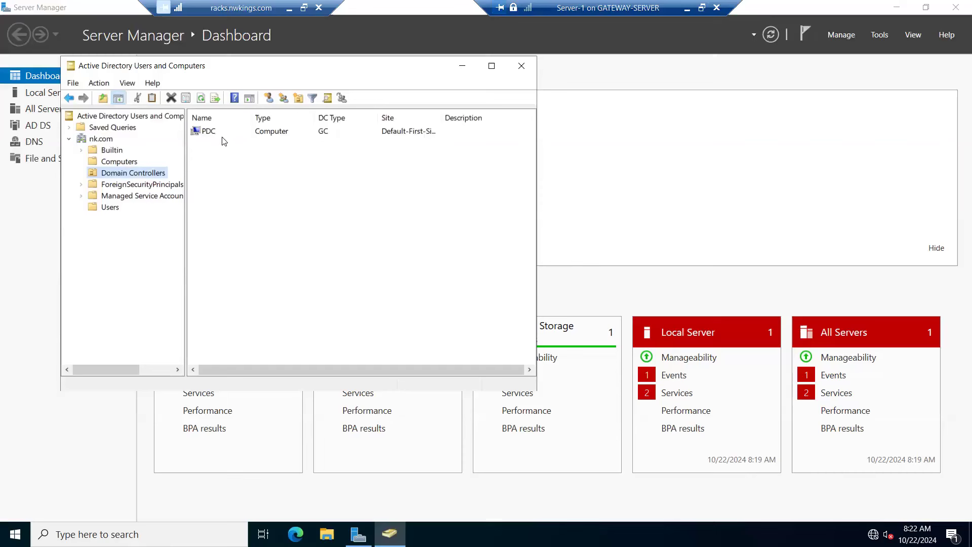
{"action": "left_click", "coordinate": [227, 158]}
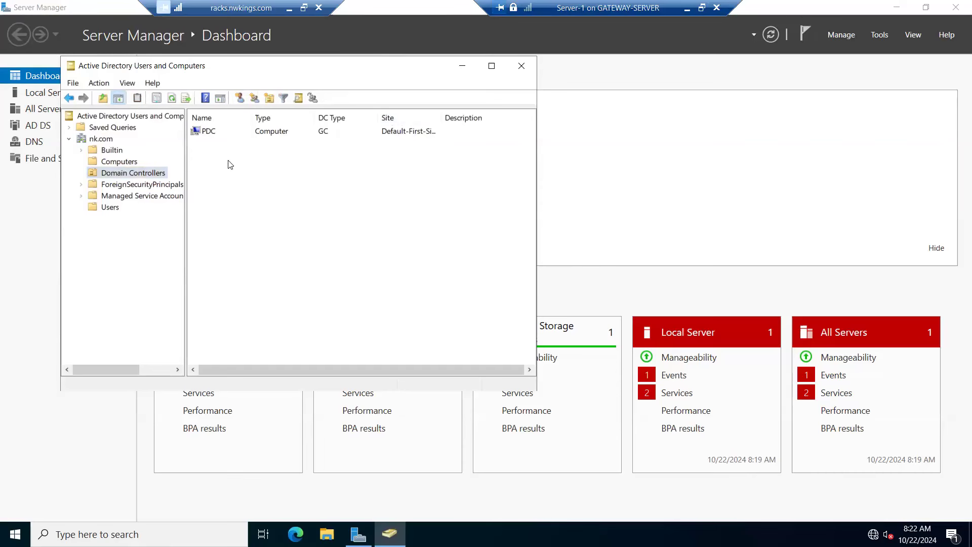
{"action": "left_click", "coordinate": [111, 206]}
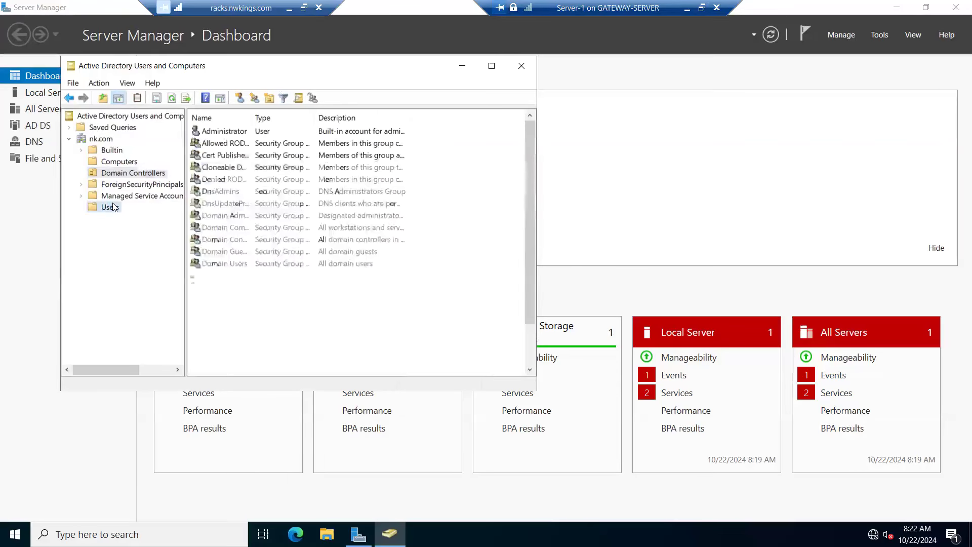
{"action": "scroll", "coordinate": [251, 265], "scroll_direction": "down", "scroll_amount": 2}
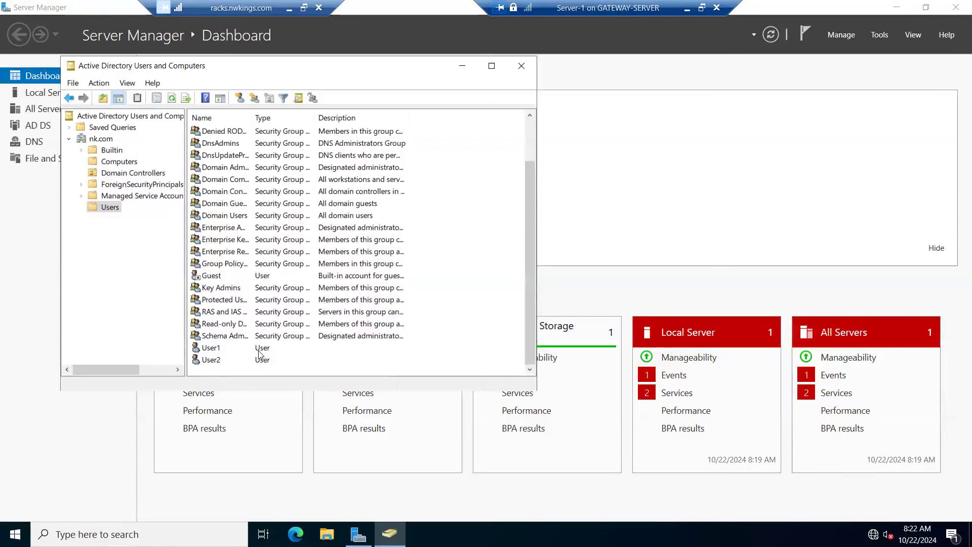
Step: Switch from the Server-1 session to Hyper-V Manager and create a checkpoint of the Client-10 virtual machine
{"action": "left_click", "coordinate": [689, 9]}
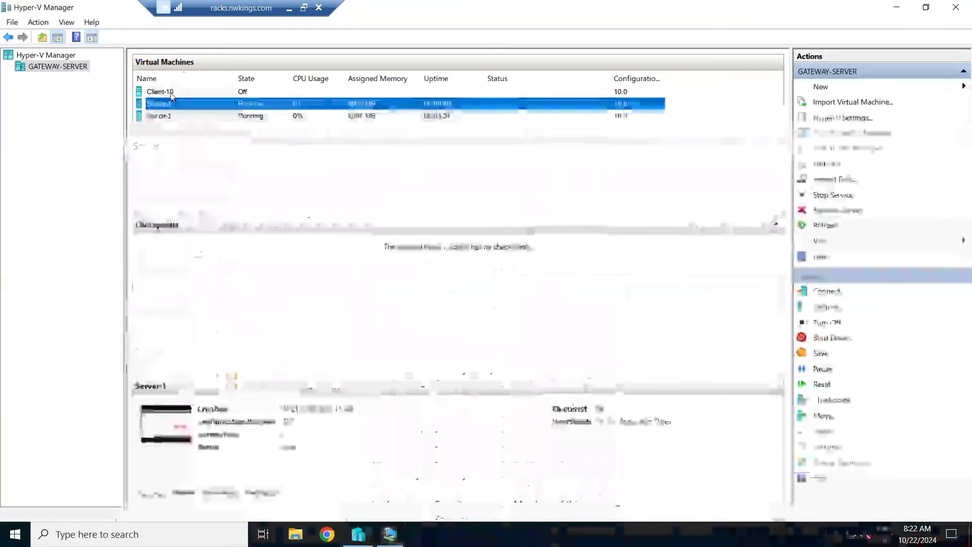
{"action": "left_click", "coordinate": [170, 94]}
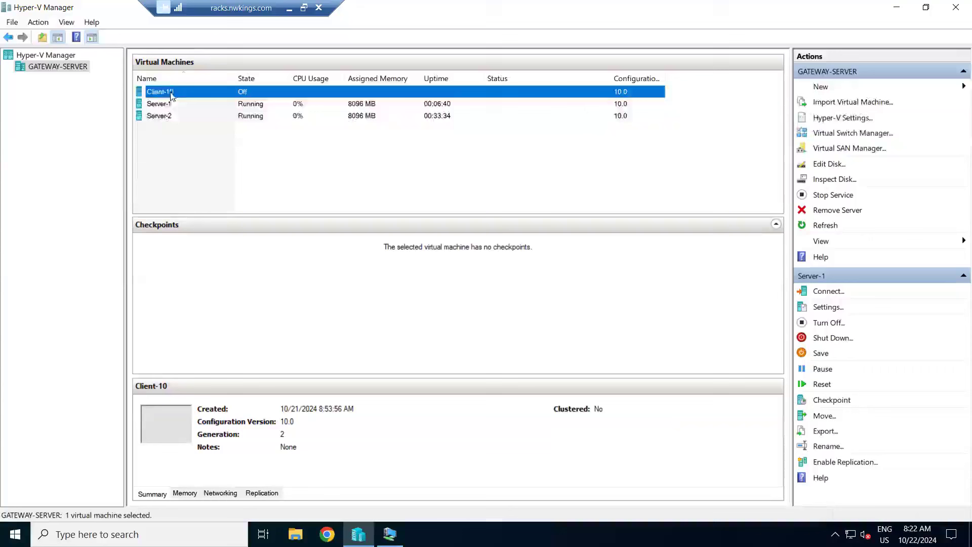
{"action": "right_click", "coordinate": [168, 89]}
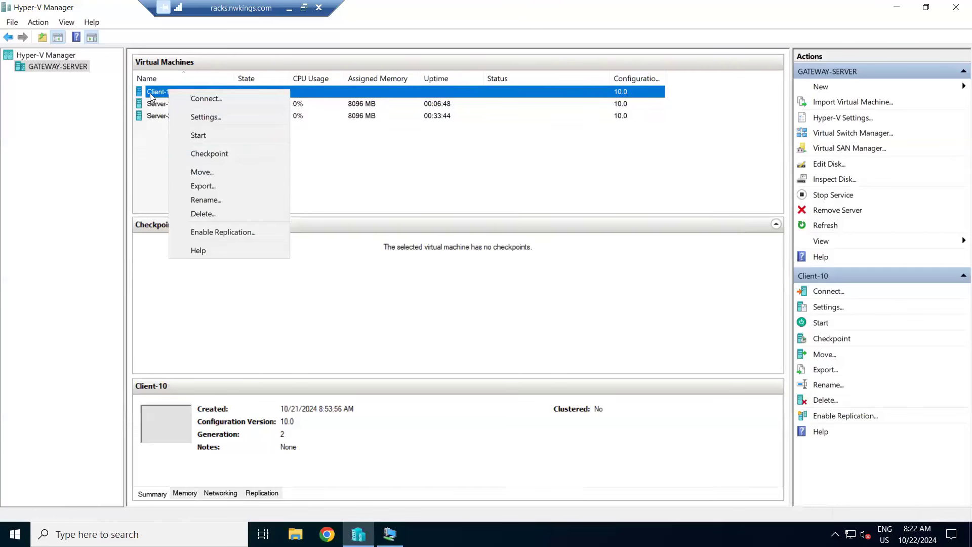
{"action": "left_click", "coordinate": [201, 154]}
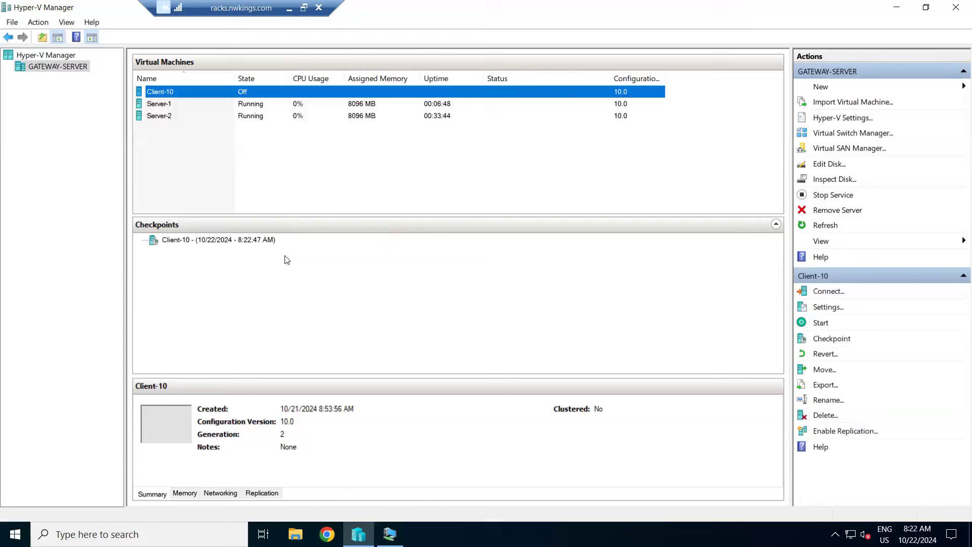
Step: Rename the Client-10 checkpoint as Fresh-10
{"action": "right_click", "coordinate": [206, 242]}
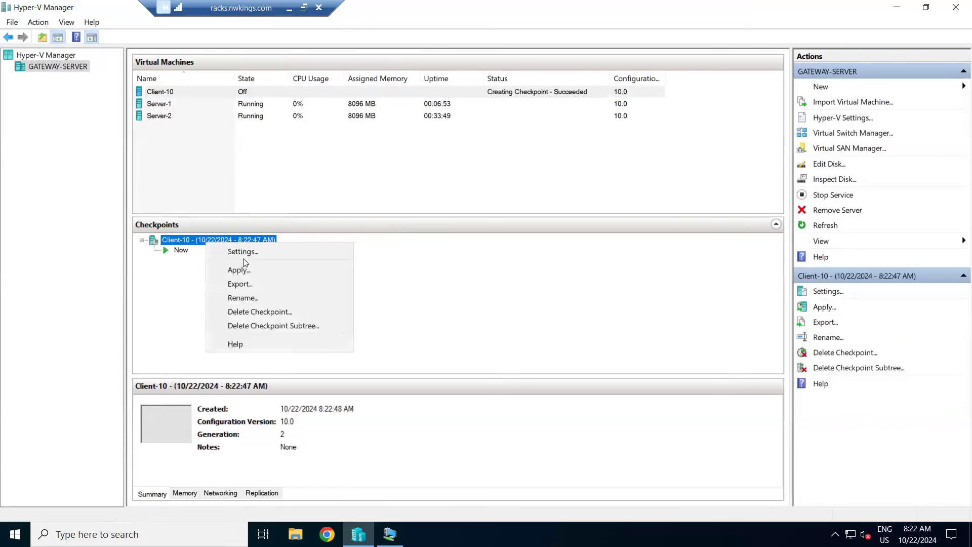
{"action": "left_click", "coordinate": [252, 298]}
{"action": "key", "text": "BackSpace"}
{"action": "type", "text": "Fresh-10"}
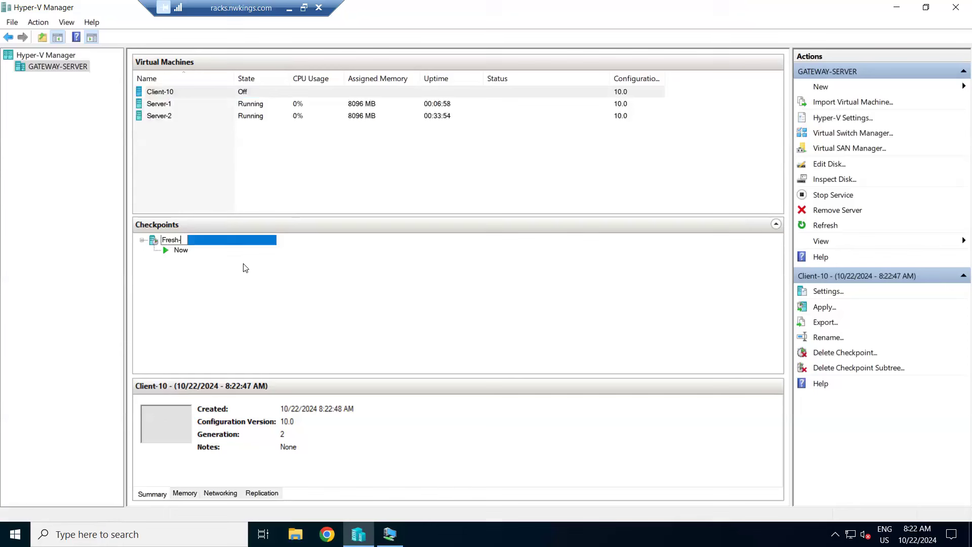
{"action": "key", "text": "Return"}
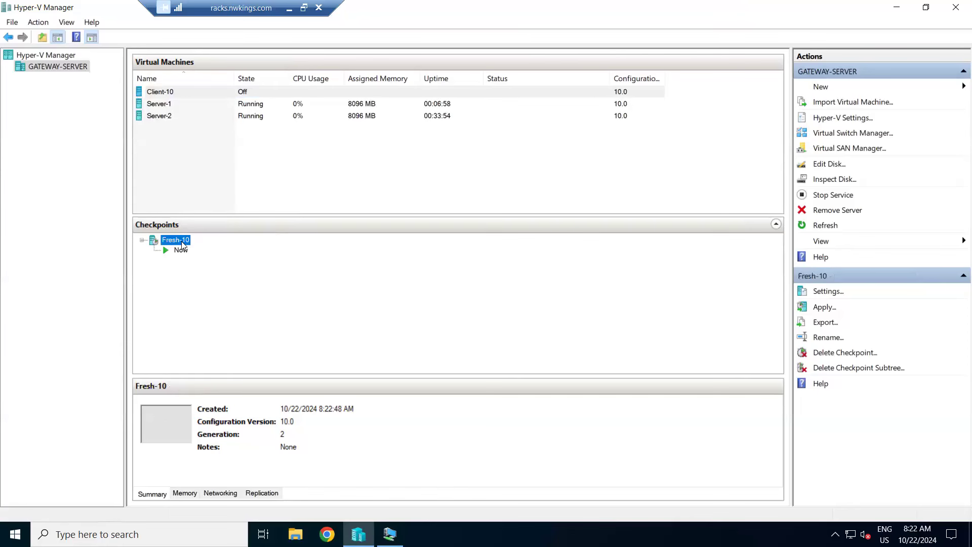
Step: Apply the Fresh-10 checkpoint to the Client-10 virtual machine without creating another checkpoint
{"action": "right_click", "coordinate": [181, 242]}
{"action": "left_click", "coordinate": [235, 269]}
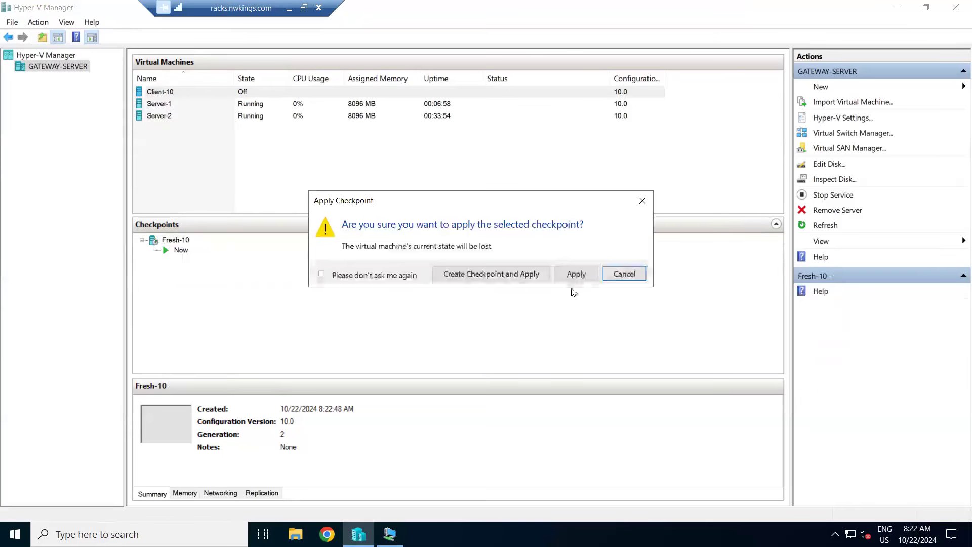
{"action": "left_click", "coordinate": [576, 274]}
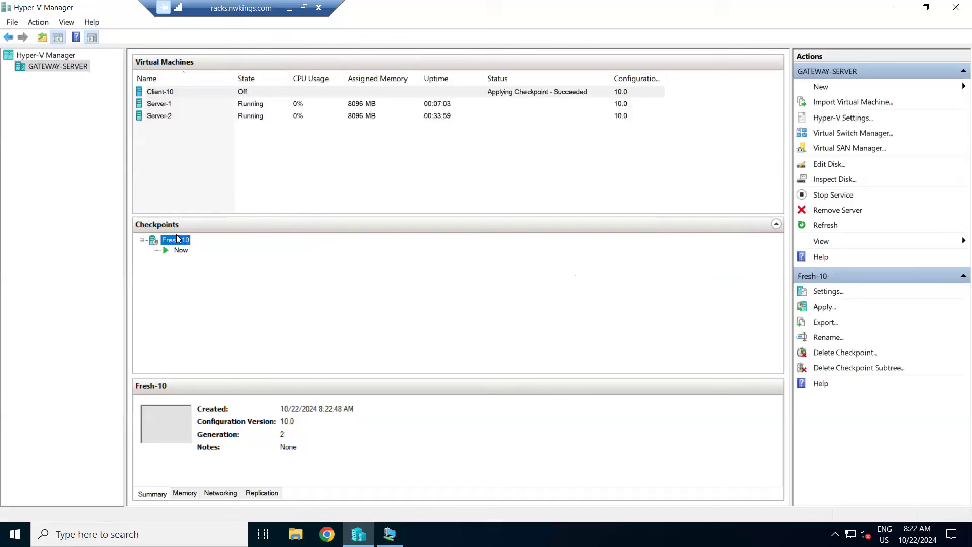
Step: Start the Client-10 virtual machine
{"action": "left_click", "coordinate": [162, 92]}
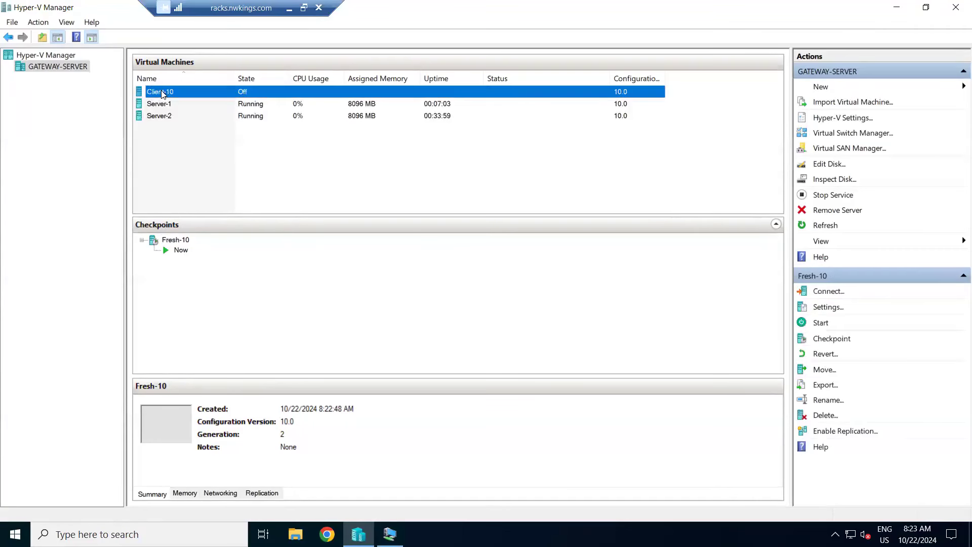
{"action": "right_click", "coordinate": [162, 93]}
{"action": "left_click", "coordinate": [199, 138]}
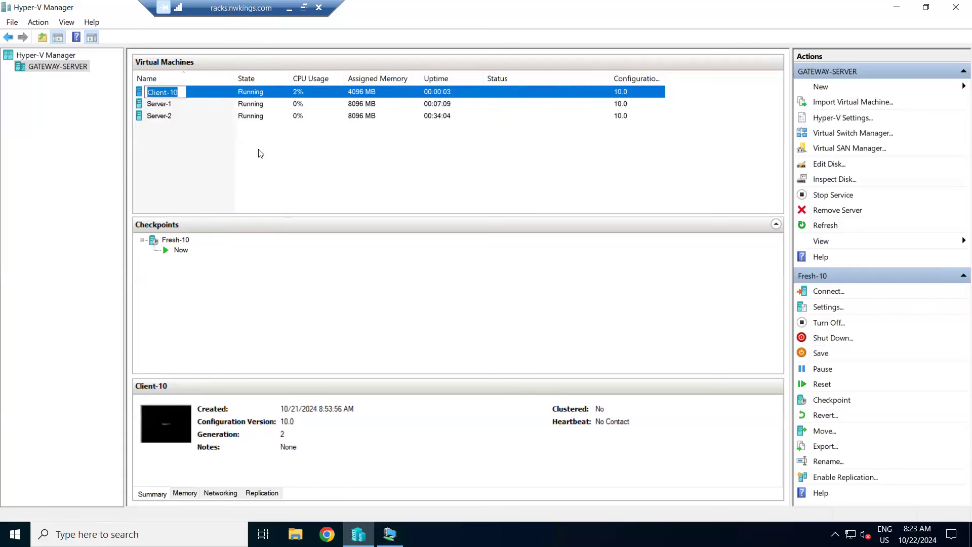
Step: Turn off the Server-2 virtual machine
{"action": "left_click", "coordinate": [200, 92]}
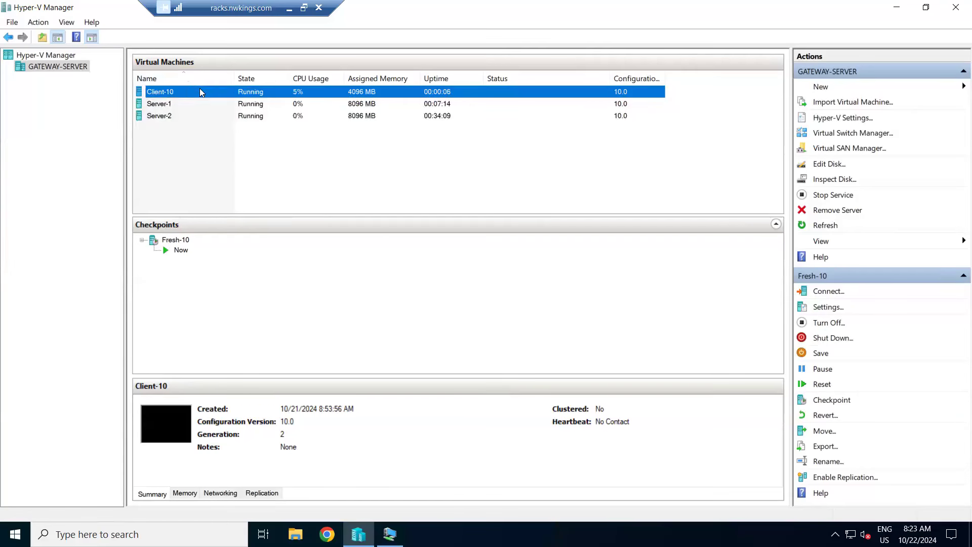
{"action": "right_click", "coordinate": [201, 92]}
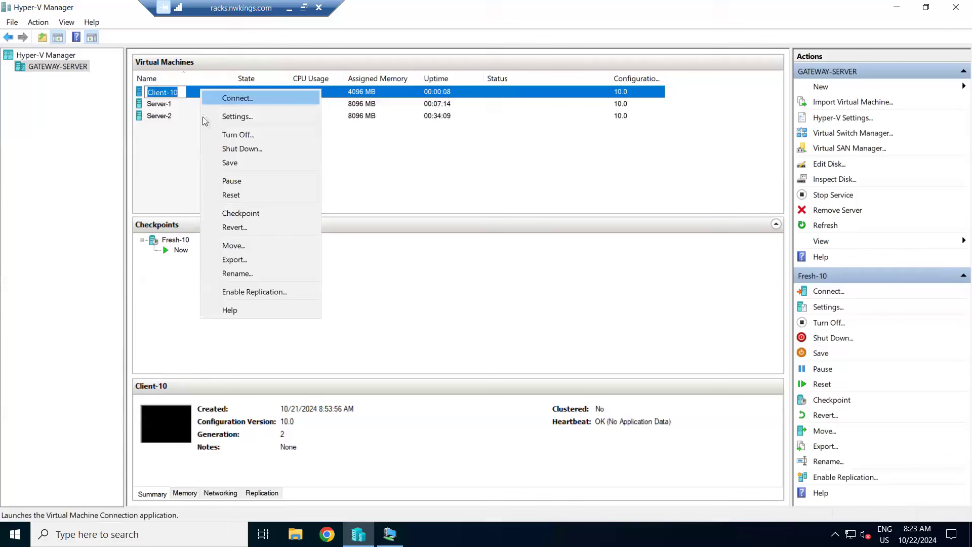
{"action": "left_click", "coordinate": [167, 116]}
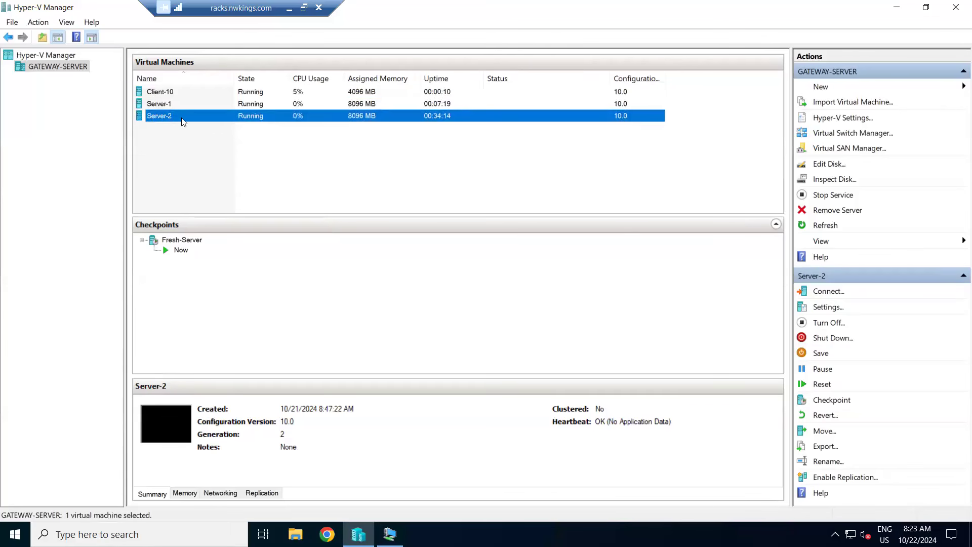
{"action": "right_click", "coordinate": [183, 122]}
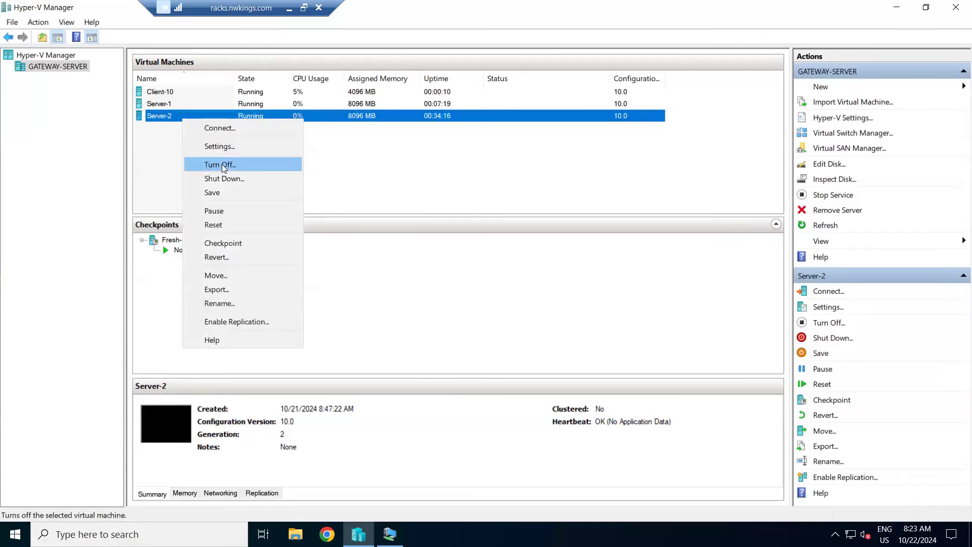
{"action": "left_click", "coordinate": [222, 165]}
Step: Connect to the Client-10 virtual machine, sign in to the Admin account with its password, and show the session full screen
{"action": "left_click", "coordinate": [159, 94]}
{"action": "right_click", "coordinate": [158, 96]}
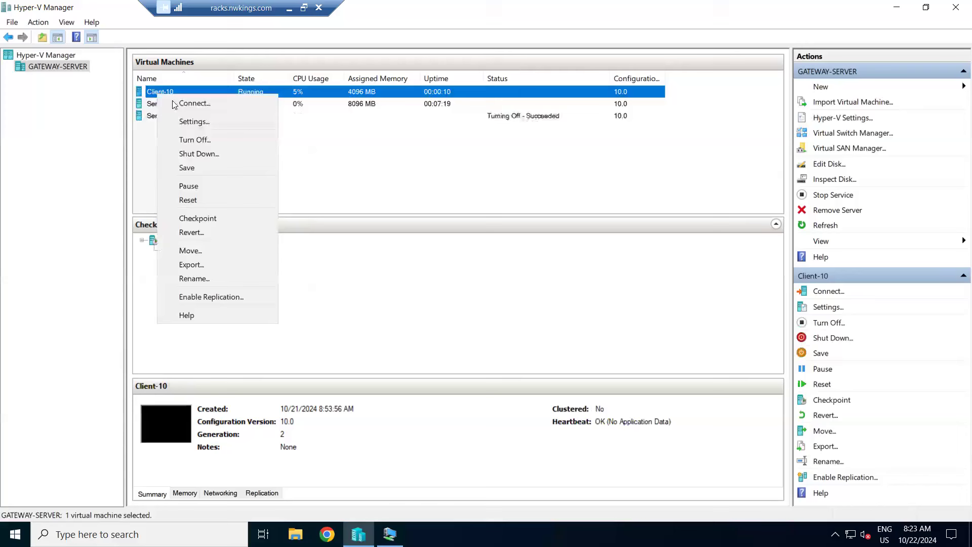
{"action": "left_click", "coordinate": [174, 104]}
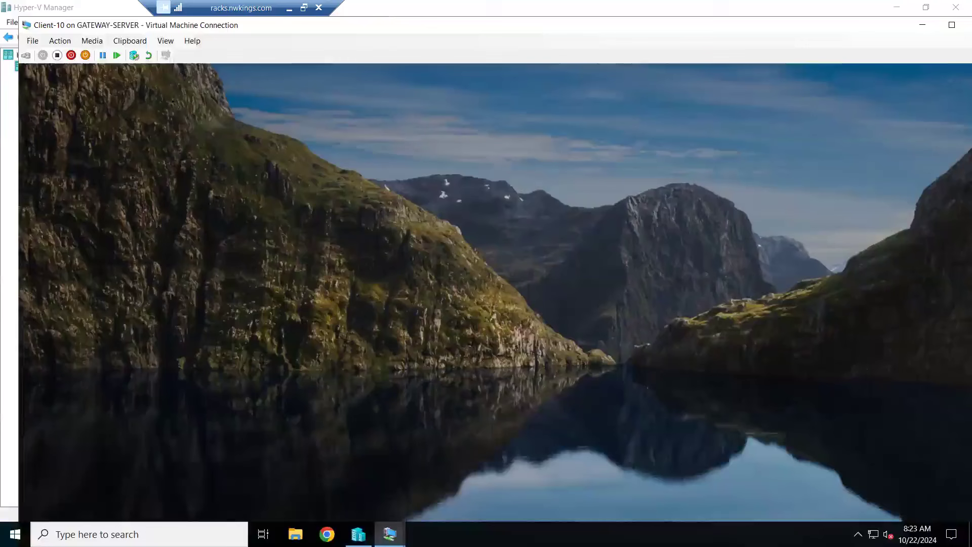
{"action": "left_click", "coordinate": [26, 55]}
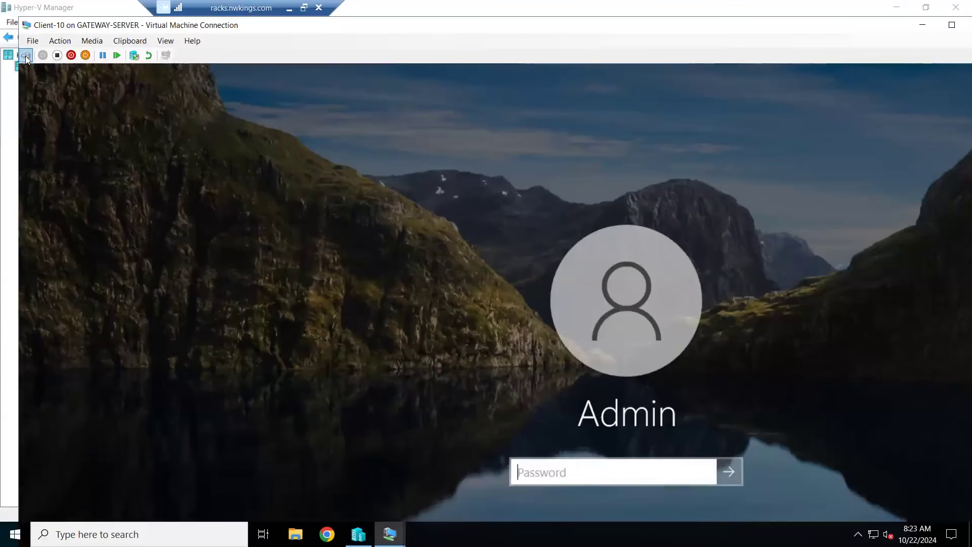
{"action": "type", "text": "•••••••••"}
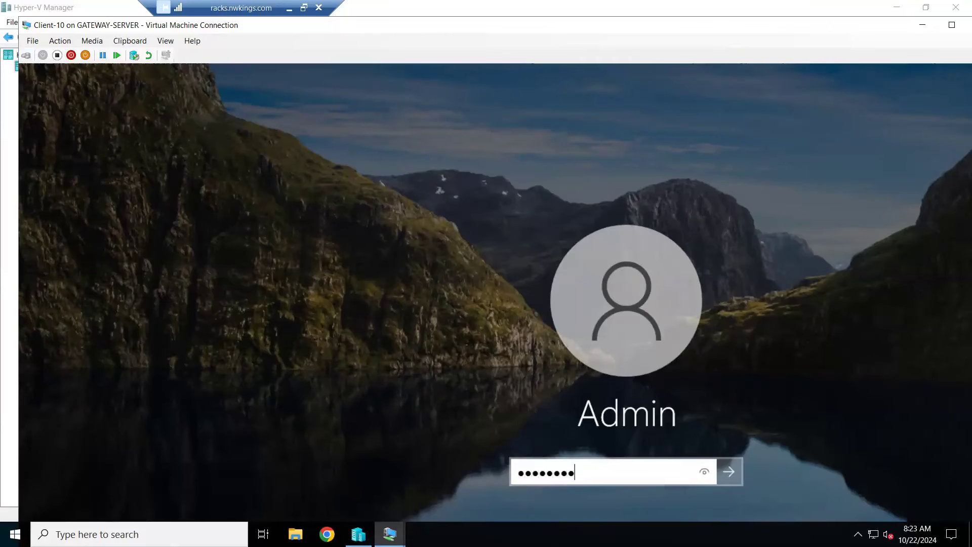
{"action": "key", "text": "Return"}
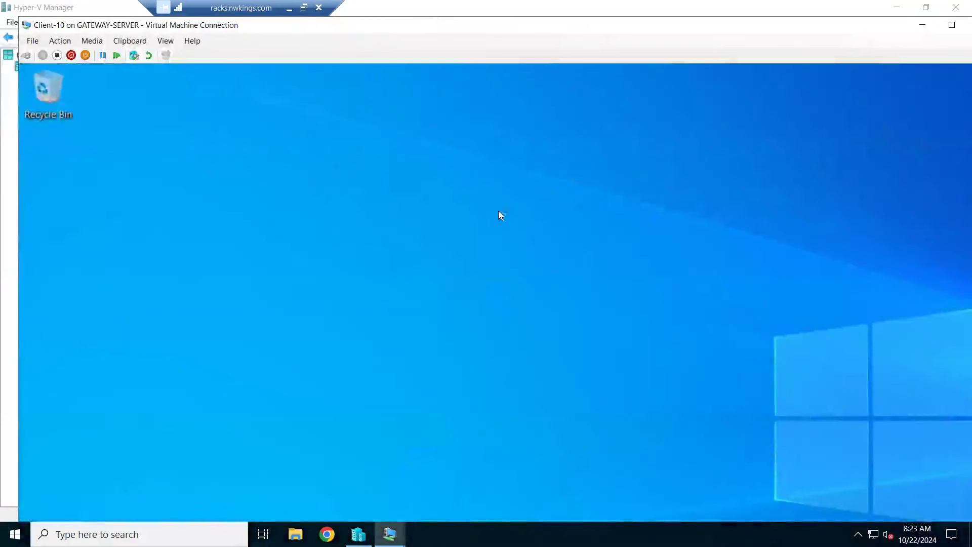
{"action": "double_click", "coordinate": [426, 25]}
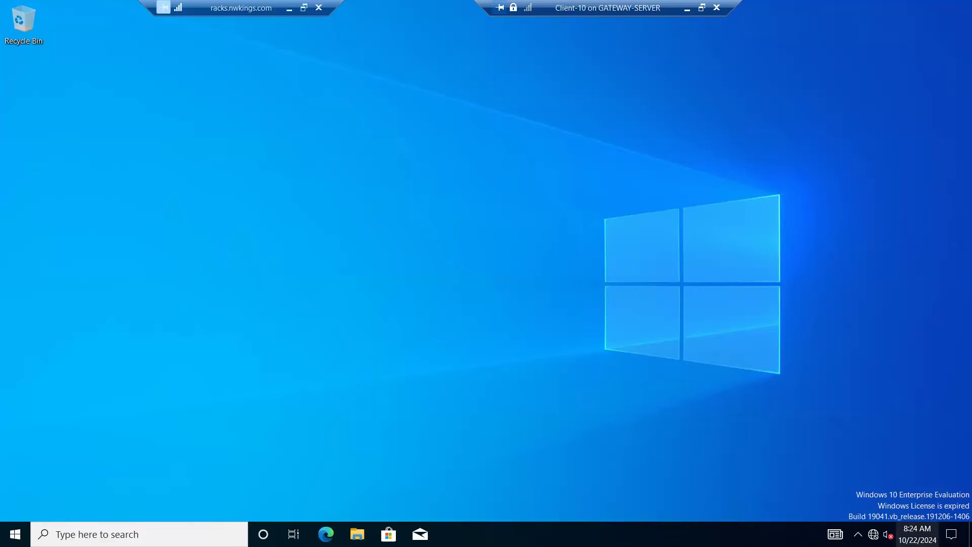
Step: Open the properties of the Ethernet adapter from Client-10's network settings
{"action": "right_click", "coordinate": [873, 534]}
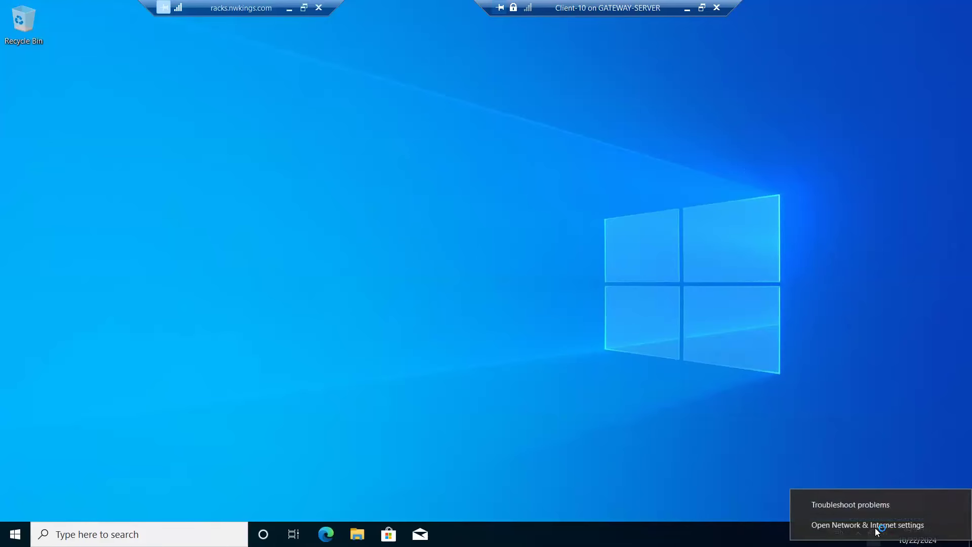
{"action": "left_click", "coordinate": [769, 433]}
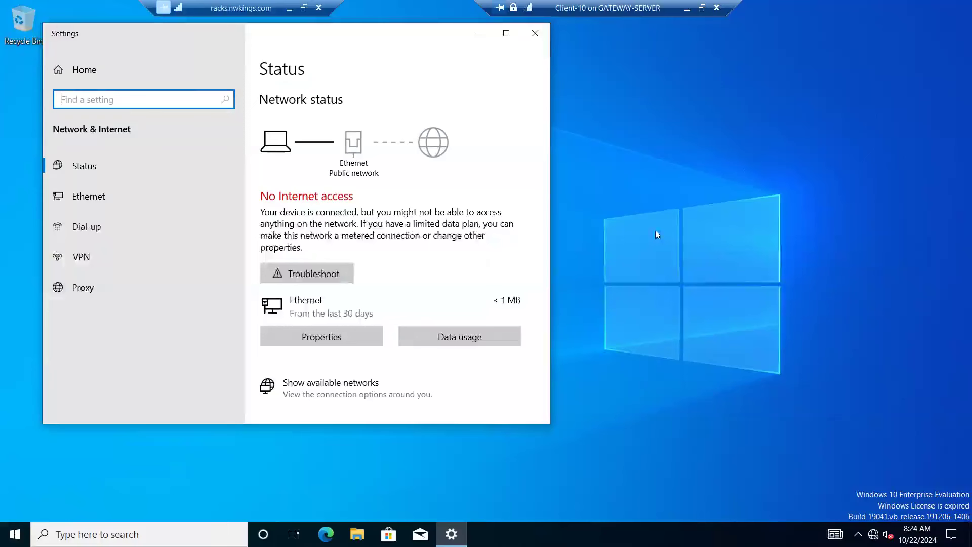
{"action": "left_click", "coordinate": [505, 34]}
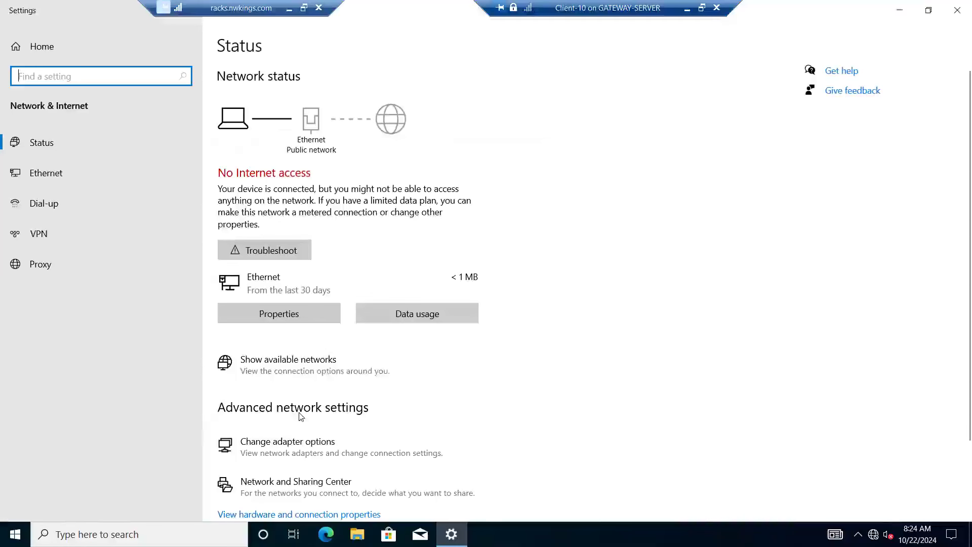
{"action": "left_click", "coordinate": [299, 457]}
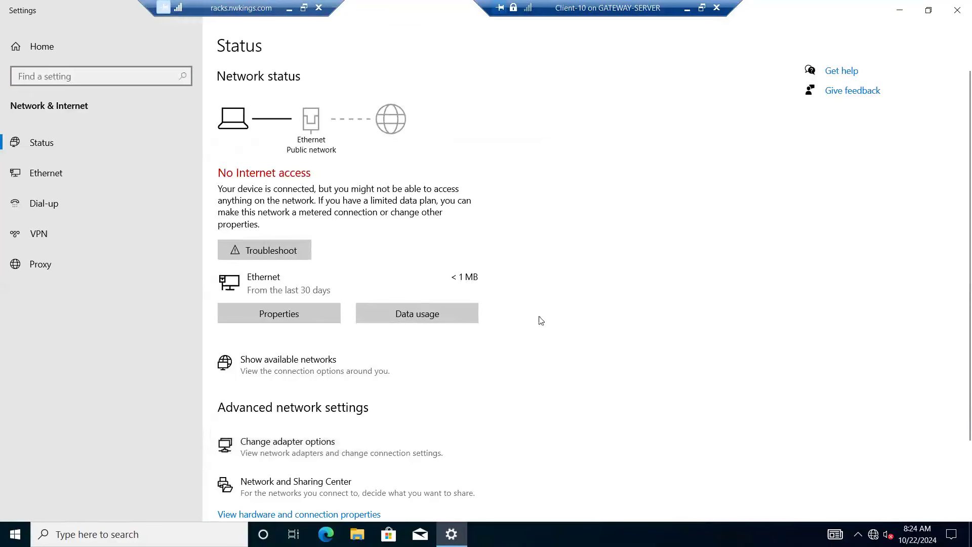
{"action": "left_click", "coordinate": [212, 162]}
{"action": "right_click", "coordinate": [212, 163]}
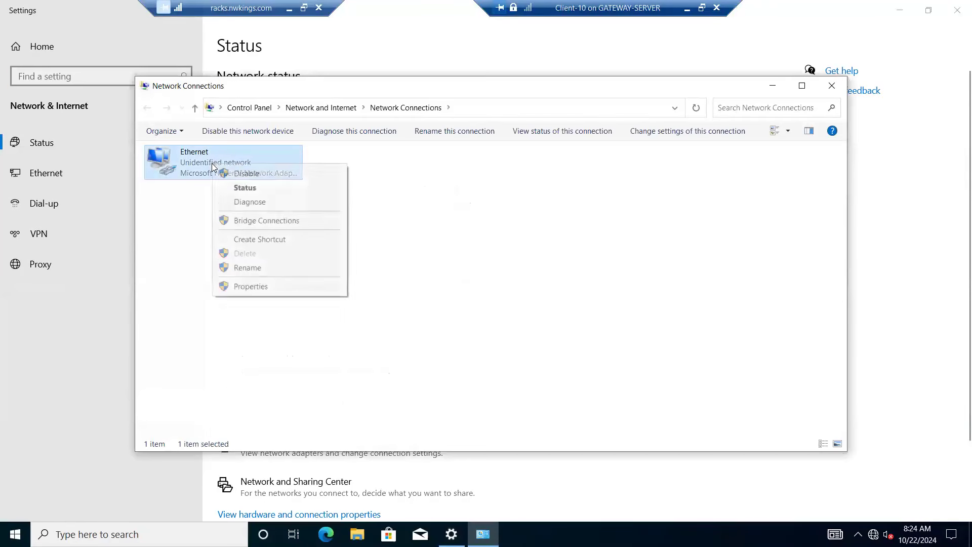
{"action": "left_click", "coordinate": [249, 287]}
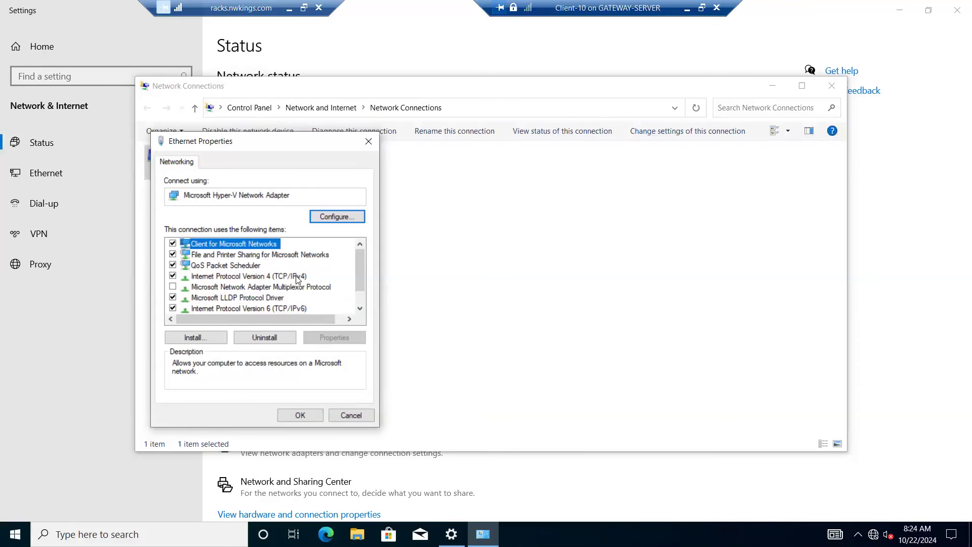
Step: Assign the static IPv4 address 192.168.1.50 to the Ethernet adapter with the default subnet mask, and close the network connections
{"action": "double_click", "coordinate": [248, 277]}
{"action": "left_click", "coordinate": [195, 280]}
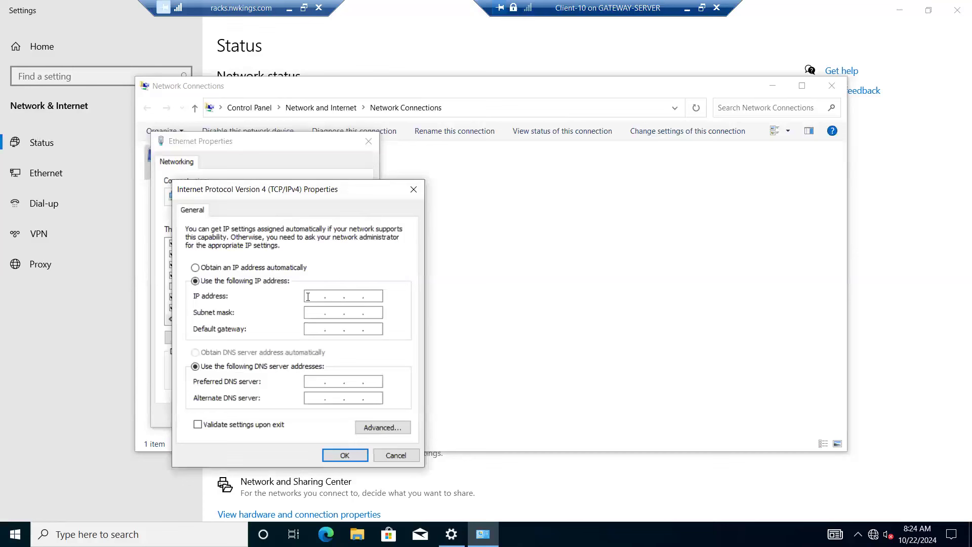
{"action": "type", "text": "192.168.1.50"}
{"action": "key", "text": "Tab"}
{"action": "key", "text": "Tab"}
{"action": "key", "text": "Tab"}
{"action": "key", "text": "Tab"}
{"action": "left_click", "coordinate": [340, 457]}
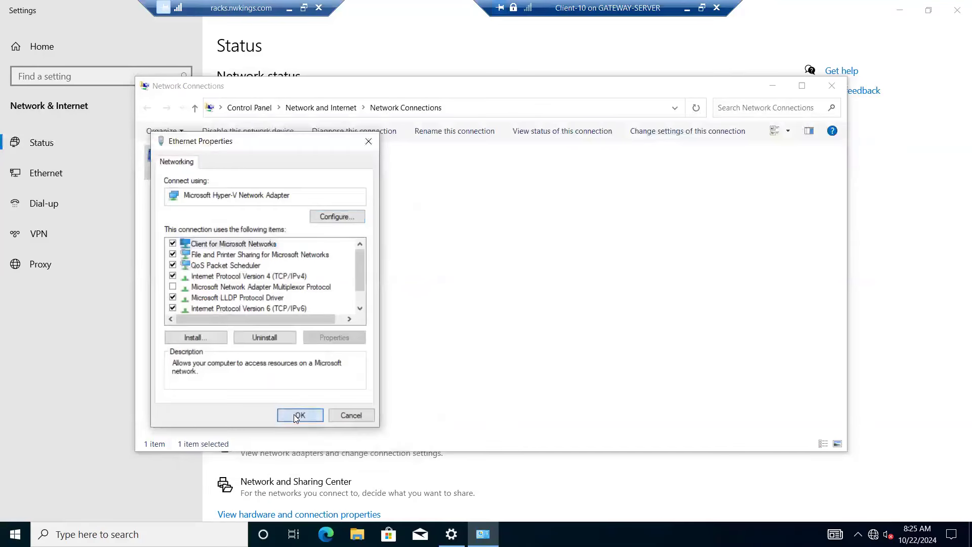
{"action": "left_click", "coordinate": [300, 414]}
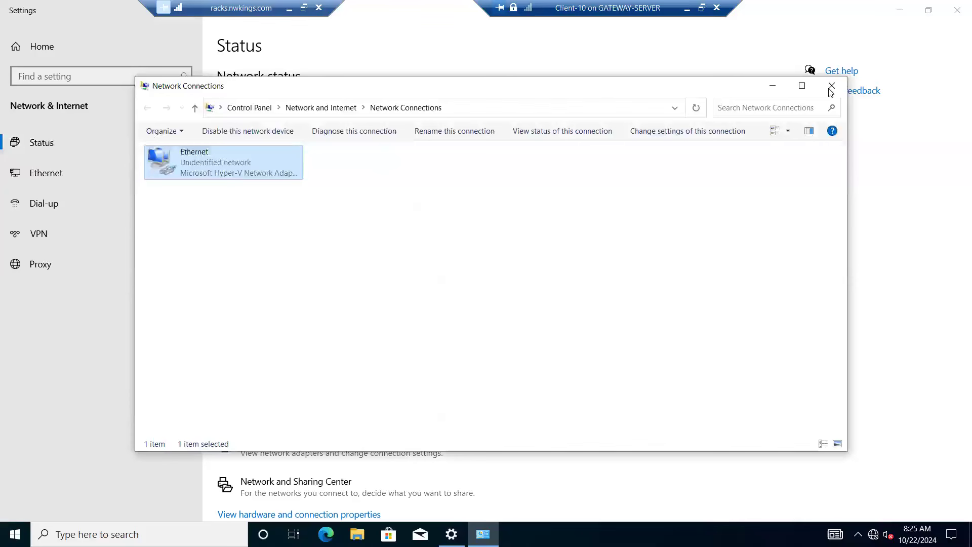
{"action": "left_click", "coordinate": [831, 87]}
Step: Open Command Prompt on Client-10 and ping 192.168.1.1 to test connectivity
{"action": "left_click", "coordinate": [80, 528]}
{"action": "type", "text": "cmd"}
{"action": "key", "text": "Return"}
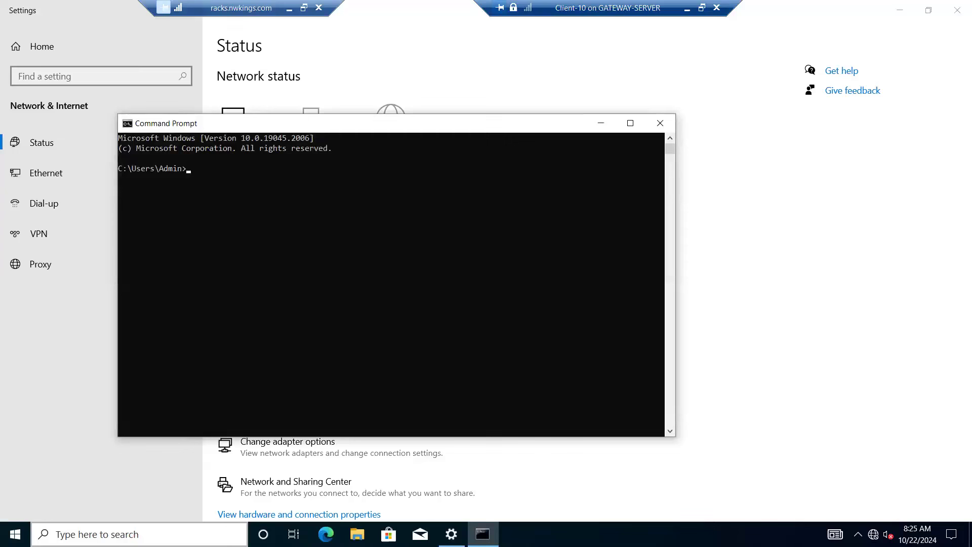
{"action": "type", "text": "ping 192.168.1.1"}
{"action": "key", "text": "Return"}
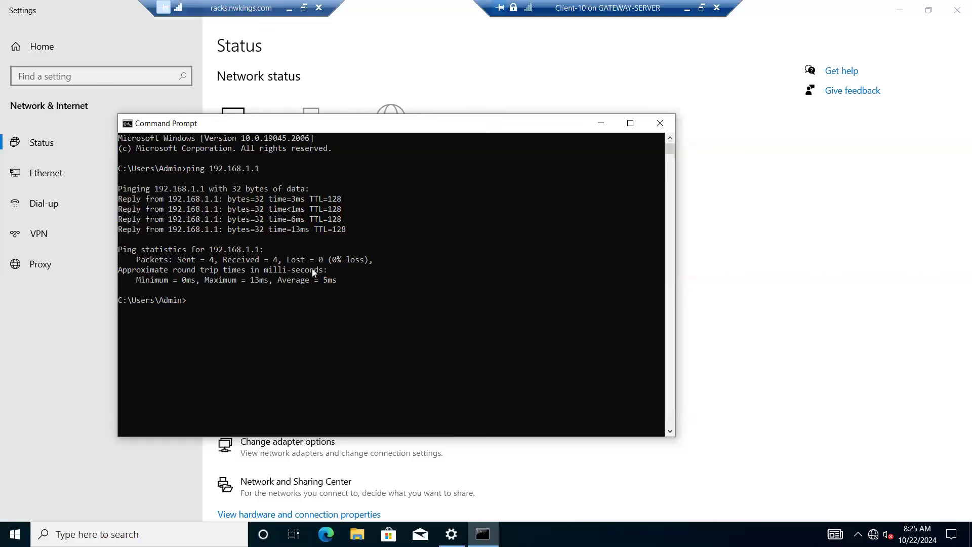
Step: Ping nk.com to test whether the domain name resolves
{"action": "type", "text": "ping nk.com"}
{"action": "key", "text": "Return"}
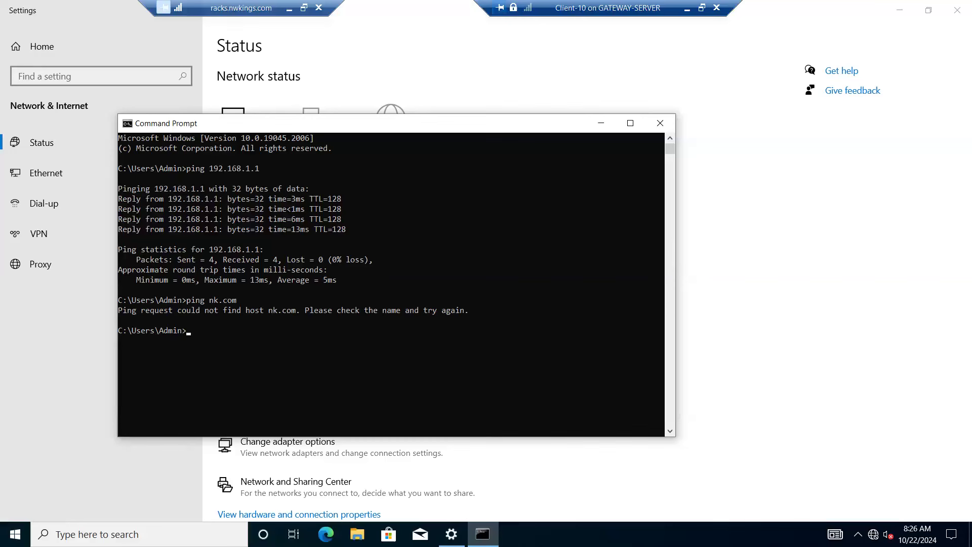
Step: Open System Properties by running sysdm.cpl
{"action": "right_click", "coordinate": [15, 533]}
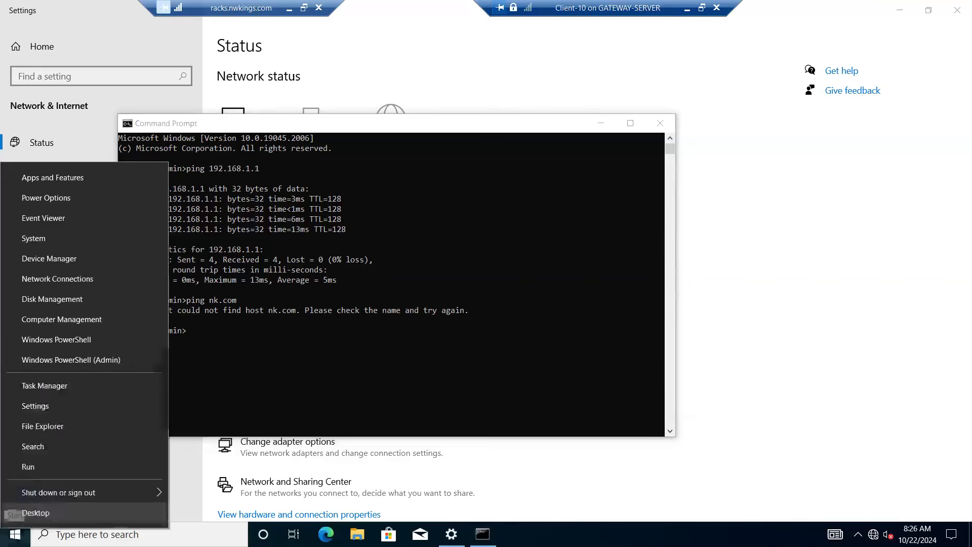
{"action": "left_click", "coordinate": [34, 468]}
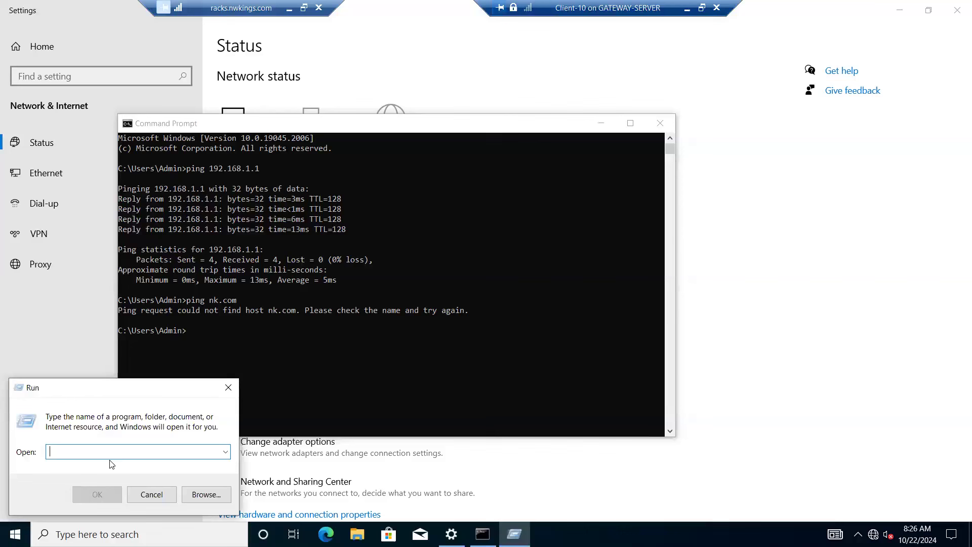
{"action": "type", "text": "sys"}
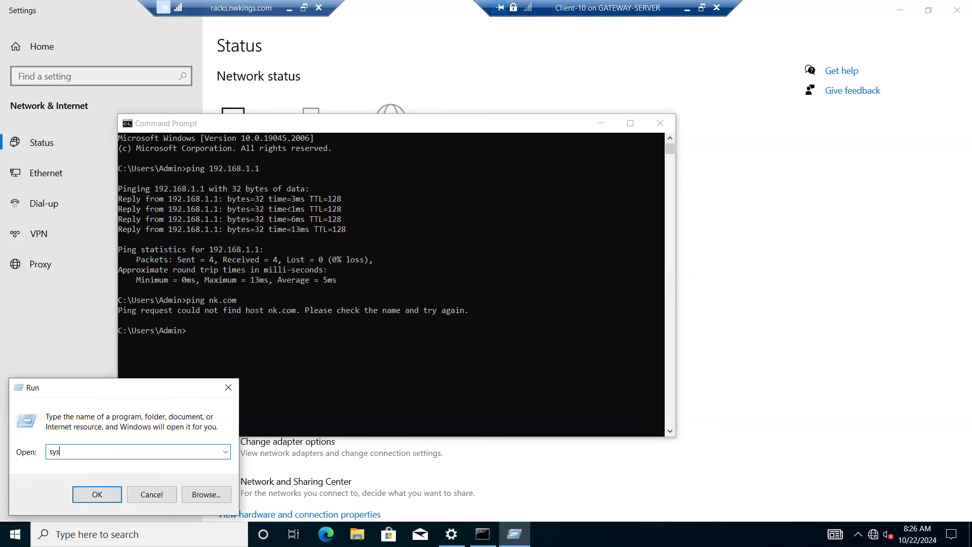
{"action": "type", "text": "dm.cpl"}
{"action": "key", "text": "Return"}
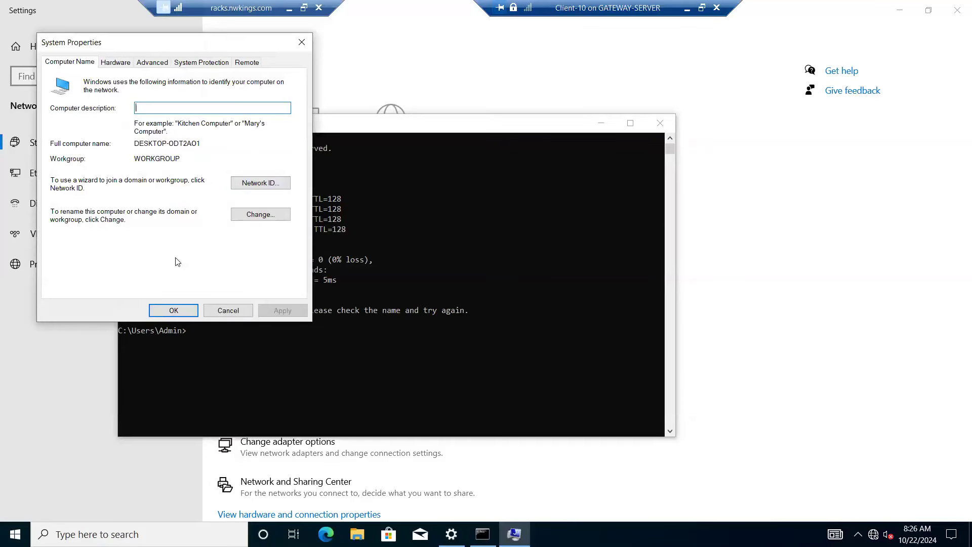
Step: Try to rename the computer as Client-1 and join it to the nk.com domain
{"action": "left_click", "coordinate": [263, 213]}
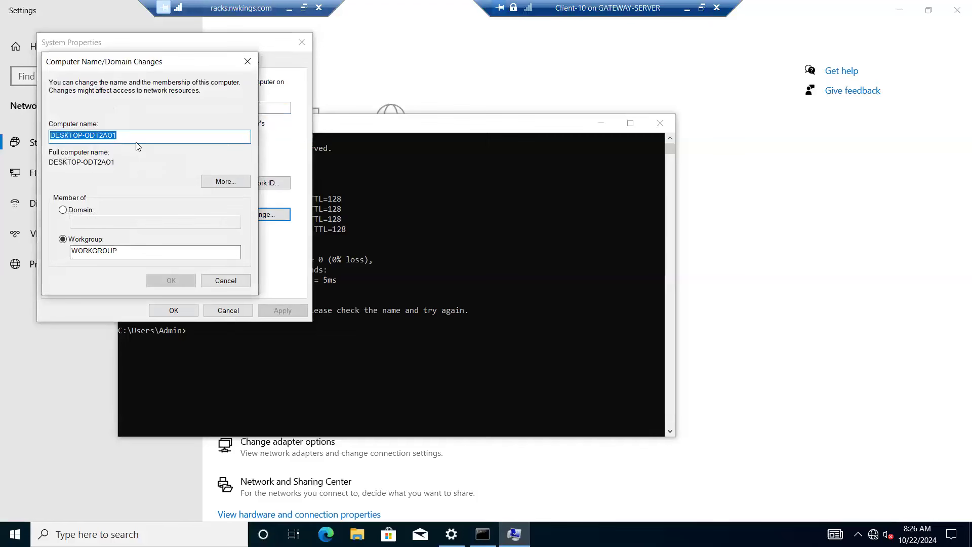
{"action": "key", "text": "BackSpace"}
{"action": "type", "text": "Client-"}
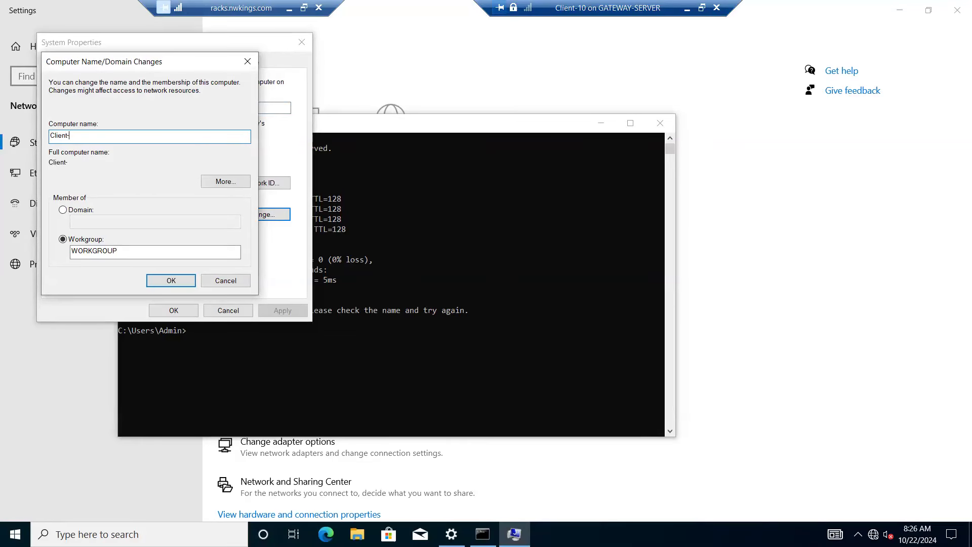
{"action": "type", "text": "1"}
{"action": "left_click", "coordinate": [63, 210]}
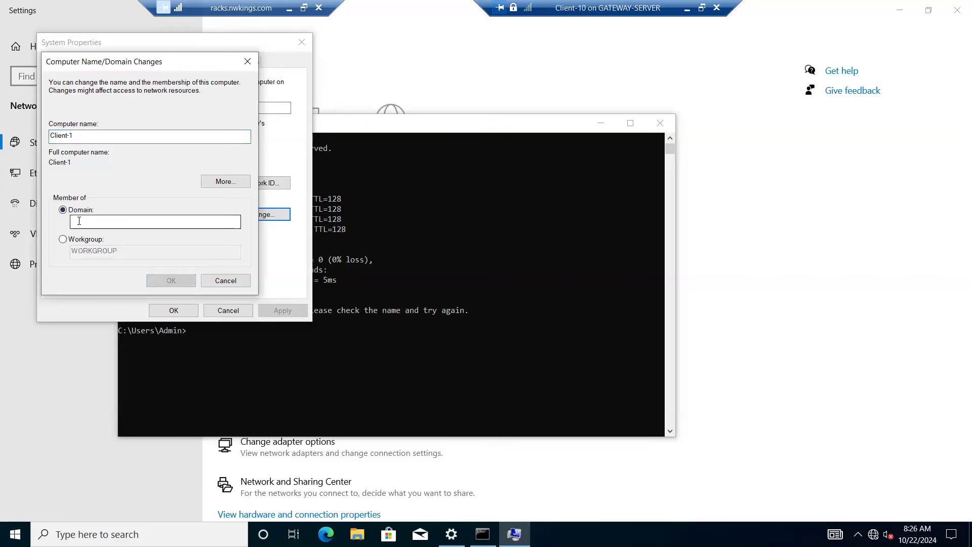
{"action": "type", "text": "nk.com"}
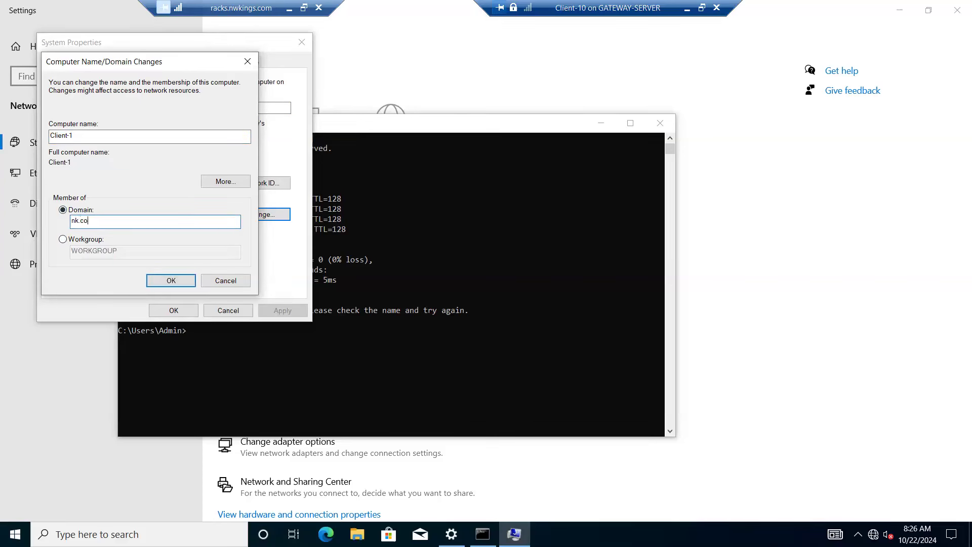
{"action": "left_click", "coordinate": [172, 276]}
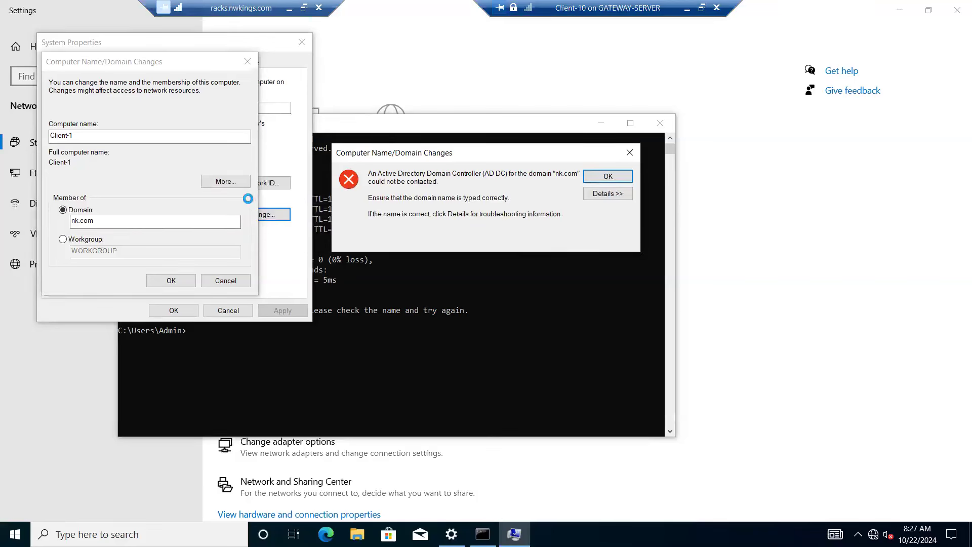
{"action": "left_click", "coordinate": [627, 155]}
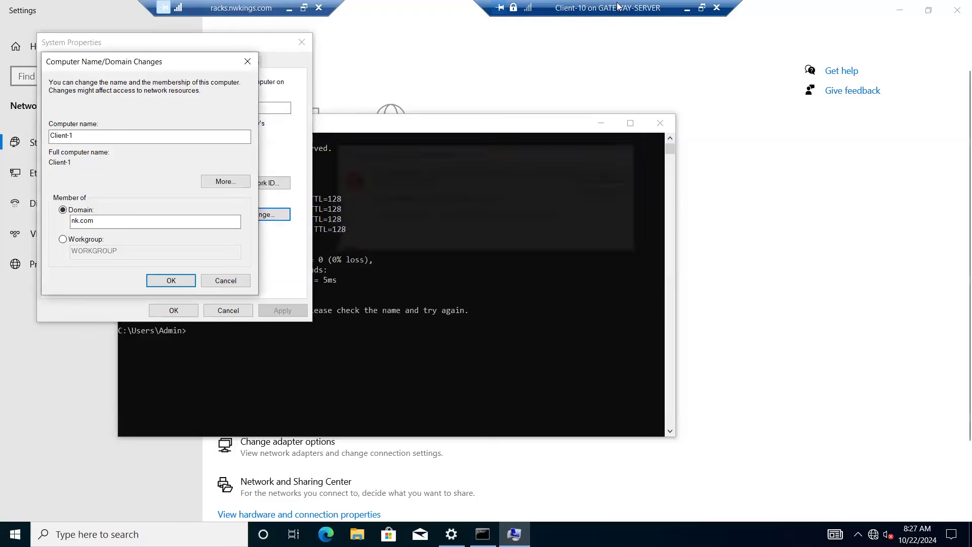
Step: Switch to Hyper-V Manager on the host and create a checkpoint of the Server-1 virtual machine
{"action": "left_click", "coordinate": [687, 7]}
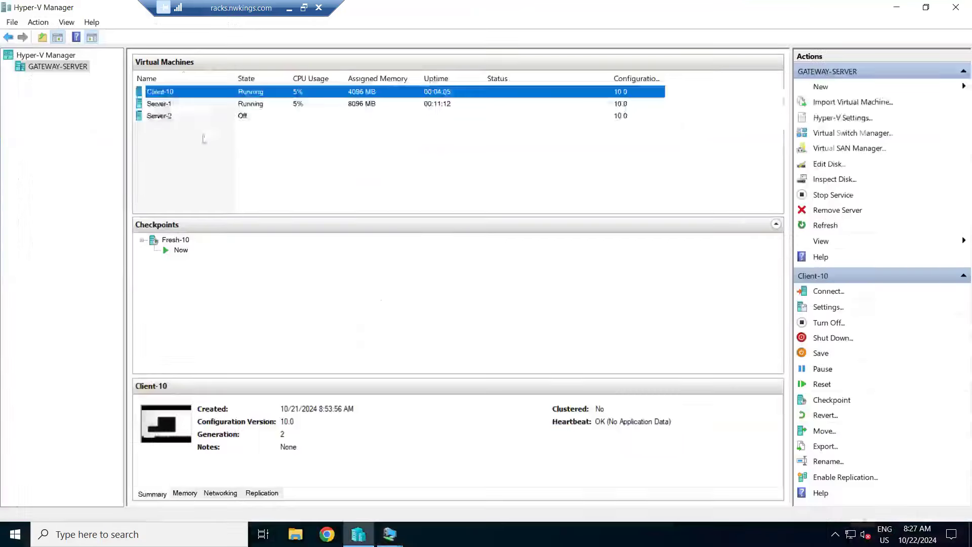
{"action": "left_click", "coordinate": [162, 104]}
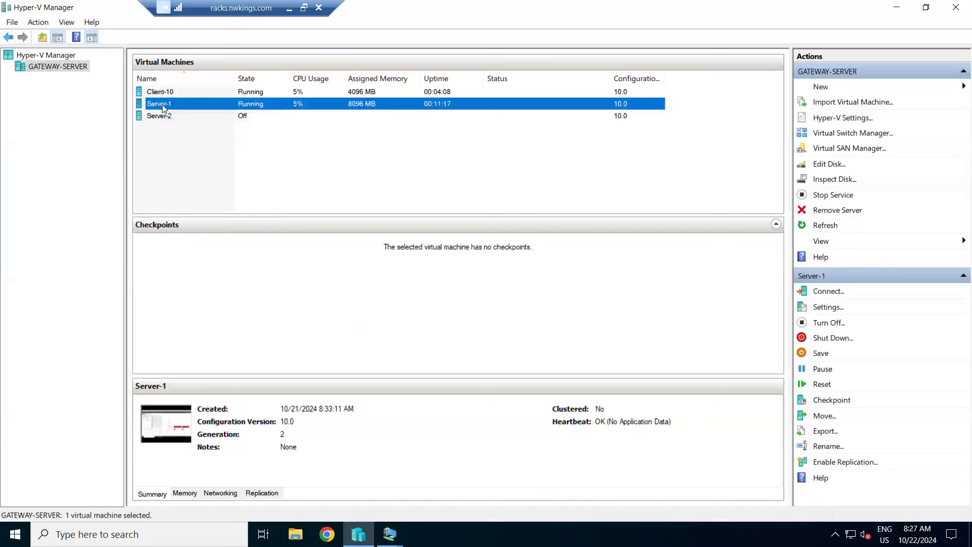
{"action": "right_click", "coordinate": [162, 105]}
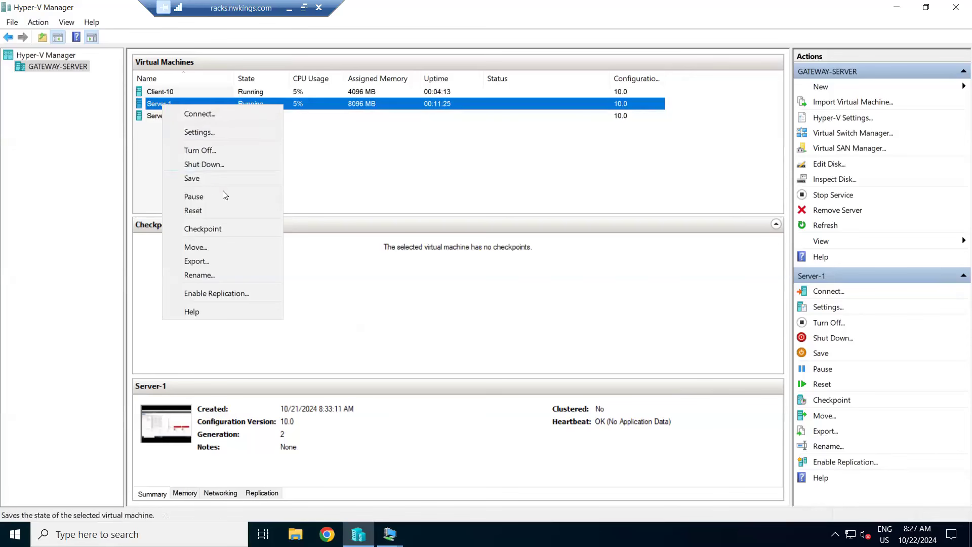
{"action": "left_click", "coordinate": [210, 228]}
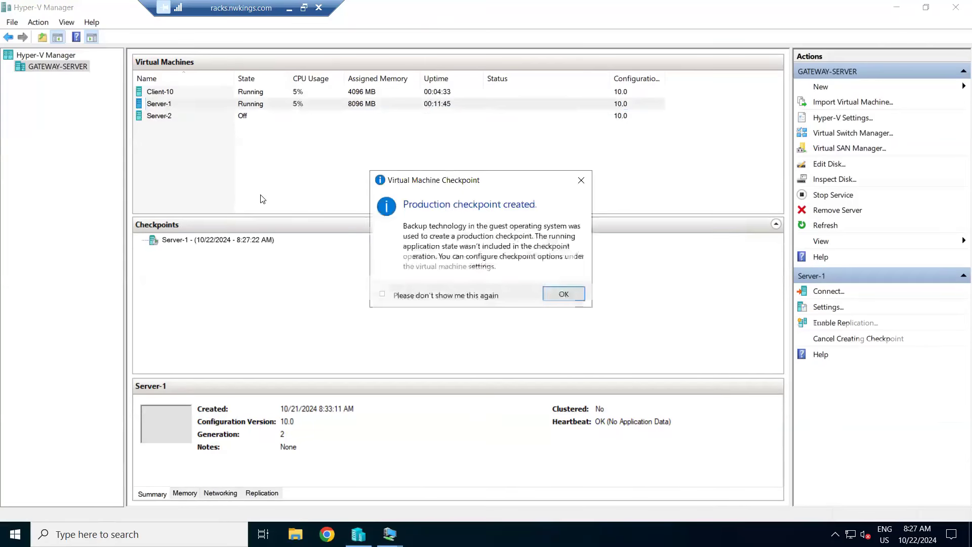
{"action": "left_click", "coordinate": [572, 295]}
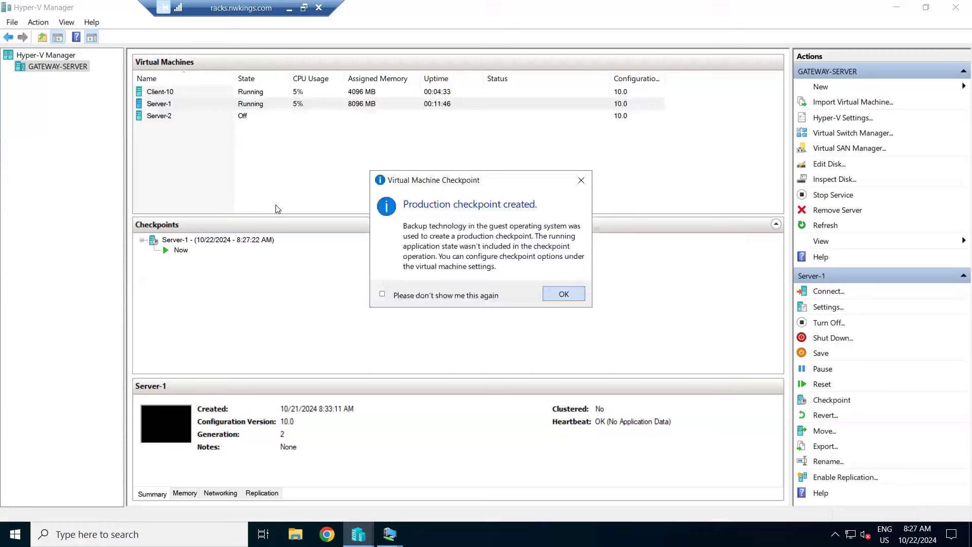
Step: Rename the new Server-1 checkpoint as PDC
{"action": "left_click", "coordinate": [202, 239]}
{"action": "right_click", "coordinate": [202, 239]}
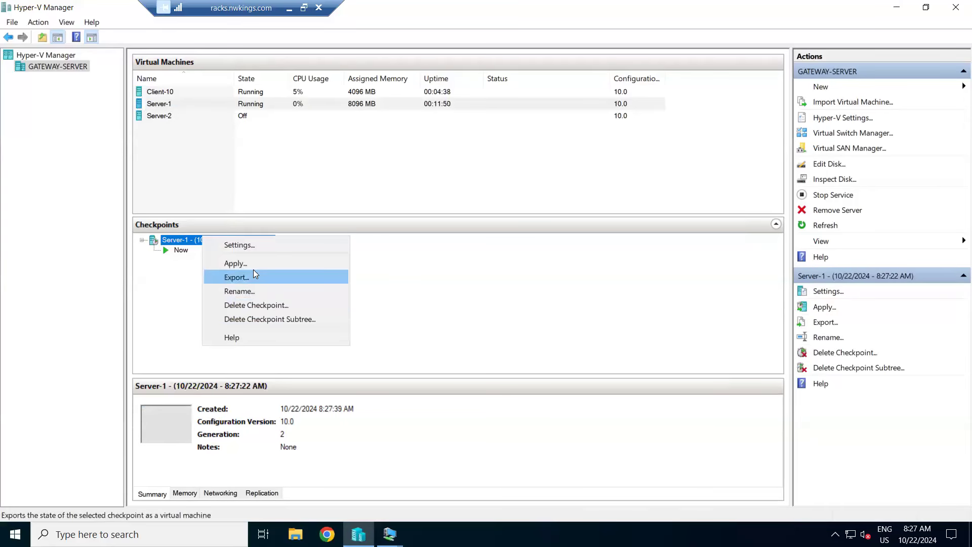
{"action": "left_click", "coordinate": [252, 291]}
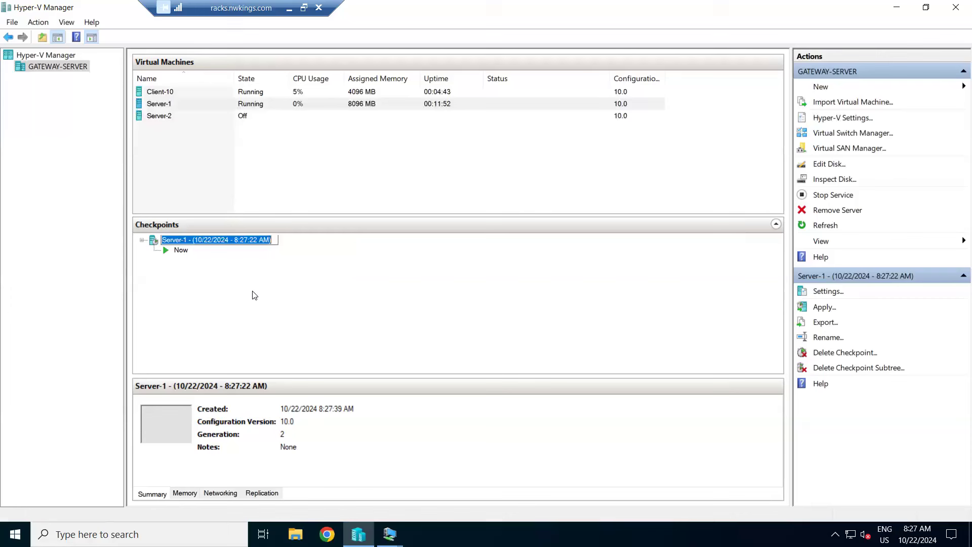
{"action": "type", "text": "PDC"}
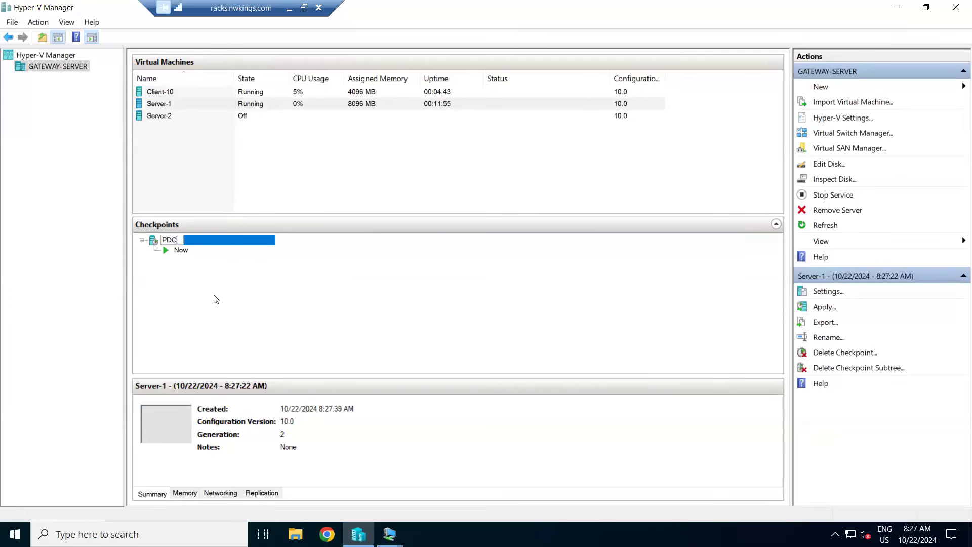
{"action": "key", "text": "Return"}
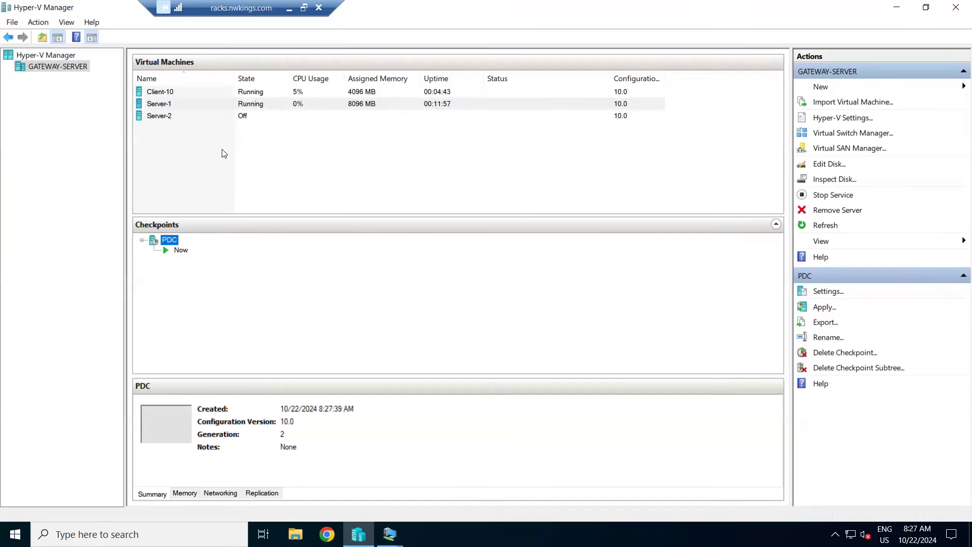
Step: Turn off the Server-1 virtual machine and apply its PDC checkpoint
{"action": "left_click", "coordinate": [179, 105]}
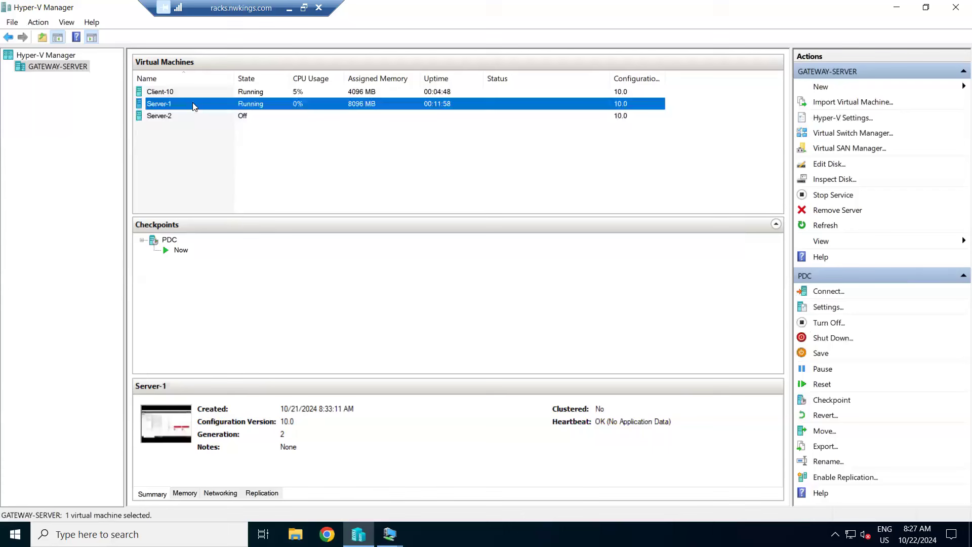
{"action": "right_click", "coordinate": [193, 104]}
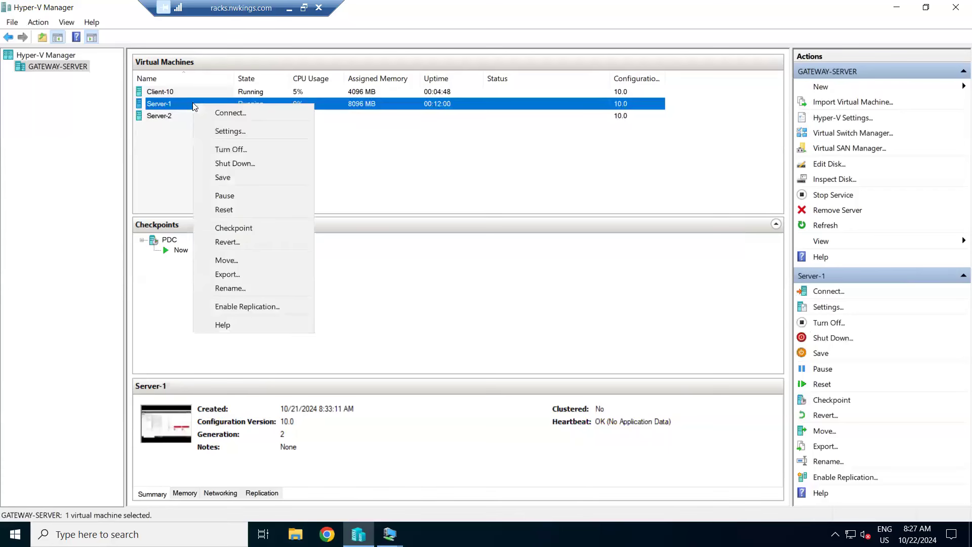
{"action": "left_click", "coordinate": [246, 152]}
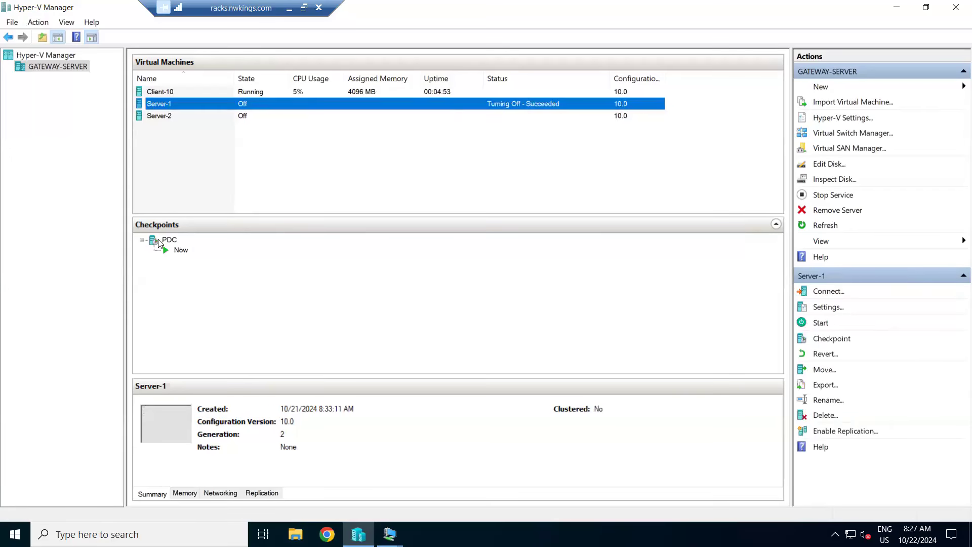
{"action": "left_click", "coordinate": [159, 242]}
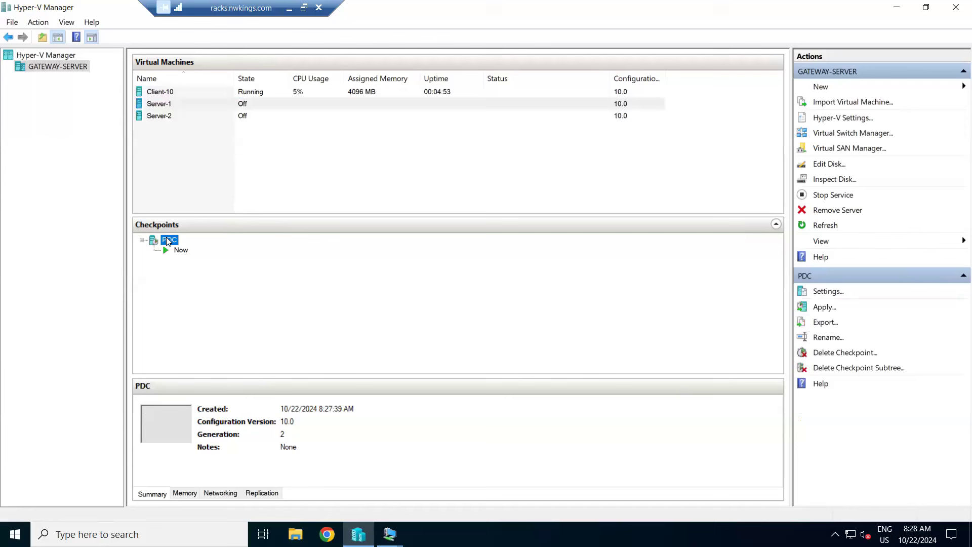
{"action": "right_click", "coordinate": [168, 242]}
{"action": "left_click", "coordinate": [200, 264]}
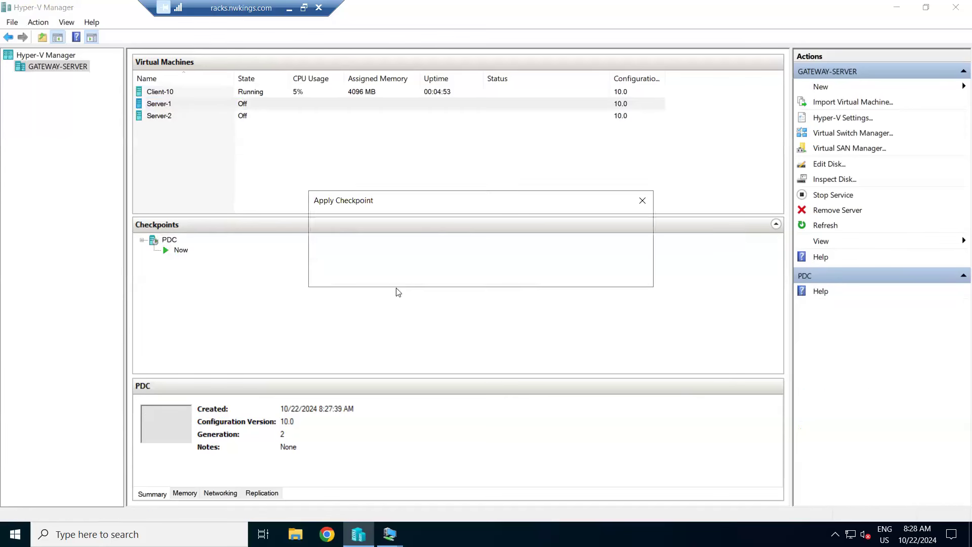
{"action": "left_click", "coordinate": [569, 276]}
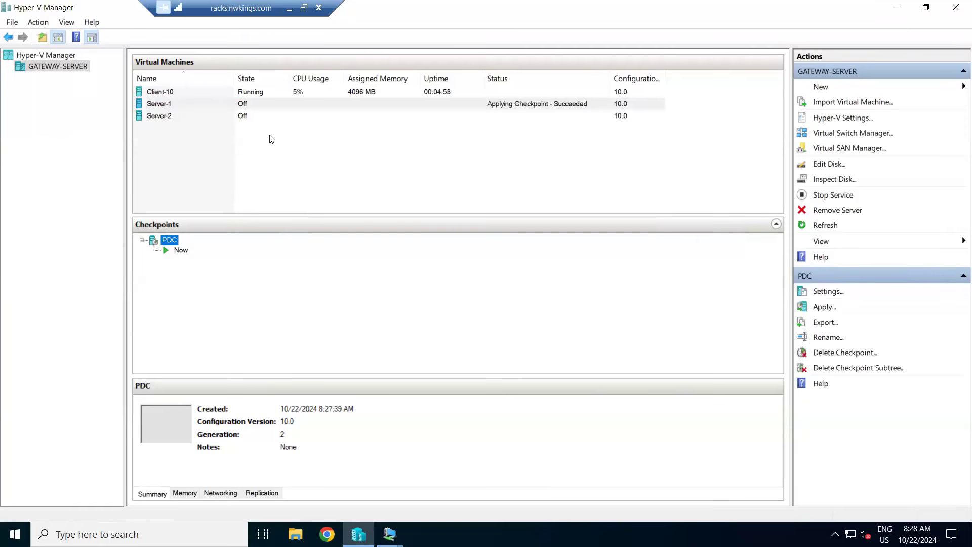
Step: Start the Server-1 virtual machine and open its console connection, then minimize the console
{"action": "left_click", "coordinate": [163, 105]}
{"action": "right_click", "coordinate": [163, 105]}
{"action": "left_click", "coordinate": [203, 152]}
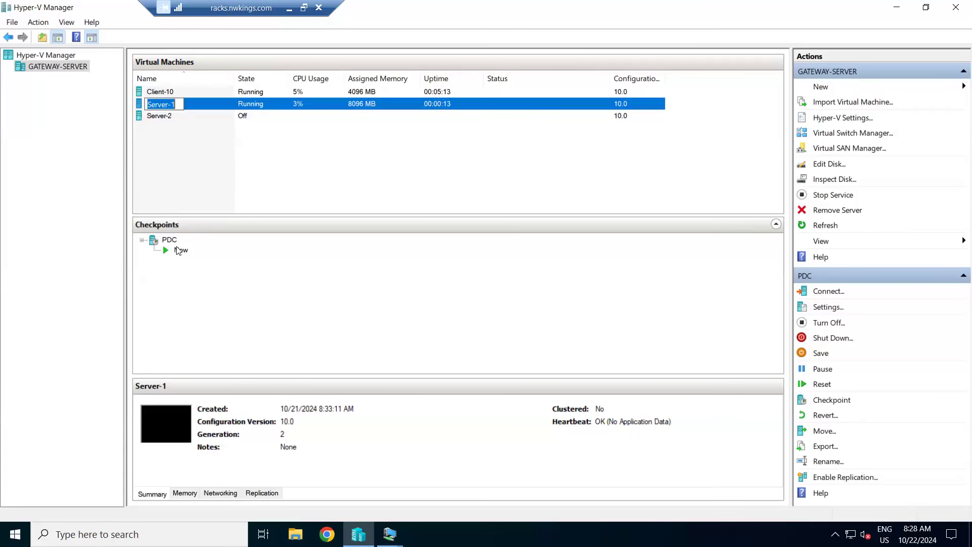
{"action": "left_click", "coordinate": [213, 109]}
{"action": "right_click", "coordinate": [212, 108]}
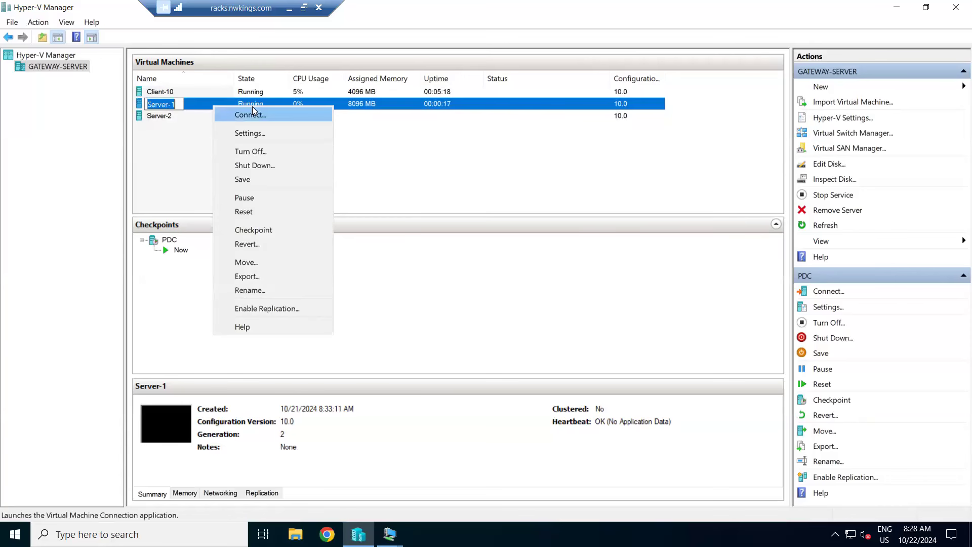
{"action": "left_click", "coordinate": [253, 110]}
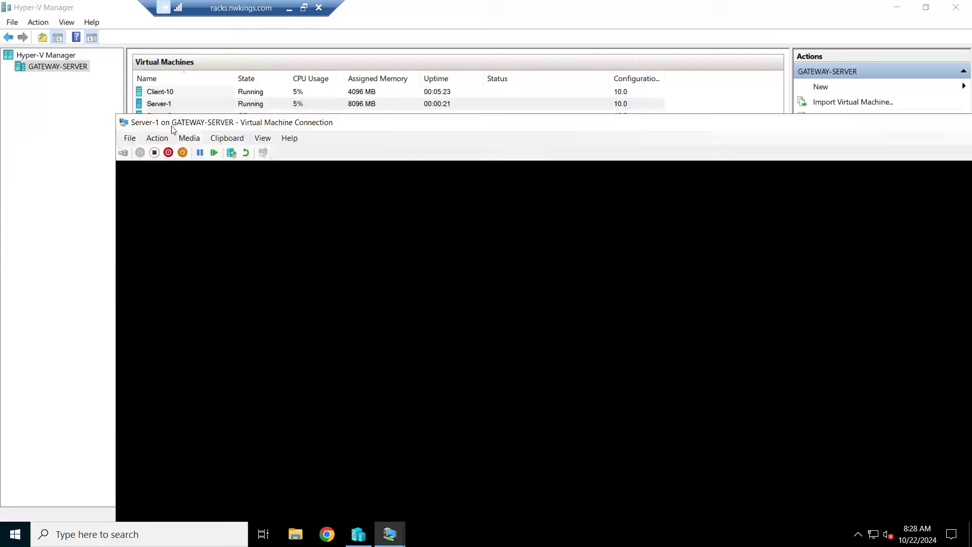
{"action": "left_click_drag", "start_coordinate": [877, 130], "coordinate": [555, 154]}
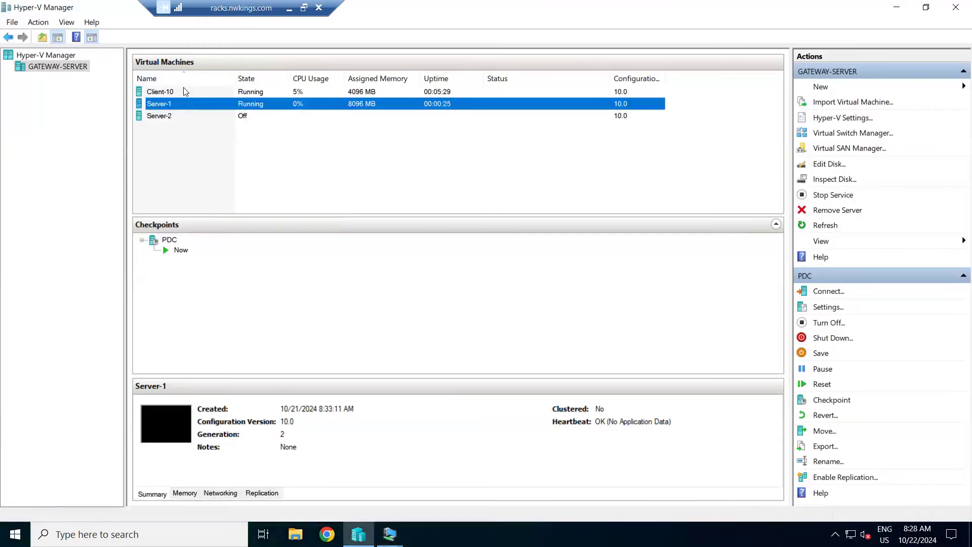
Step: Reopen the Client-10 console from Hyper-V Manager and show it in full screen
{"action": "right_click", "coordinate": [184, 89]}
{"action": "left_click", "coordinate": [216, 97]}
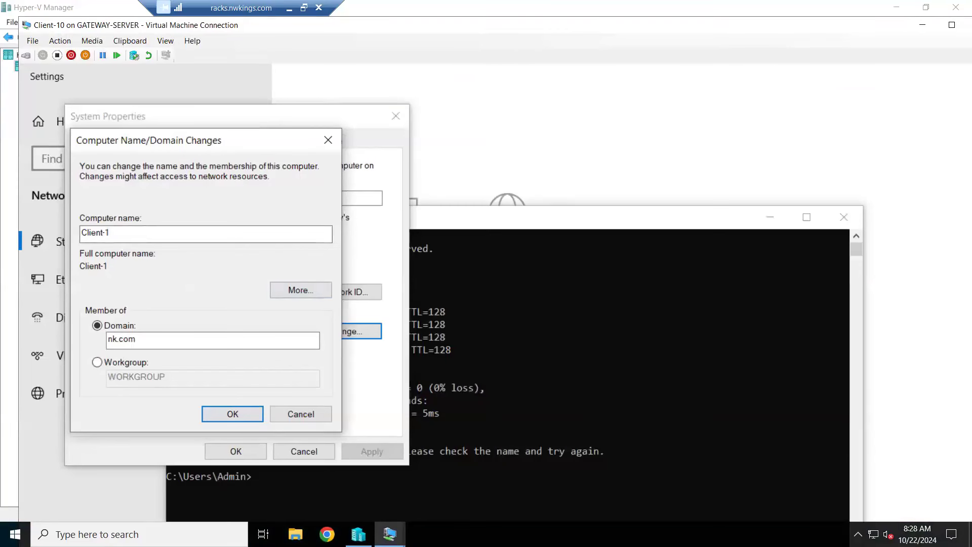
{"action": "left_click", "coordinate": [583, 5]}
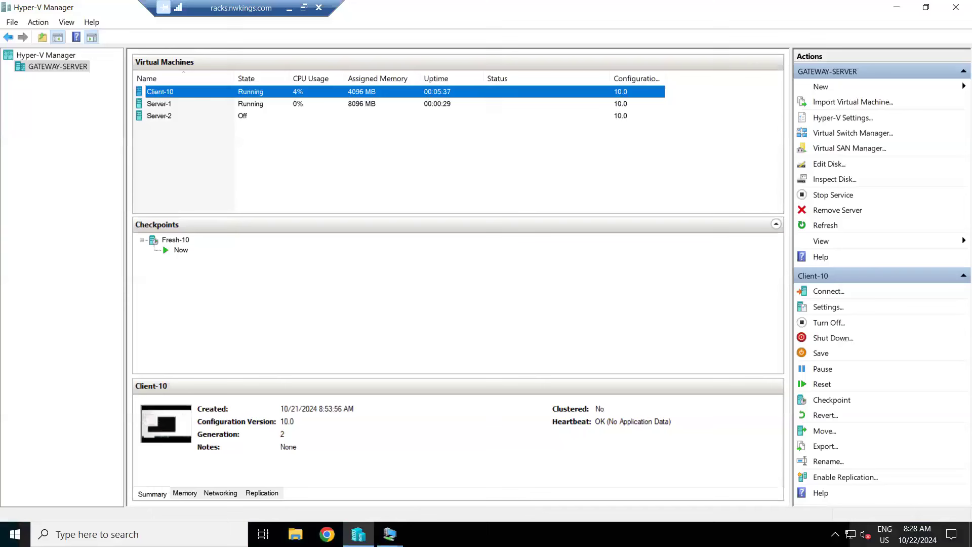
{"action": "left_click", "coordinate": [390, 534]}
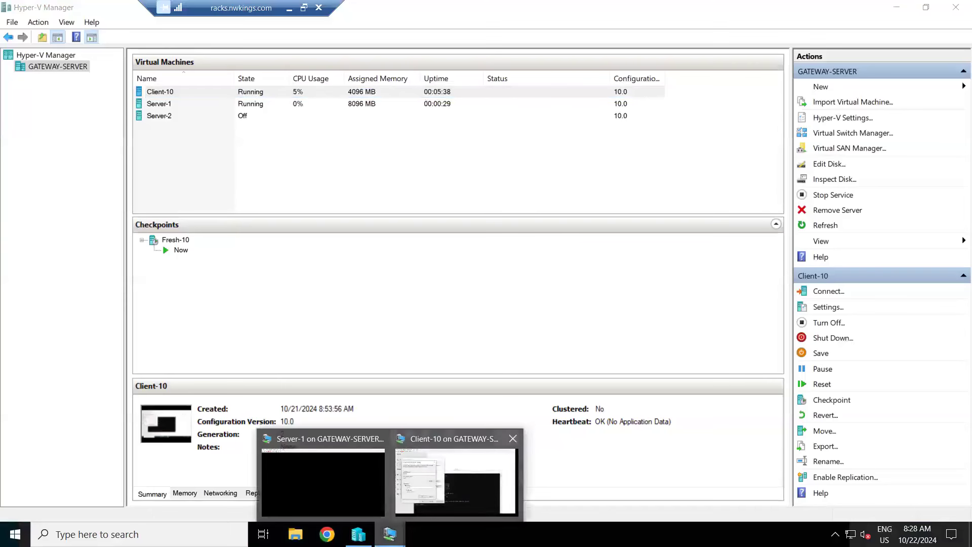
{"action": "left_click", "coordinate": [428, 451]}
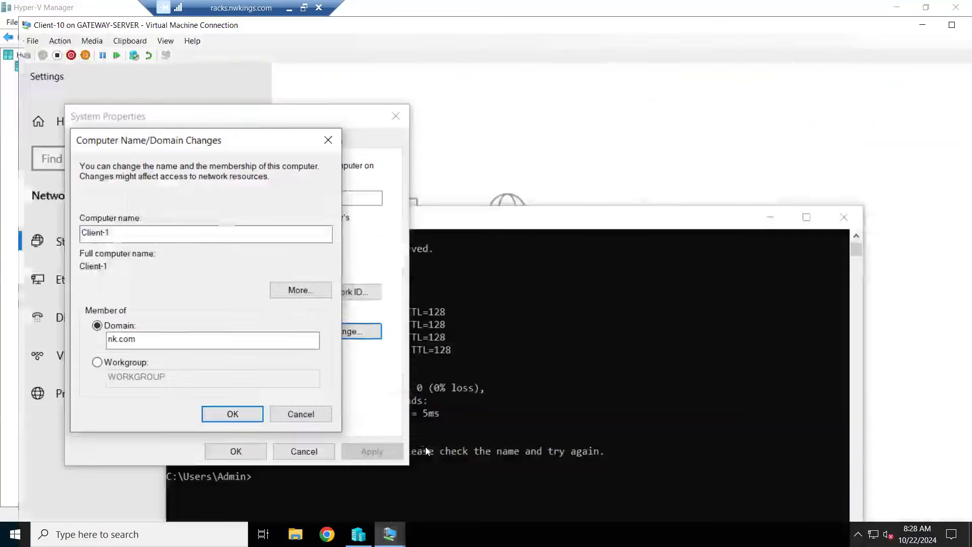
{"action": "double_click", "coordinate": [561, 25]}
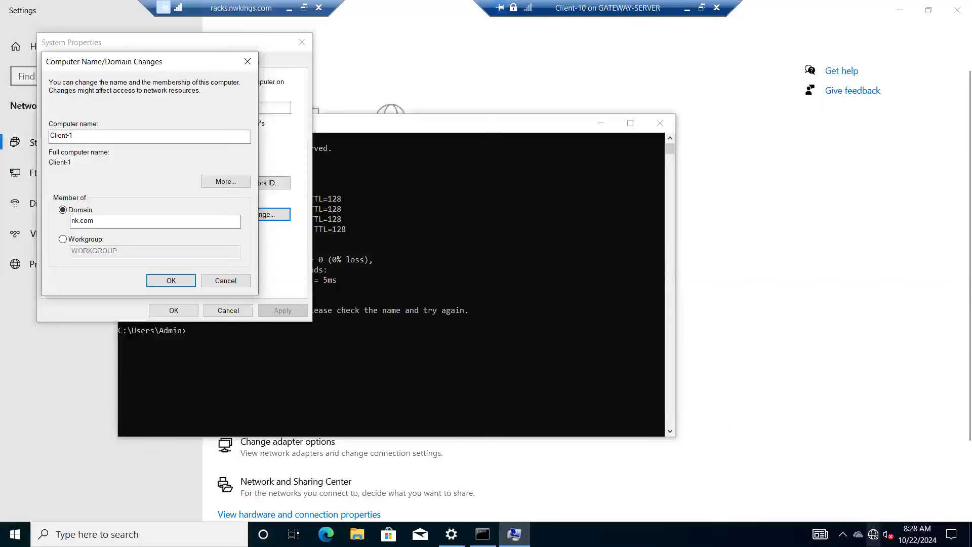
Step: Set the preferred DNS server in Client-10's Ethernet IPv4 properties to 192.168.1.1 and close Network Connections
{"action": "left_click", "coordinate": [451, 534]}
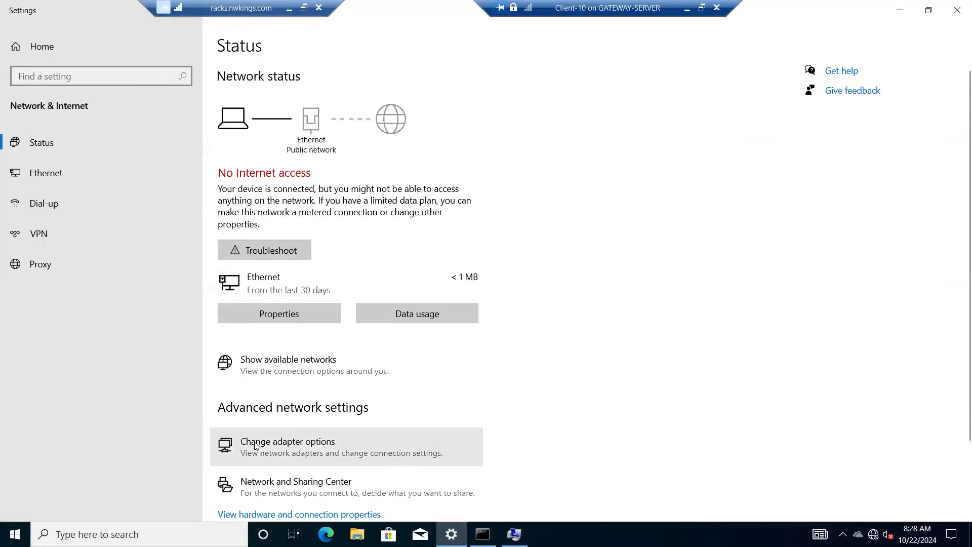
{"action": "right_click", "coordinate": [236, 167]}
{"action": "left_click", "coordinate": [275, 288]}
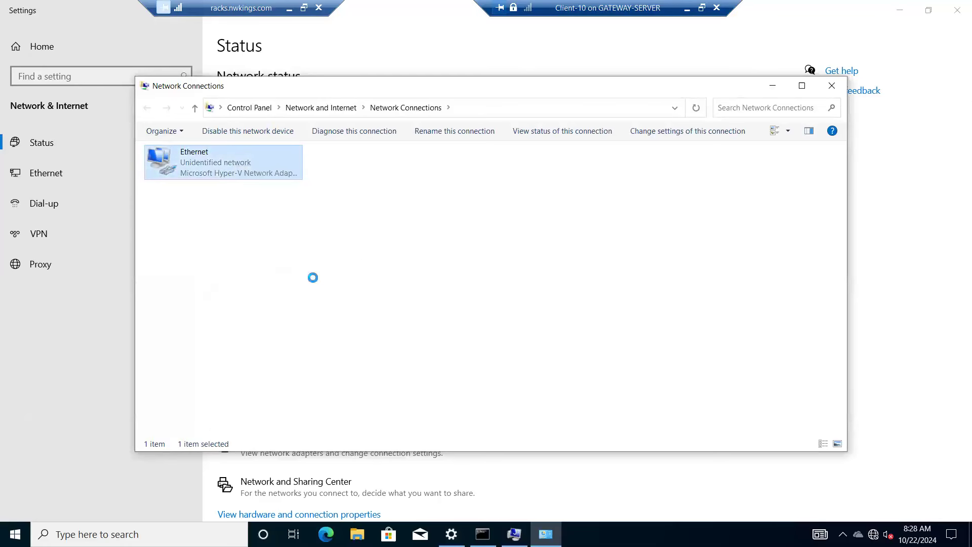
{"action": "double_click", "coordinate": [235, 277]}
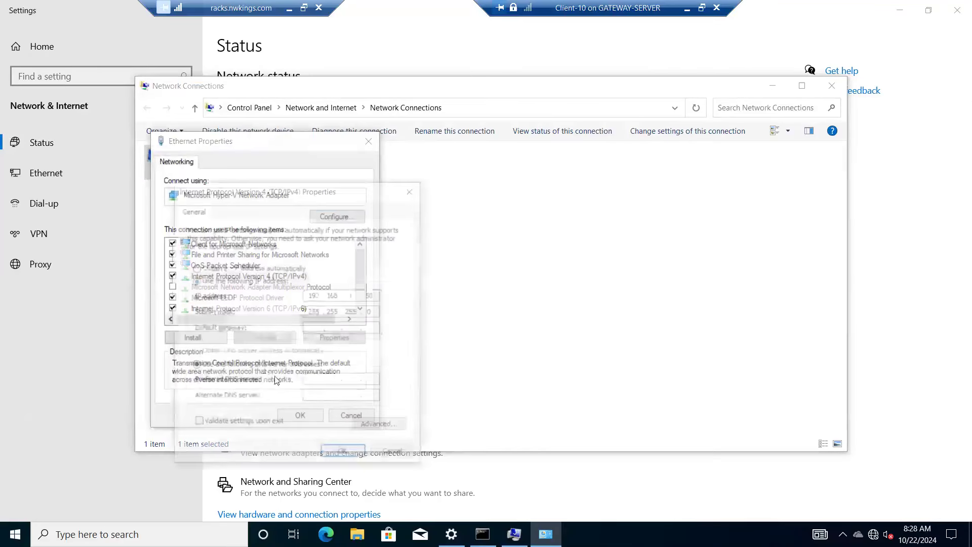
{"action": "type", "text": "192.168.1.1"}
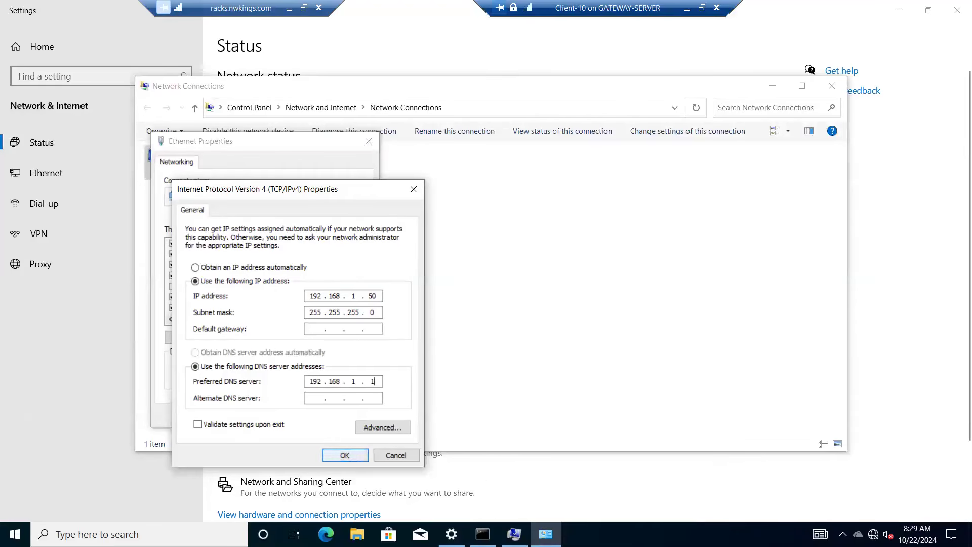
{"action": "left_click", "coordinate": [345, 455]}
{"action": "left_click", "coordinate": [299, 415]}
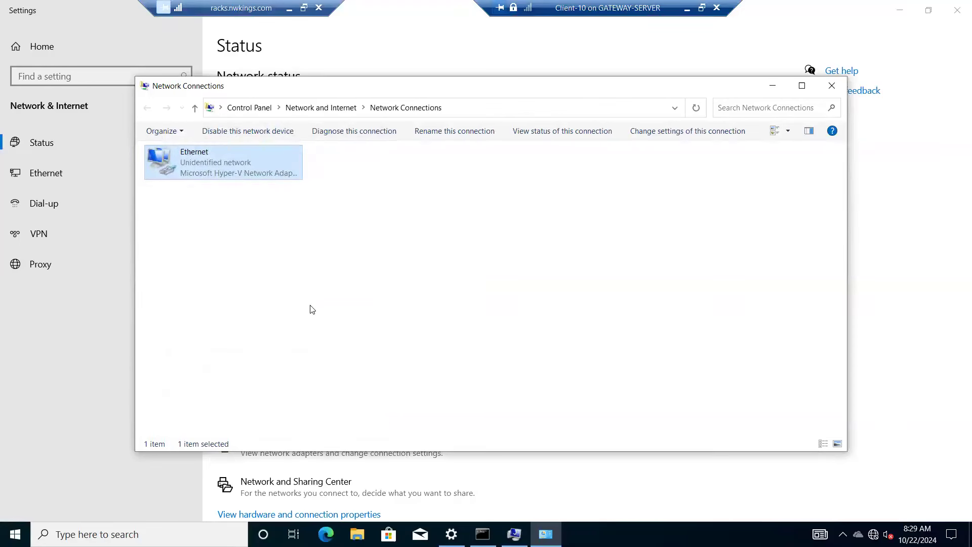
{"action": "left_click", "coordinate": [700, 108]}
{"action": "left_click", "coordinate": [832, 86]}
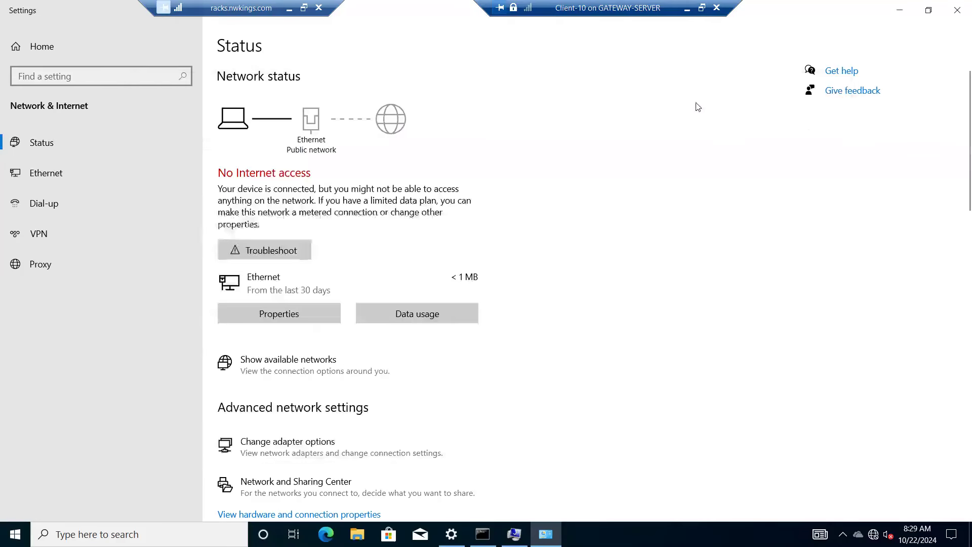
Step: Return to Hyper-V Manager and connect to Server-1 to check whether it has finished booting
{"action": "left_click", "coordinate": [688, 7]}
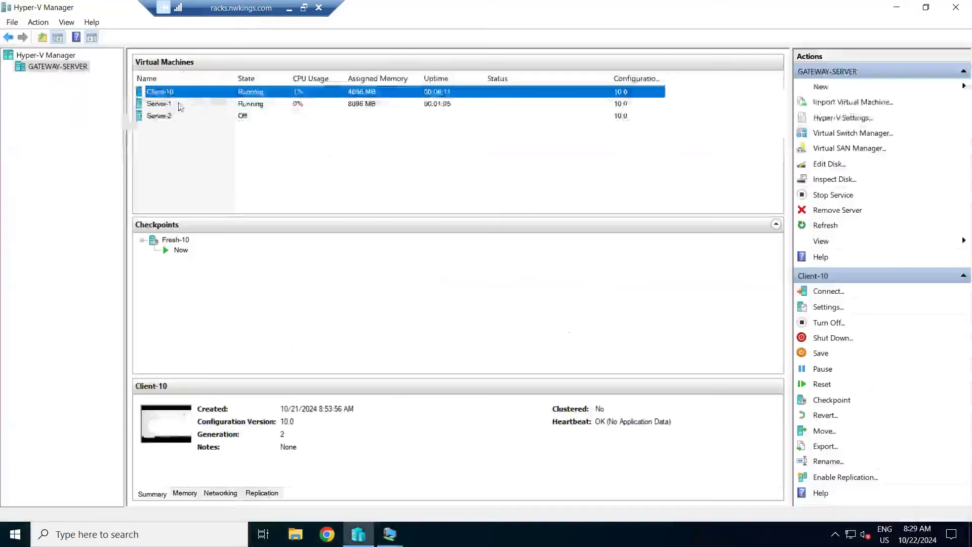
{"action": "left_click", "coordinate": [178, 105]}
{"action": "right_click", "coordinate": [178, 105]}
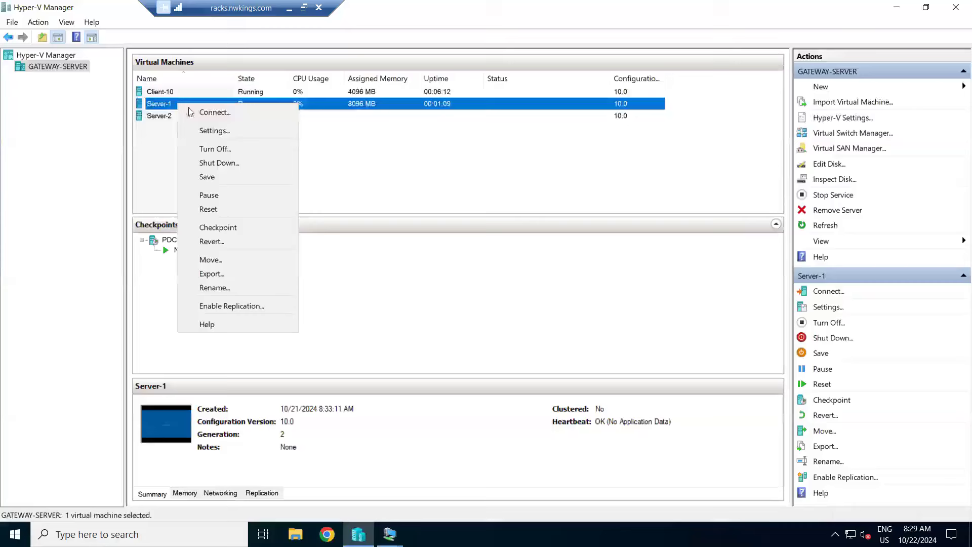
{"action": "left_click", "coordinate": [202, 114]}
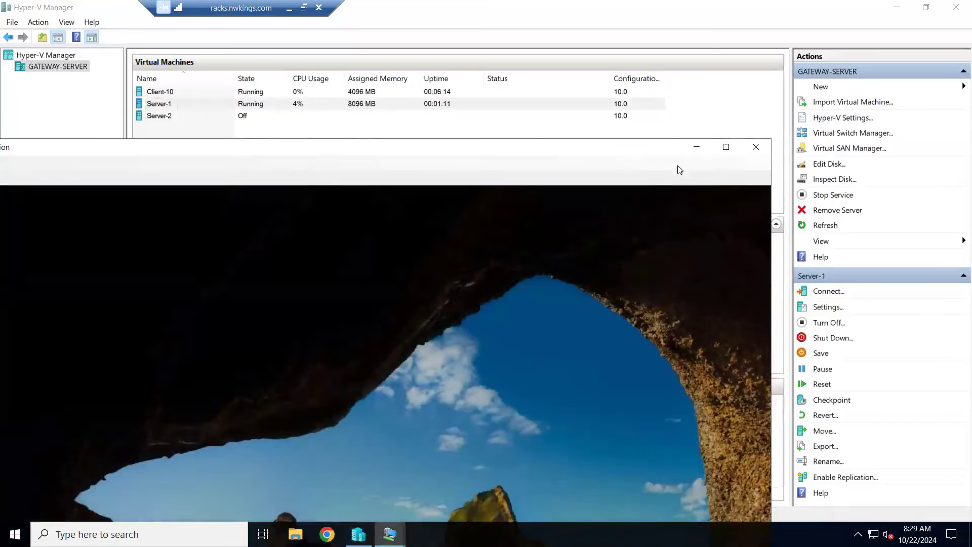
{"action": "left_click", "coordinate": [696, 150]}
Step: Connect to the Client-10 virtual machine again from Hyper-V Manager
{"action": "left_click", "coordinate": [261, 93]}
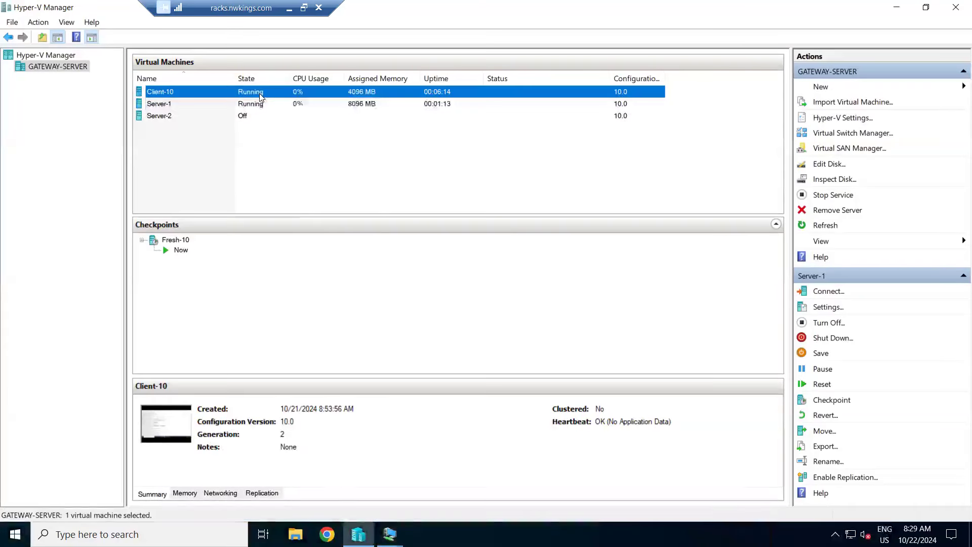
{"action": "right_click", "coordinate": [261, 93]}
{"action": "left_click", "coordinate": [294, 103]}
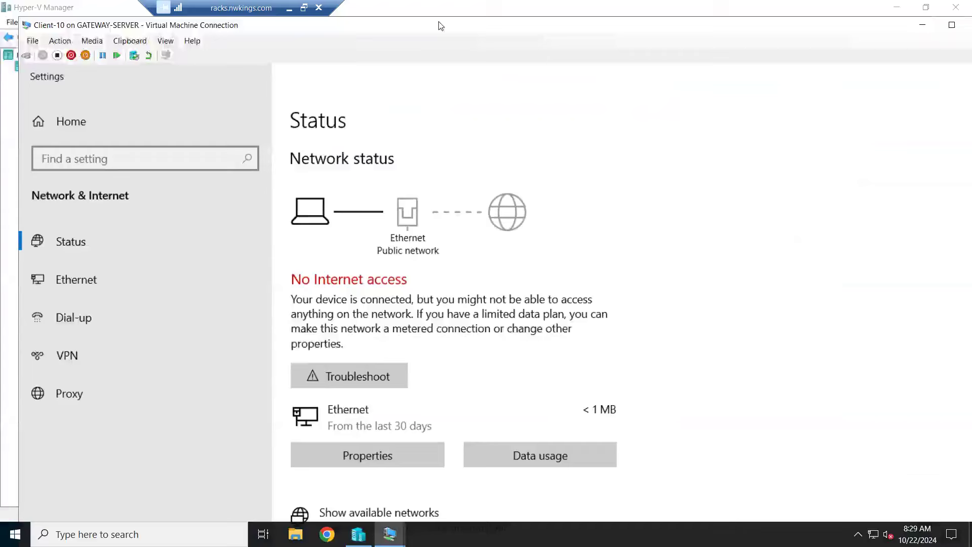
Step: Show the Client-10 console in full screen and ping nk.com again from its Command Prompt
{"action": "double_click", "coordinate": [439, 22]}
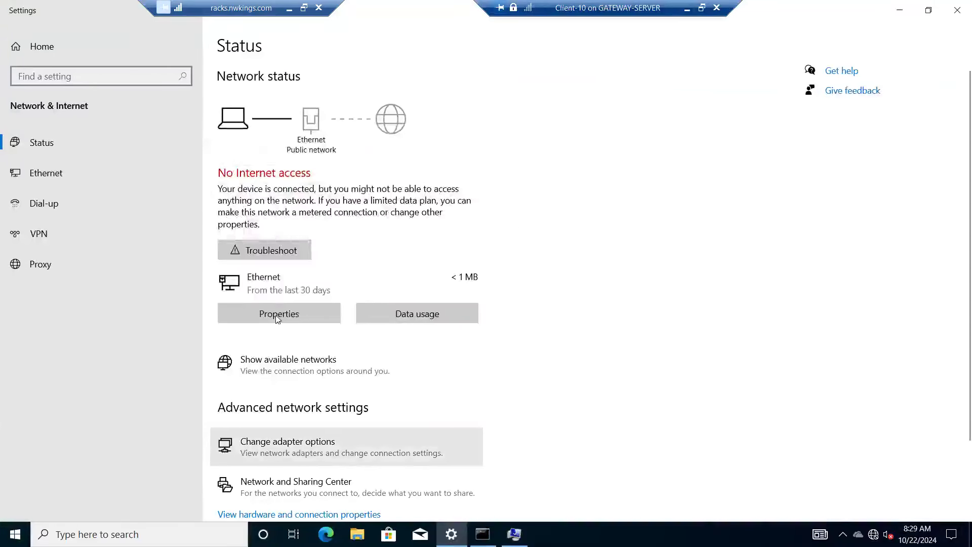
{"action": "key", "text": "alt+Tab"}
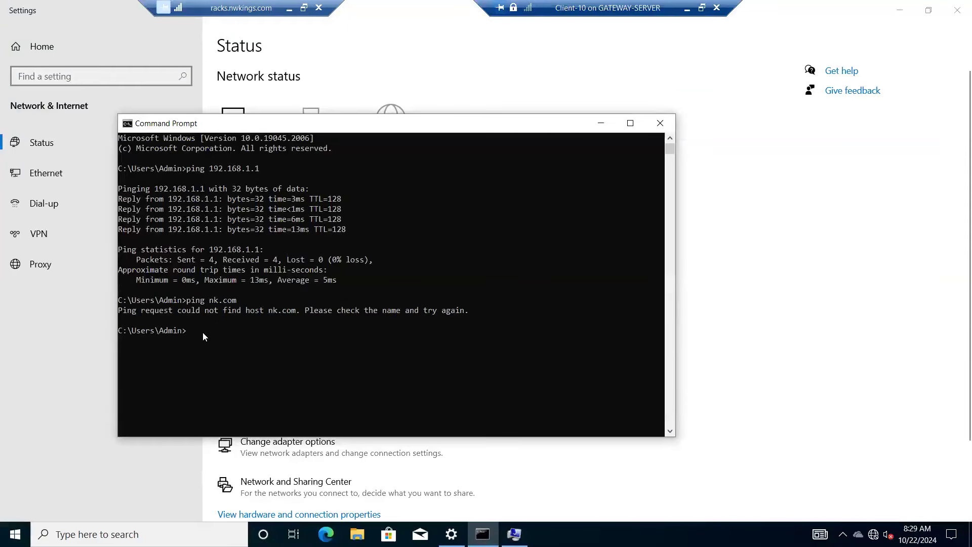
{"action": "key", "text": "Up"}
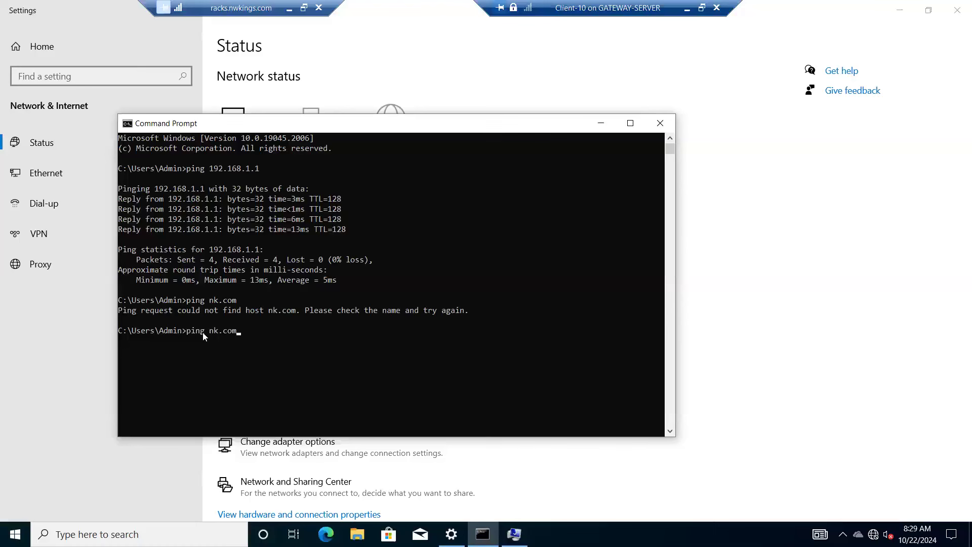
{"action": "key", "text": "Return"}
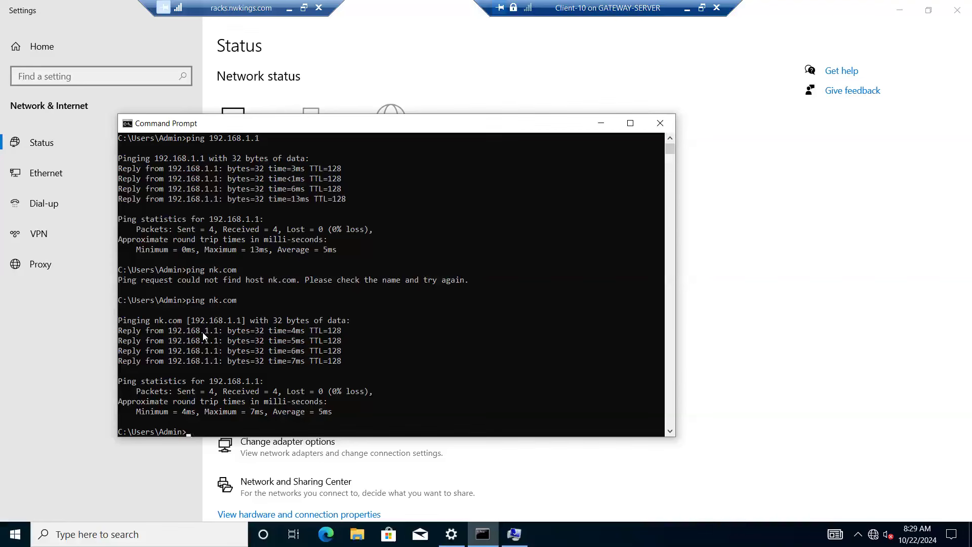
Step: Submit Client-10's domain change to nk.com, authorizing it with the administrator user name and the account password
{"action": "left_click", "coordinate": [514, 535]}
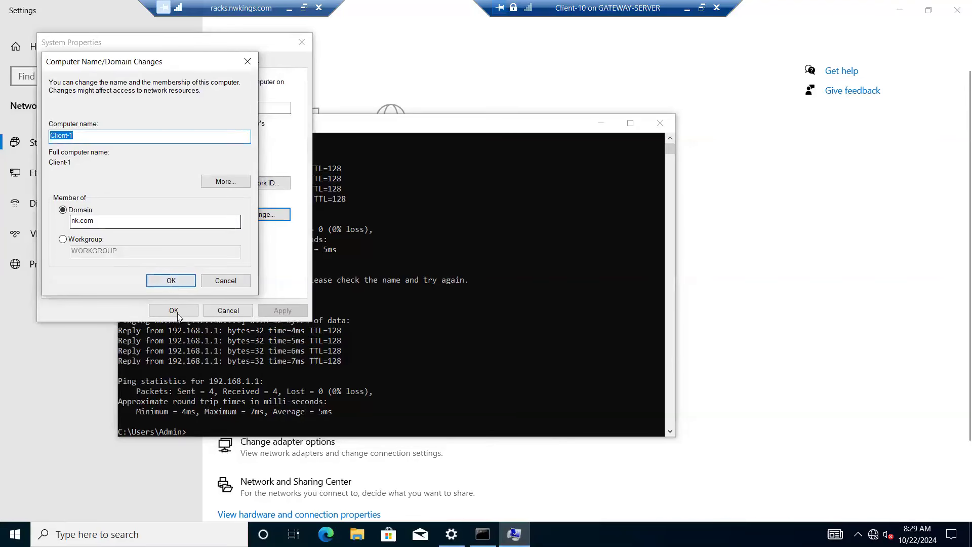
{"action": "left_click", "coordinate": [170, 280]}
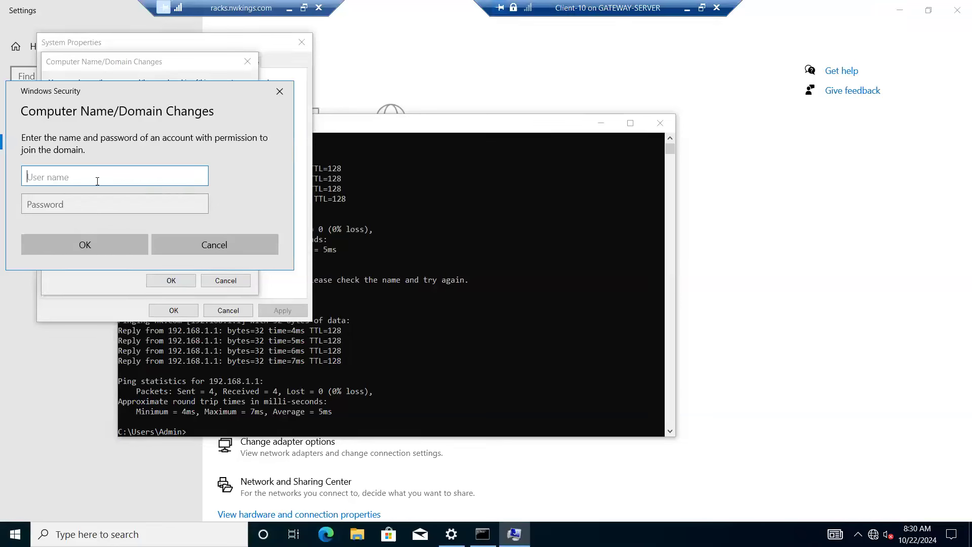
{"action": "type", "text": "administrator"}
{"action": "key", "text": "Tab"}
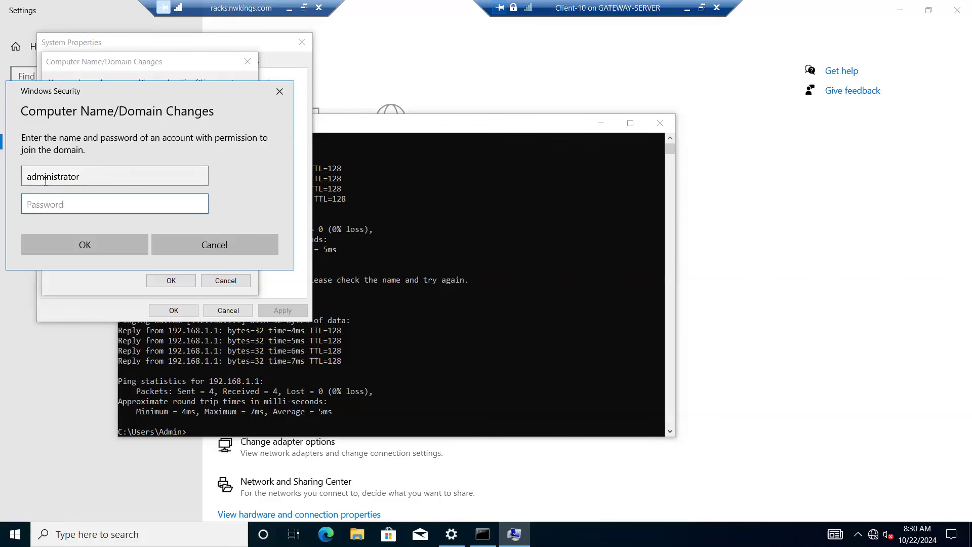
{"action": "type", "text": "•••••••••"}
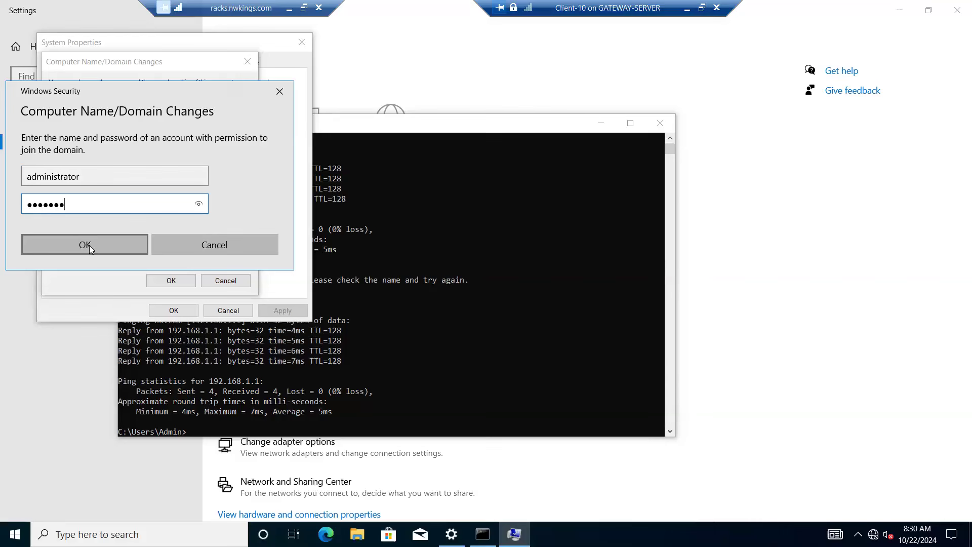
{"action": "left_click", "coordinate": [85, 245]}
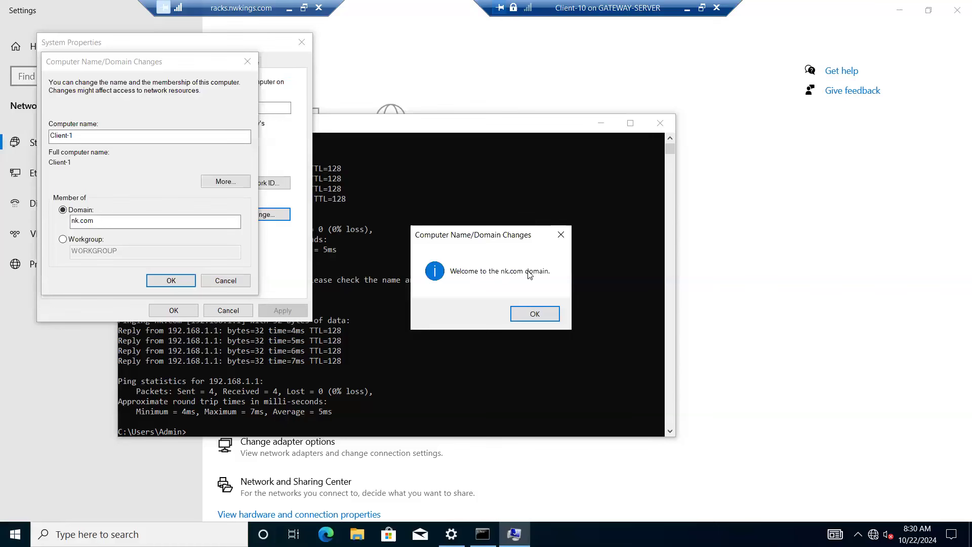
Step: Acknowledge the domain change messages, close System Properties and restart Client-10 to apply the domain membership
{"action": "left_click", "coordinate": [537, 313]}
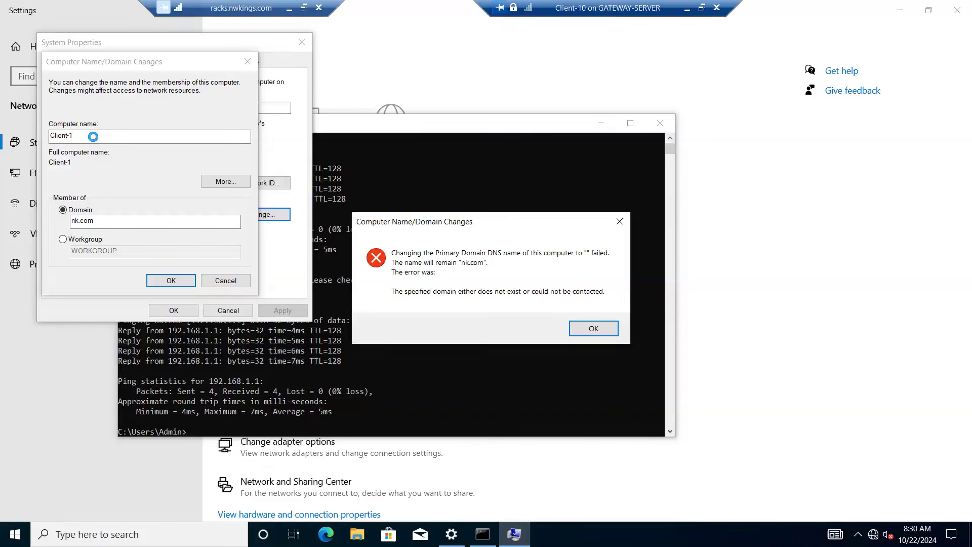
{"action": "left_click", "coordinate": [599, 331]}
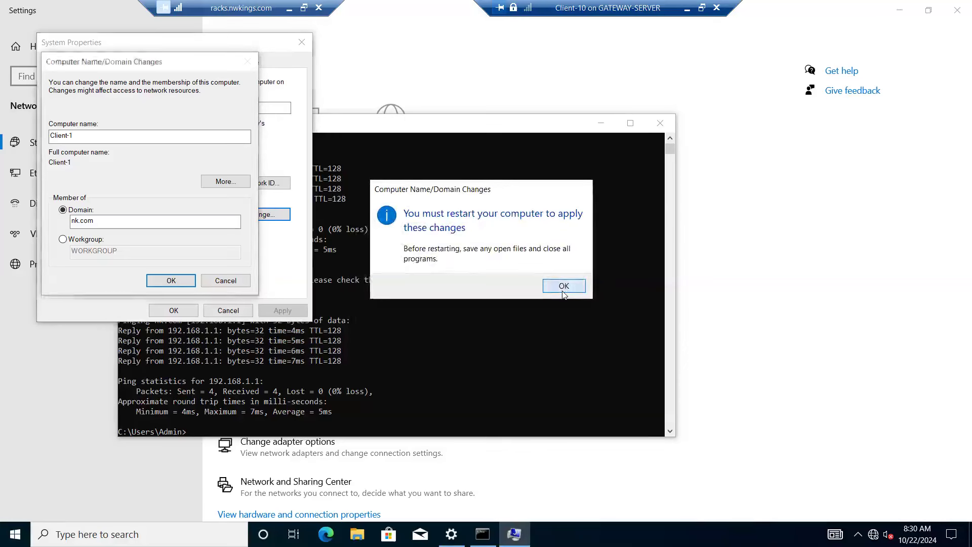
{"action": "left_click", "coordinate": [563, 287]}
{"action": "left_click", "coordinate": [172, 310]}
{"action": "left_click", "coordinate": [482, 282]}
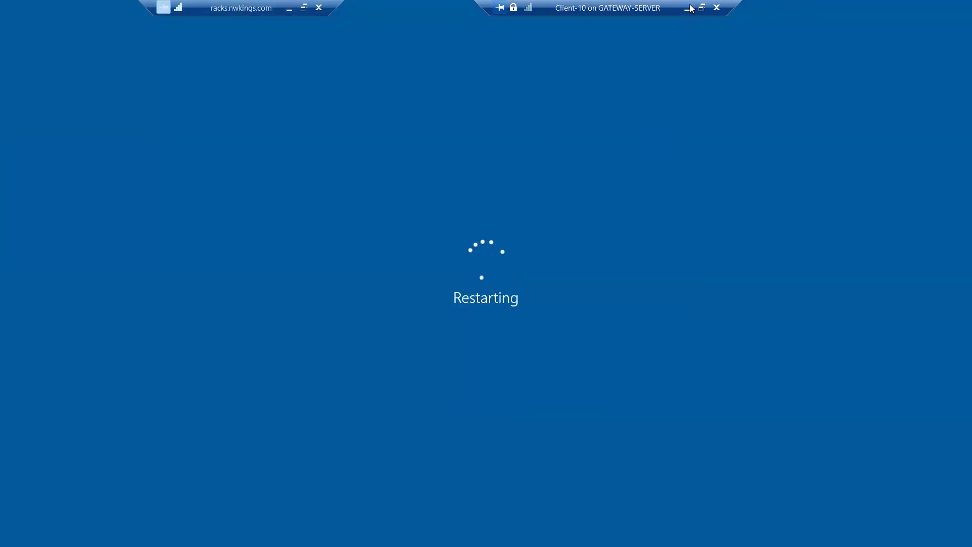
Step: Return to Hyper-V Manager, connect to Server-1 and bring up its sign-in screen in full screen
{"action": "left_click", "coordinate": [702, 8]}
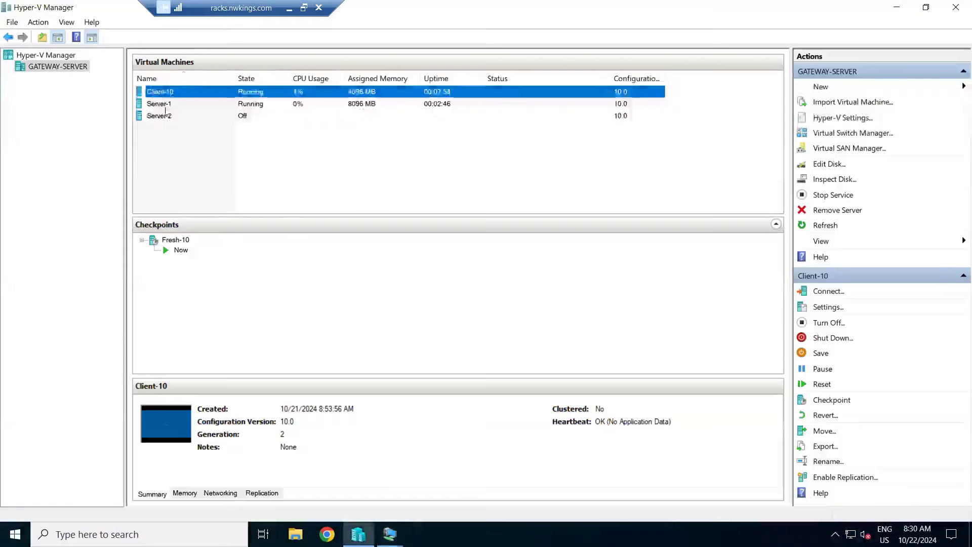
{"action": "left_click", "coordinate": [165, 104]}
{"action": "right_click", "coordinate": [165, 105]}
{"action": "left_click", "coordinate": [201, 118]}
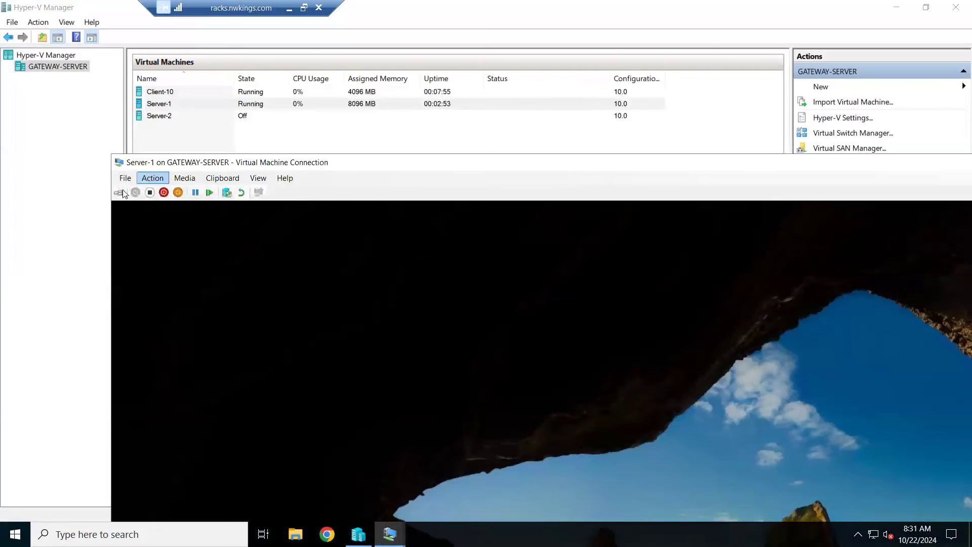
{"action": "left_click", "coordinate": [118, 193]}
{"action": "double_click", "coordinate": [300, 164]}
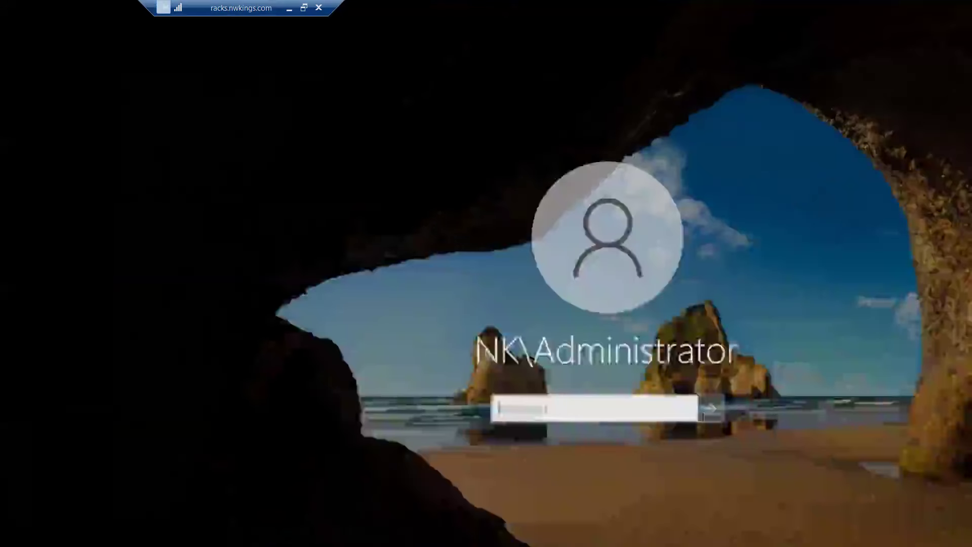
Step: Sign in to Server-1 as NK\Administrator with the account password
{"action": "type", "text": "•••••••••"}
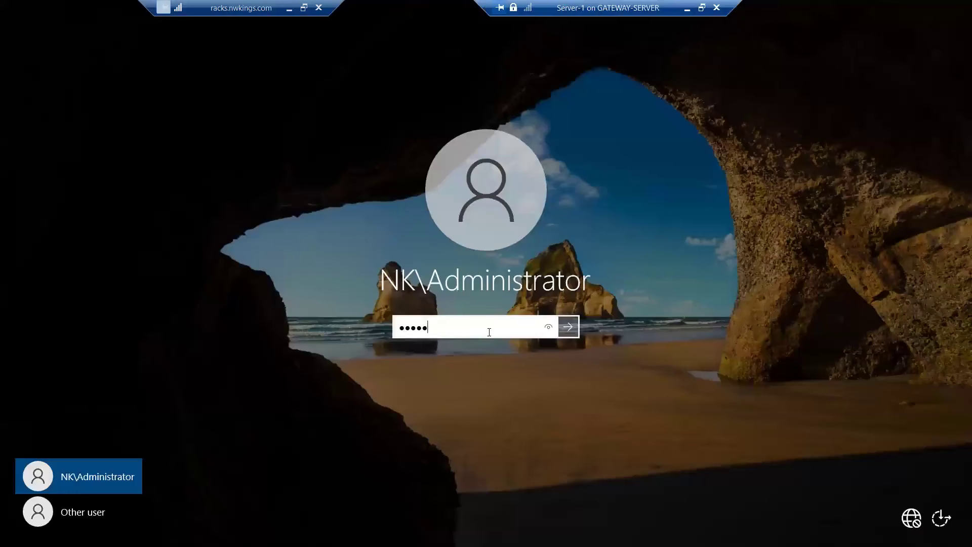
{"action": "key", "text": "Return"}
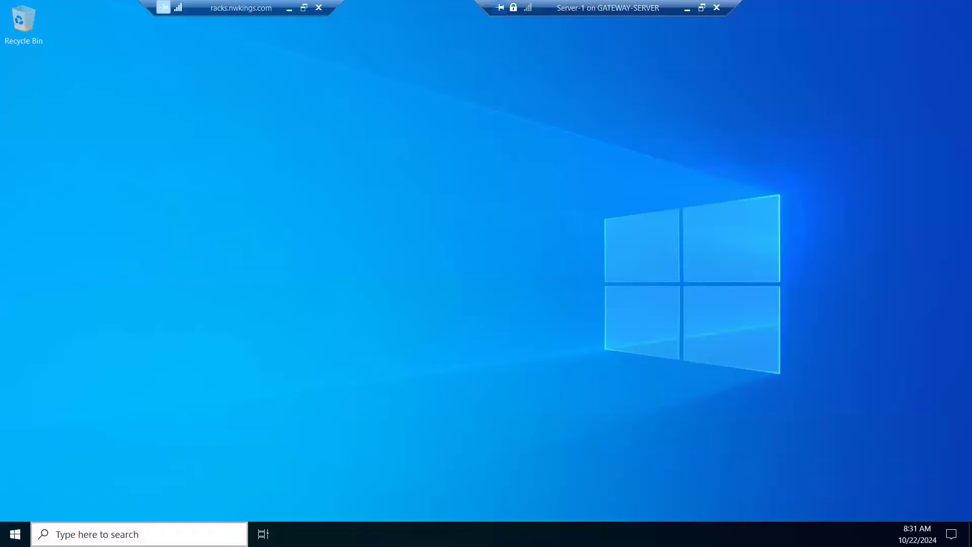
Step: Launch dsa.msc on Server-1 and dismiss the Shutdown Event Tracker and the Windows Admin Center notice
{"action": "right_click", "coordinate": [16, 534]}
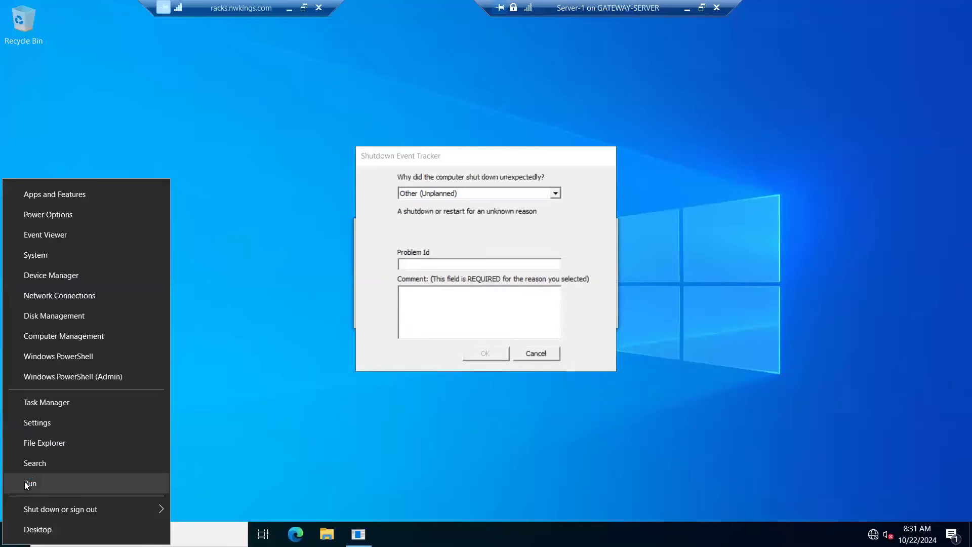
{"action": "left_click", "coordinate": [29, 483]}
{"action": "type", "text": "dsa.msc"}
{"action": "key", "text": "Return"}
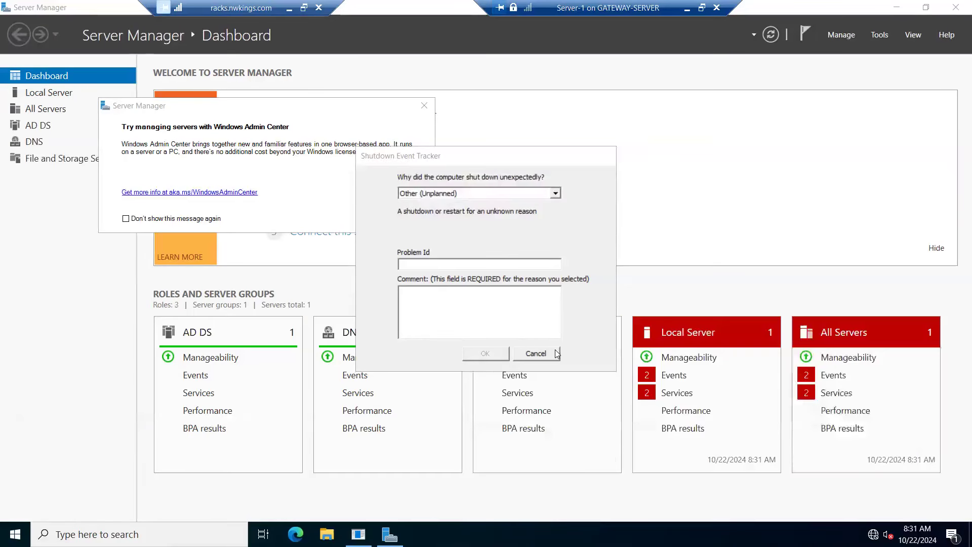
{"action": "left_click", "coordinate": [536, 353]}
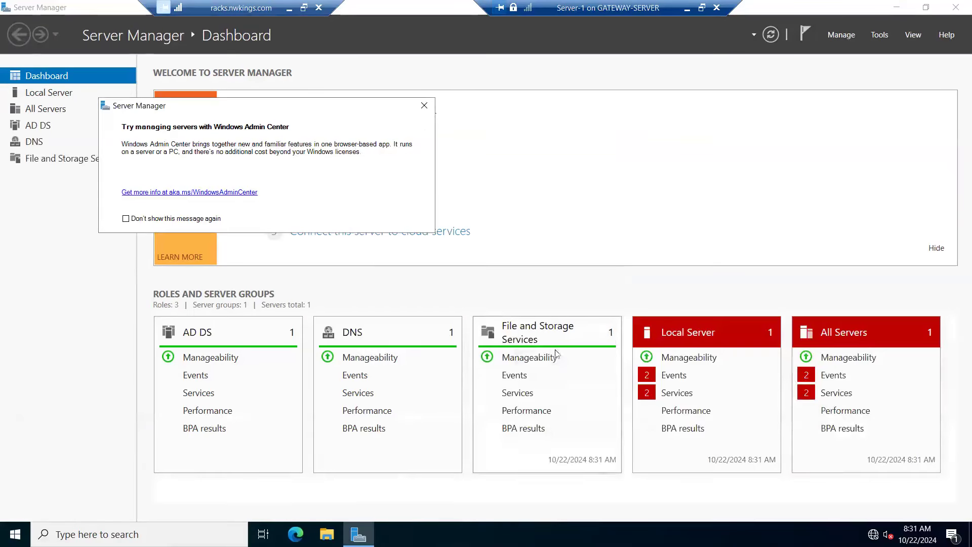
{"action": "left_click", "coordinate": [424, 107]}
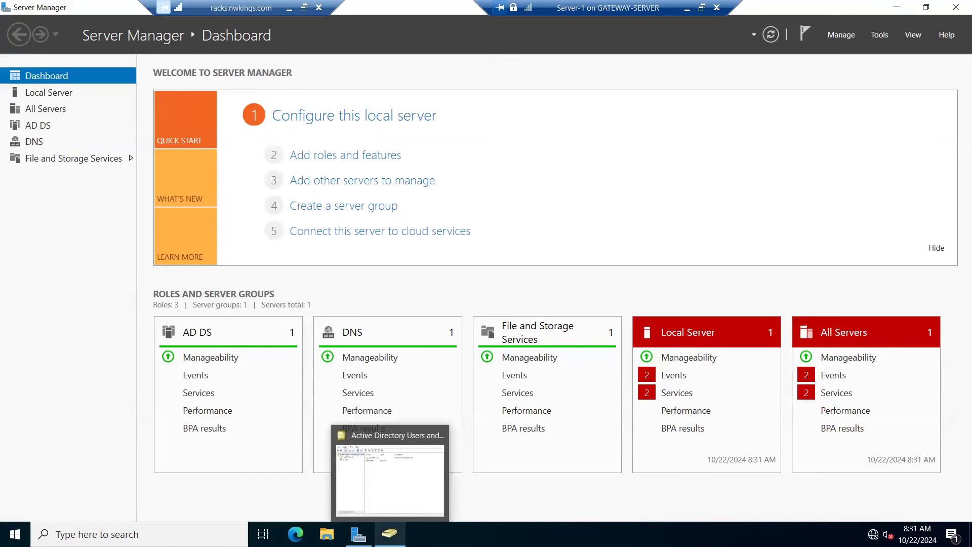
Step: In Active Directory Users and Computers, expand nk.com and examine the Computers and Users containers for joined machines and user accounts
{"action": "left_click", "coordinate": [389, 533]}
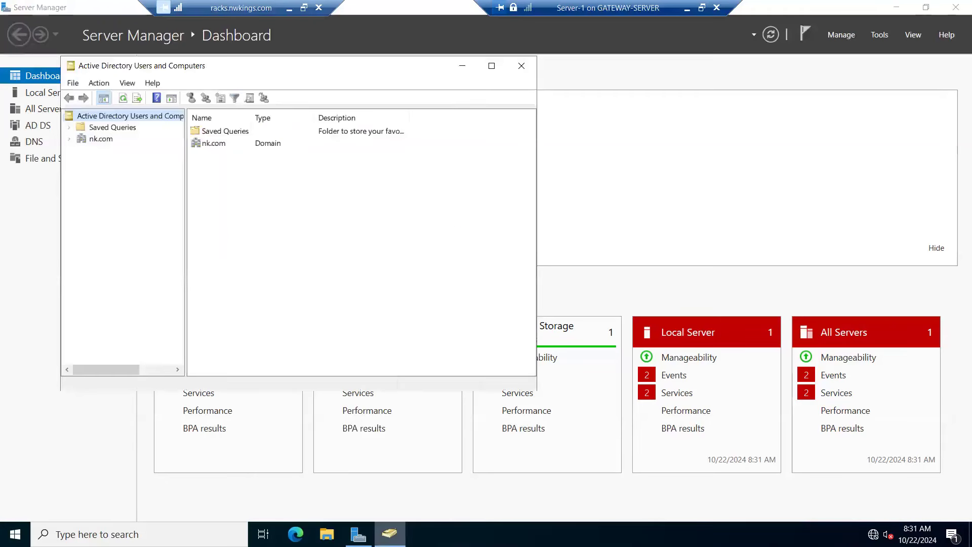
{"action": "left_click", "coordinate": [69, 140]}
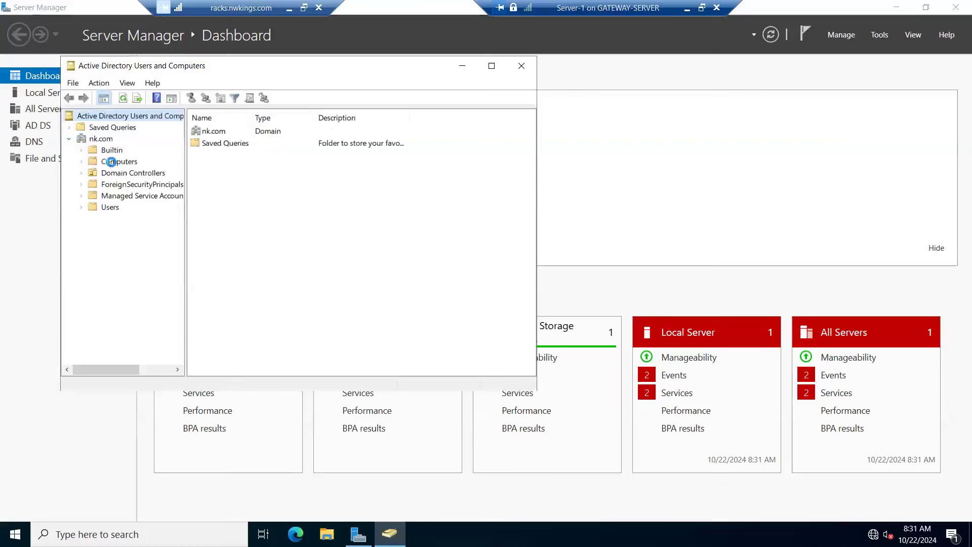
{"action": "left_click", "coordinate": [113, 163]}
{"action": "left_click_drag", "start_coordinate": [253, 119], "coordinate": [281, 119]}
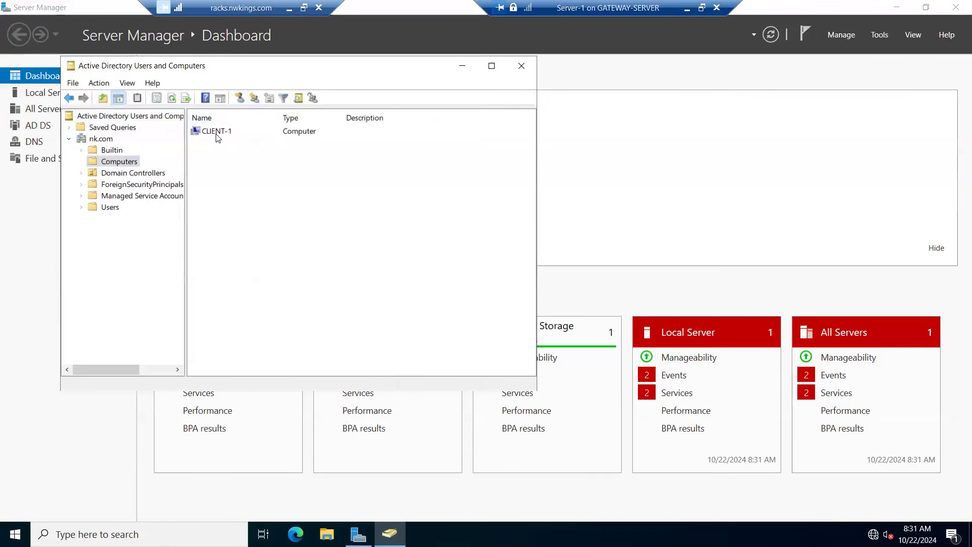
{"action": "left_click", "coordinate": [218, 132]}
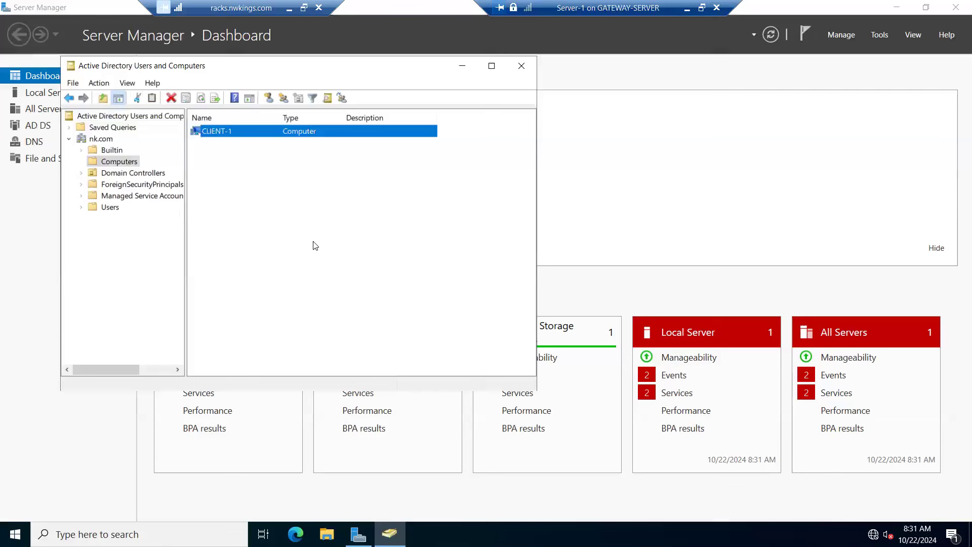
{"action": "left_click", "coordinate": [111, 208]}
{"action": "scroll", "coordinate": [218, 304], "scroll_direction": "down", "scroll_amount": 2}
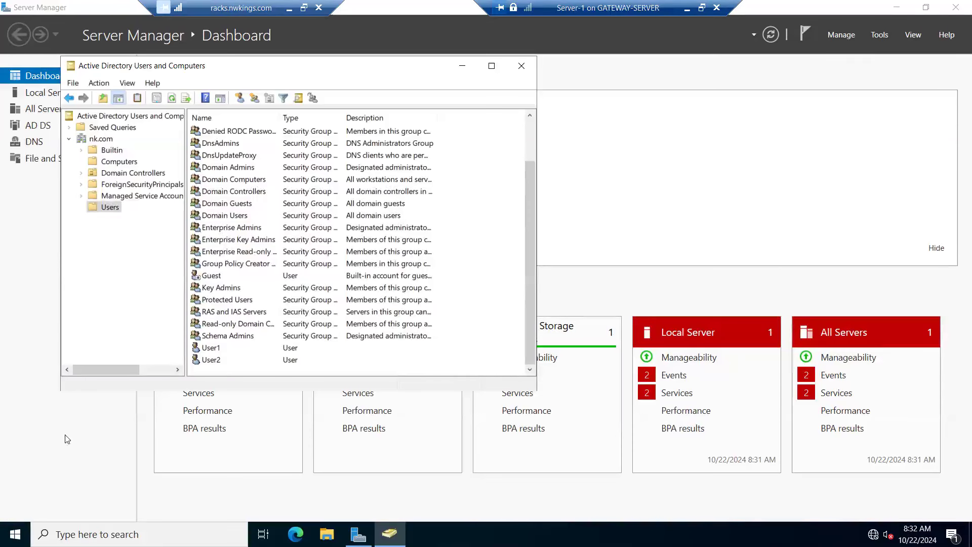
Step: Return to Hyper-V Manager, connect to Client-10 and bring up its sign-in screen in full screen
{"action": "left_click", "coordinate": [688, 8]}
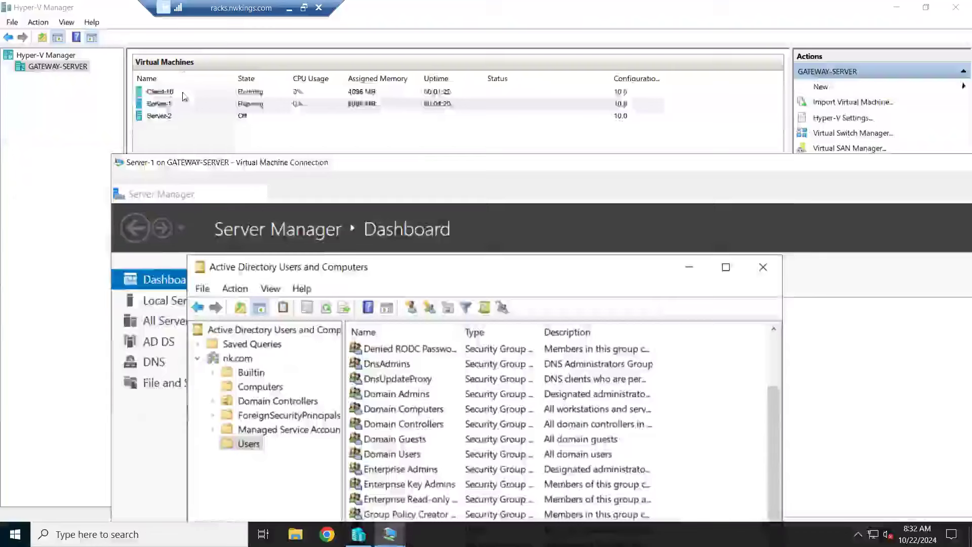
{"action": "left_click", "coordinate": [184, 93]}
{"action": "right_click", "coordinate": [184, 96]}
{"action": "left_click", "coordinate": [212, 102]}
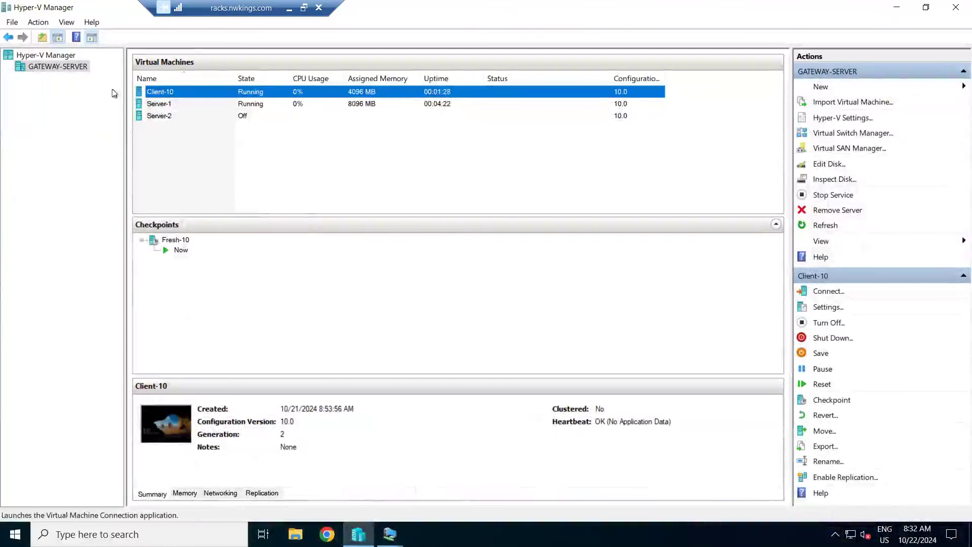
{"action": "left_click", "coordinate": [25, 56]}
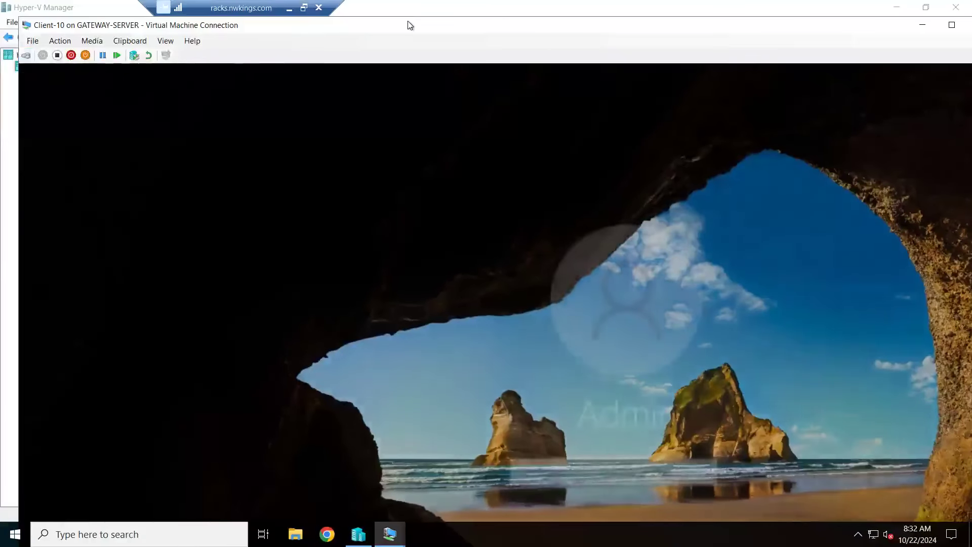
{"action": "double_click", "coordinate": [410, 26]}
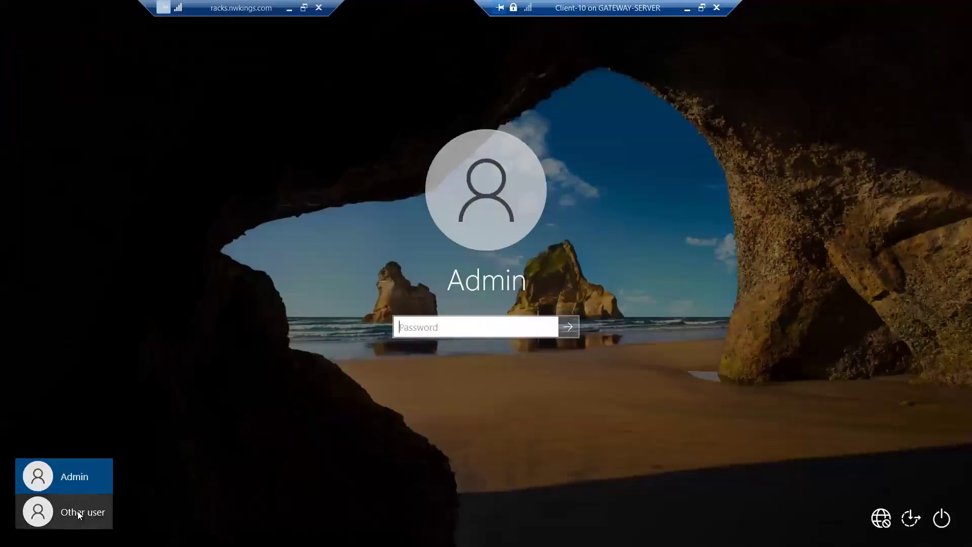
Step: Choose the other-user sign-in on Client-10 and enter user1 as the user name, leaving out the domain suffix
{"action": "left_click", "coordinate": [79, 514]}
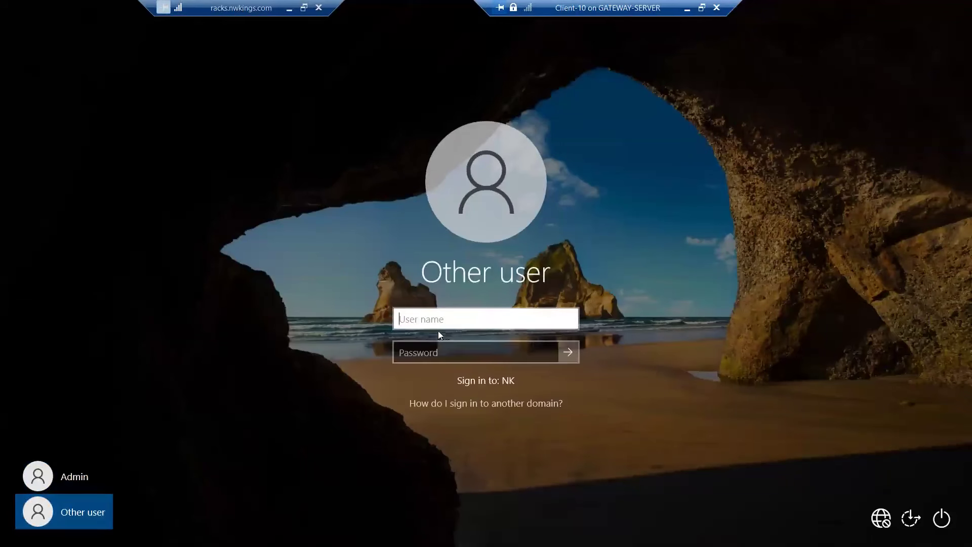
{"action": "type", "text": "user1"}
{"action": "type", "text": "@nk"}
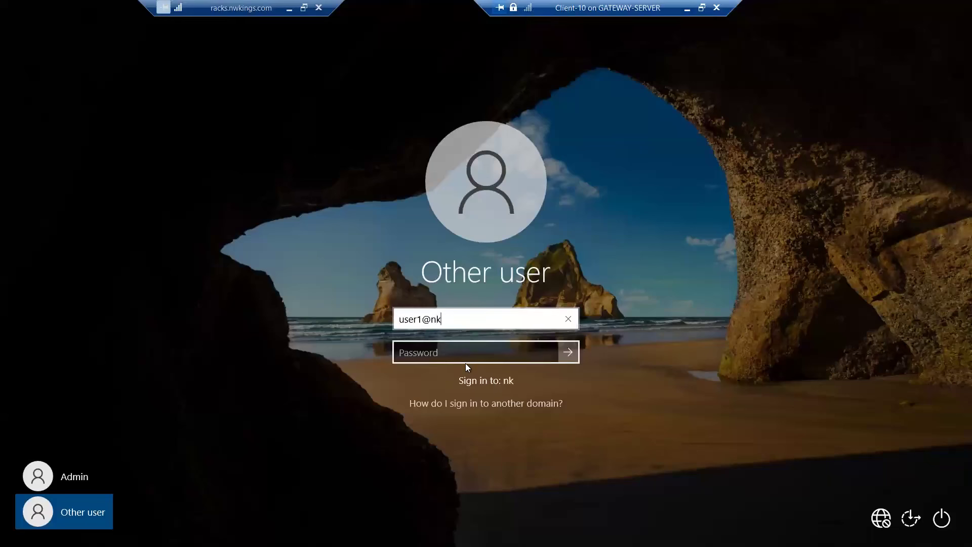
{"action": "type", "text": ".com"}
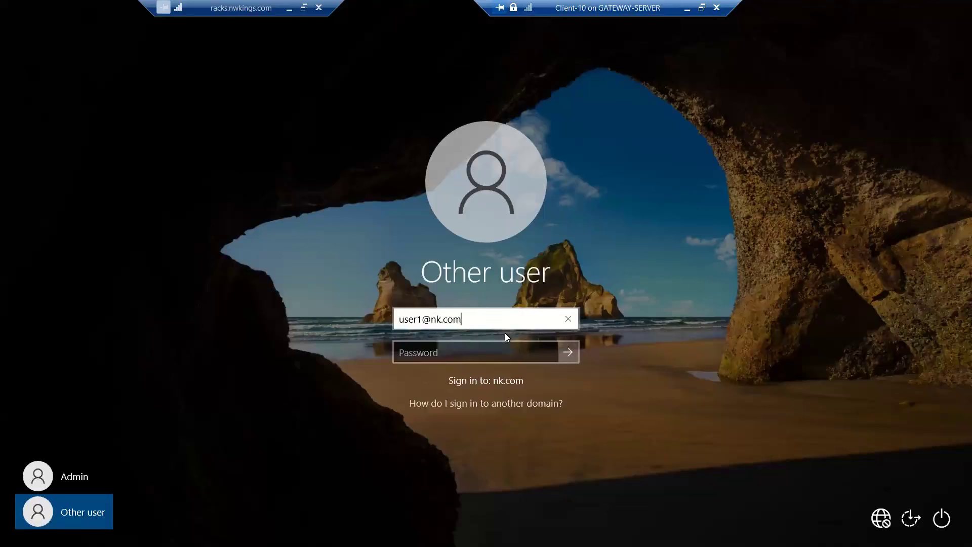
{"action": "key", "text": "BackSpace"}
{"action": "key", "text": "BackSpace"}
{"action": "key", "text": "BackSpace"}
{"action": "key", "text": "BackSpace"}
{"action": "key", "text": "BackSpace"}
{"action": "key", "text": "BackSpace"}
{"action": "key", "text": "BackSpace"}
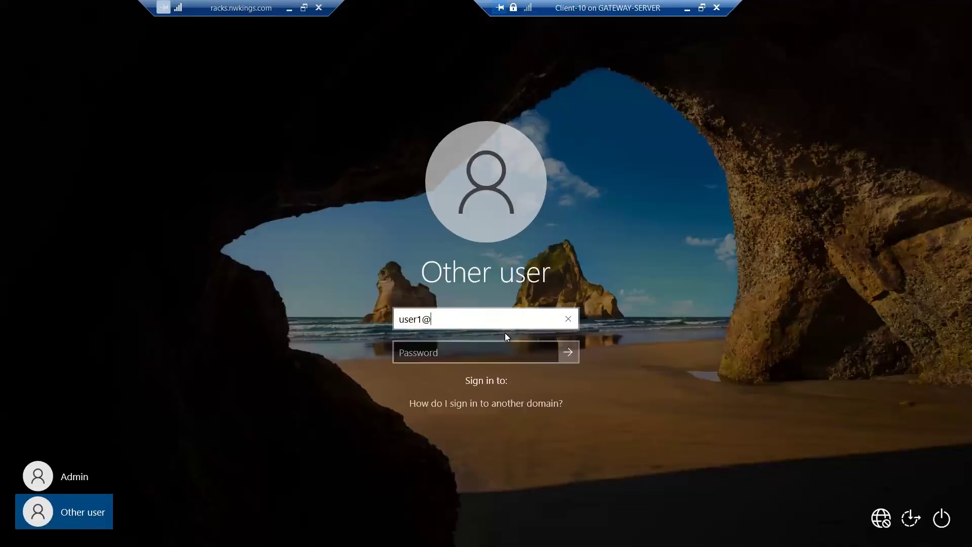
Step: Enter the password of the user1 domain account and sign in to Client-10
{"action": "left_click", "coordinate": [448, 349]}
{"action": "type", "text": "••••"}
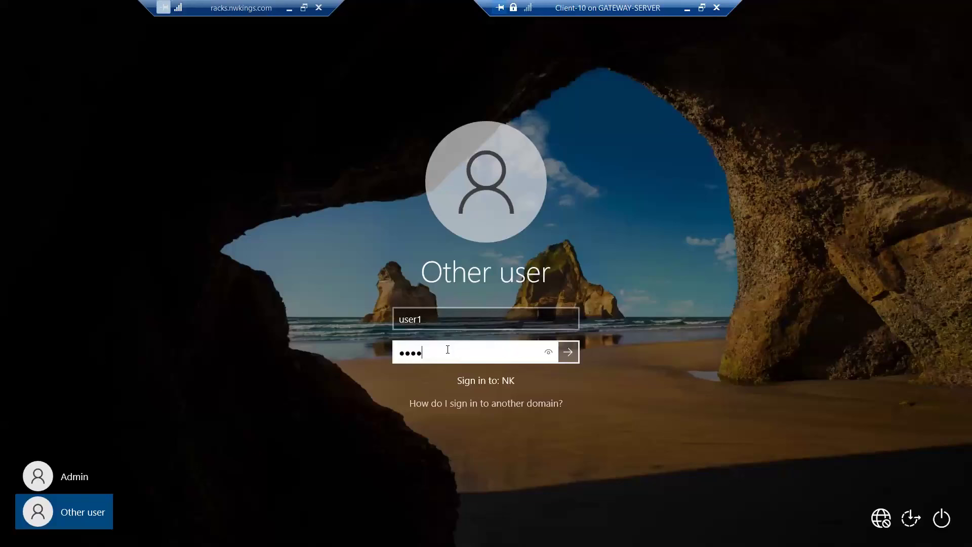
{"action": "type", "text": "•••••"}
{"action": "key", "text": "Return"}
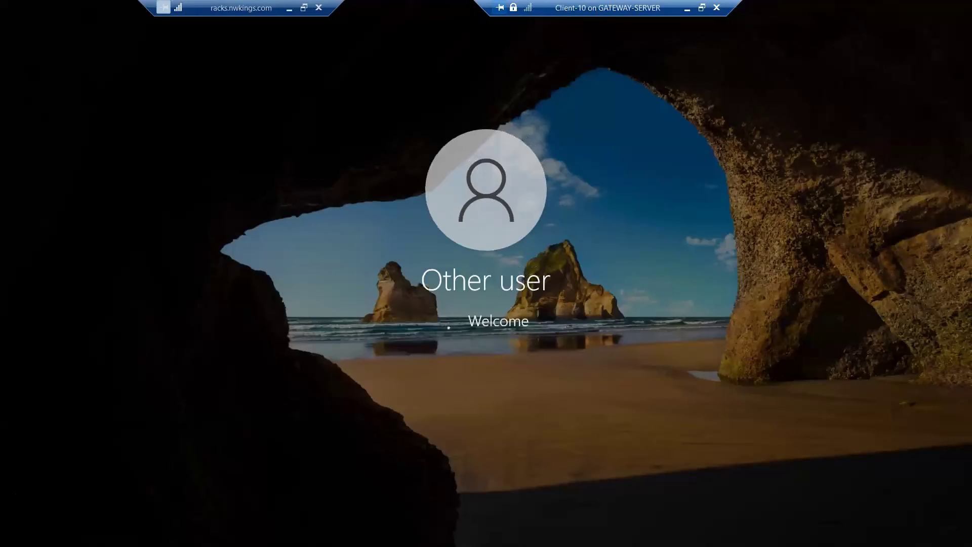
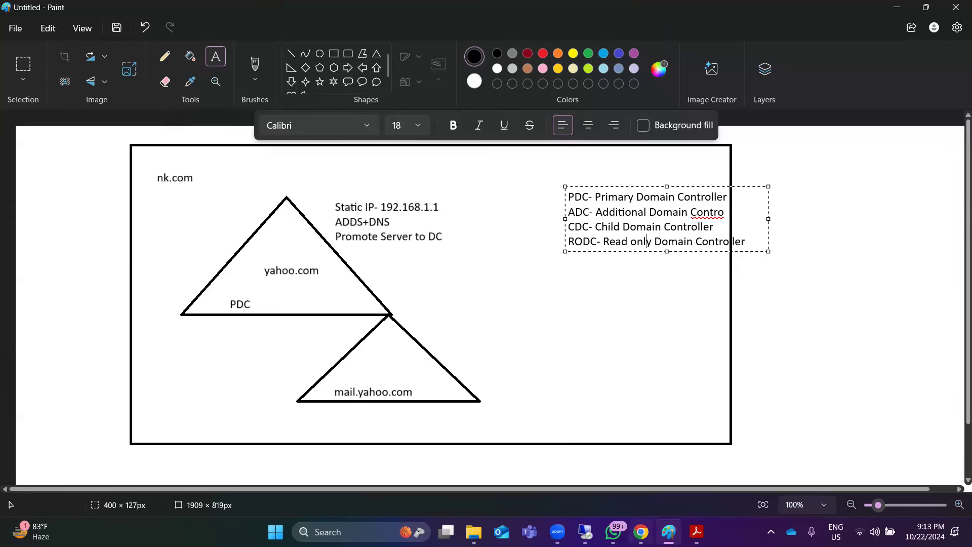
Step: Switch to Hyper-V Manager, connect to the Client-2 virtual machine and show it in full screen
{"action": "mouse_move", "coordinate": [586, 531]}
{"action": "left_click", "coordinate": [585, 468]}
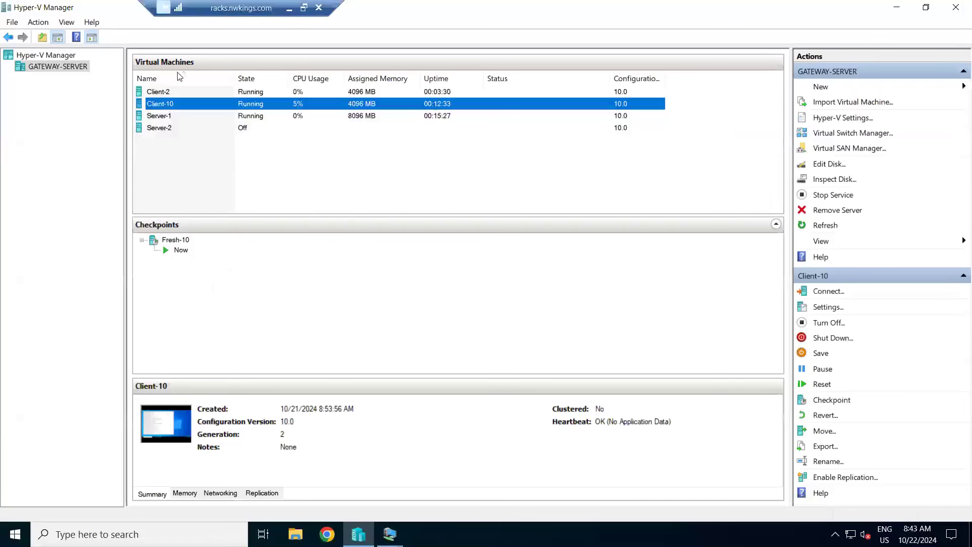
{"action": "left_click", "coordinate": [171, 117]}
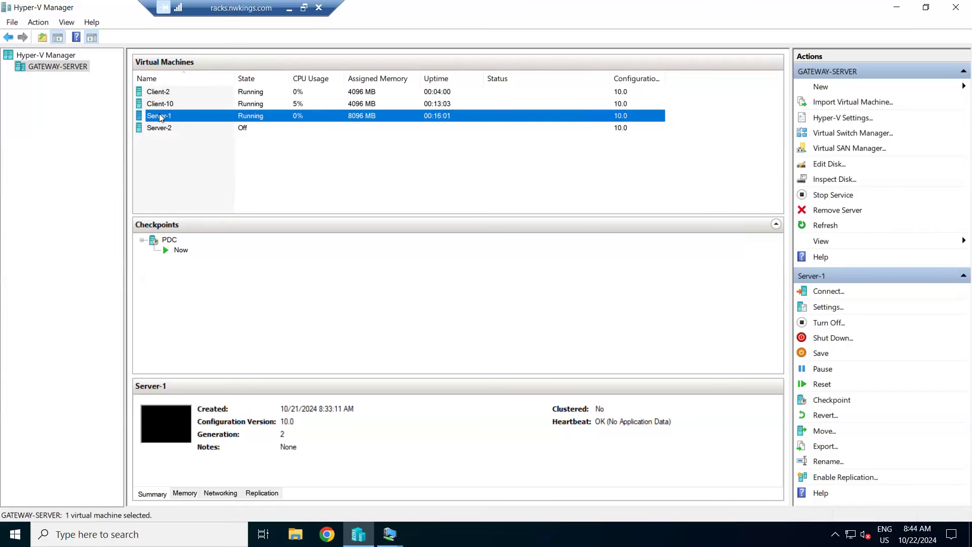
{"action": "left_click", "coordinate": [160, 116]}
{"action": "left_click", "coordinate": [168, 92]}
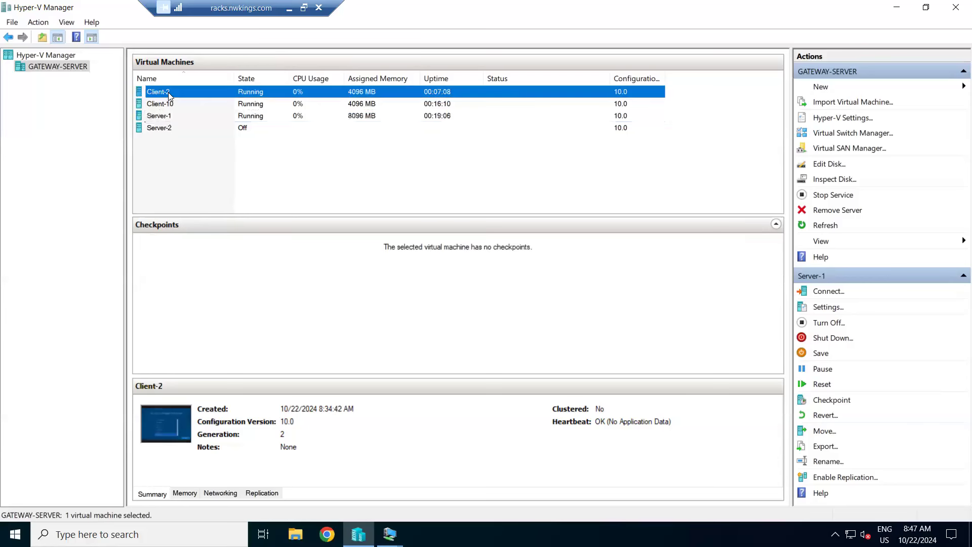
{"action": "right_click", "coordinate": [168, 92]}
{"action": "left_click", "coordinate": [193, 103]}
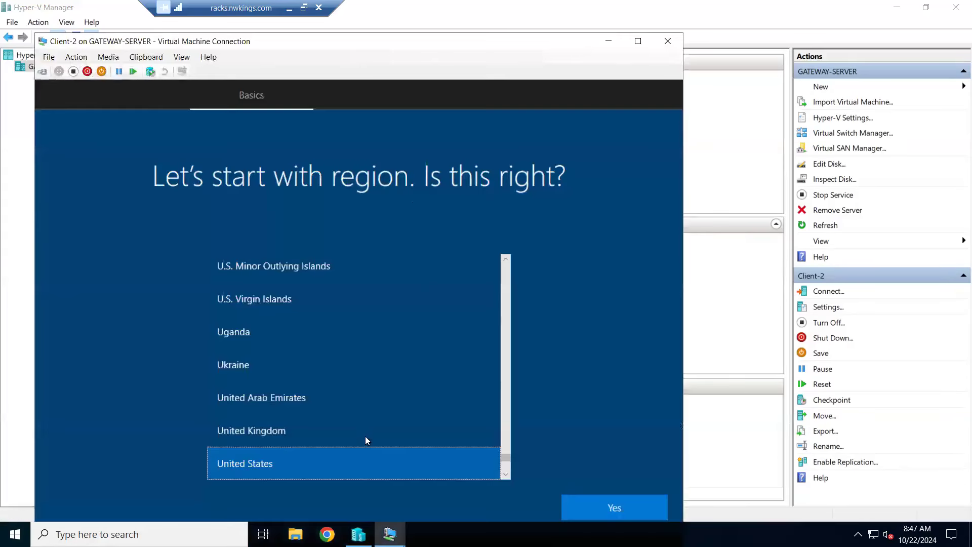
{"action": "left_click", "coordinate": [638, 42]}
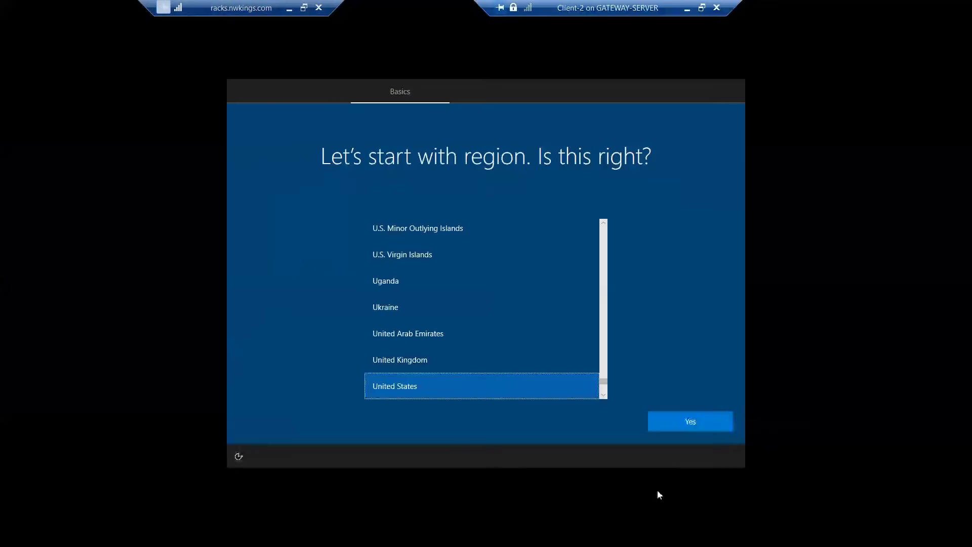
Step: In Client-2's Windows setup, accept United States and the US keyboard layout, skip a second layout, and minimize the session
{"action": "left_click", "coordinate": [686, 422]}
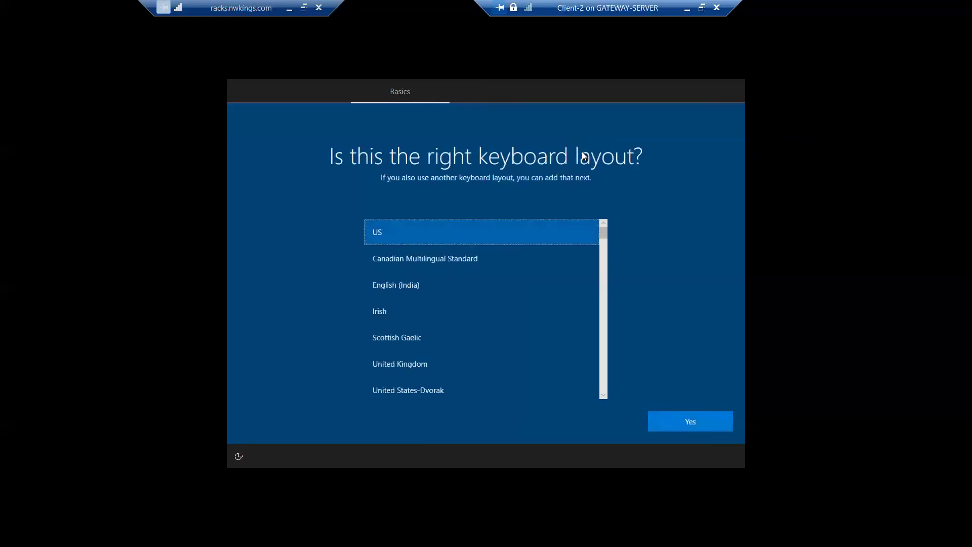
{"action": "left_click", "coordinate": [409, 283]}
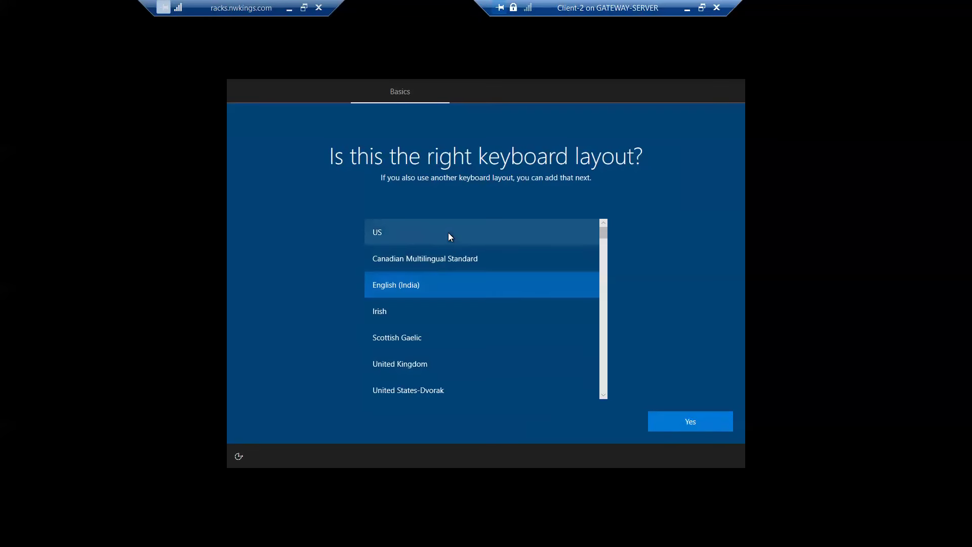
{"action": "left_click", "coordinate": [446, 234]}
{"action": "left_click", "coordinate": [700, 430]}
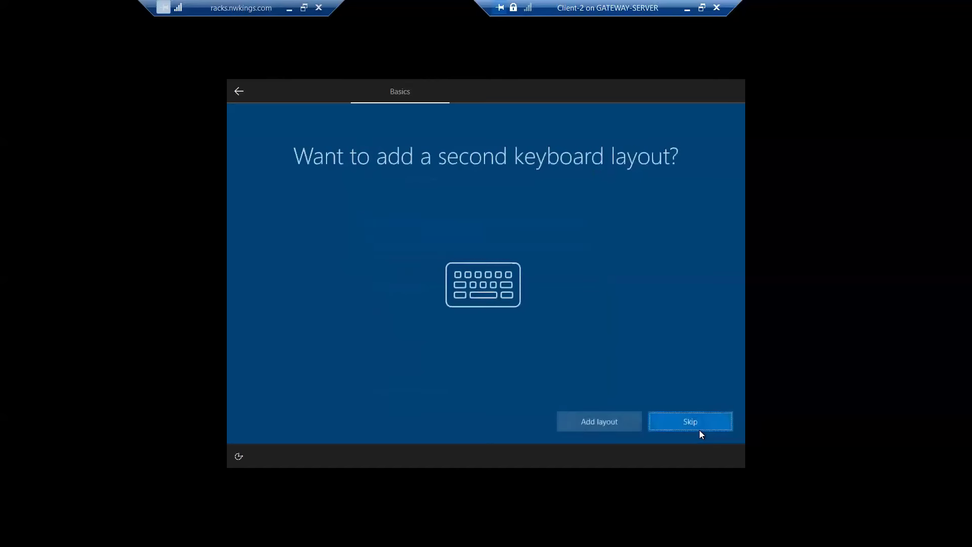
{"action": "left_click", "coordinate": [689, 423]}
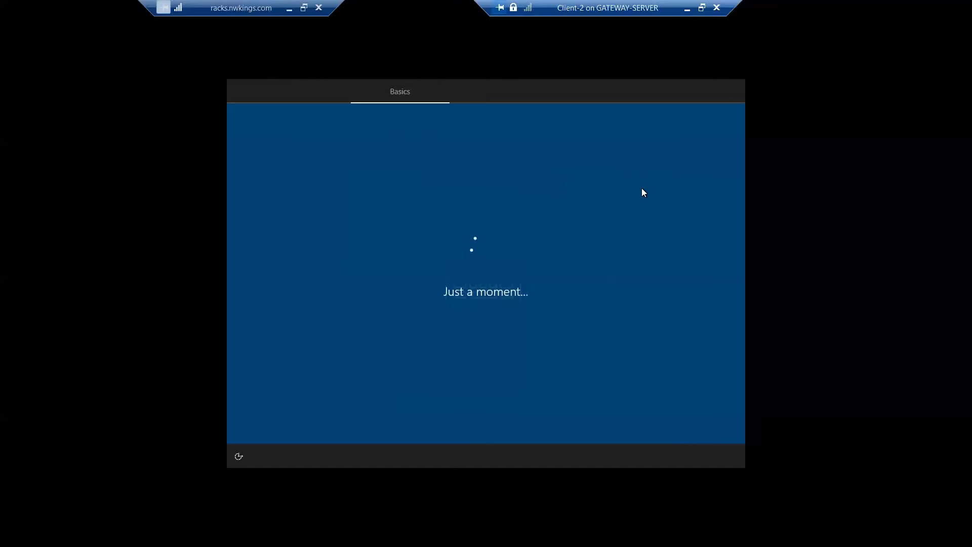
{"action": "left_click", "coordinate": [689, 8]}
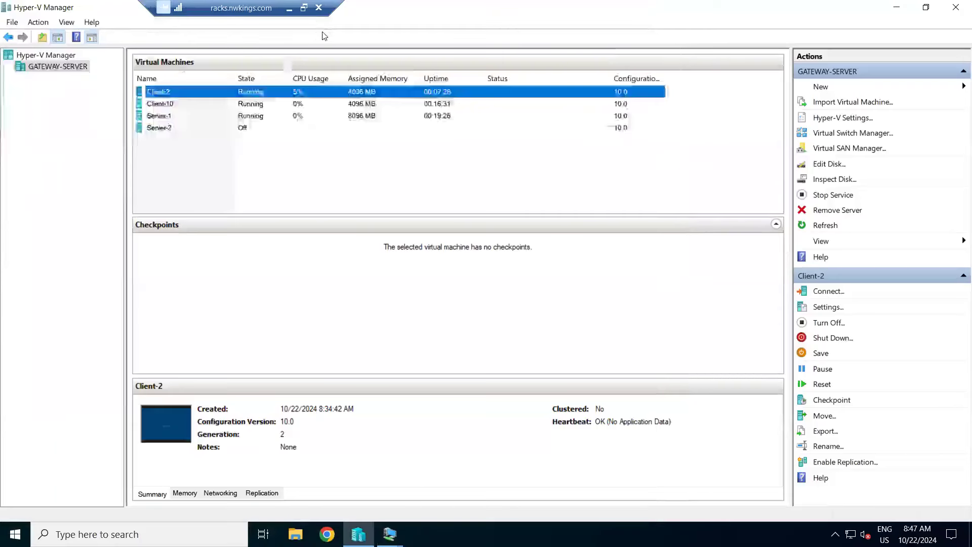
Step: Apply the Fresh-Server checkpoint to the Server-2 virtual machine without creating a new checkpoint
{"action": "left_click", "coordinate": [162, 130]}
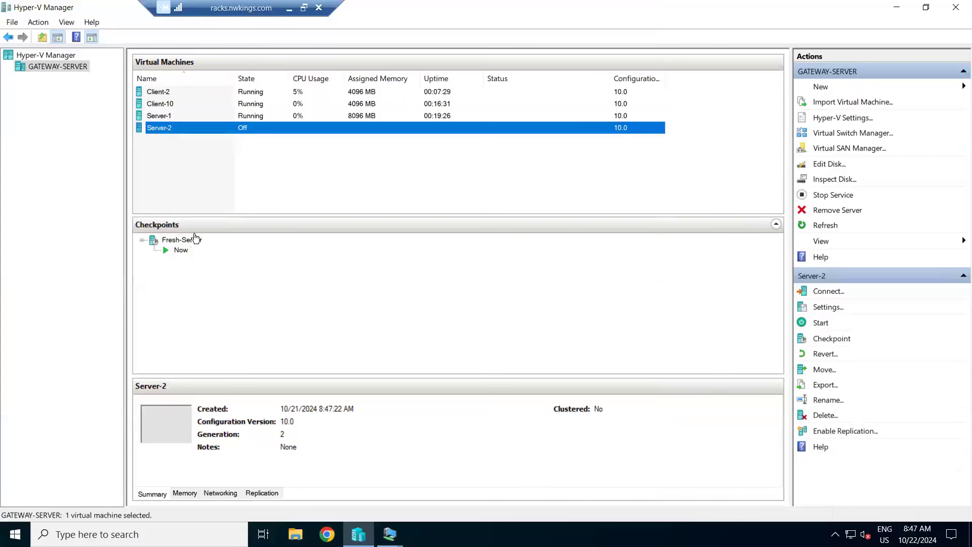
{"action": "left_click", "coordinate": [184, 240]}
{"action": "right_click", "coordinate": [183, 240]}
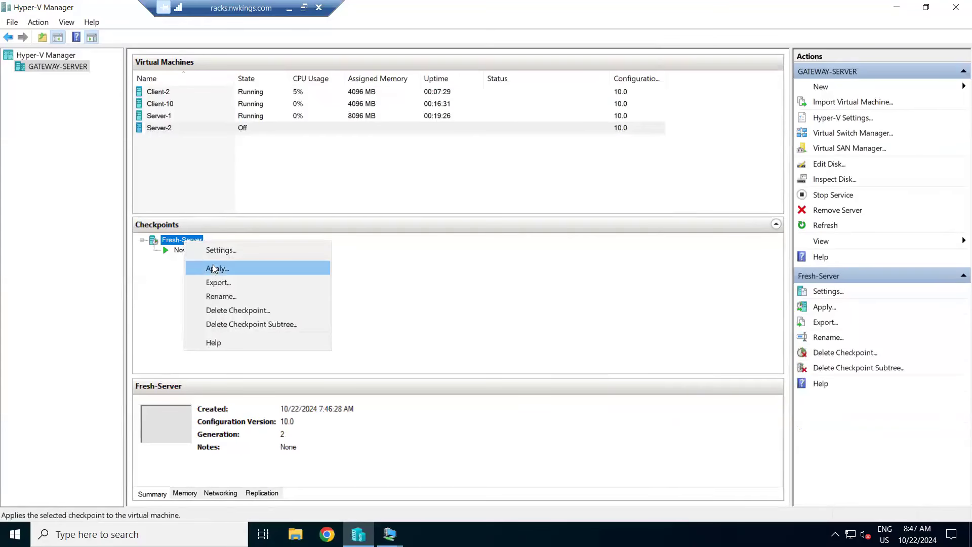
{"action": "left_click", "coordinate": [215, 268]}
{"action": "left_click", "coordinate": [576, 273]}
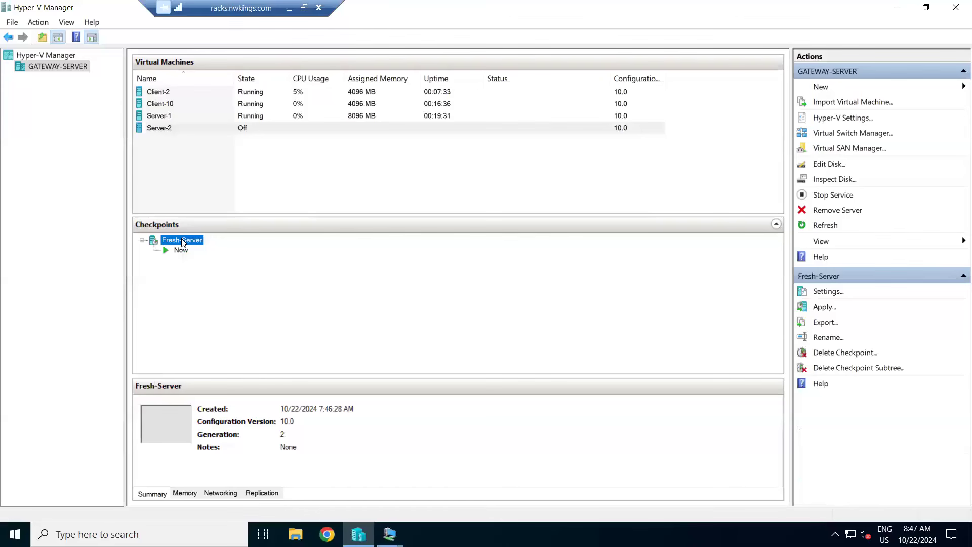
{"action": "right_click", "coordinate": [183, 240]}
{"action": "left_click", "coordinate": [213, 268]}
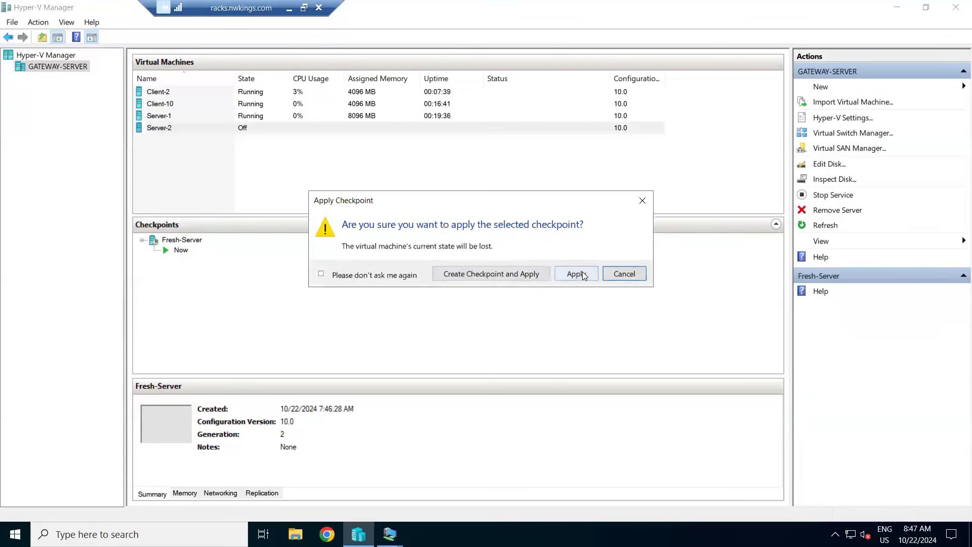
{"action": "left_click", "coordinate": [576, 274]}
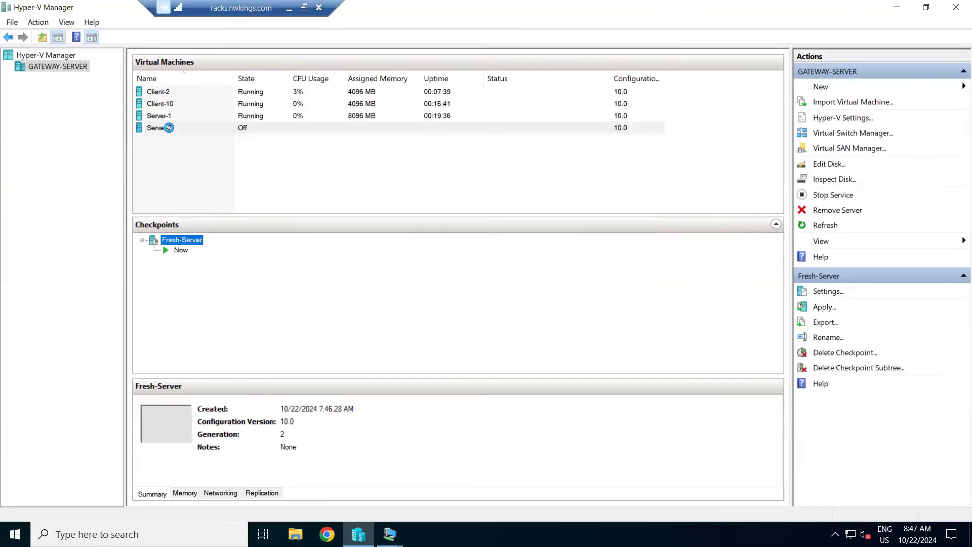
Step: Start Server-2, connect to it, bring up its sign-in screen and show it in full screen
{"action": "right_click", "coordinate": [169, 128]}
{"action": "left_click", "coordinate": [209, 174]}
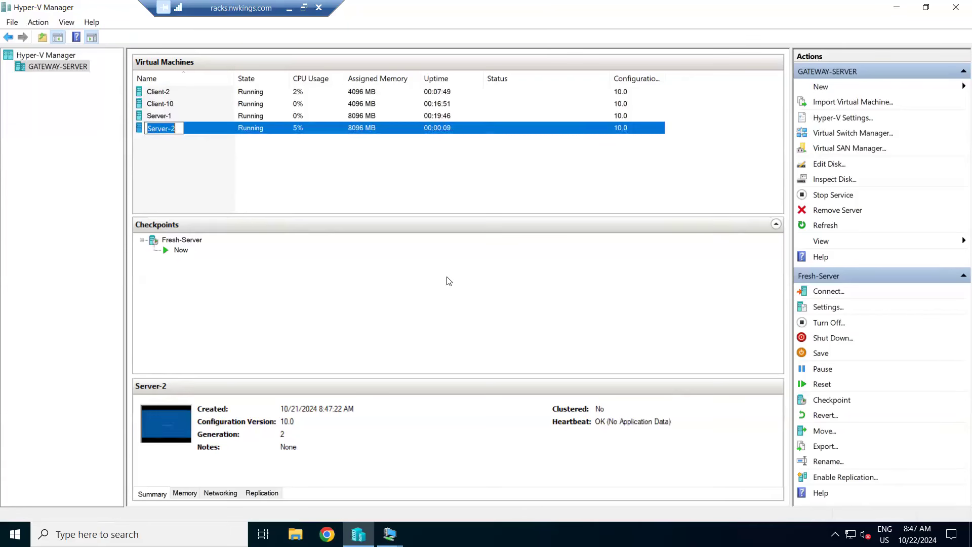
{"action": "right_click", "coordinate": [255, 130]}
{"action": "left_click", "coordinate": [285, 133]}
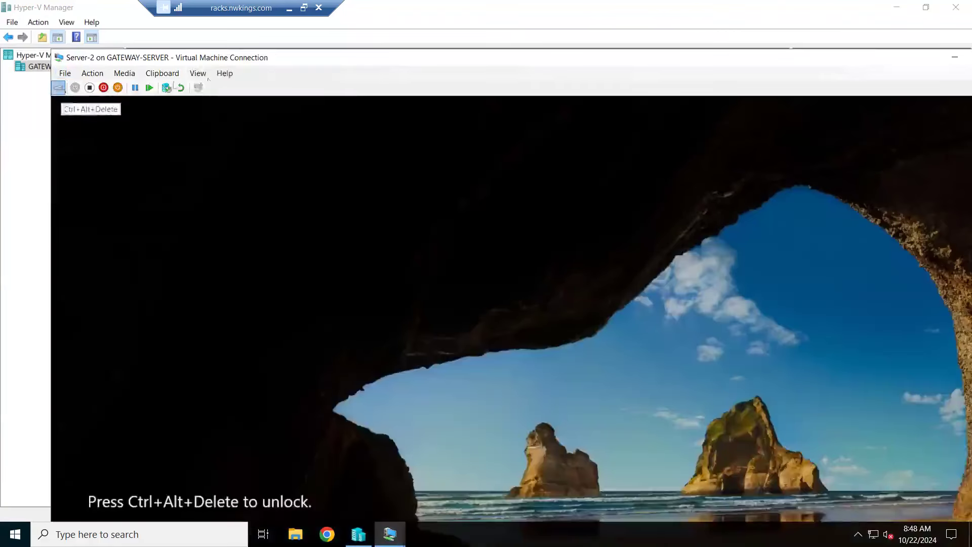
{"action": "left_click", "coordinate": [59, 87]}
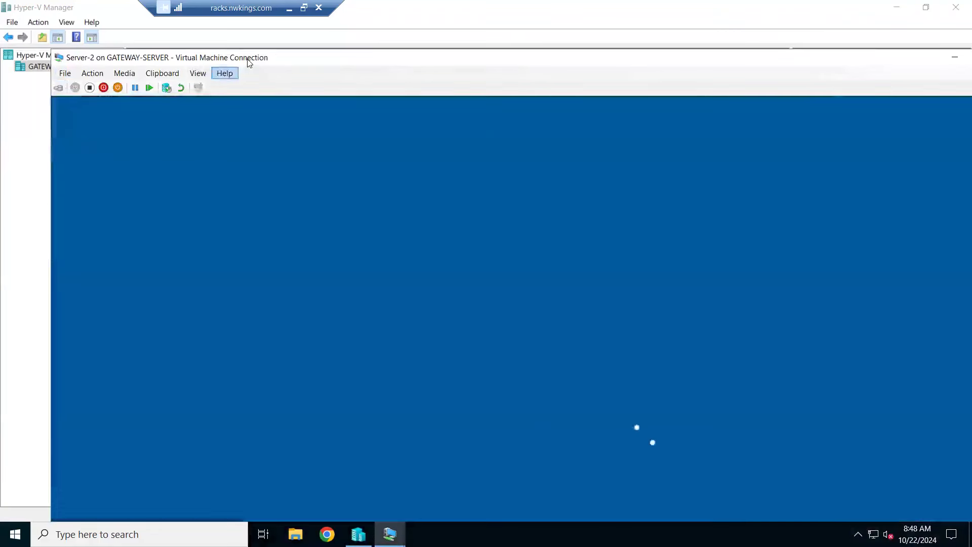
{"action": "double_click", "coordinate": [248, 59]}
Step: Sign in to Server-2 with the account password and dismiss the Windows Admin Center notice in Server Manager
{"action": "type", "text": "•••••••••"}
{"action": "key", "text": "Return"}
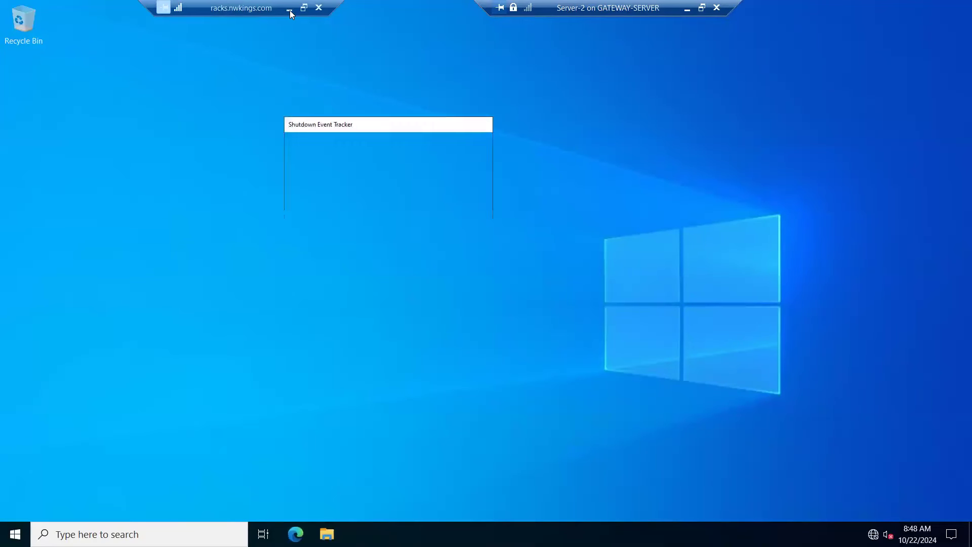
{"action": "left_click", "coordinate": [289, 9]}
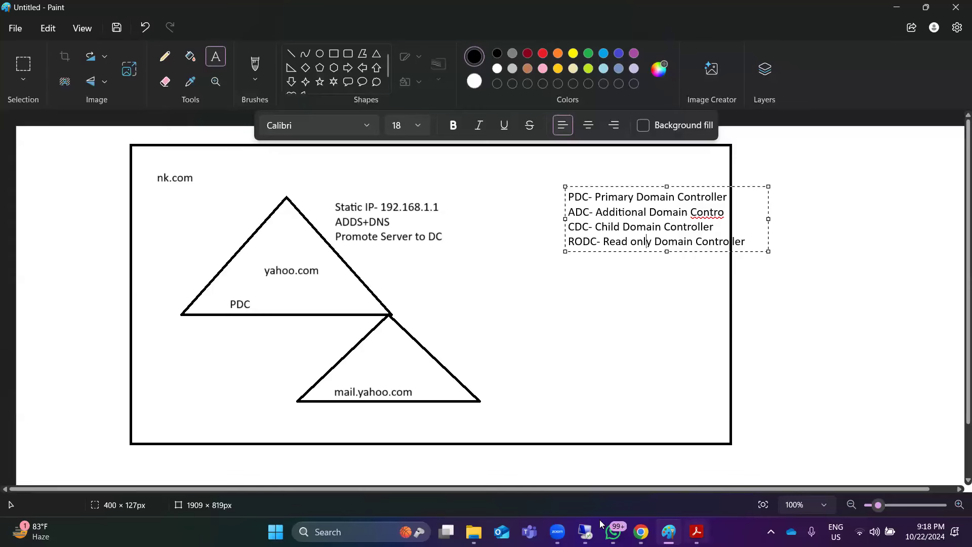
{"action": "left_click", "coordinate": [586, 531]}
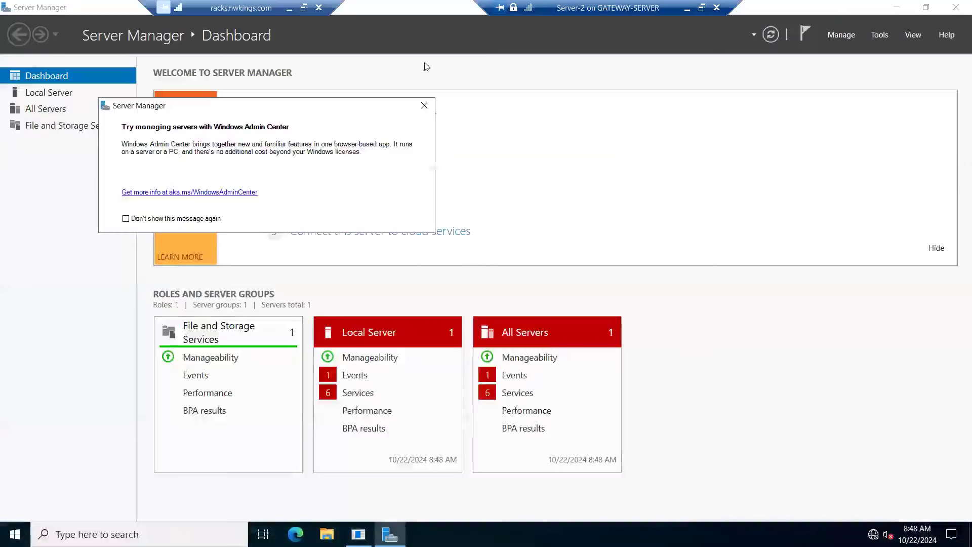
{"action": "left_click", "coordinate": [425, 105]}
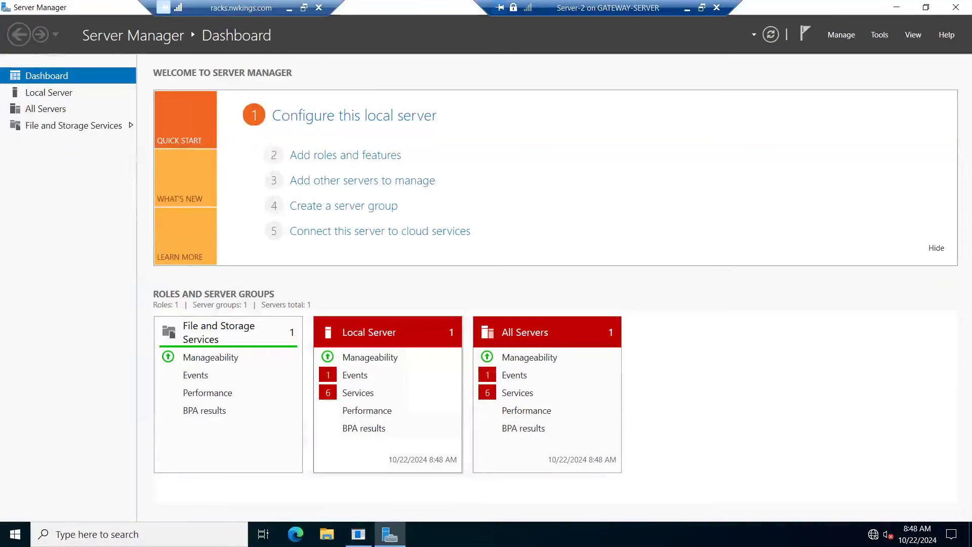
Step: Run ncpa.cpl on Server-2 and open the Internet Protocol Version 4 properties of the Ethernet adapter
{"action": "right_click", "coordinate": [15, 534]}
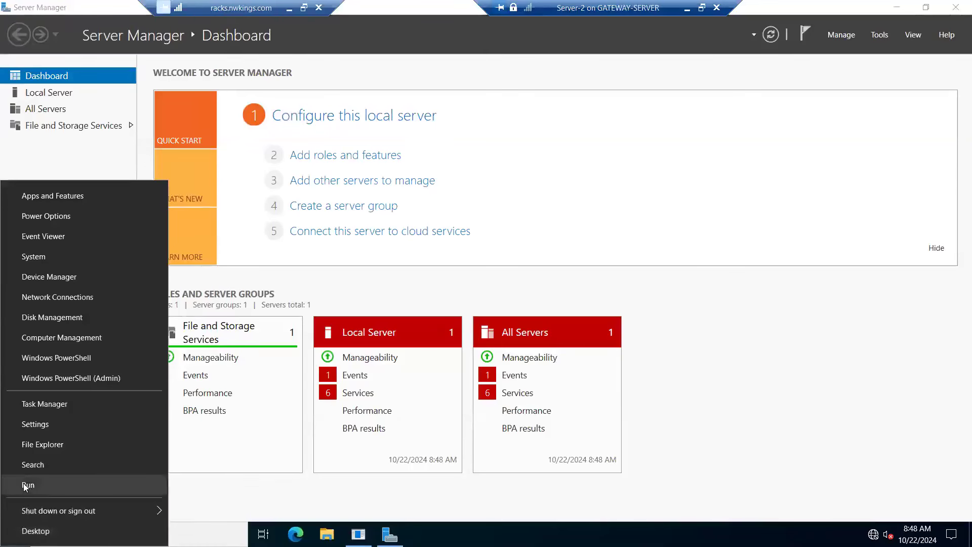
{"action": "left_click", "coordinate": [27, 485]}
{"action": "type", "text": "ncpa.cpl"}
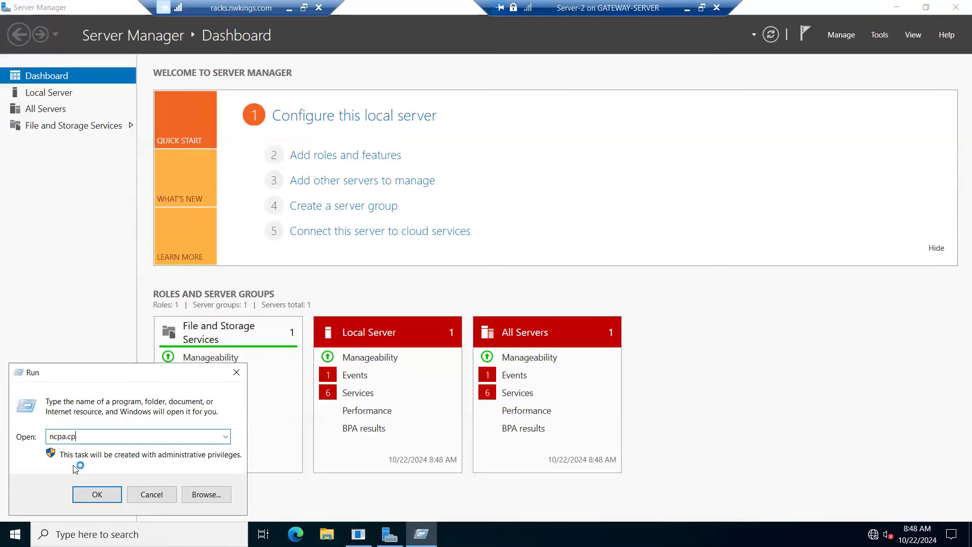
{"action": "key", "text": "Return"}
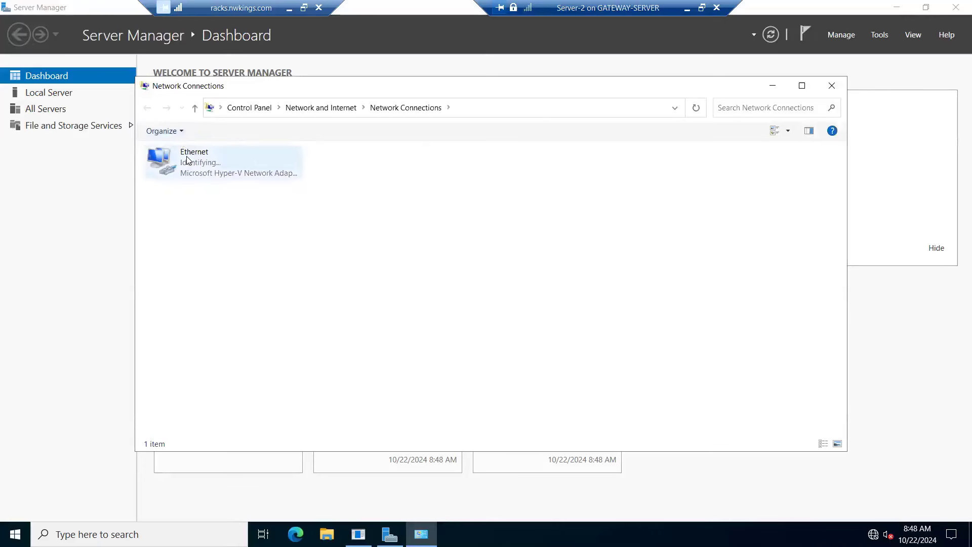
{"action": "right_click", "coordinate": [186, 157]}
{"action": "left_click", "coordinate": [226, 280]}
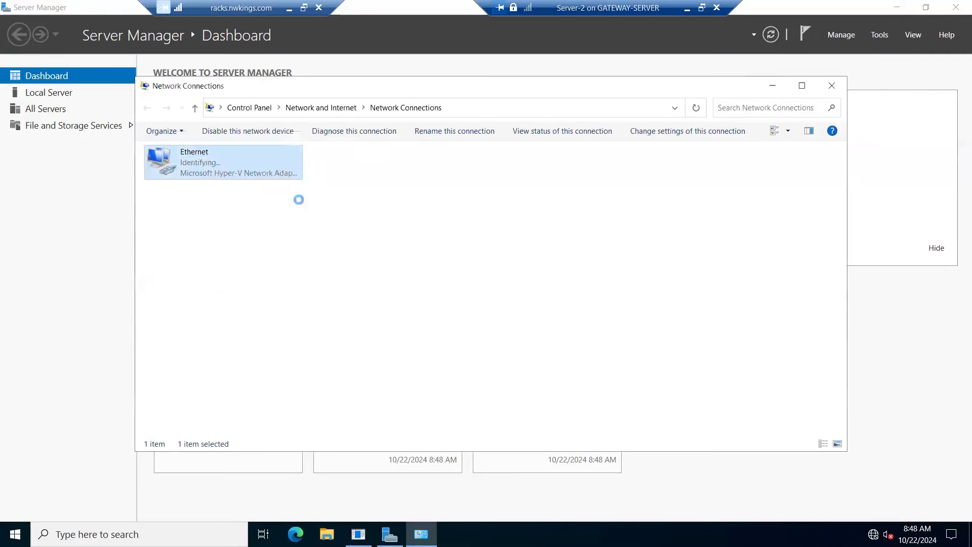
{"action": "left_click", "coordinate": [265, 274]}
{"action": "double_click", "coordinate": [265, 274]}
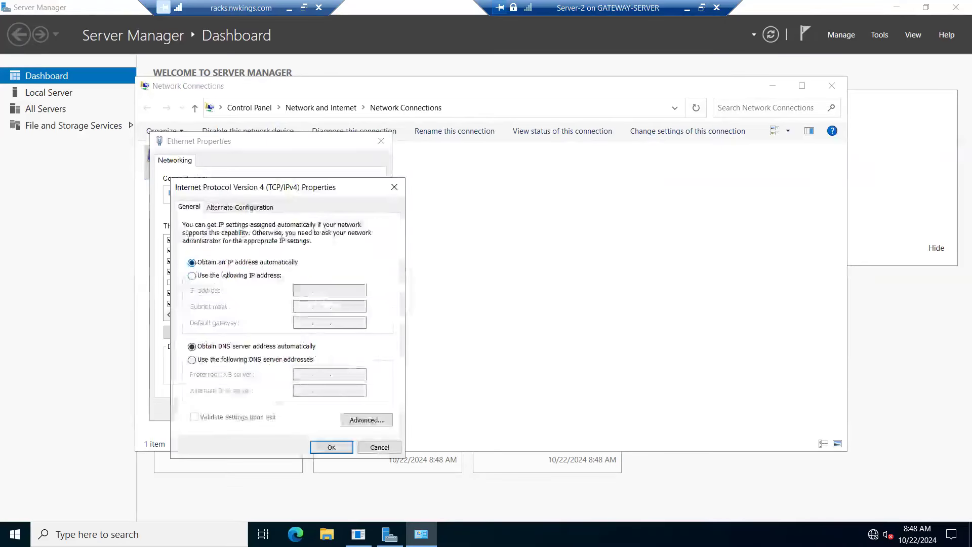
Step: Assign the static IP address 192.168.1.2 with subnet mask 255.255.255.0, leaving the default gateway empty
{"action": "left_click", "coordinate": [191, 276]}
{"action": "left_click", "coordinate": [302, 290]}
{"action": "type", "text": "192 . 168 . 1 . 2"}
{"action": "key", "text": "Tab"}
{"action": "key", "text": "Tab"}
{"action": "key", "text": "Tab"}
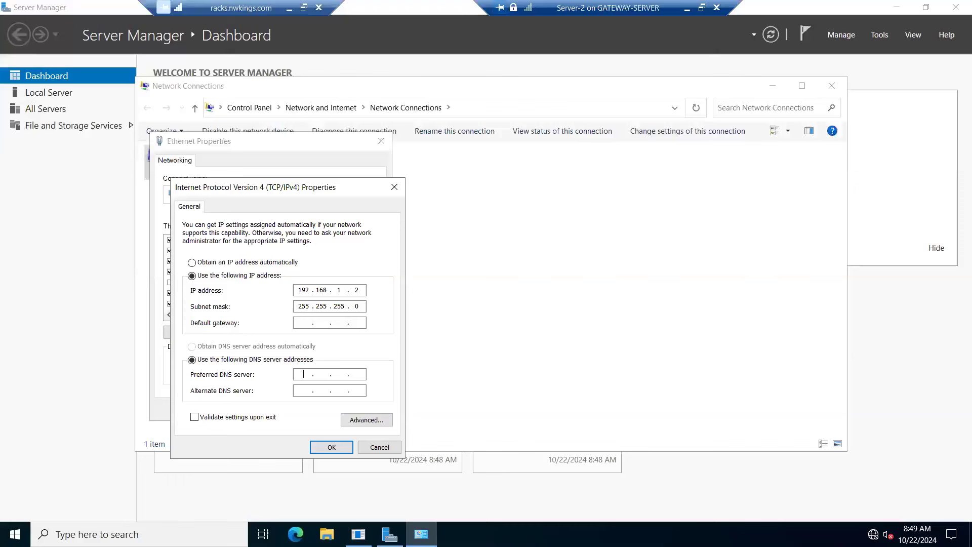
Step: Set the preferred DNS server to 192.168.1.2, apply the adapter settings and close Network Connections
{"action": "type", "text": "192 . 168 . 1 . 2"}
{"action": "left_click_drag", "start_coordinate": [332, 197], "coordinate": [329, 159]}
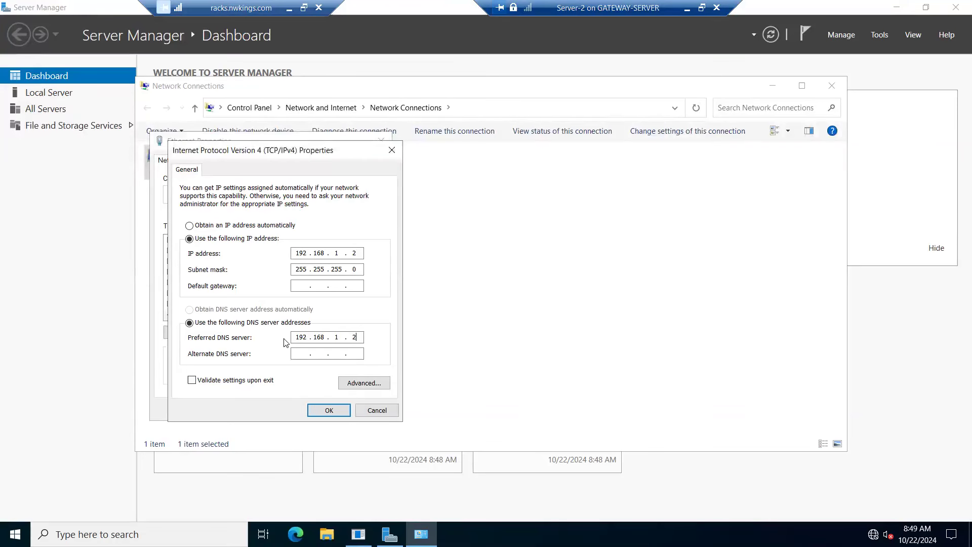
{"action": "left_click", "coordinate": [330, 411]}
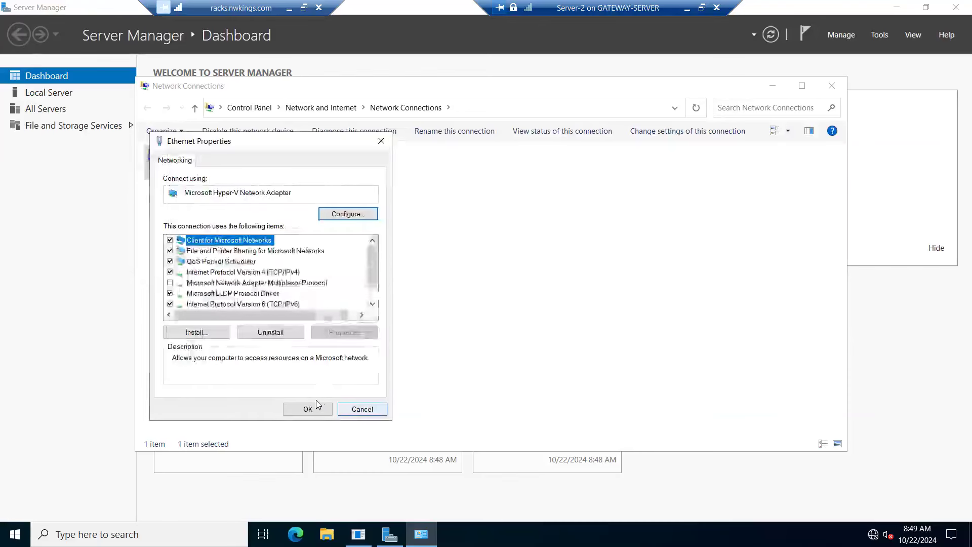
{"action": "left_click", "coordinate": [312, 410]}
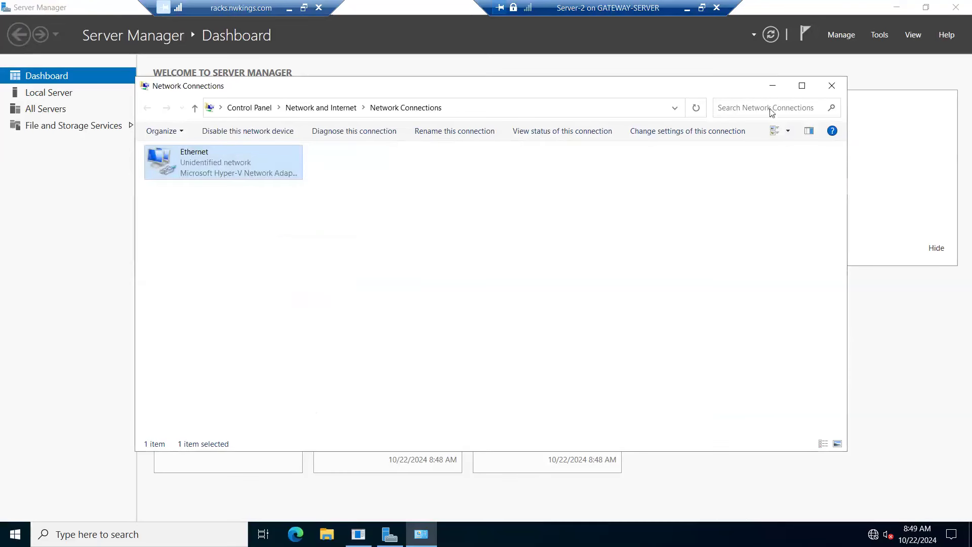
{"action": "left_click", "coordinate": [831, 85]}
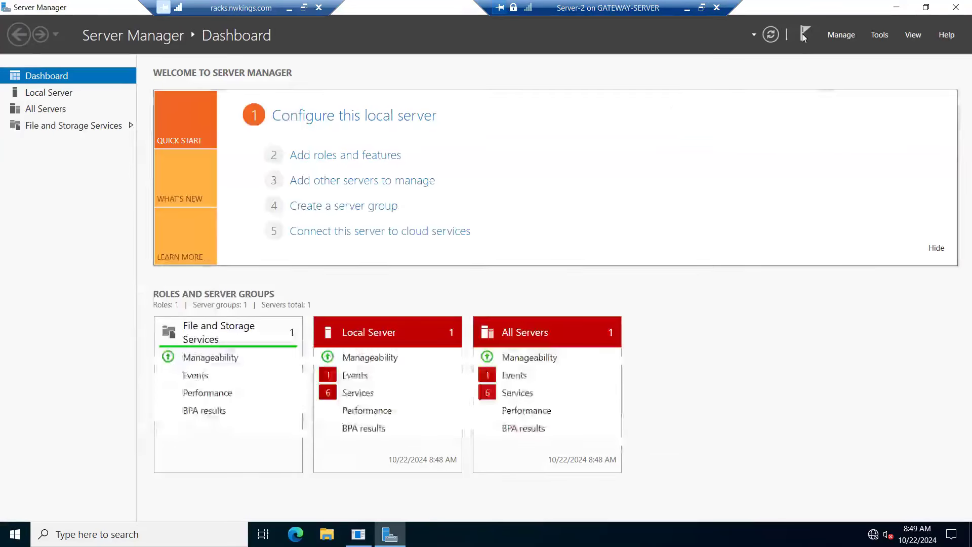
Step: Refresh Server Manager, check the Local Server properties of Server-2 and return to the dashboard
{"action": "left_click", "coordinate": [770, 37]}
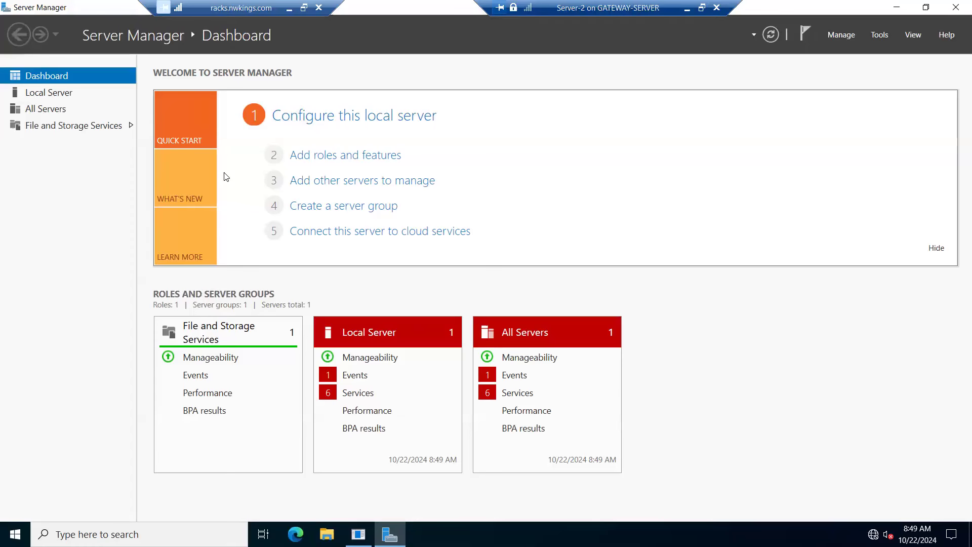
{"action": "left_click", "coordinate": [51, 94]}
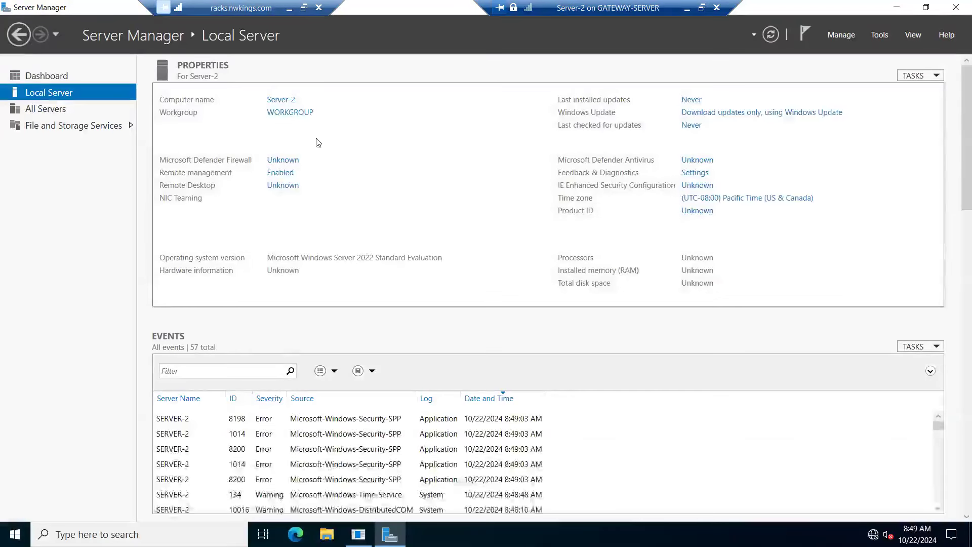
{"action": "left_click", "coordinate": [46, 76]}
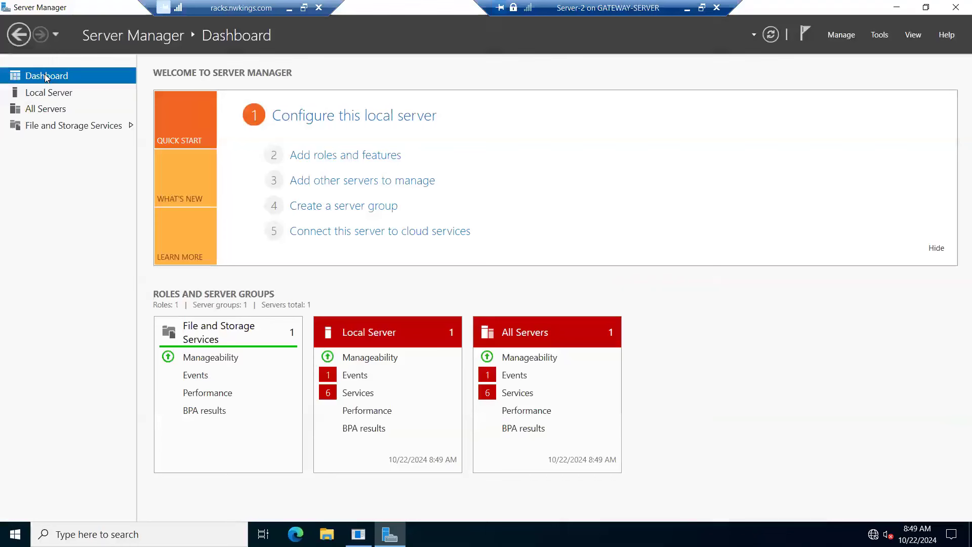
Step: Start adding roles to Server-2 and select Active Directory Domain Services and DNS Server with their required features
{"action": "left_click", "coordinate": [326, 157]}
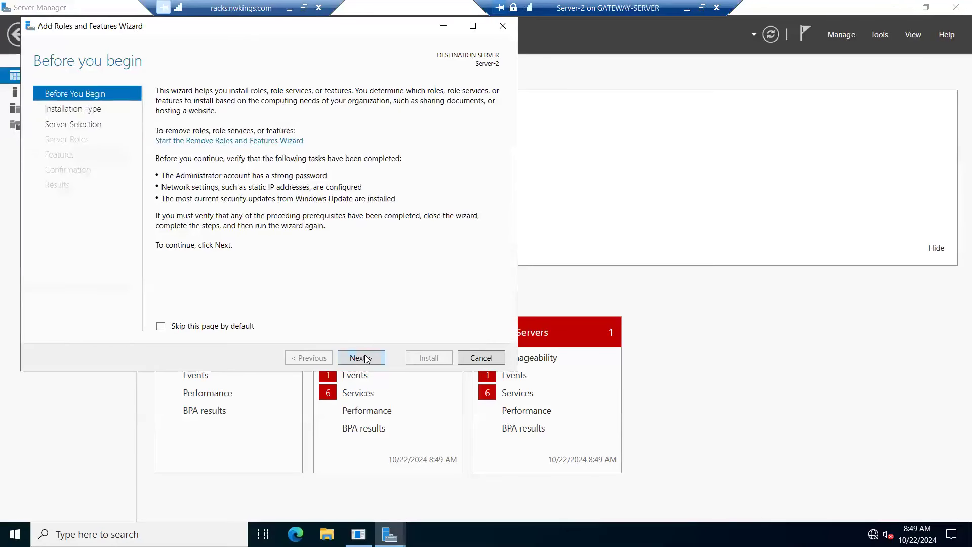
{"action": "left_click", "coordinate": [361, 357]}
{"action": "left_click", "coordinate": [360, 357]}
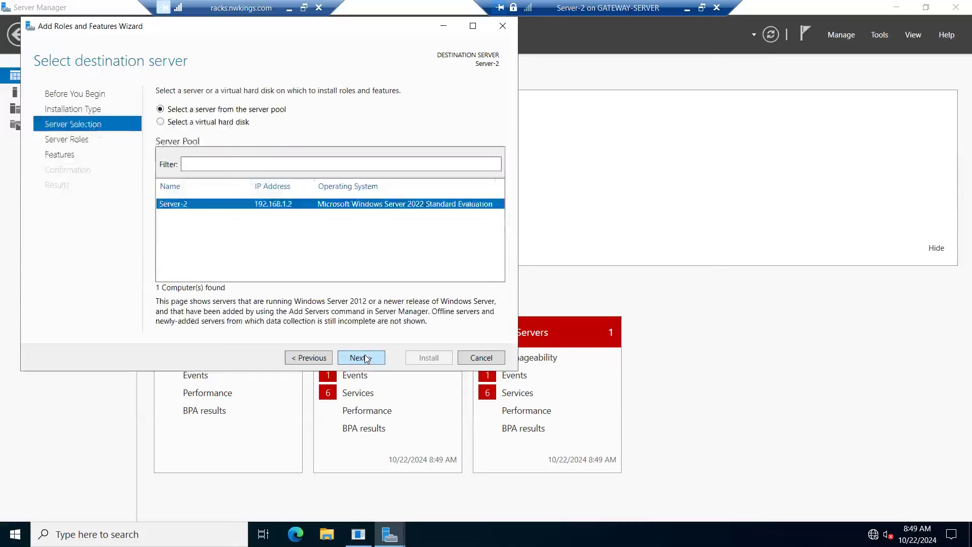
{"action": "left_click", "coordinate": [366, 358]}
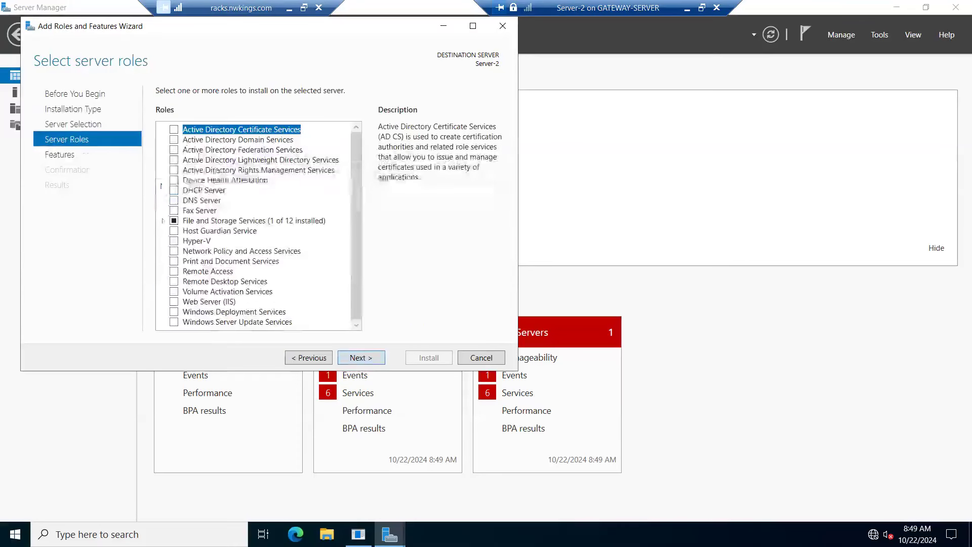
{"action": "left_click", "coordinate": [174, 141]}
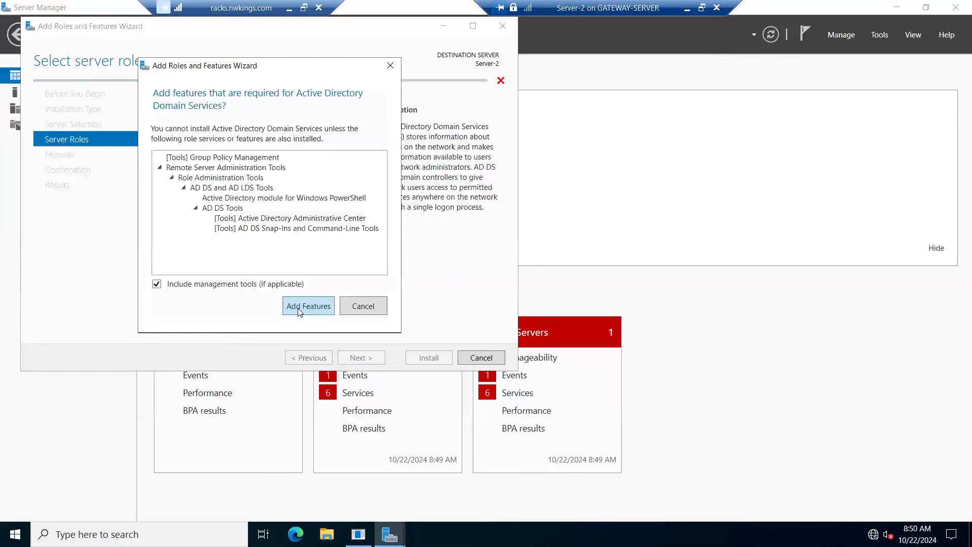
{"action": "left_click", "coordinate": [310, 305]}
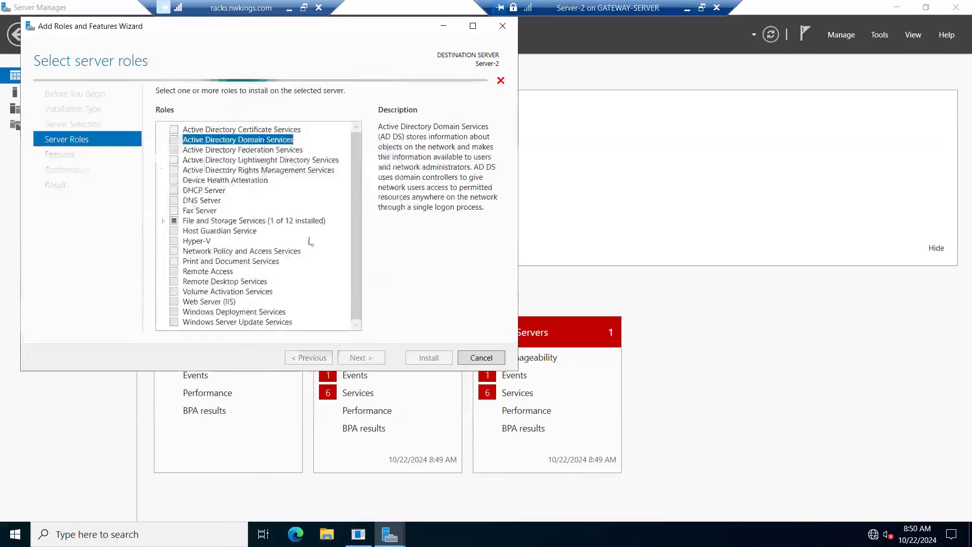
{"action": "left_click", "coordinate": [173, 203]}
{"action": "left_click", "coordinate": [311, 294]}
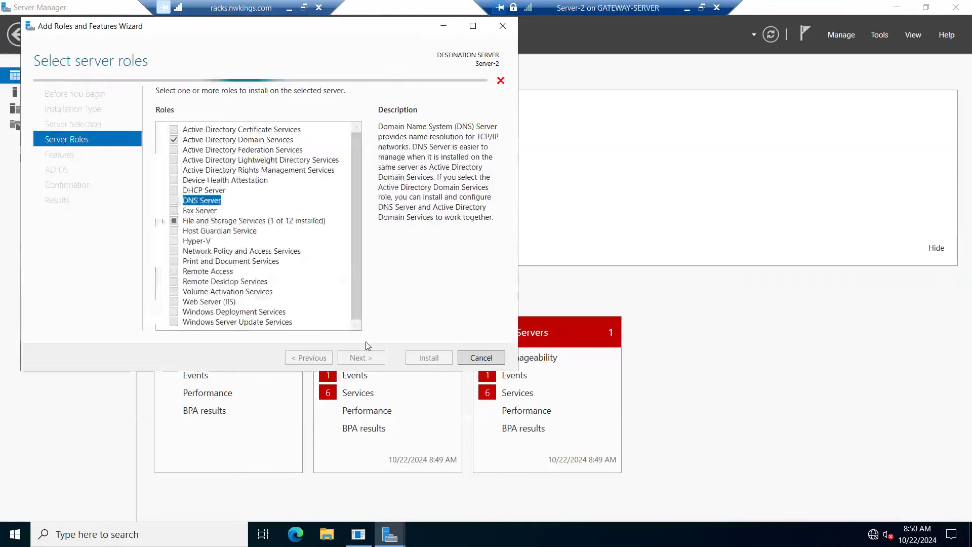
Step: Install the selected roles with automatic restart allowed, then close the wizard and dismiss the Shutdown Event Tracker
{"action": "left_click", "coordinate": [374, 357]}
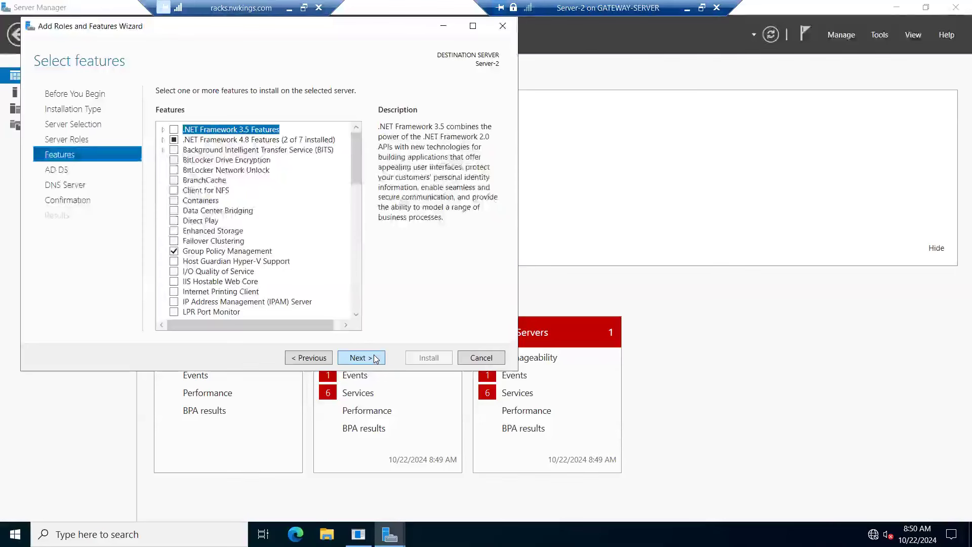
{"action": "left_click", "coordinate": [375, 358]}
{"action": "left_click", "coordinate": [375, 358]}
{"action": "left_click", "coordinate": [375, 358]}
{"action": "left_click", "coordinate": [254, 113]}
{"action": "key", "text": "Return"}
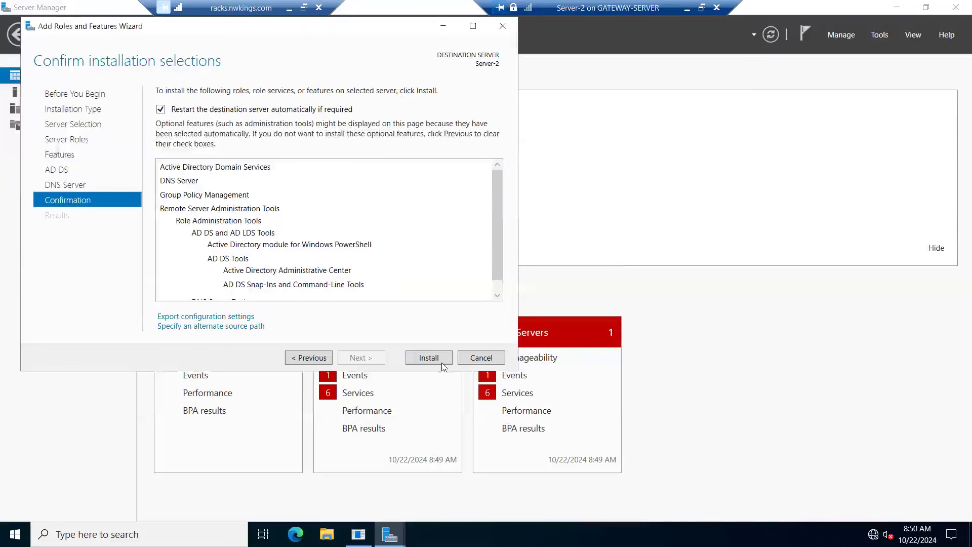
{"action": "left_click", "coordinate": [429, 358]}
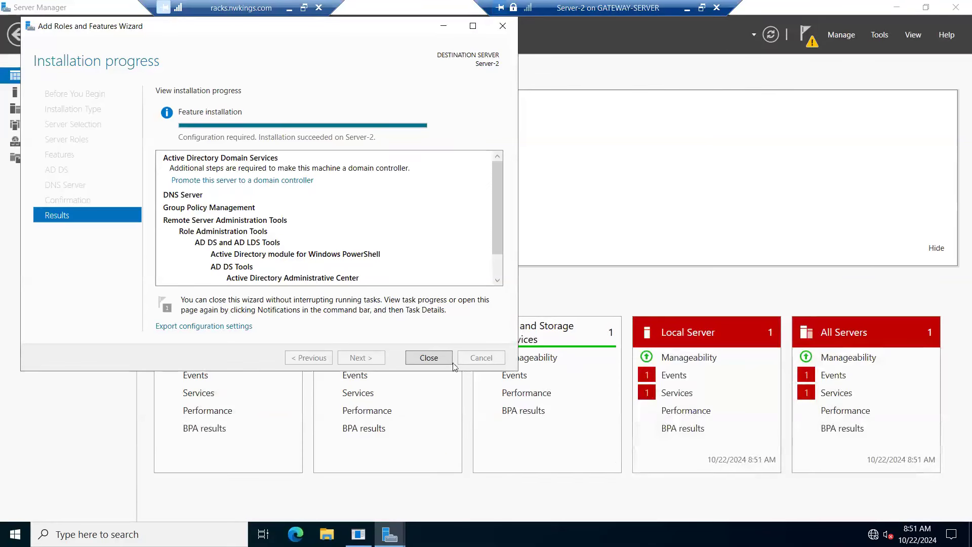
{"action": "left_click", "coordinate": [427, 361]}
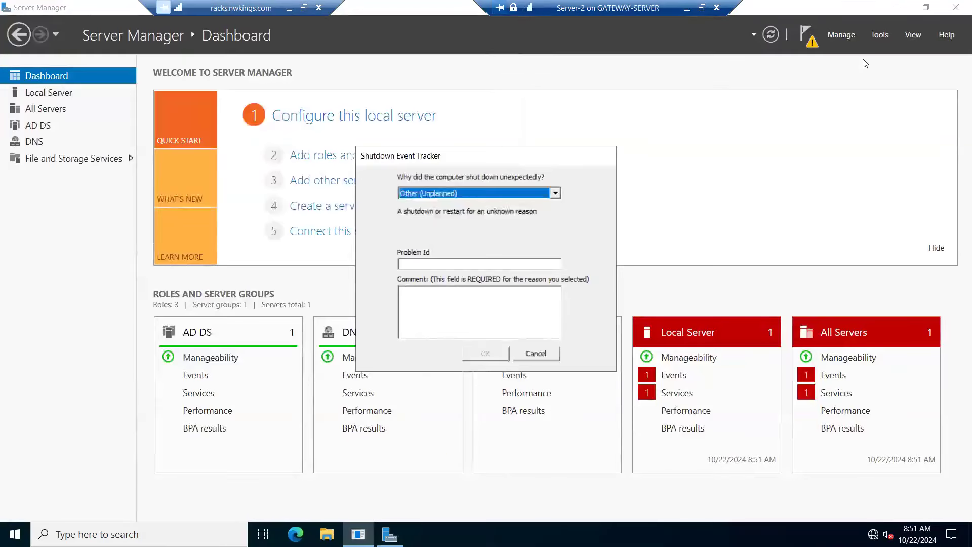
{"action": "left_click", "coordinate": [545, 355]}
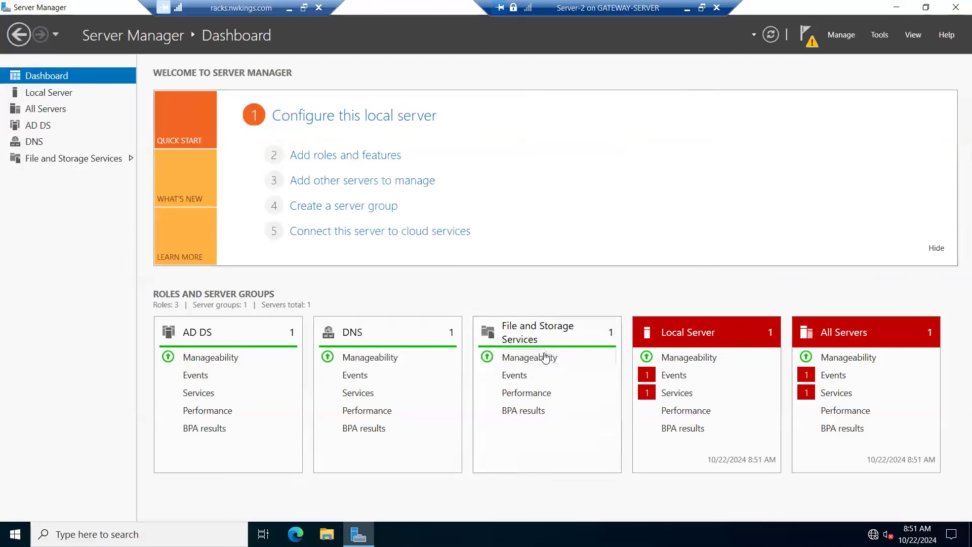
Step: Switch to Hyper-V Manager and create a checkpoint of the Server-2 virtual machine
{"action": "left_click", "coordinate": [687, 8]}
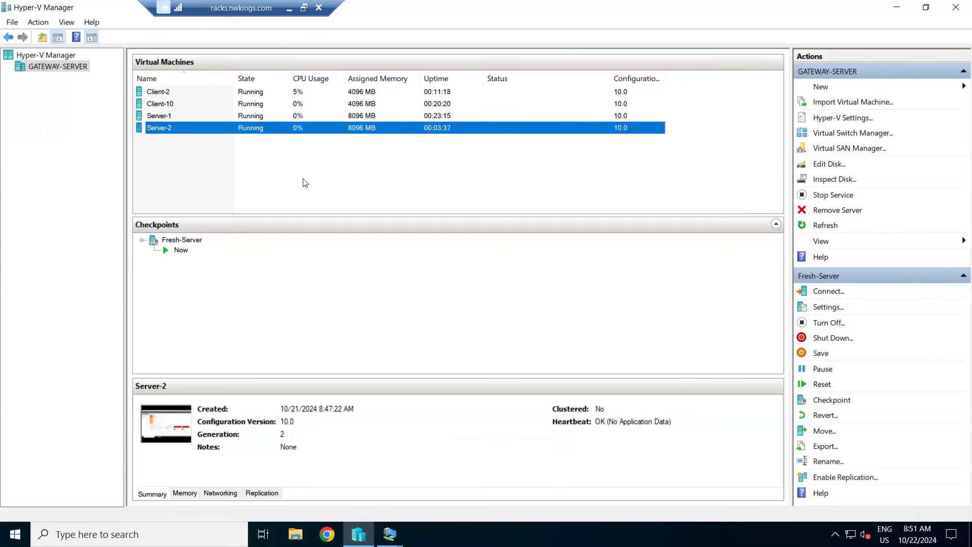
{"action": "right_click", "coordinate": [170, 133]}
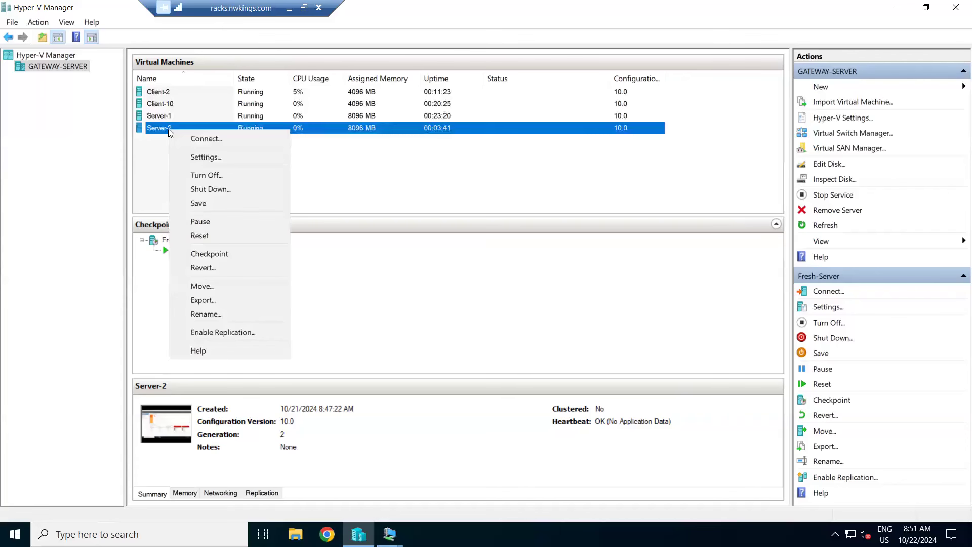
{"action": "left_click", "coordinate": [212, 257]}
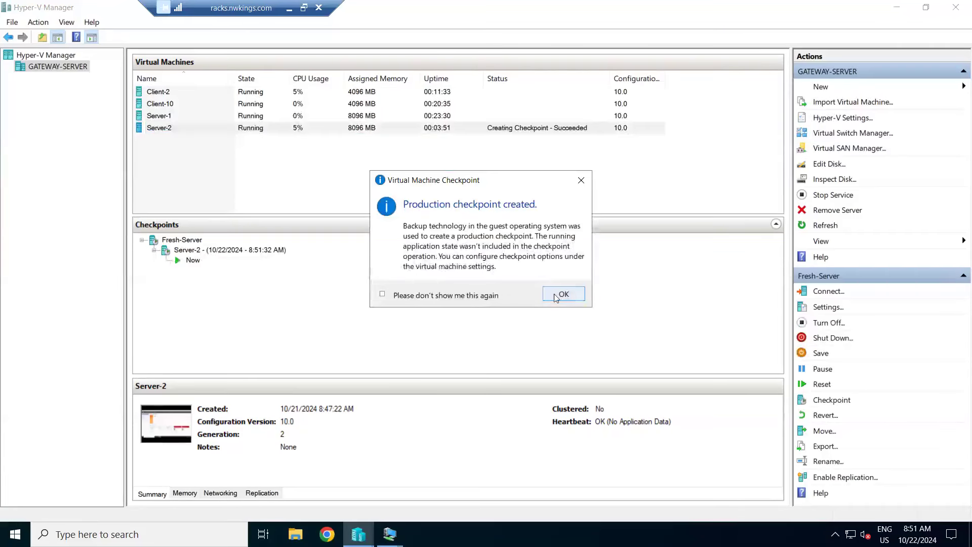
{"action": "left_click", "coordinate": [554, 293]}
Step: Rename the new Server-2 checkpoint as ADDS+DNS
{"action": "left_click", "coordinate": [205, 253]}
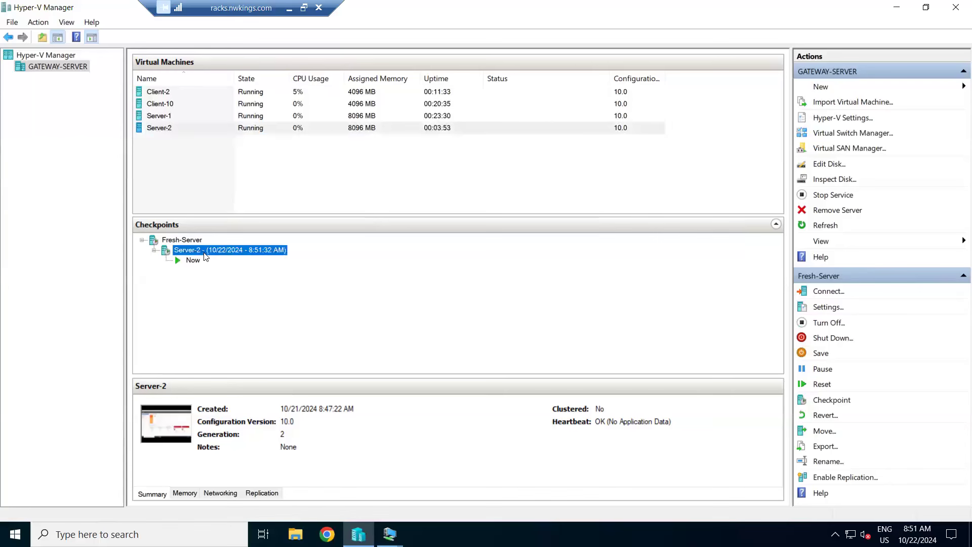
{"action": "right_click", "coordinate": [205, 253]}
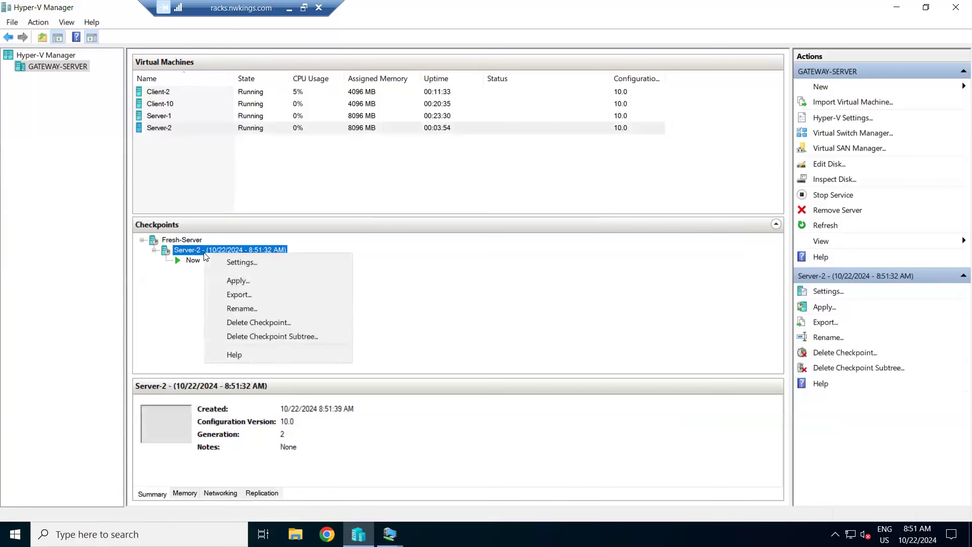
{"action": "left_click", "coordinate": [250, 313]}
{"action": "type", "text": "ADD"}
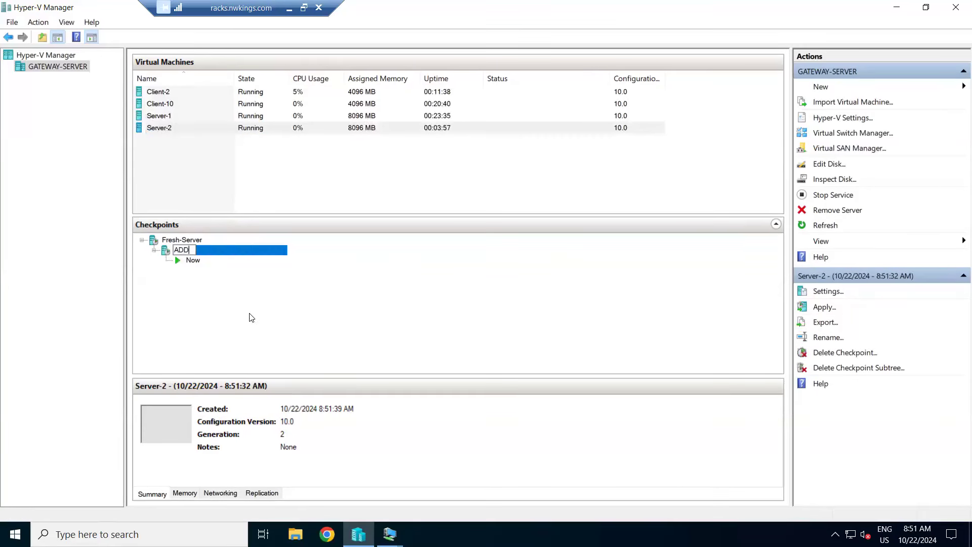
{"action": "type", "text": "S+DNS"}
{"action": "key", "text": "Return"}
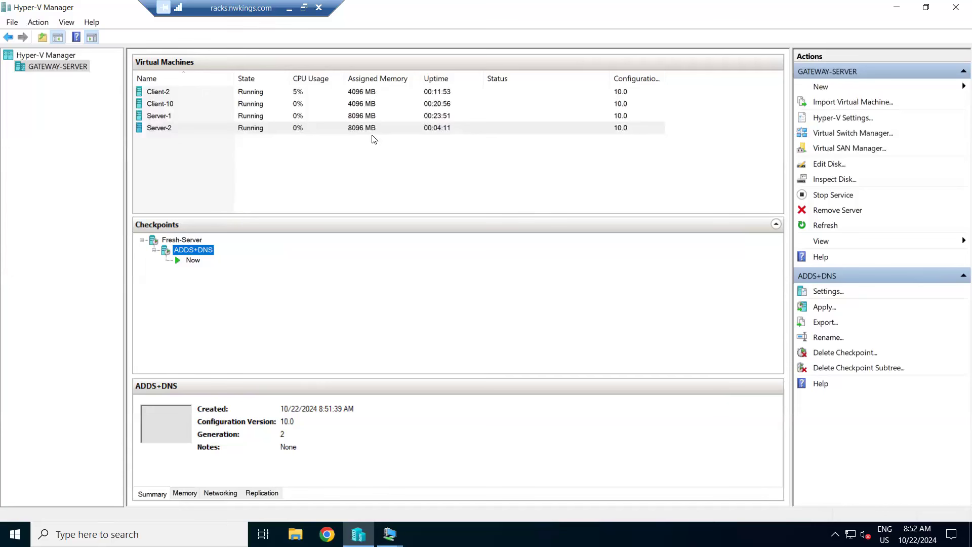
Step: Turn off the Server-2 virtual machine
{"action": "left_click", "coordinate": [176, 241]}
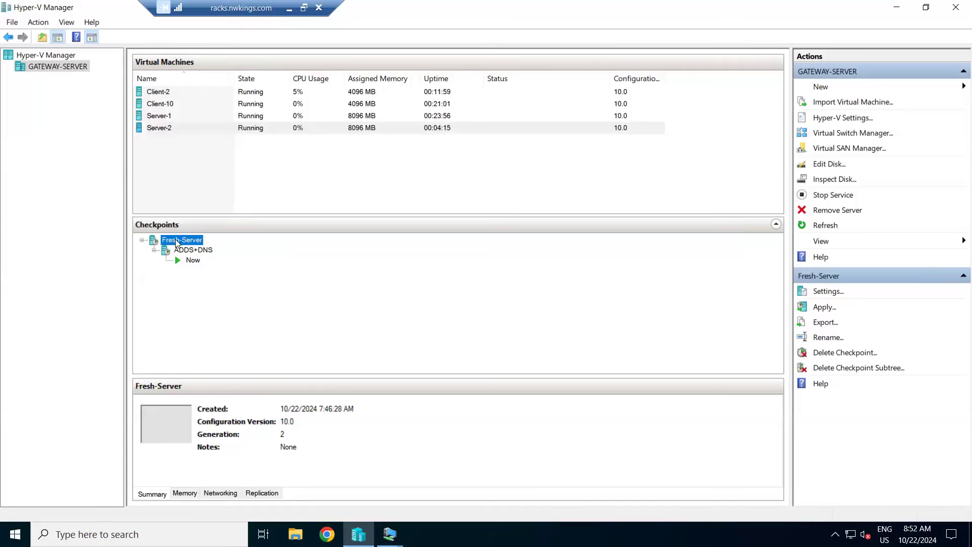
{"action": "right_click", "coordinate": [177, 241]}
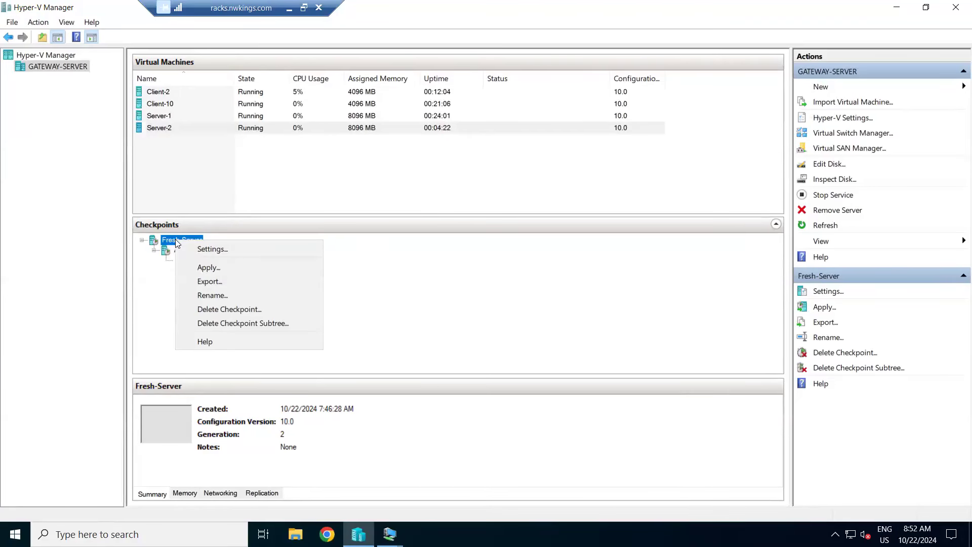
{"action": "left_click", "coordinate": [175, 133]}
{"action": "right_click", "coordinate": [175, 133]}
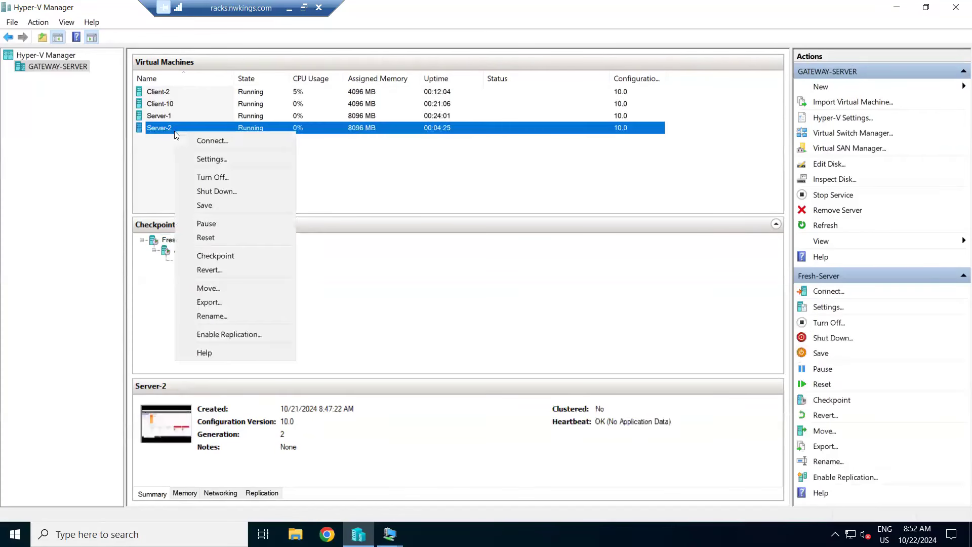
{"action": "left_click", "coordinate": [219, 177]}
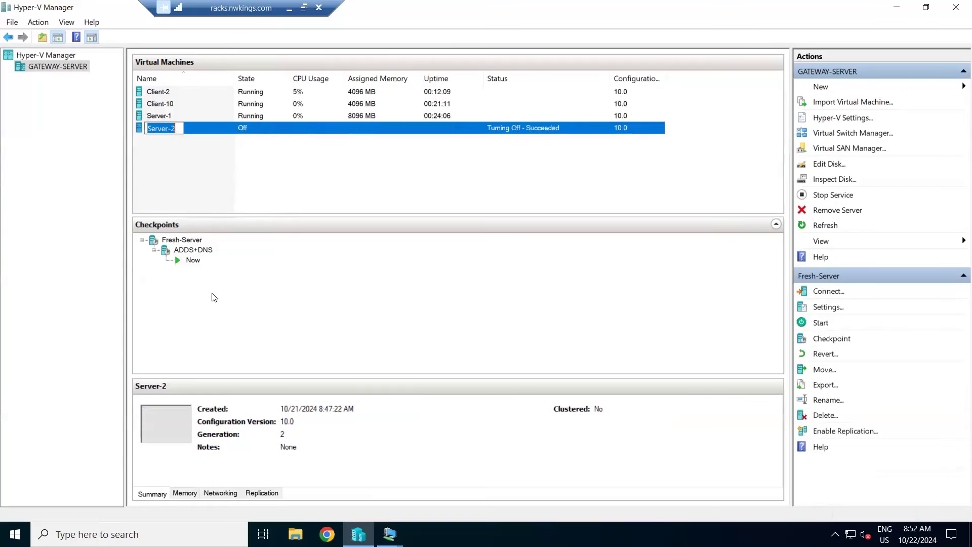
Step: Apply the ADDS+DNS checkpoint to Server-2 without creating another checkpoint
{"action": "left_click", "coordinate": [183, 251]}
{"action": "right_click", "coordinate": [182, 249]}
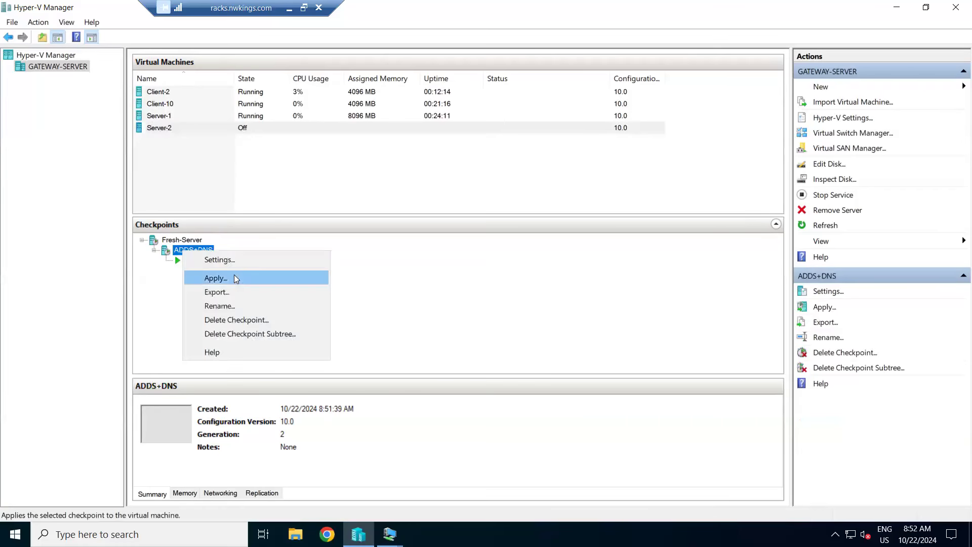
{"action": "left_click", "coordinate": [234, 274]}
{"action": "left_click", "coordinate": [565, 278]}
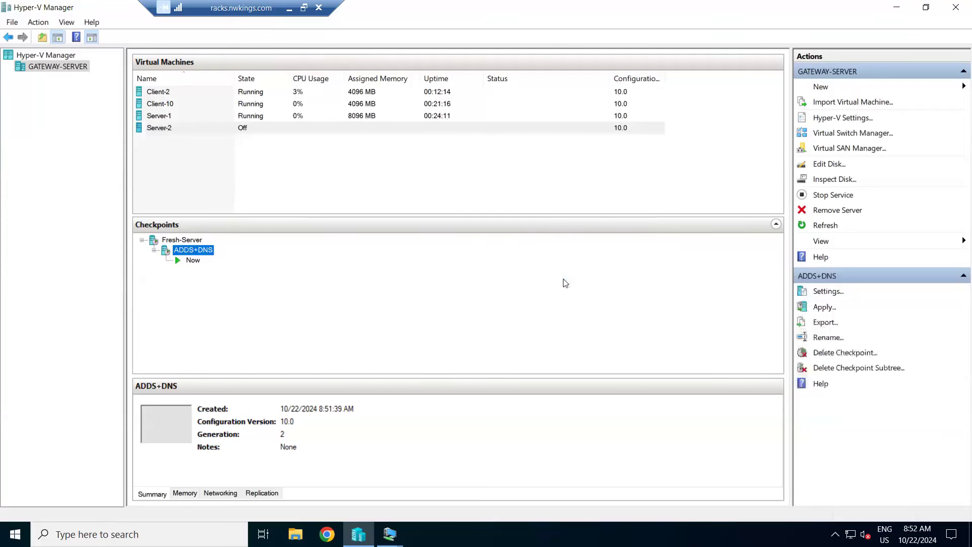
{"action": "right_click", "coordinate": [205, 250]}
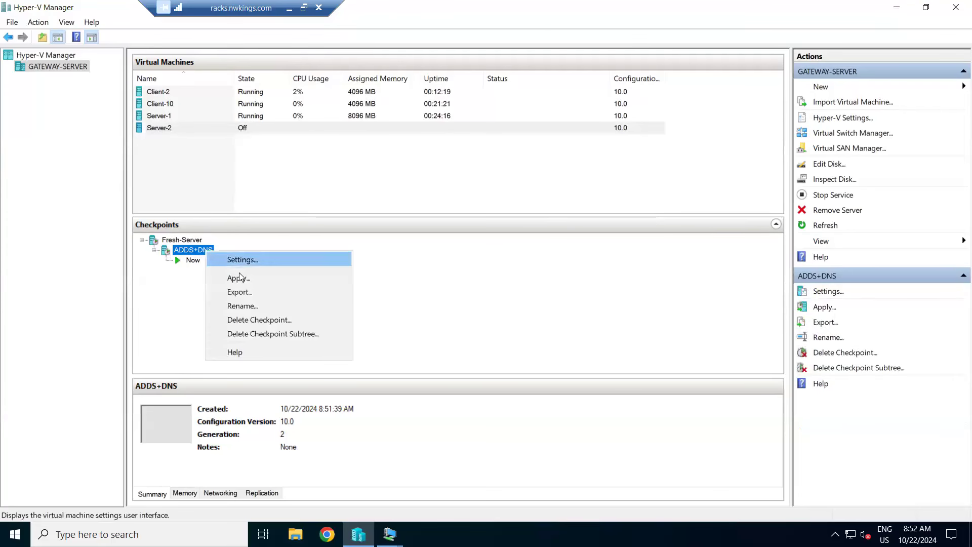
{"action": "left_click", "coordinate": [230, 275]}
{"action": "left_click", "coordinate": [579, 273]}
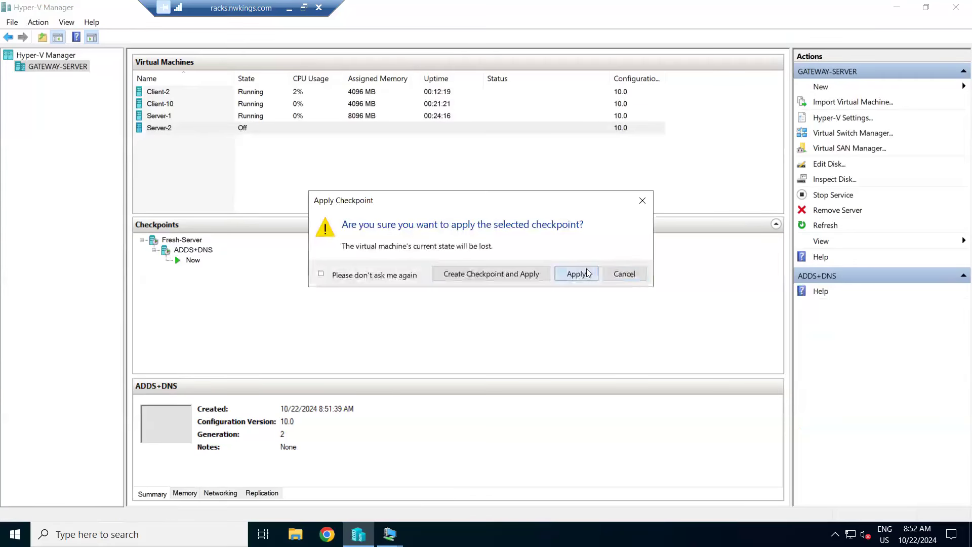
Step: Start the Server-2 virtual machine and connect to its console
{"action": "left_click", "coordinate": [198, 128]}
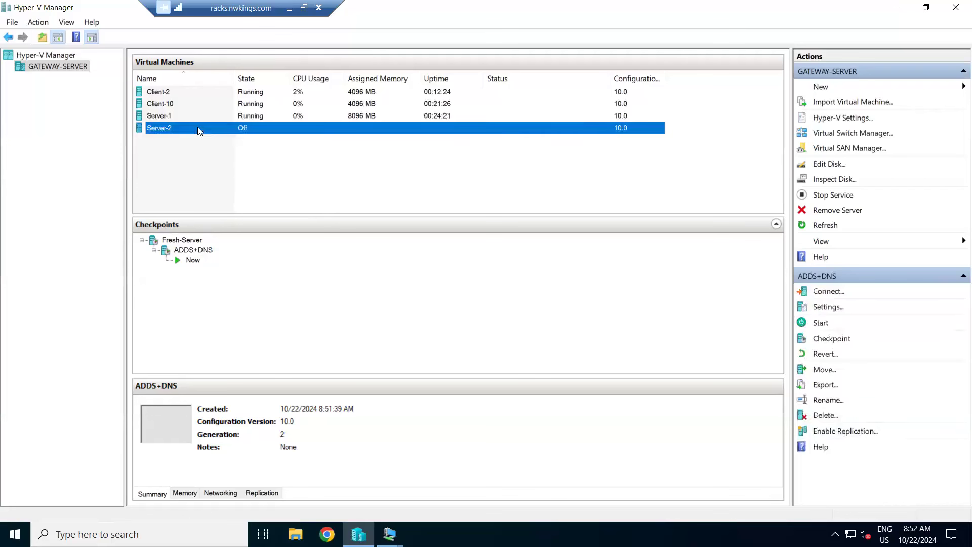
{"action": "right_click", "coordinate": [197, 128]}
{"action": "left_click", "coordinate": [245, 171]}
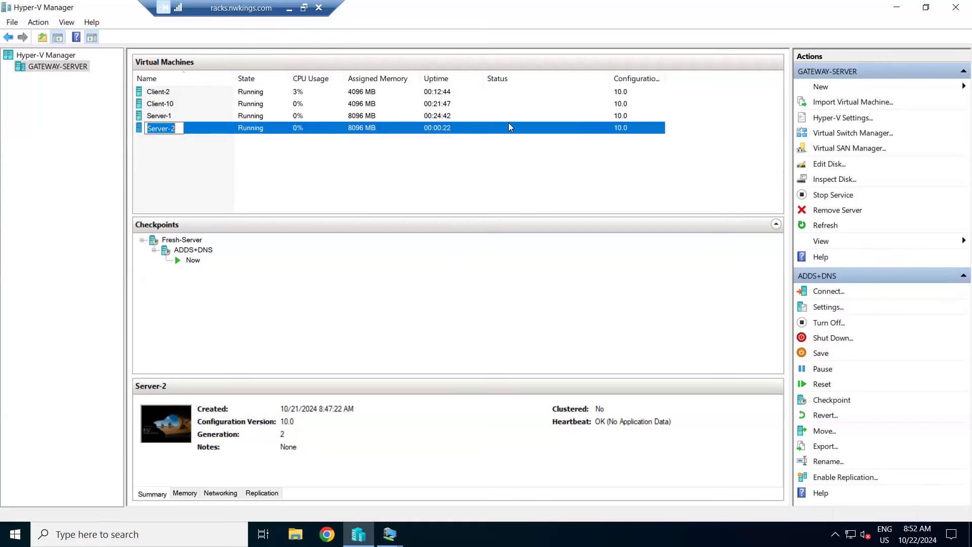
{"action": "right_click", "coordinate": [202, 128]}
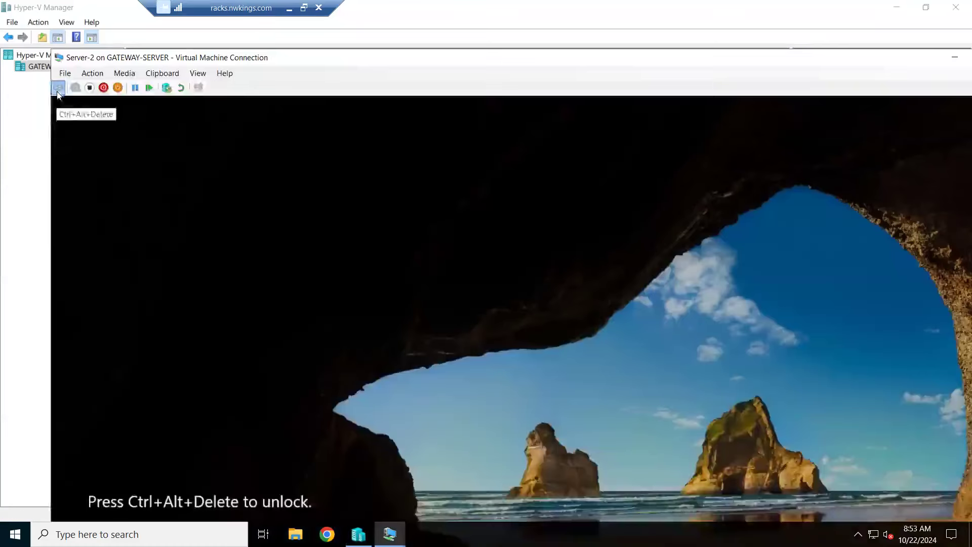
{"action": "left_click", "coordinate": [57, 90]}
{"action": "double_click", "coordinate": [270, 57]}
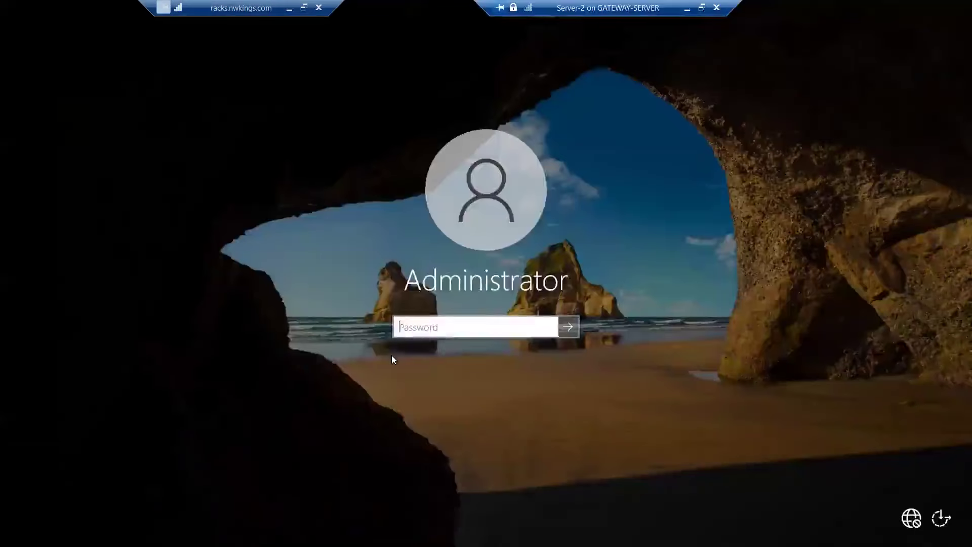
Step: Sign in to Server-2 as Administrator with the account password and dismiss the Windows Admin Center message
{"action": "type", "text": "••"}
{"action": "type", "text": "•••"}
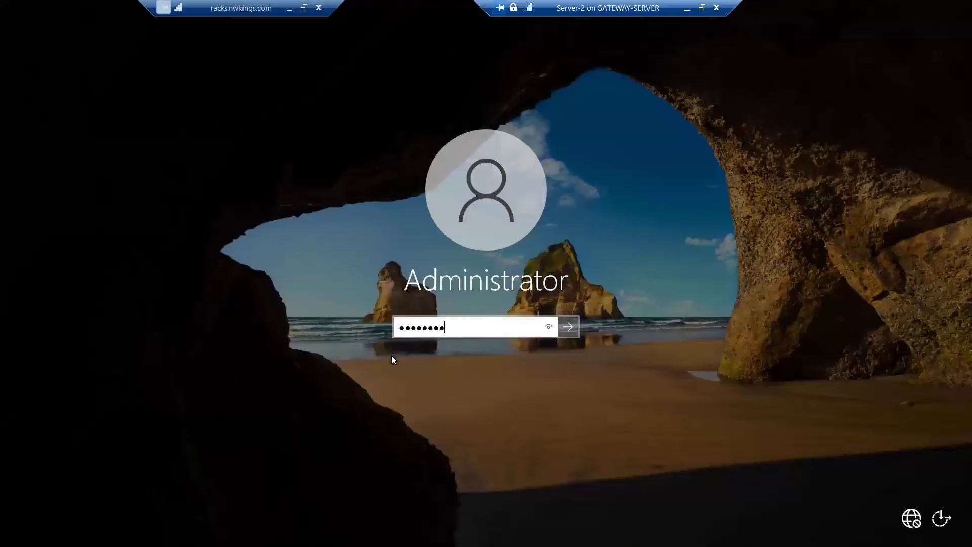
{"action": "key", "text": "Return"}
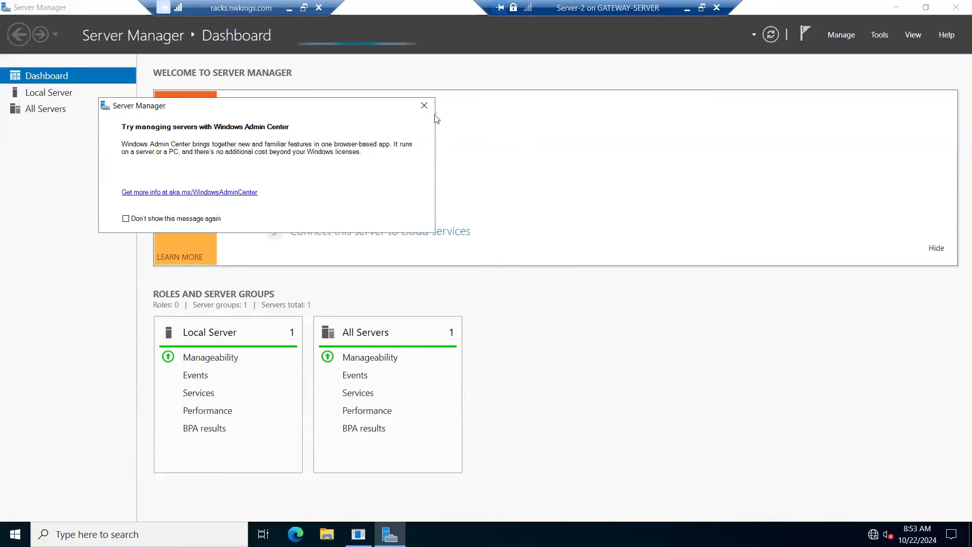
{"action": "left_click", "coordinate": [424, 106]}
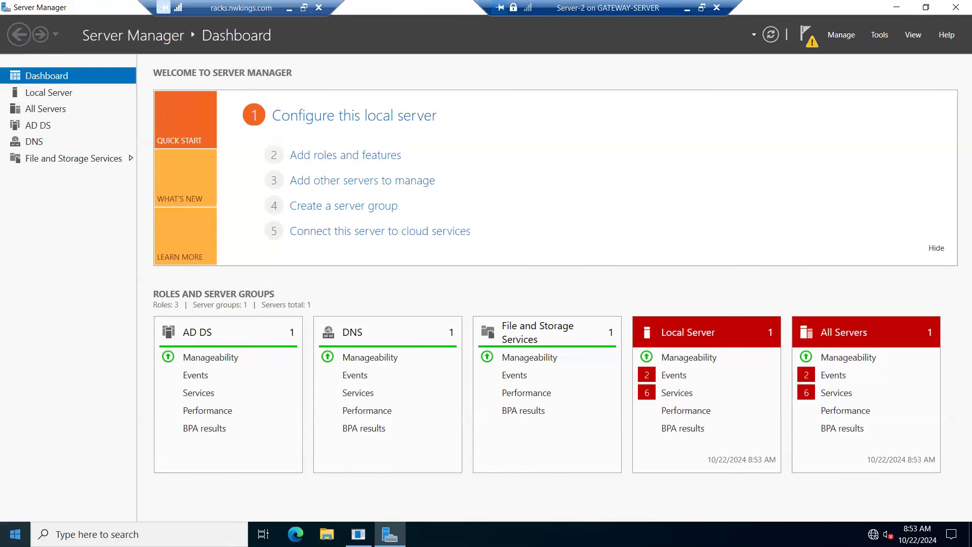
Step: Open a Command Prompt on Server-2 and ping 192.168.1.1
{"action": "left_click", "coordinate": [104, 529]}
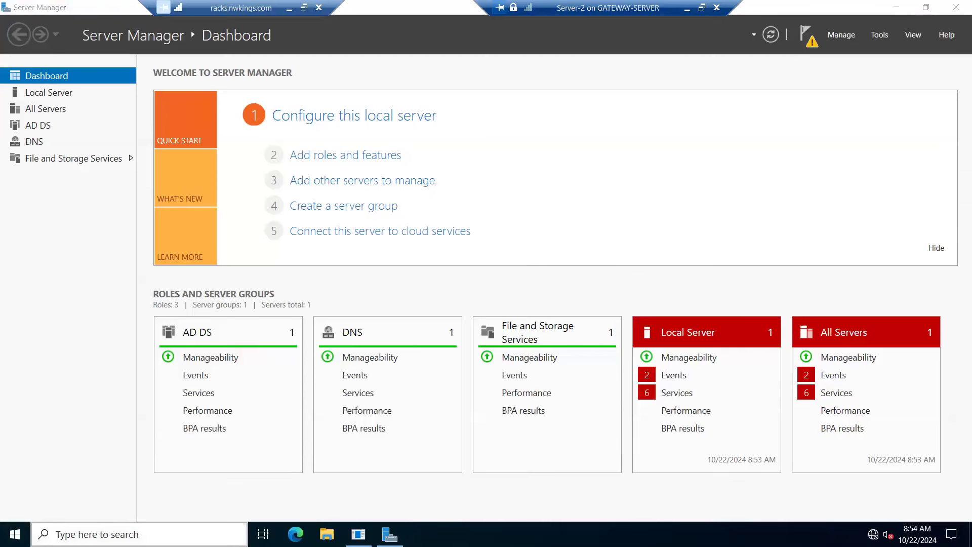
{"action": "type", "text": "cmd"}
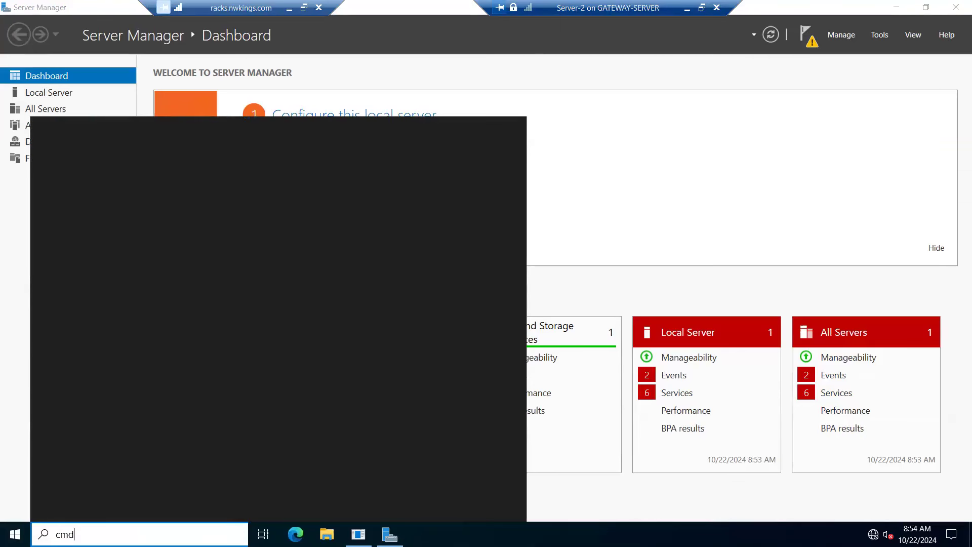
{"action": "key", "text": "Return"}
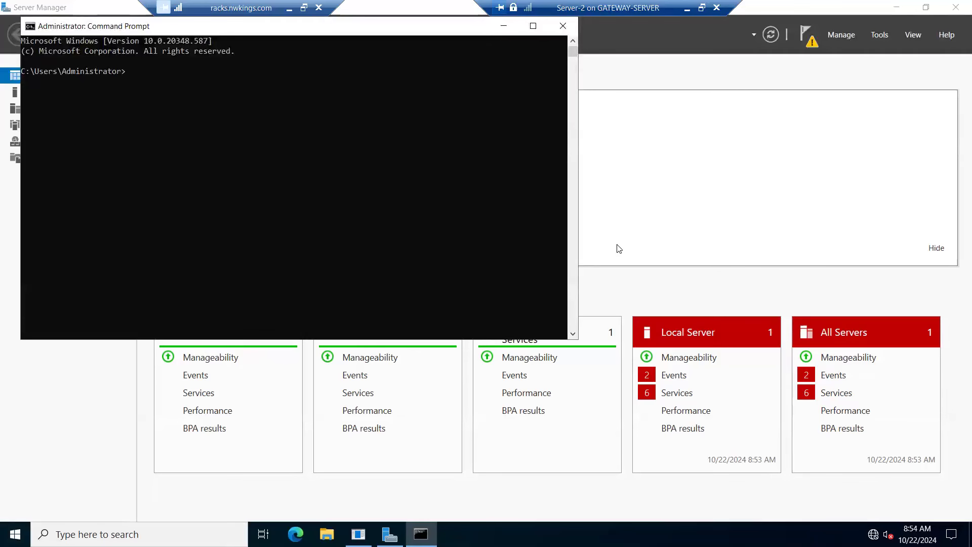
{"action": "type", "text": "ing 192.168.1.1"}
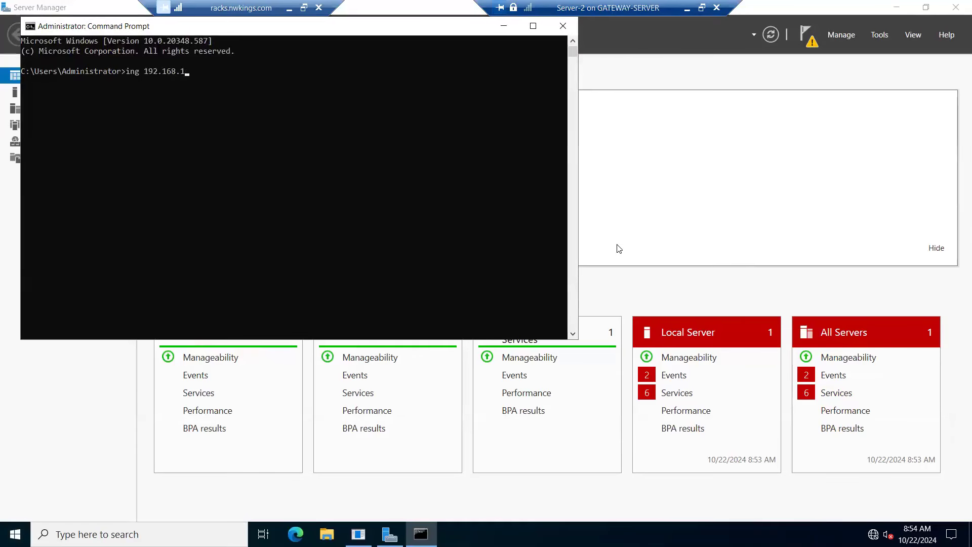
{"action": "key", "text": "Return"}
{"action": "key", "text": "Up"}
{"action": "key", "text": "Left"}
{"action": "key", "text": "Left"}
{"action": "key", "text": "Left"}
{"action": "key", "text": "Left"}
{"action": "key", "text": "Left"}
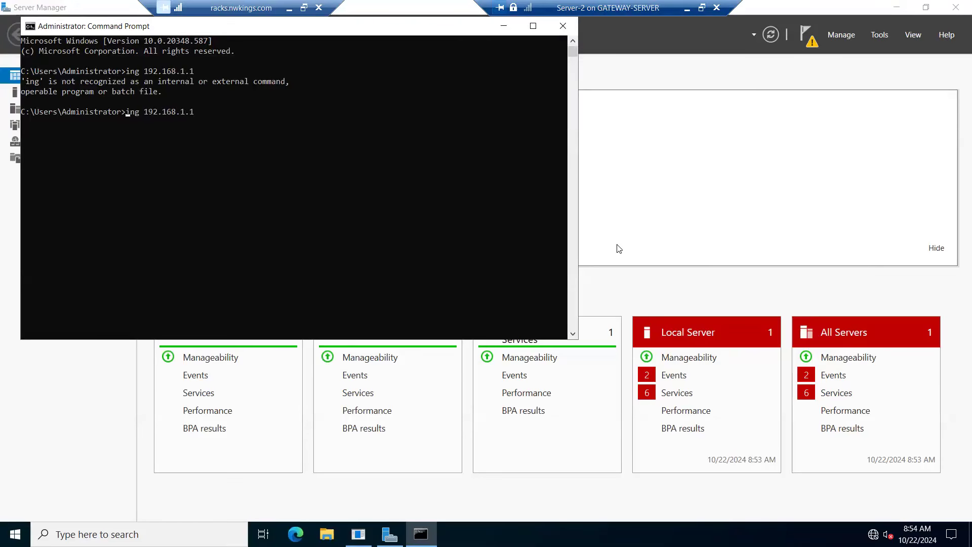
{"action": "type", "text": "p"}
{"action": "key", "text": "Return"}
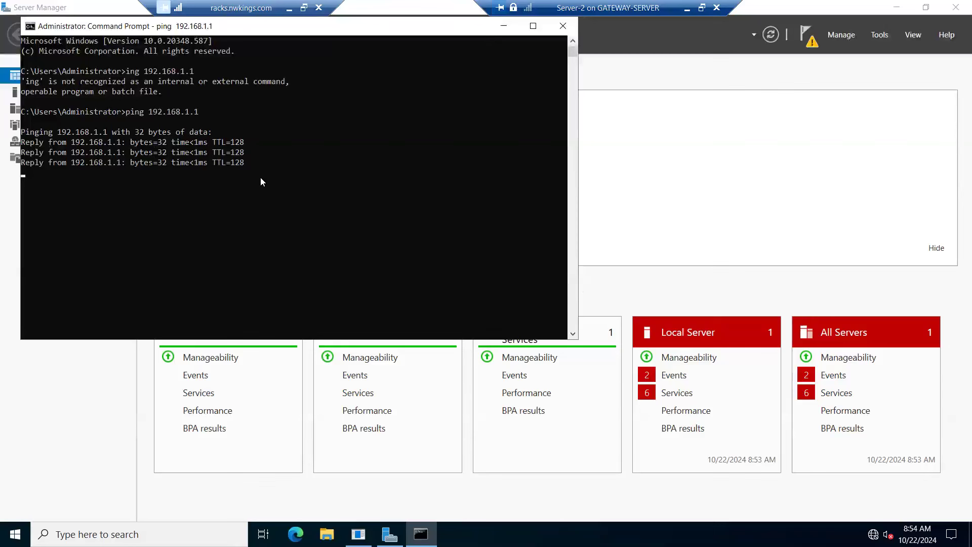
Step: Ping nk.com by name and minimize the Command Prompt
{"action": "key", "text": "Return"}
{"action": "key", "text": "Up"}
{"action": "key", "text": "BackSpace"}
{"action": "key", "text": "BackSpace"}
{"action": "key", "text": "BackSpace"}
{"action": "key", "text": "BackSpace"}
{"action": "key", "text": "BackSpace"}
{"action": "key", "text": "BackSpace"}
{"action": "key", "text": "BackSpace"}
{"action": "key", "text": "BackSpace"}
{"action": "key", "text": "BackSpace"}
{"action": "key", "text": "BackSpace"}
{"action": "key", "text": "BackSpace"}
{"action": "type", "text": "nk."}
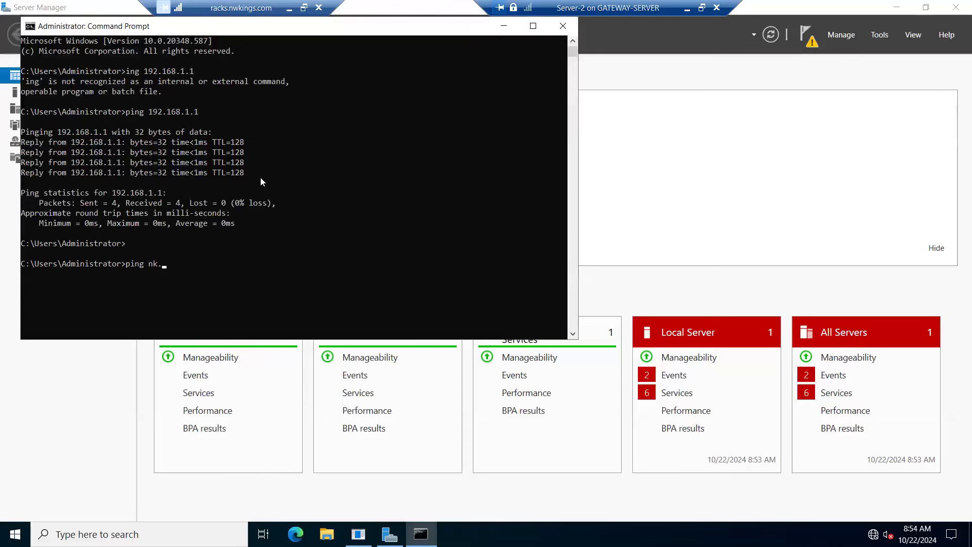
{"action": "type", "text": "com"}
{"action": "key", "text": "Return"}
{"action": "left_click", "coordinate": [505, 29]}
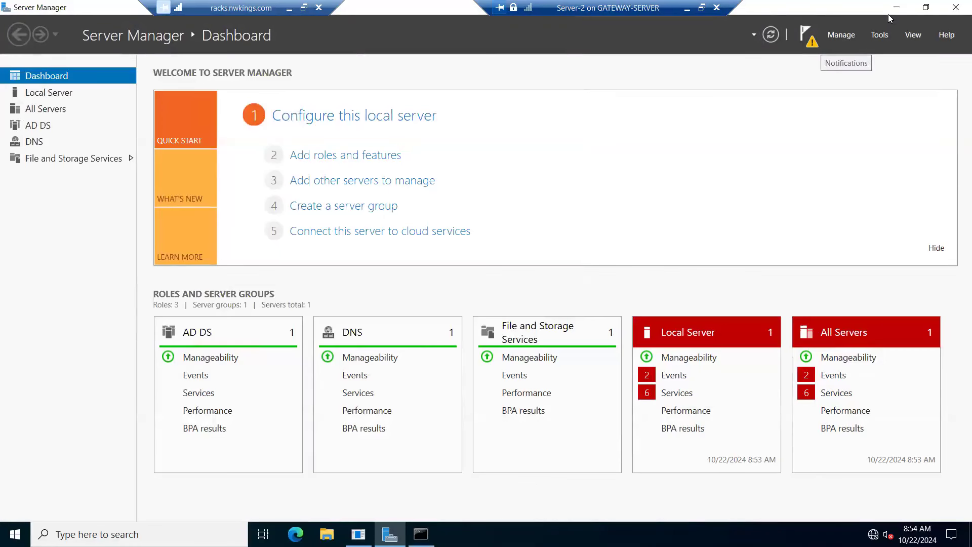
Step: Start promoting Server-2 to a domain controller, choosing to add a domain controller to an existing domain
{"action": "left_click", "coordinate": [809, 37]}
{"action": "left_click", "coordinate": [701, 114]}
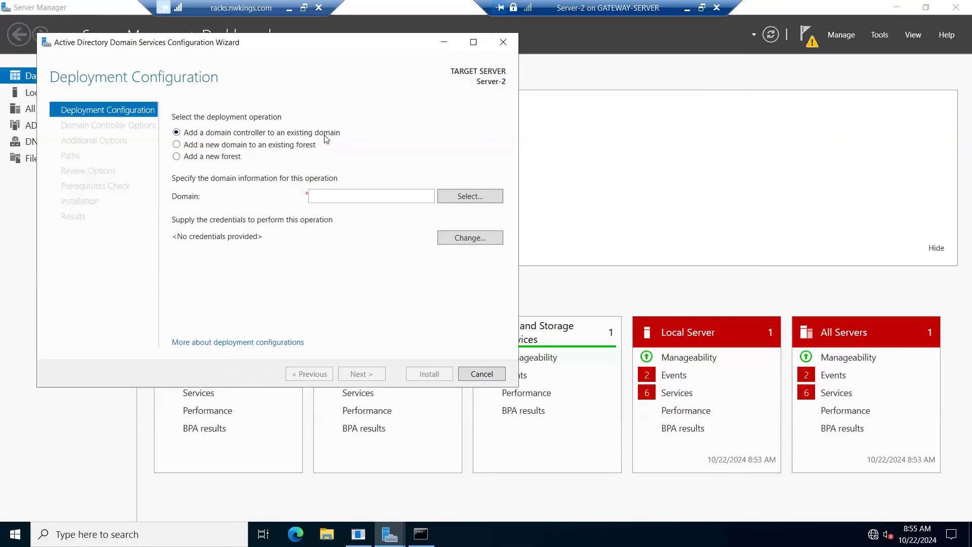
{"action": "left_click", "coordinate": [282, 147]}
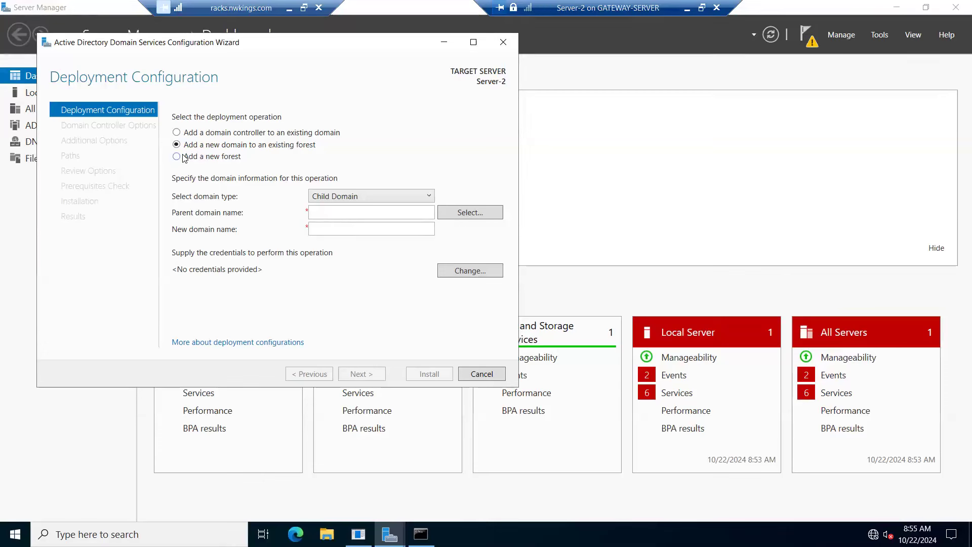
{"action": "left_click", "coordinate": [199, 133]}
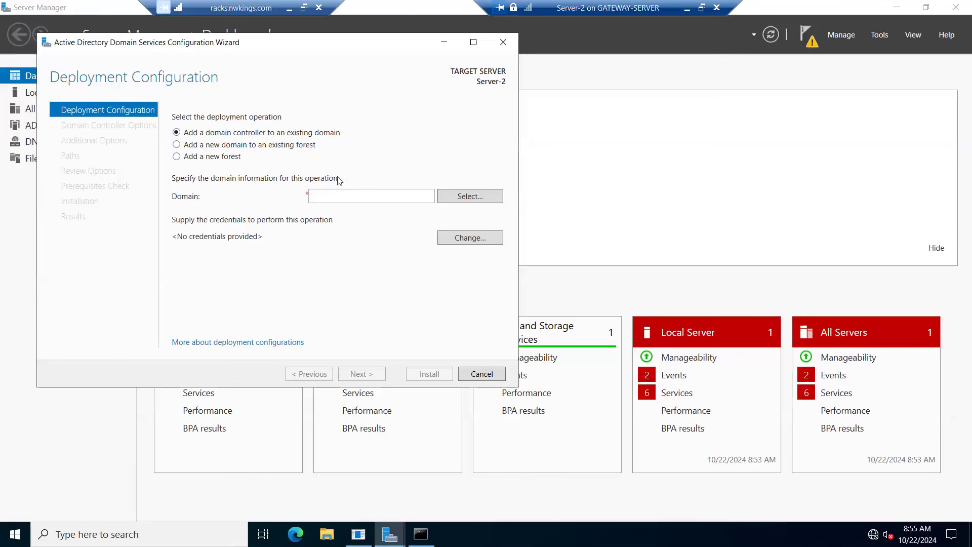
Step: Specify nk.com as the domain and supply its administrator account name and password to look up domains in the forest
{"action": "left_click", "coordinate": [349, 194]}
{"action": "type", "text": "nk.com"}
{"action": "left_click", "coordinate": [480, 194]}
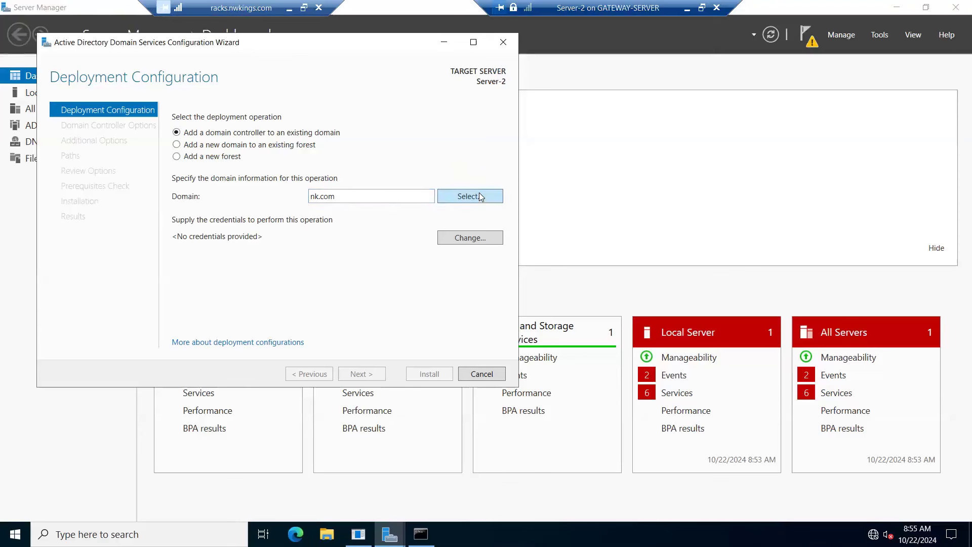
{"action": "type", "text": "administrator@nk.com"}
{"action": "key", "text": "Tab"}
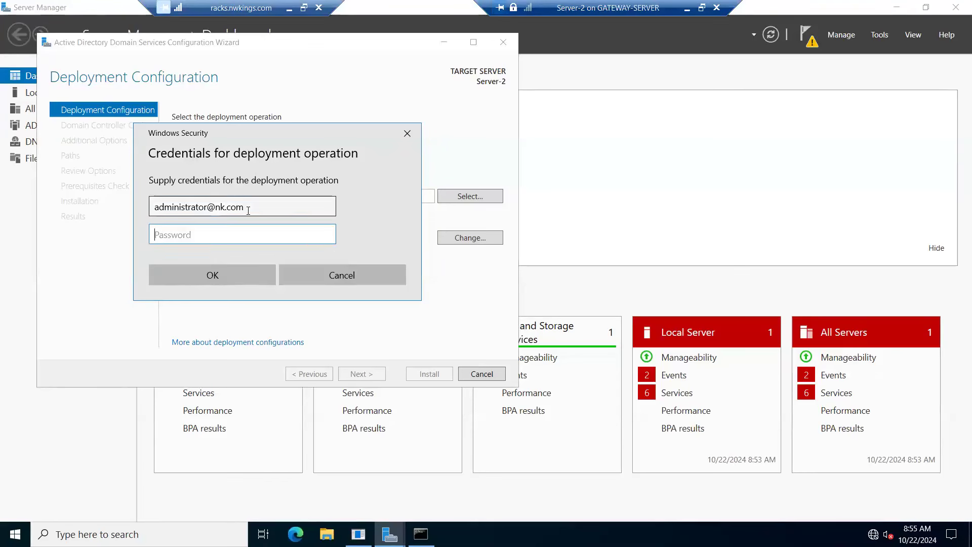
{"action": "type", "text": "•••••••••"}
{"action": "left_click", "coordinate": [210, 268]}
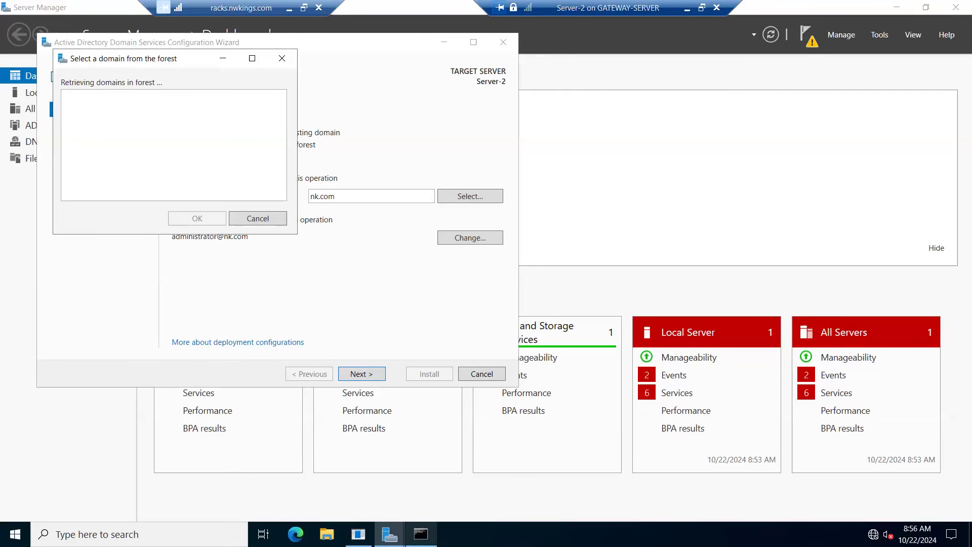
Step: Review the ping output in the Command Prompt and minimize it again
{"action": "left_click", "coordinate": [421, 534]}
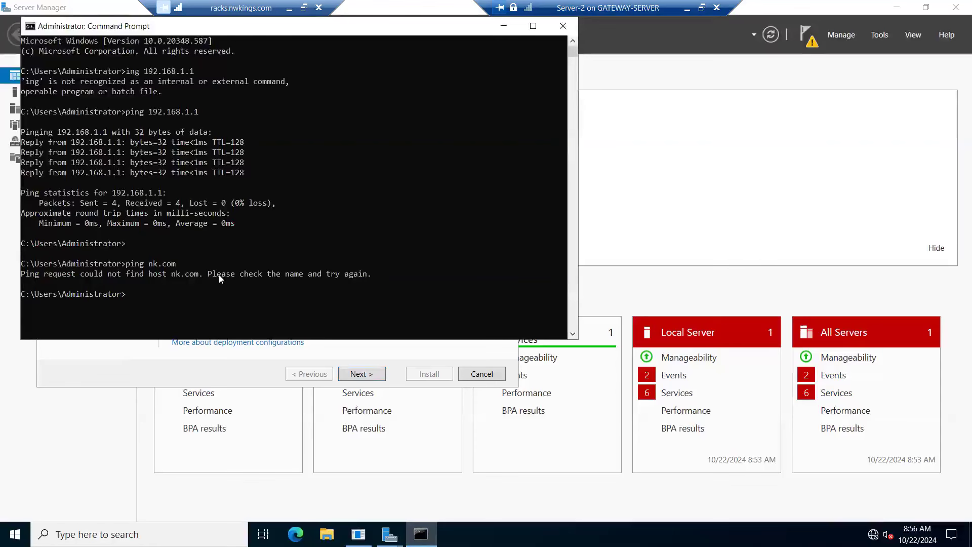
{"action": "left_click", "coordinate": [503, 28]}
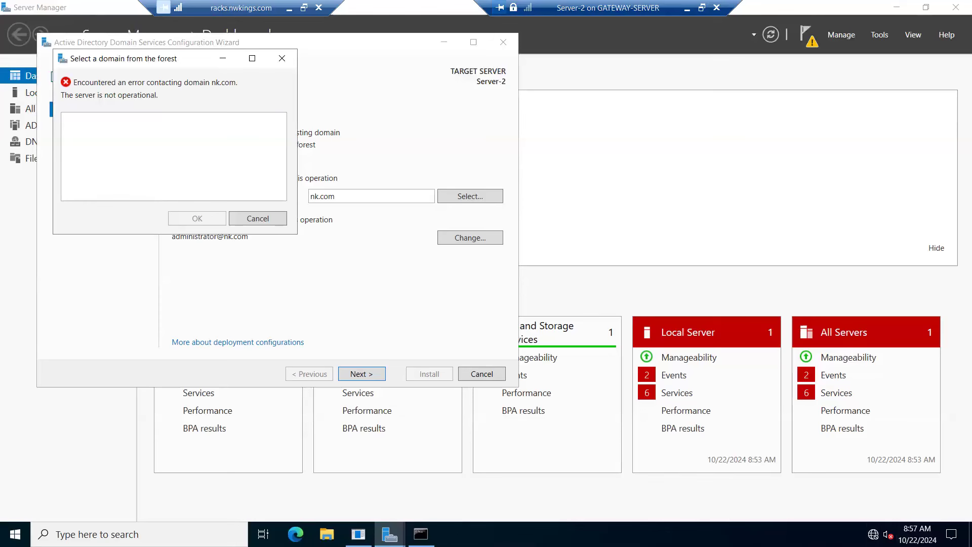
Step: Set the alternate DNS server in the Ethernet adapter's IPv4 properties to 192.168.1.1
{"action": "right_click", "coordinate": [873, 534]}
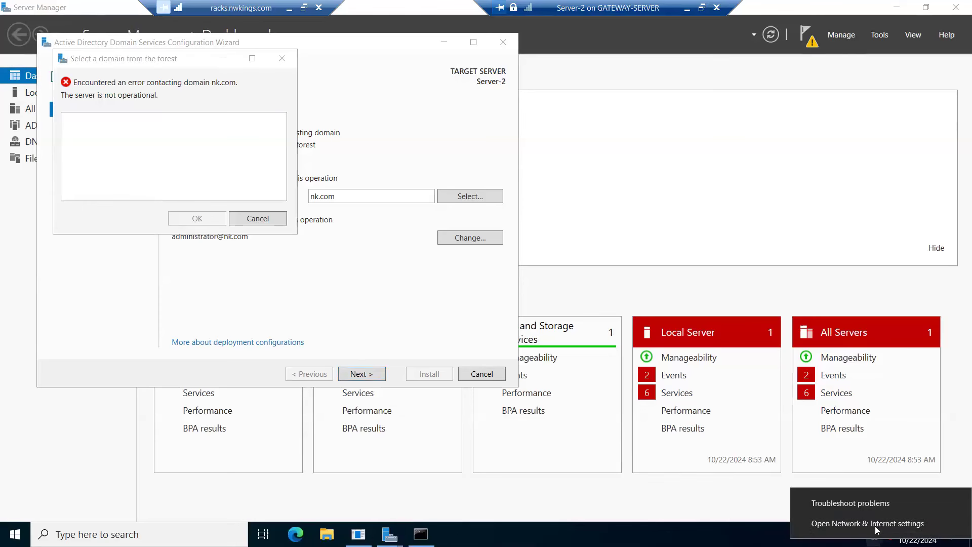
{"action": "left_click", "coordinate": [877, 527]}
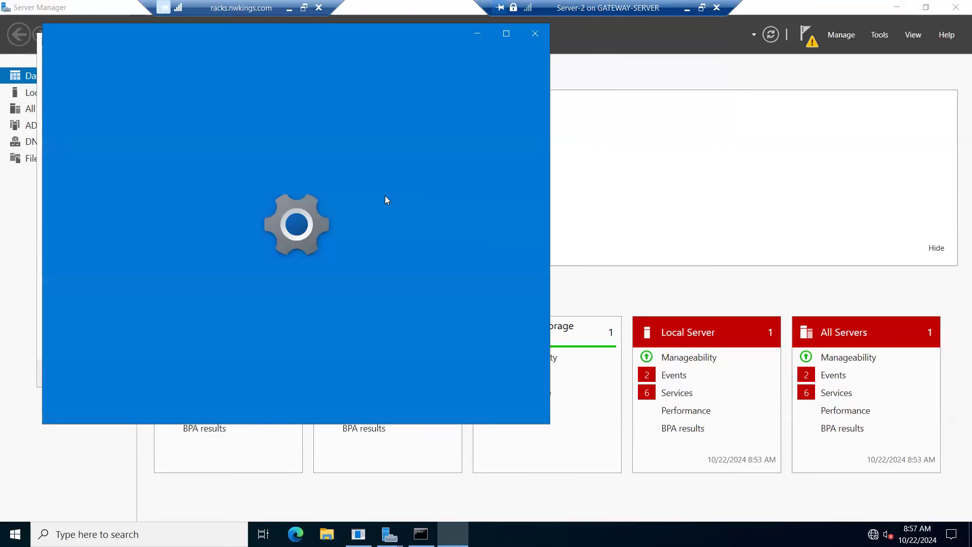
{"action": "scroll", "coordinate": [343, 363], "scroll_direction": "down", "scroll_amount": 2}
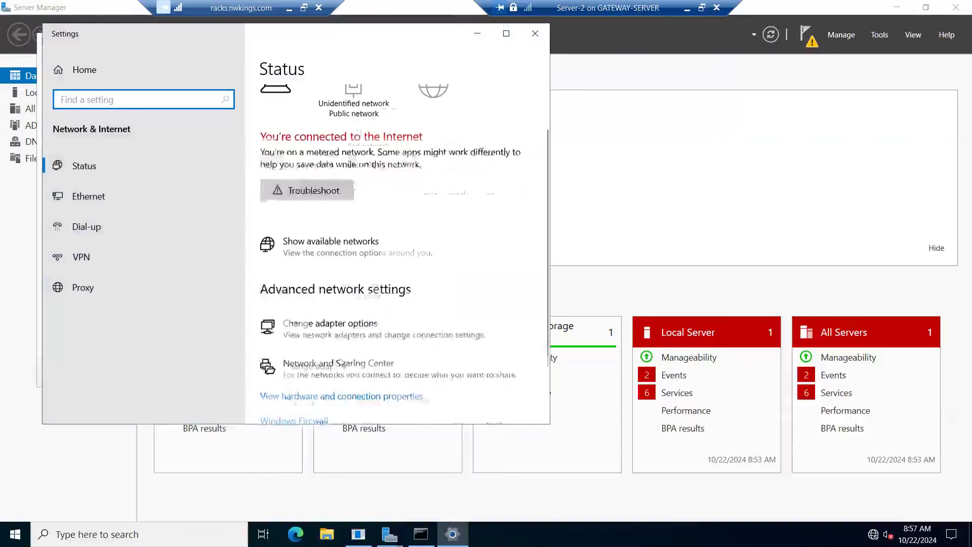
{"action": "left_click", "coordinate": [343, 363]}
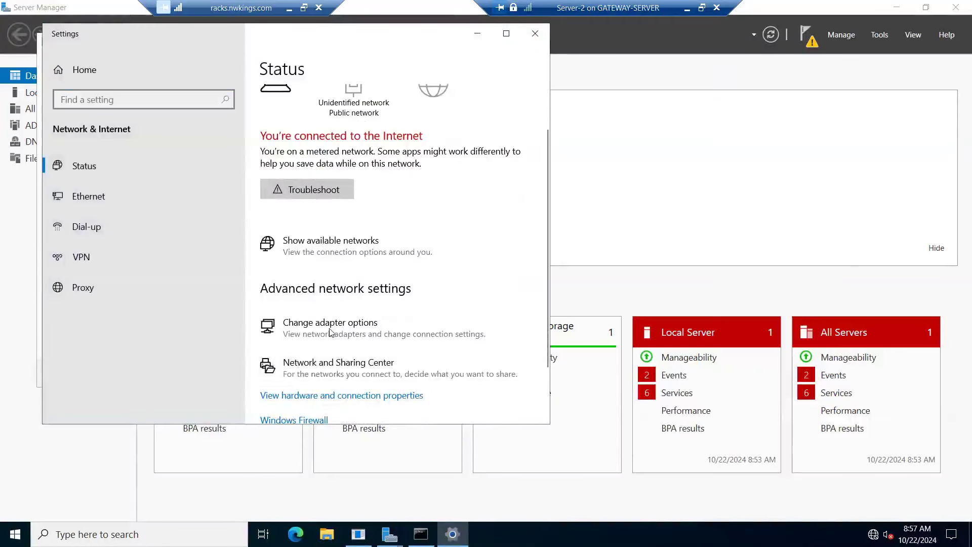
{"action": "left_click", "coordinate": [545, 186]}
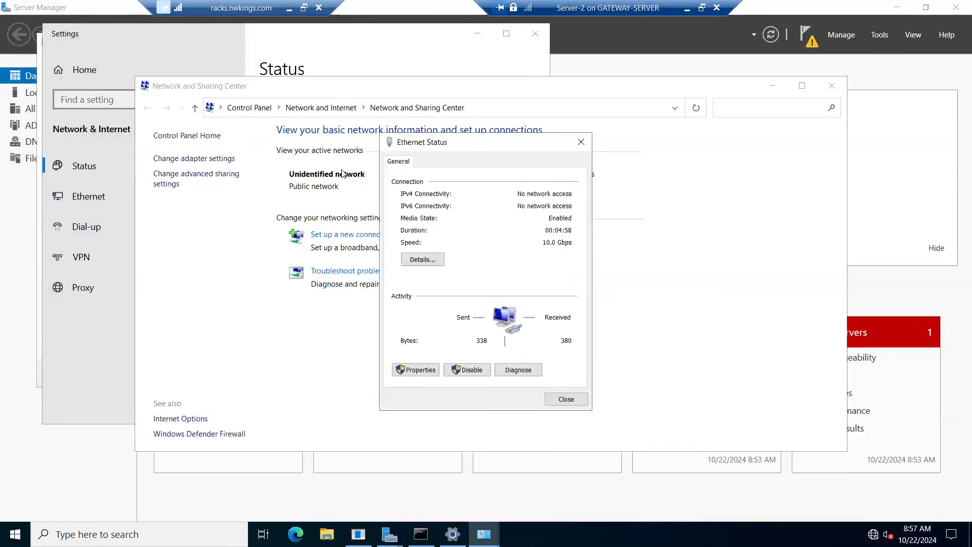
{"action": "left_click", "coordinate": [416, 373]}
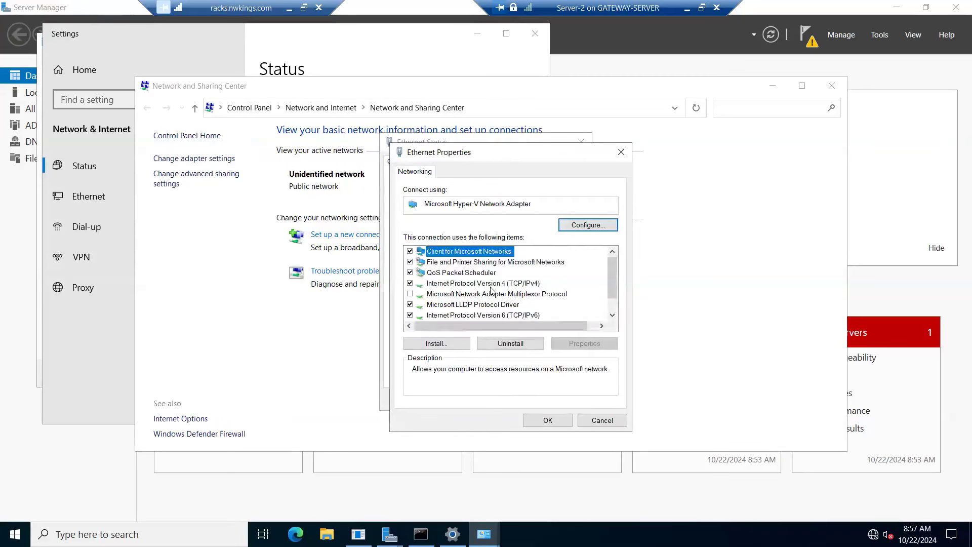
{"action": "double_click", "coordinate": [489, 285]}
{"action": "left_click", "coordinate": [543, 401]}
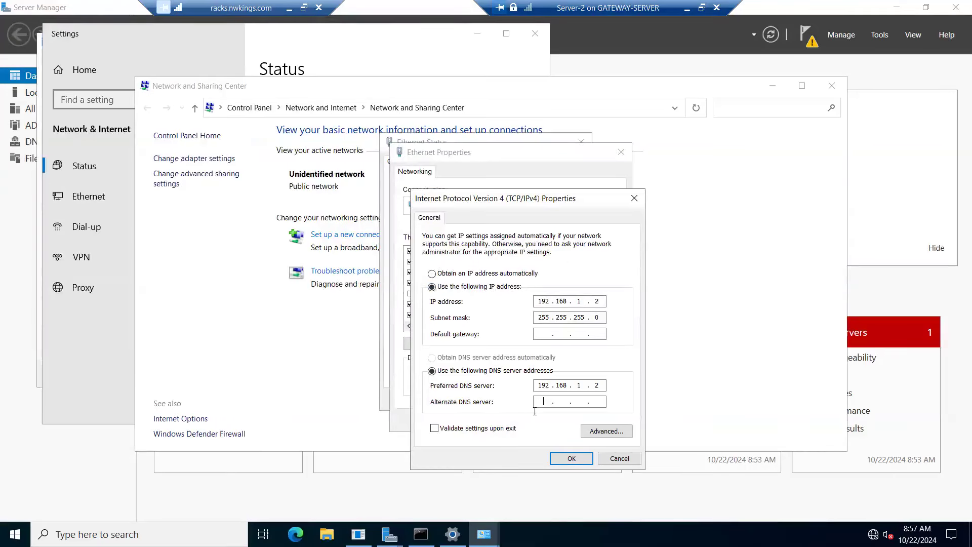
{"action": "type", "text": "192.168.1.1"}
{"action": "left_click", "coordinate": [571, 459]}
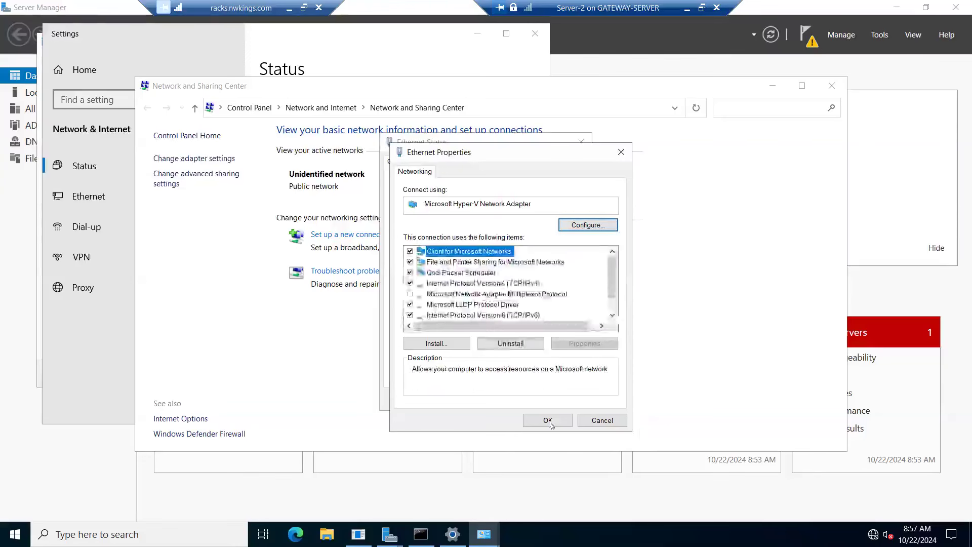
{"action": "left_click", "coordinate": [550, 420]}
{"action": "key", "text": "Escape"}
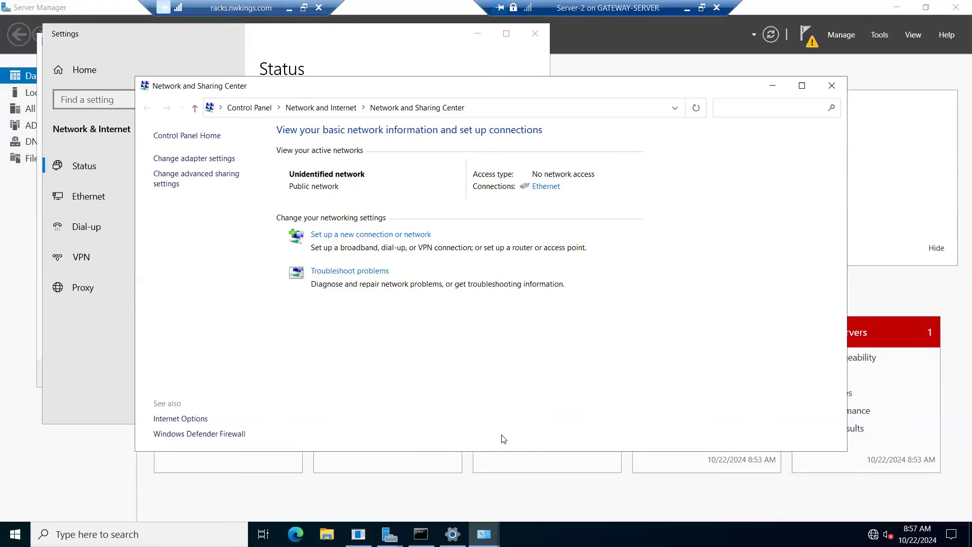
Step: Close and reopen the Ethernet status window to check the connection
{"action": "mouse_move", "coordinate": [484, 534]}
{"action": "left_click", "coordinate": [557, 476]}
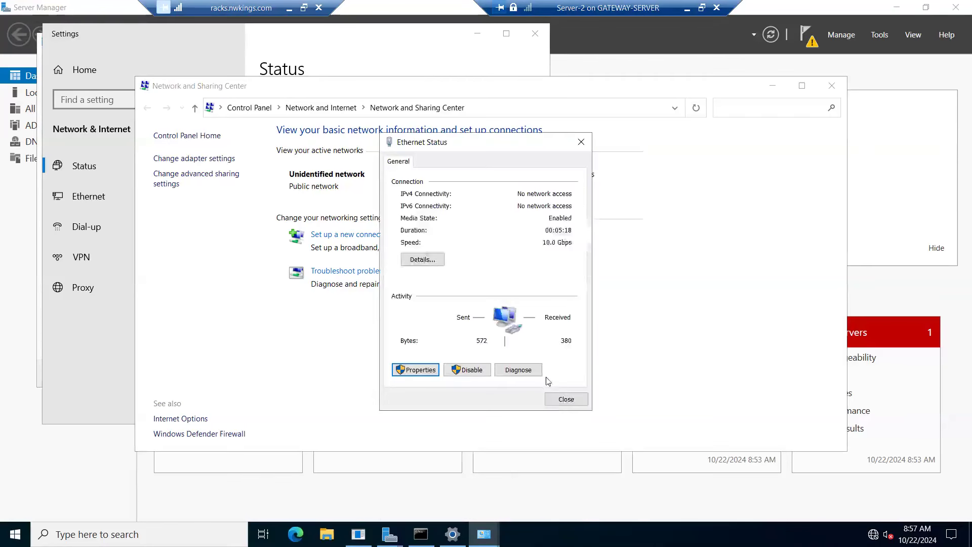
{"action": "left_click", "coordinate": [567, 400]}
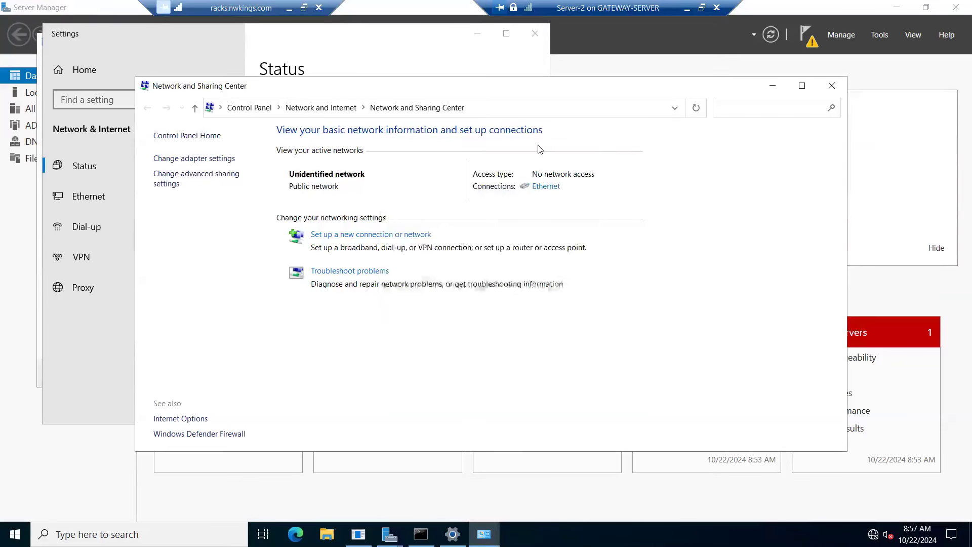
{"action": "left_click", "coordinate": [546, 187]}
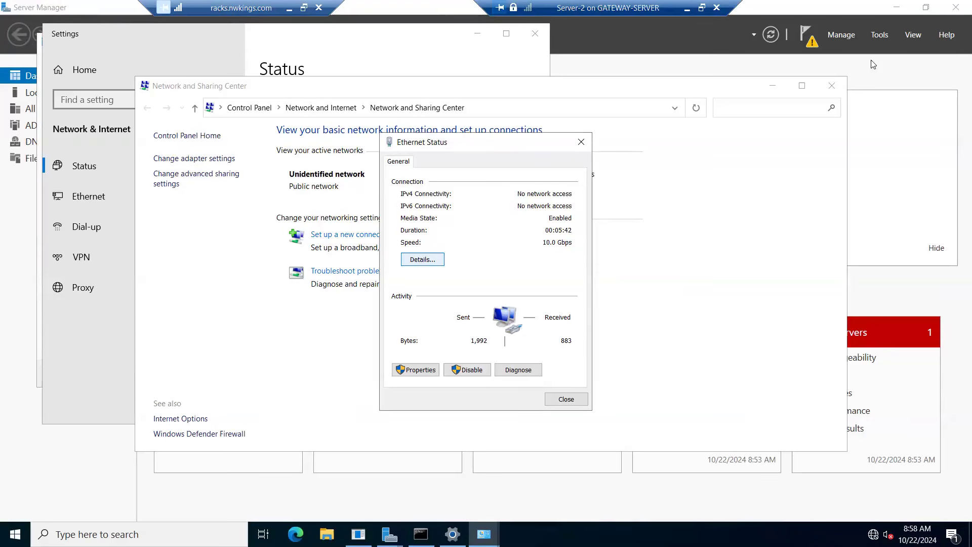
Step: Close the Server-2 console and reconnect to it full screen from Hyper-V Manager
{"action": "left_click", "coordinate": [716, 8]}
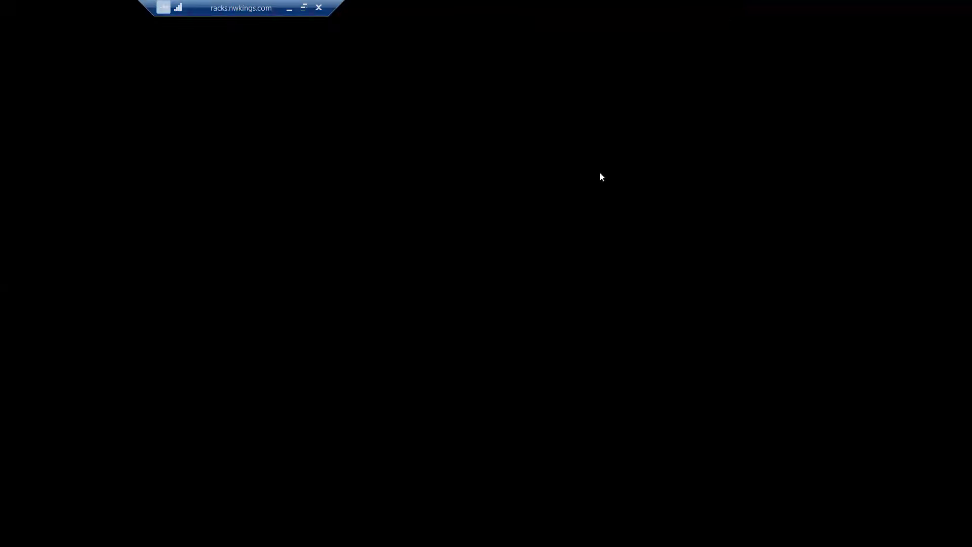
{"action": "left_click", "coordinate": [367, 118]}
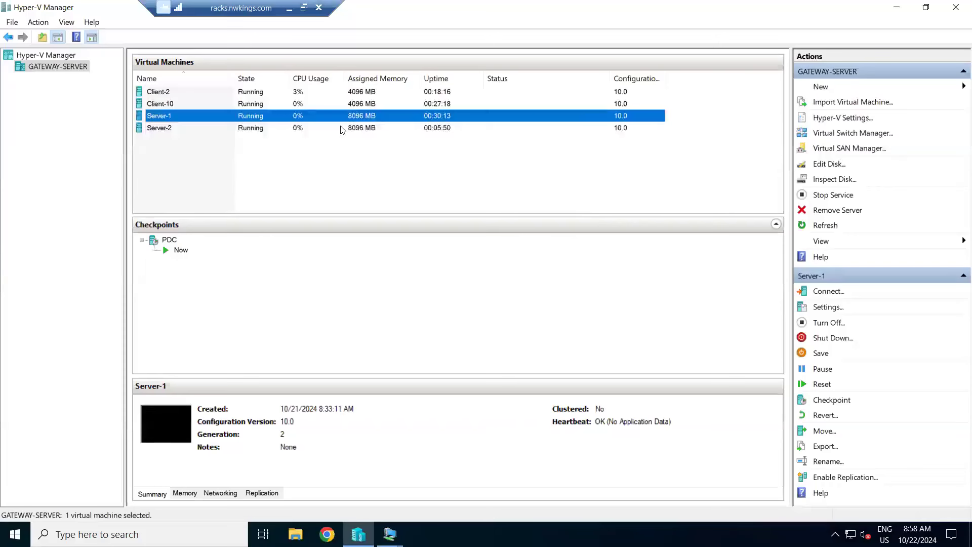
{"action": "left_click", "coordinate": [344, 129]}
{"action": "right_click", "coordinate": [342, 128]}
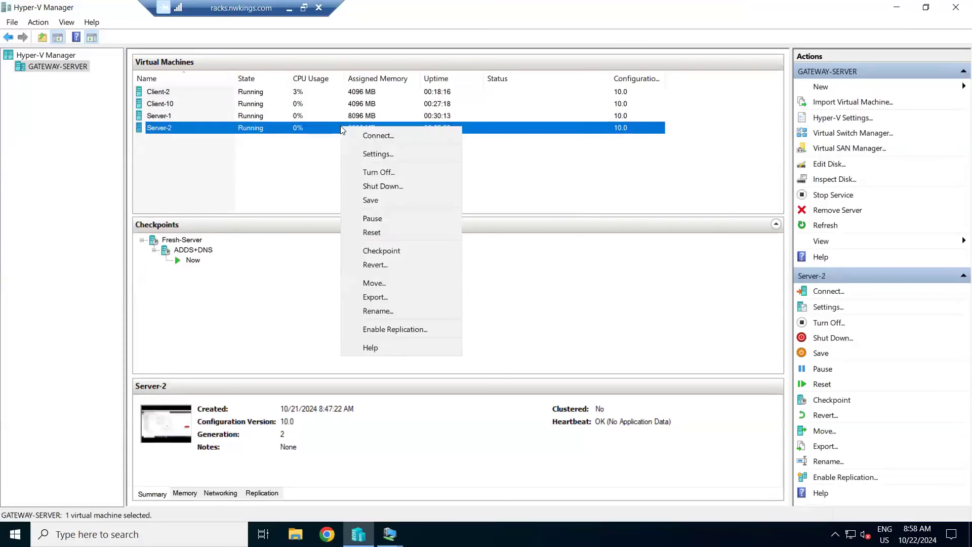
{"action": "left_click", "coordinate": [373, 130]}
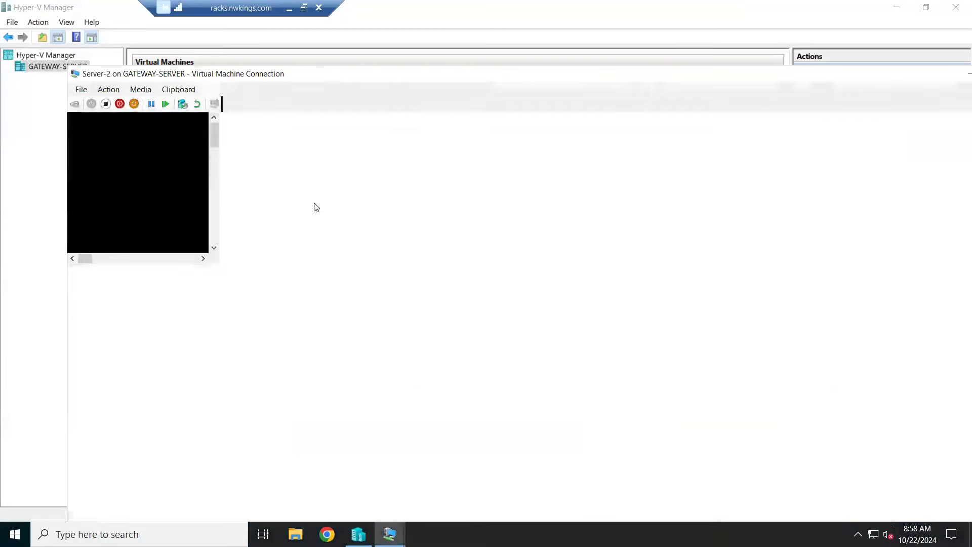
{"action": "double_click", "coordinate": [363, 75]}
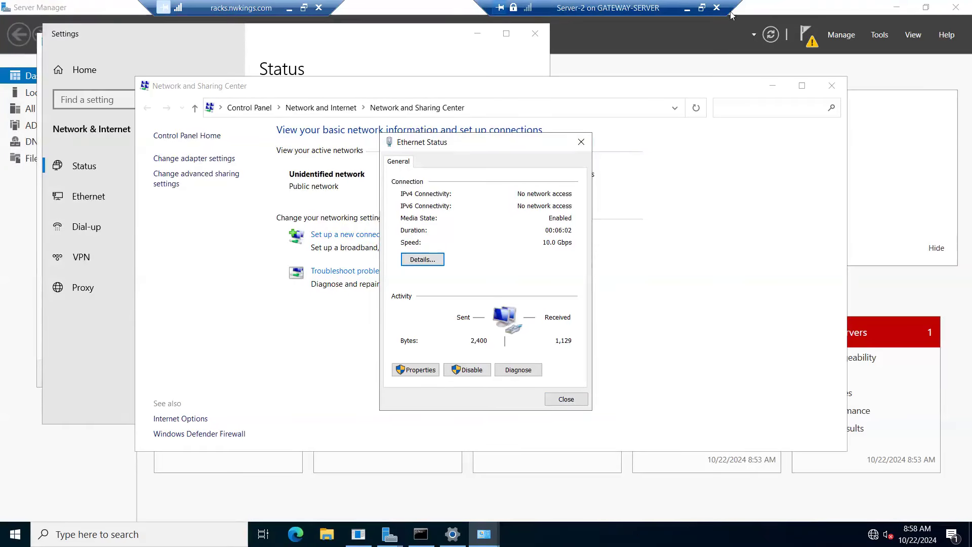
Step: Close the Server-2 console and select Server-2 among the virtual machines
{"action": "left_click", "coordinate": [715, 7]}
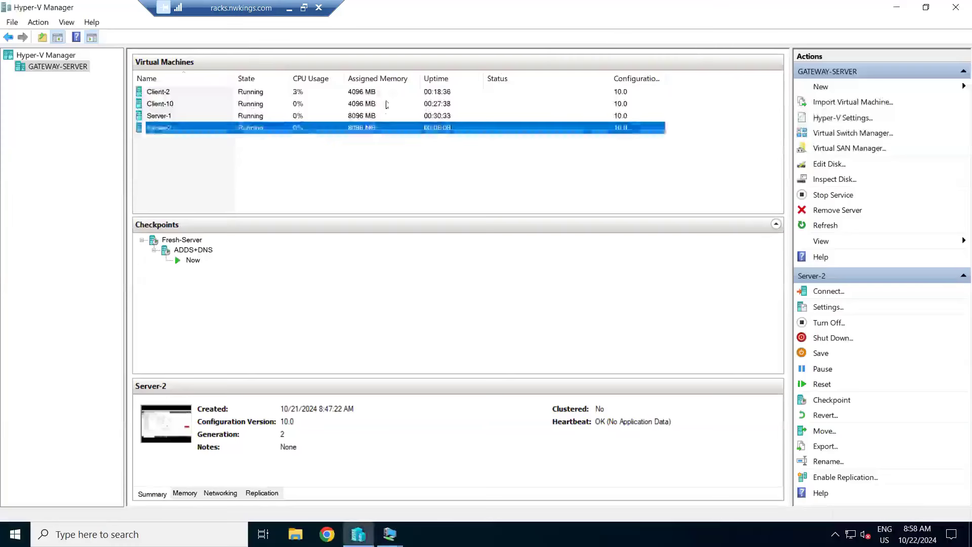
{"action": "left_click", "coordinate": [365, 104]}
{"action": "left_click", "coordinate": [366, 115]}
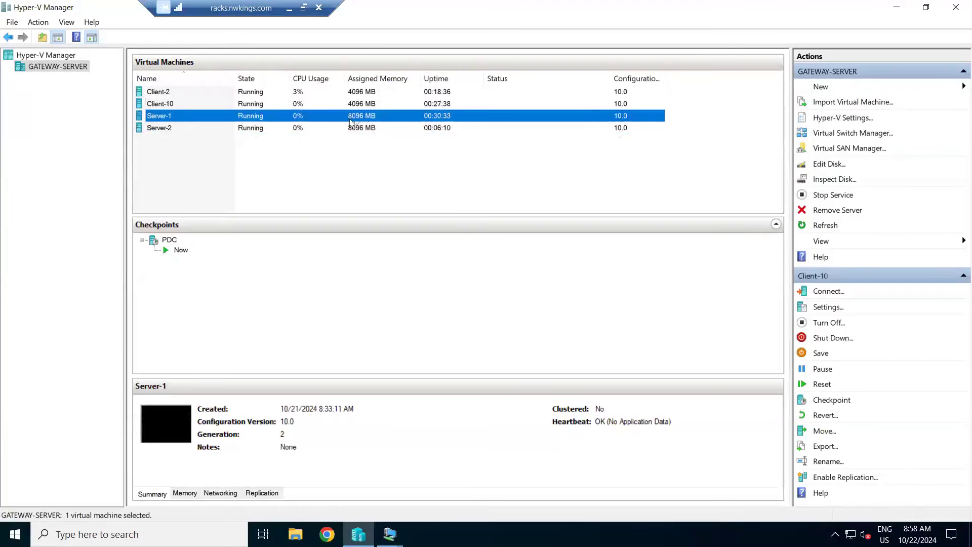
{"action": "left_click", "coordinate": [297, 130]}
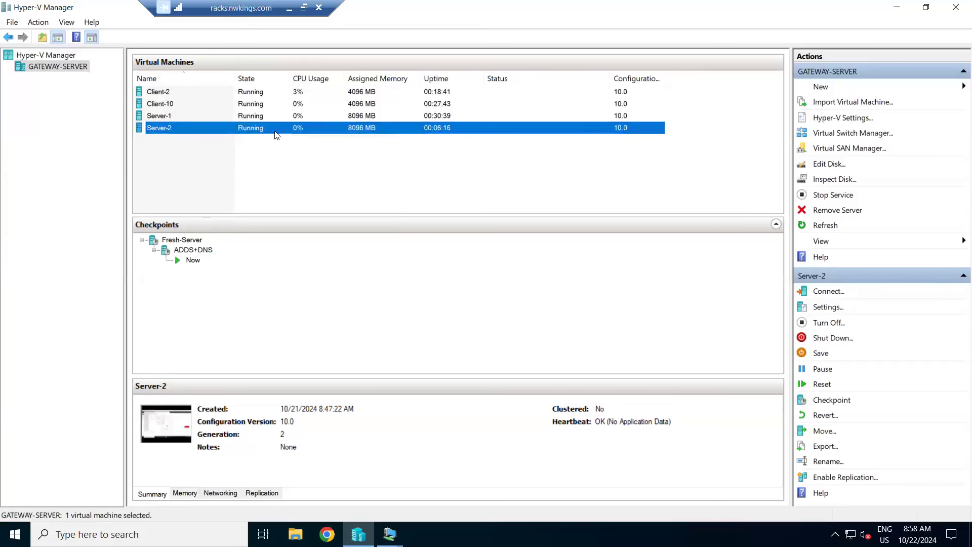
Step: Connect to the Server-2 console, show it full screen and lock the session from the security options
{"action": "right_click", "coordinate": [276, 134]}
{"action": "left_click", "coordinate": [301, 139]}
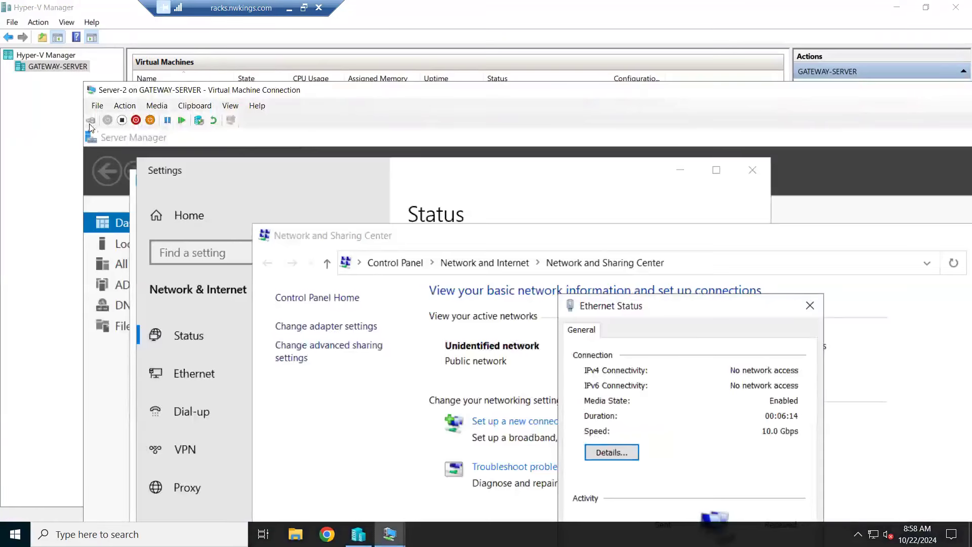
{"action": "left_click", "coordinate": [89, 122]}
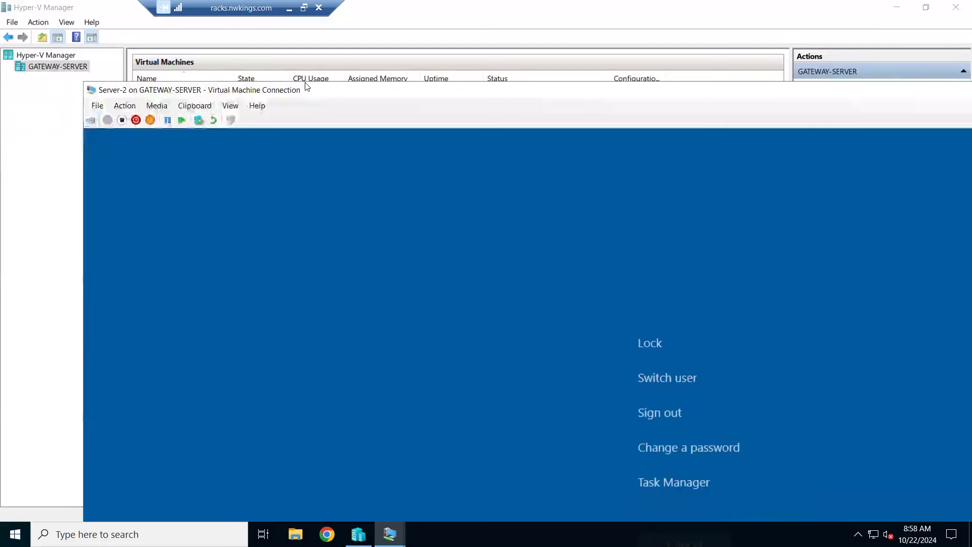
{"action": "double_click", "coordinate": [307, 88]}
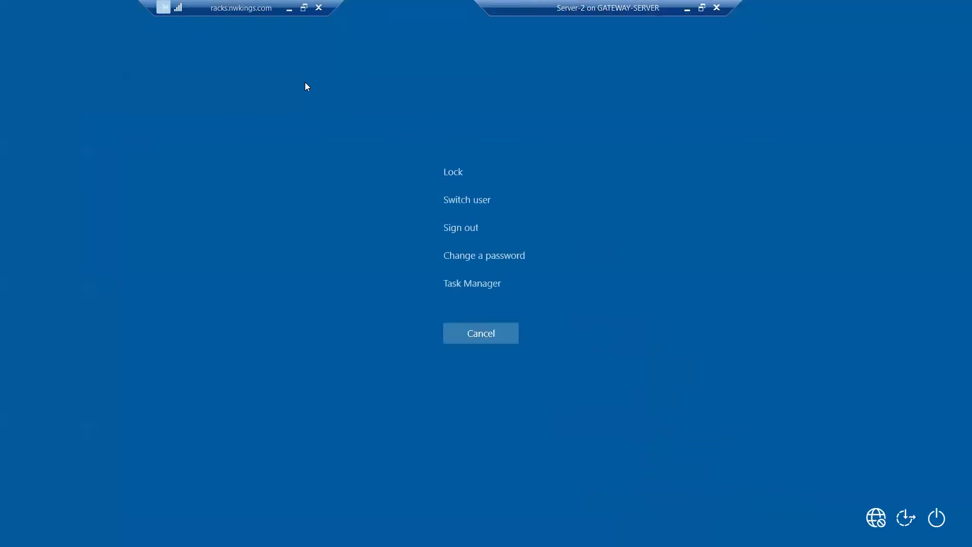
{"action": "left_click", "coordinate": [488, 340]}
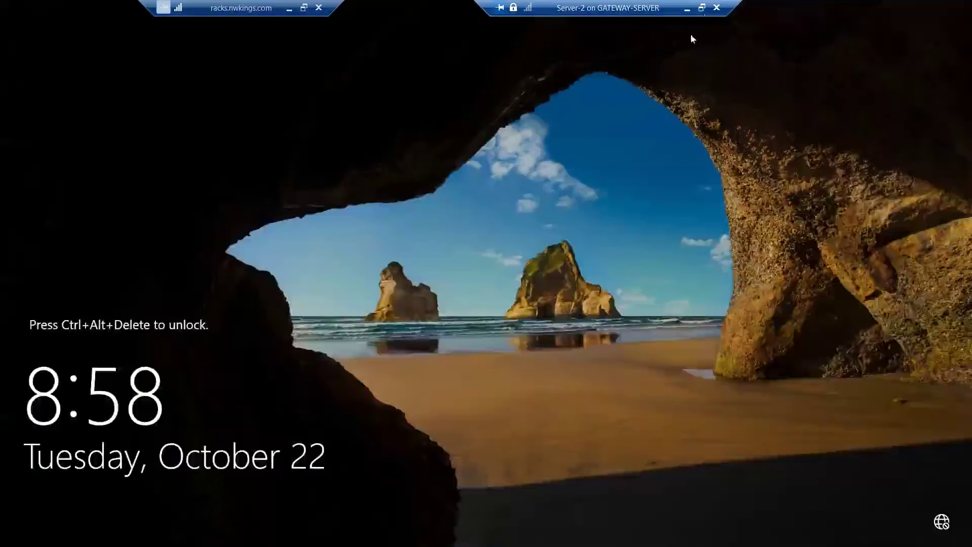
Step: Unlock the Server-2 session by entering the Administrator account password in the full-screen console
{"action": "left_click", "coordinate": [702, 8]}
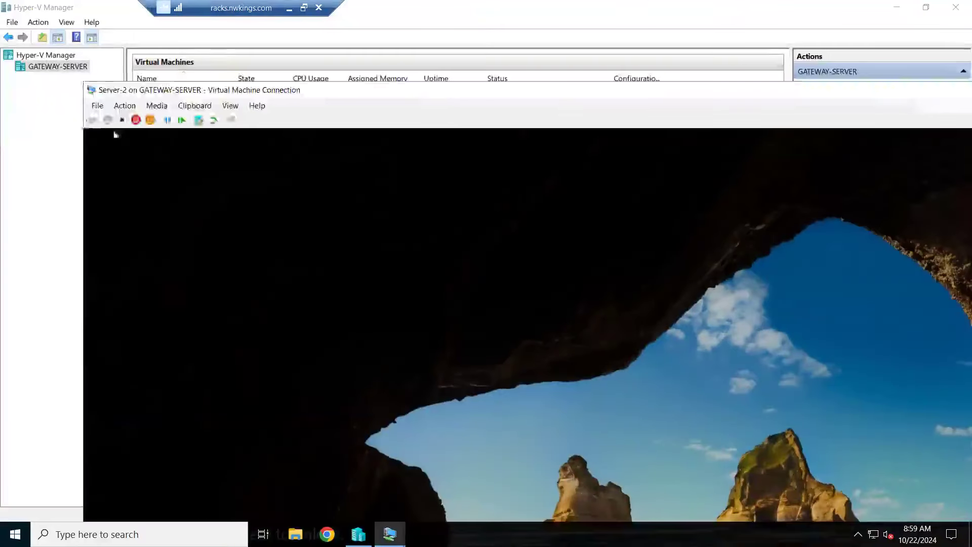
{"action": "left_click", "coordinate": [92, 120]}
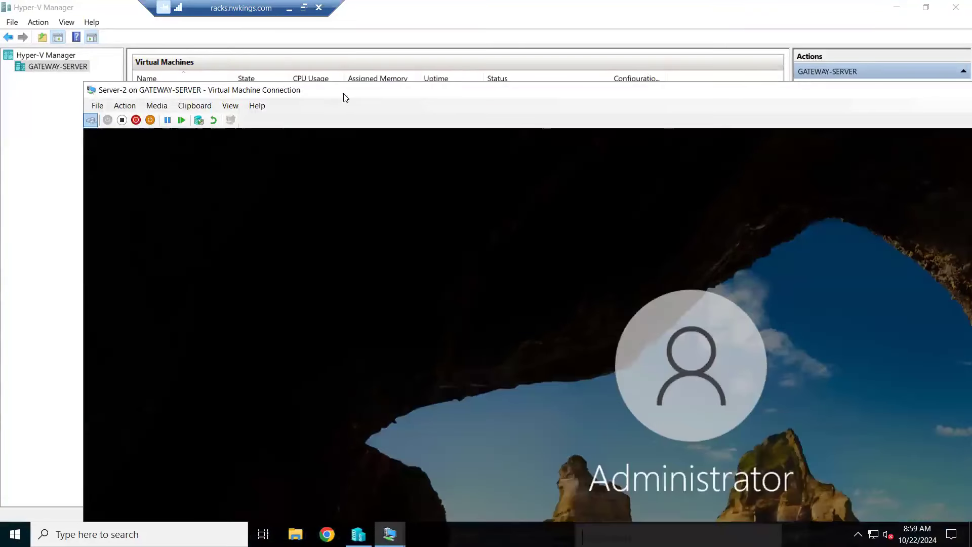
{"action": "double_click", "coordinate": [347, 97]}
{"action": "type", "text": "••"}
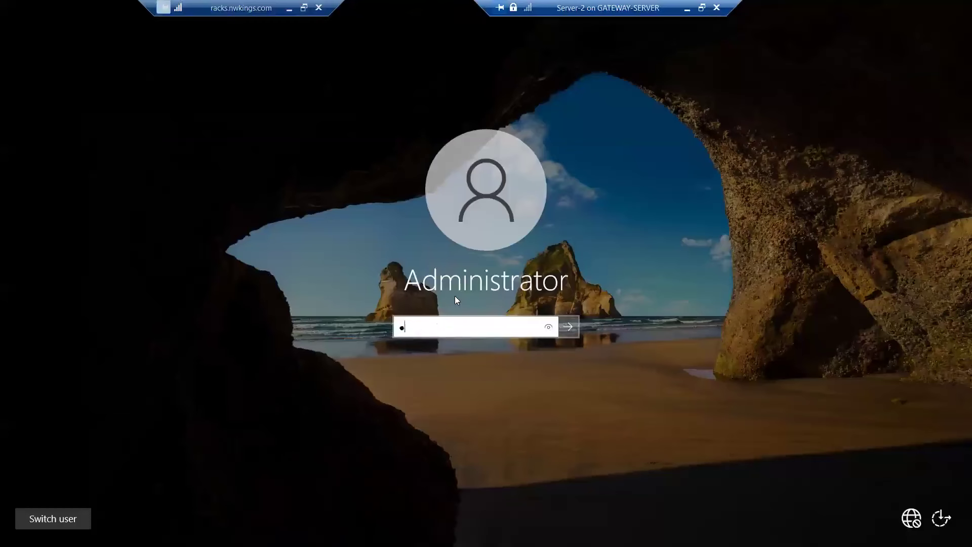
{"action": "type", "text": "••••••••"}
{"action": "key", "text": "Return"}
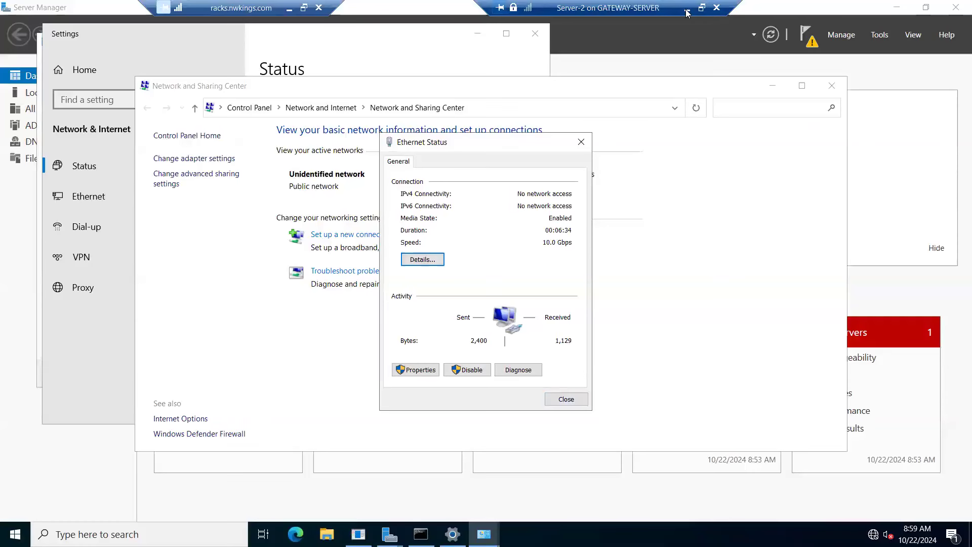
Step: Lock Server-2 again from its security options and unlock it with the Administrator account password
{"action": "left_click", "coordinate": [702, 8]}
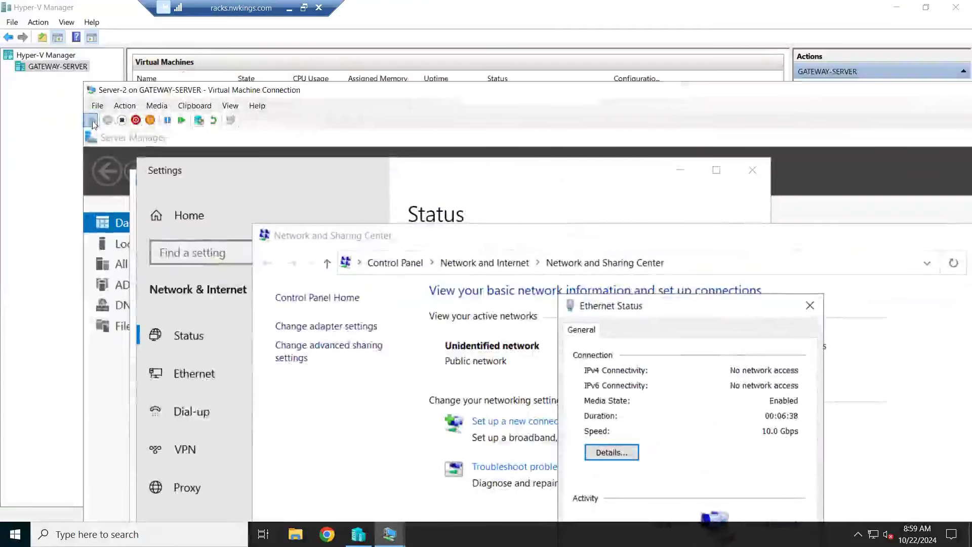
{"action": "left_click", "coordinate": [91, 120]}
{"action": "double_click", "coordinate": [307, 95]}
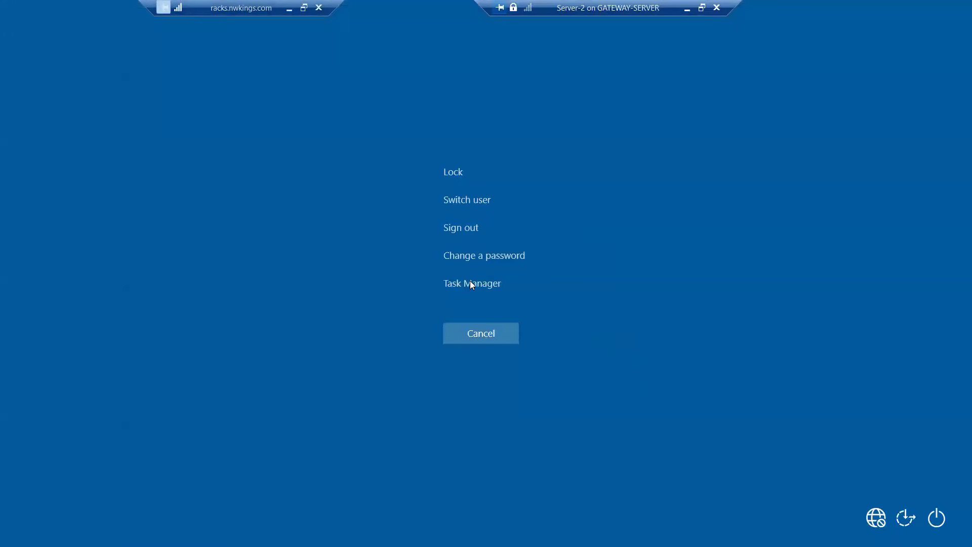
{"action": "key", "text": "Return"}
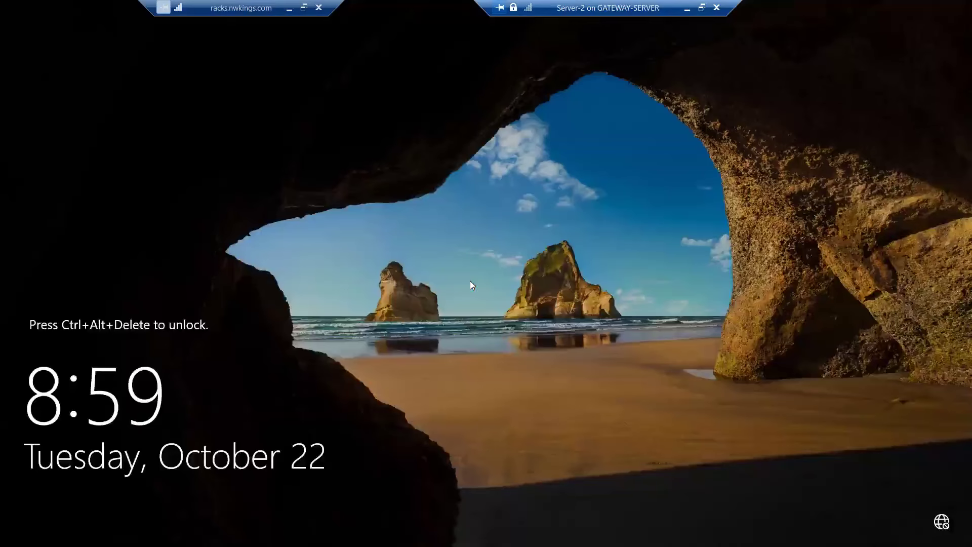
{"action": "left_click", "coordinate": [702, 8]}
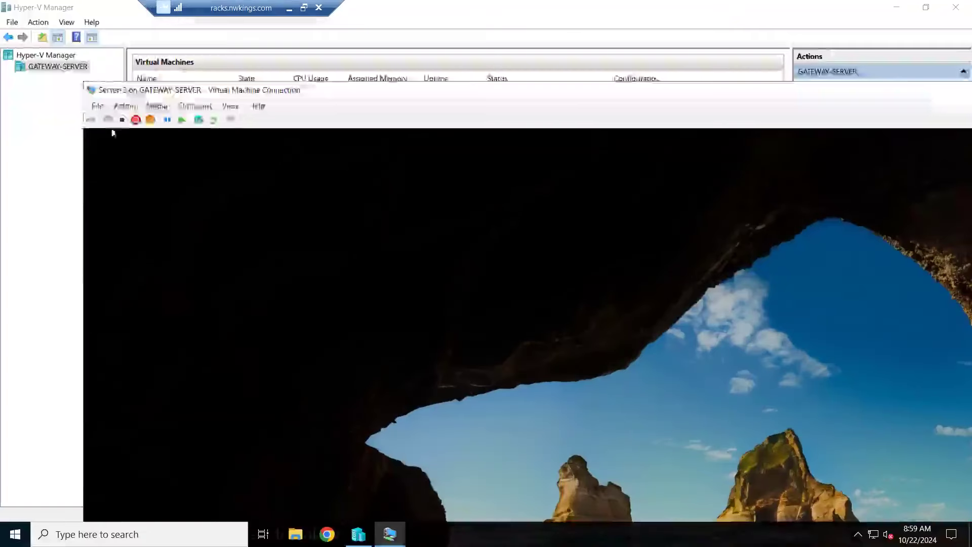
{"action": "left_click", "coordinate": [92, 121]}
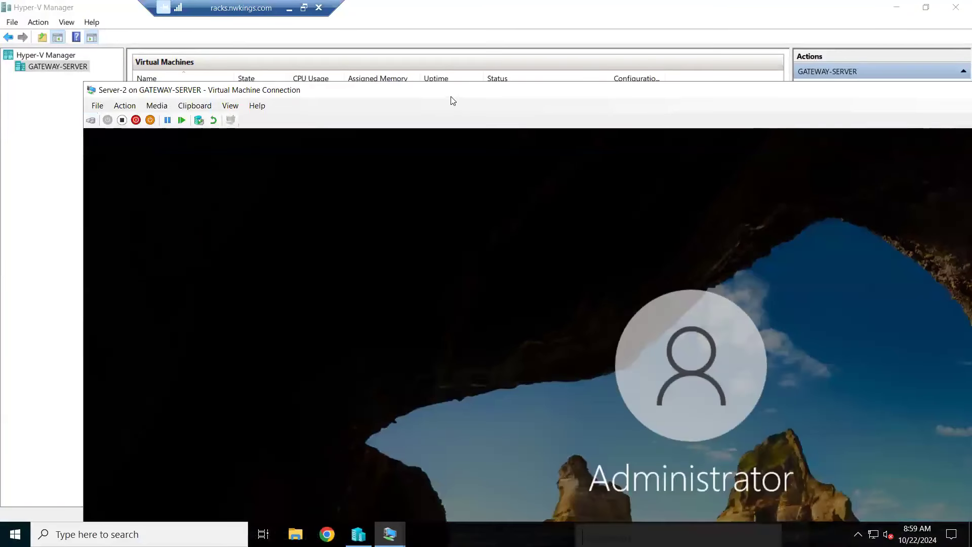
{"action": "type", "text": "********"}
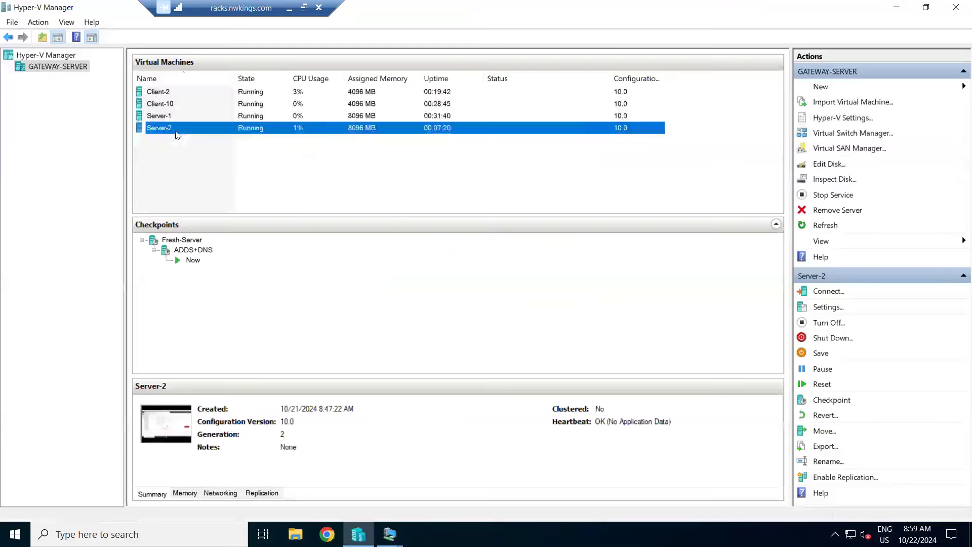
Step: Turn off the Server-2 virtual machine and start it again from Hyper-V Manager
{"action": "right_click", "coordinate": [176, 131]}
{"action": "left_click", "coordinate": [202, 178]}
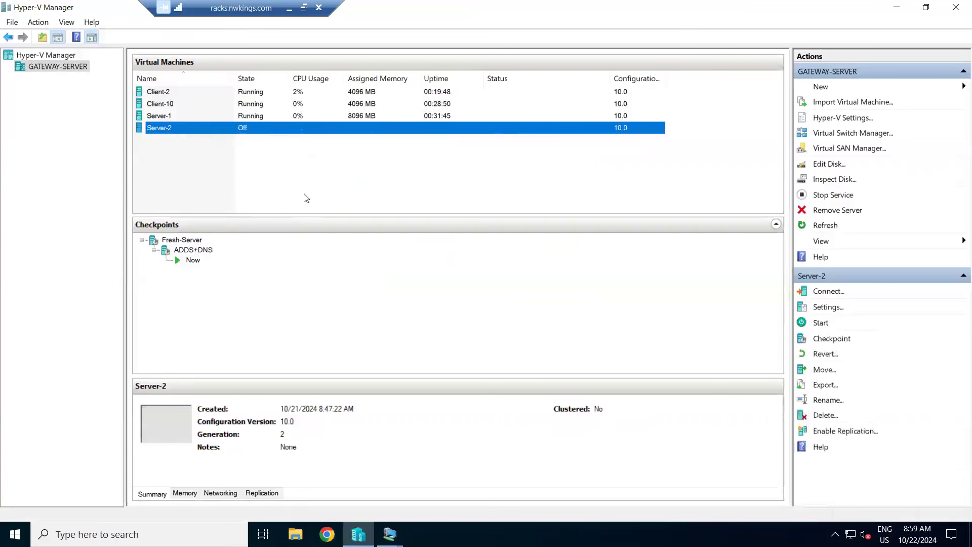
{"action": "right_click", "coordinate": [207, 128]}
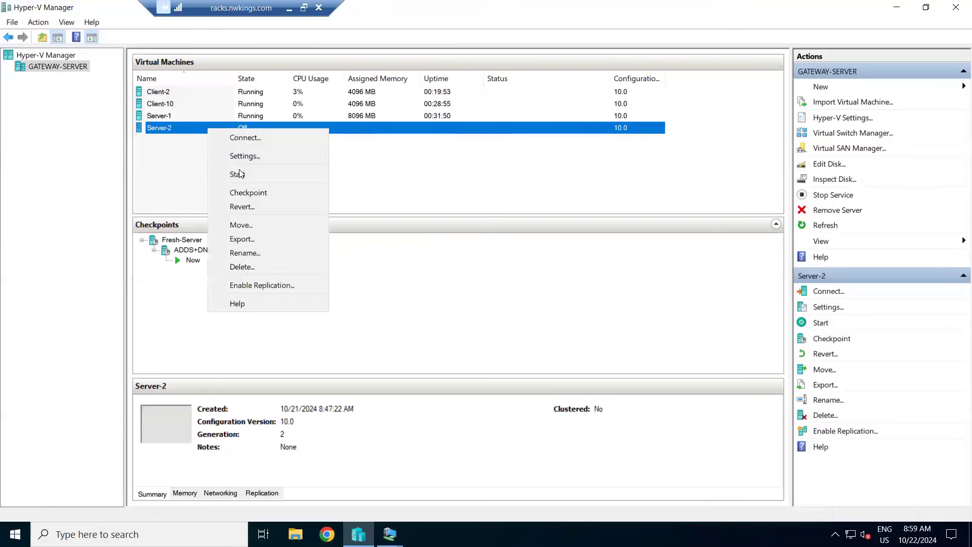
{"action": "left_click", "coordinate": [212, 173]}
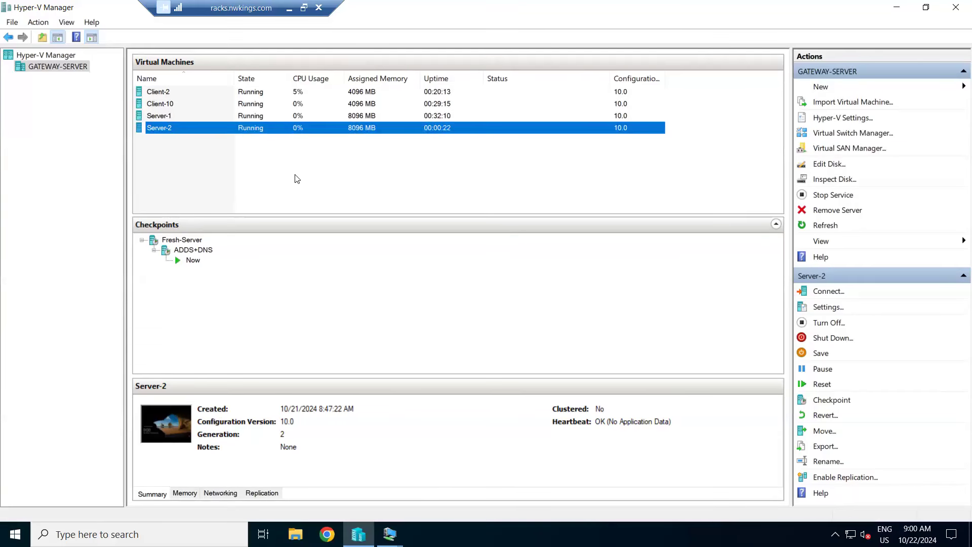
Step: Sign in to the Server-2 console full screen with the Administrator account password and dismiss the shutdown tracker and Admin Center dialogs
{"action": "right_click", "coordinate": [223, 132]}
{"action": "left_click", "coordinate": [240, 141]}
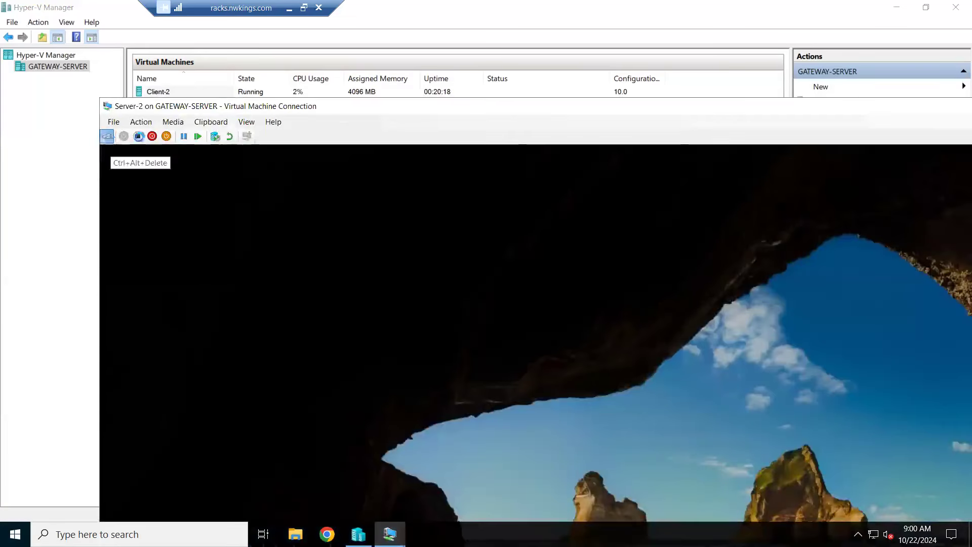
{"action": "left_click", "coordinate": [110, 137]}
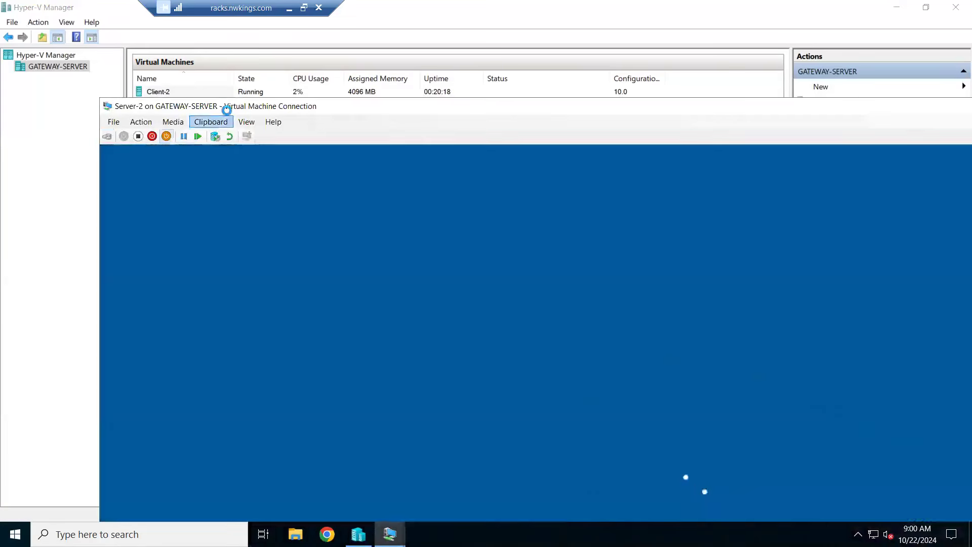
{"action": "double_click", "coordinate": [228, 108]}
{"action": "type", "text": "**********"}
{"action": "left_click", "coordinate": [568, 326]}
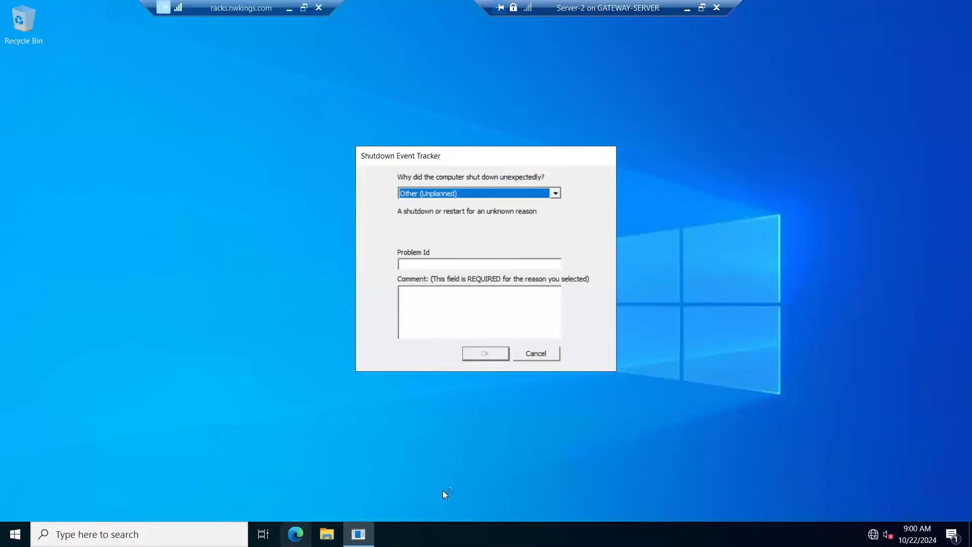
{"action": "left_click", "coordinate": [531, 354]}
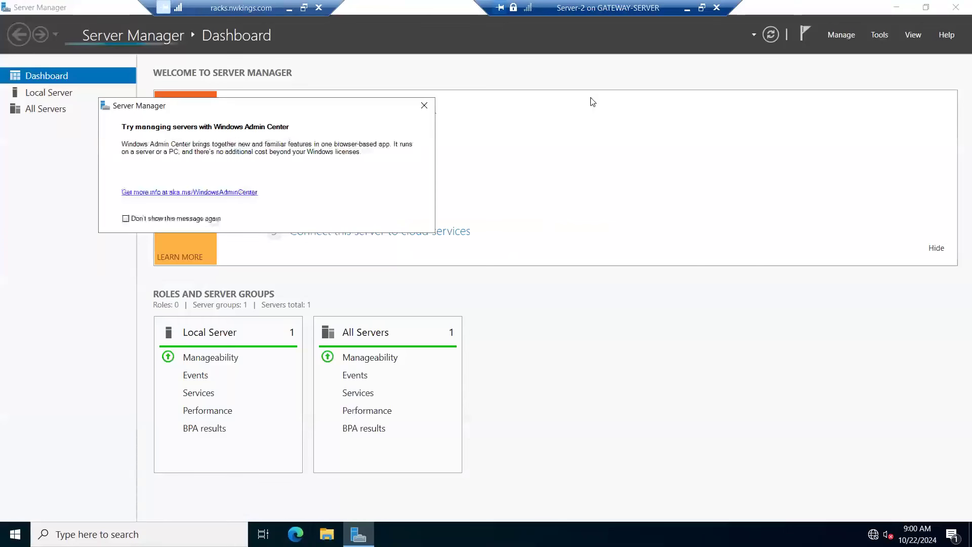
{"action": "left_click", "coordinate": [424, 105]}
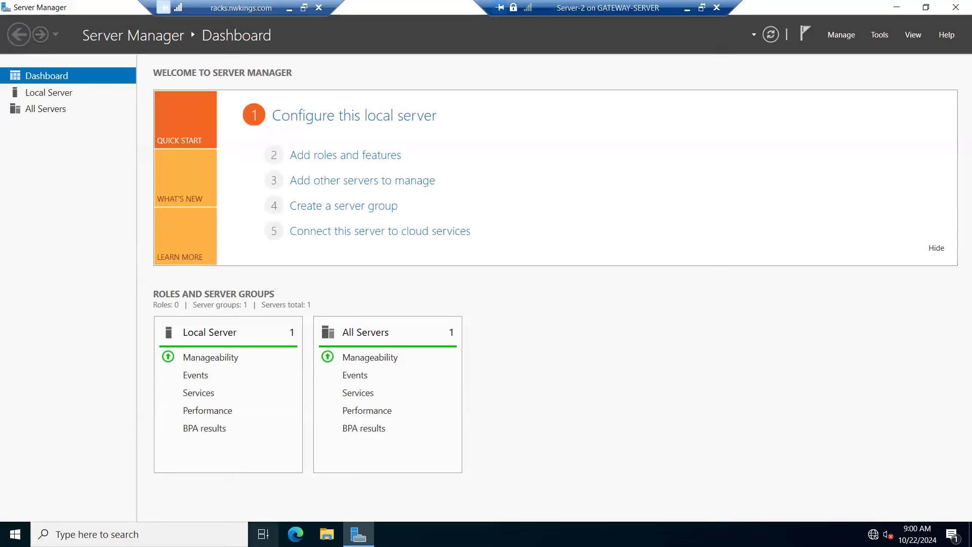
Step: Open Command Prompt on Server-2 and ping nk.com to test the domain connection
{"action": "left_click", "coordinate": [140, 534]}
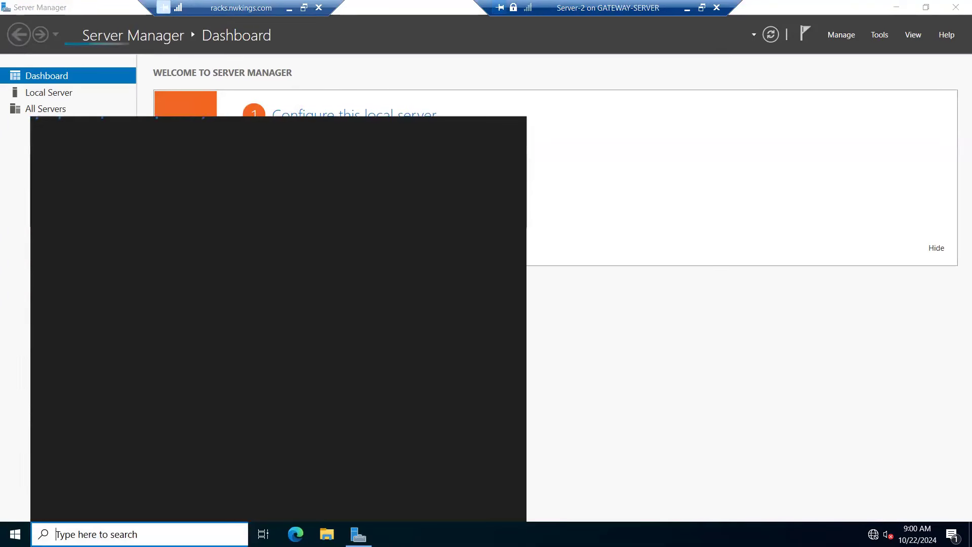
{"action": "type", "text": "cmd"}
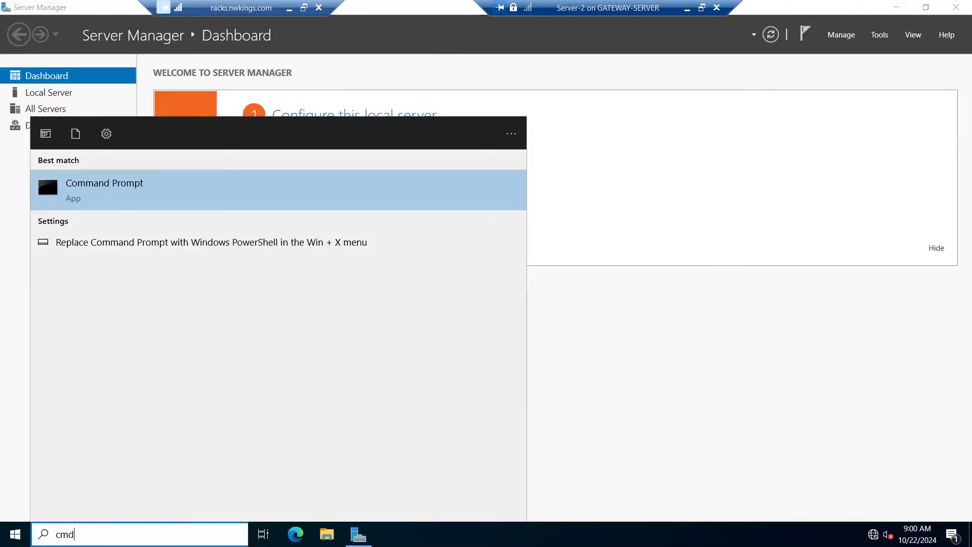
{"action": "key", "text": "Return"}
{"action": "type", "text": "ping nk.com"}
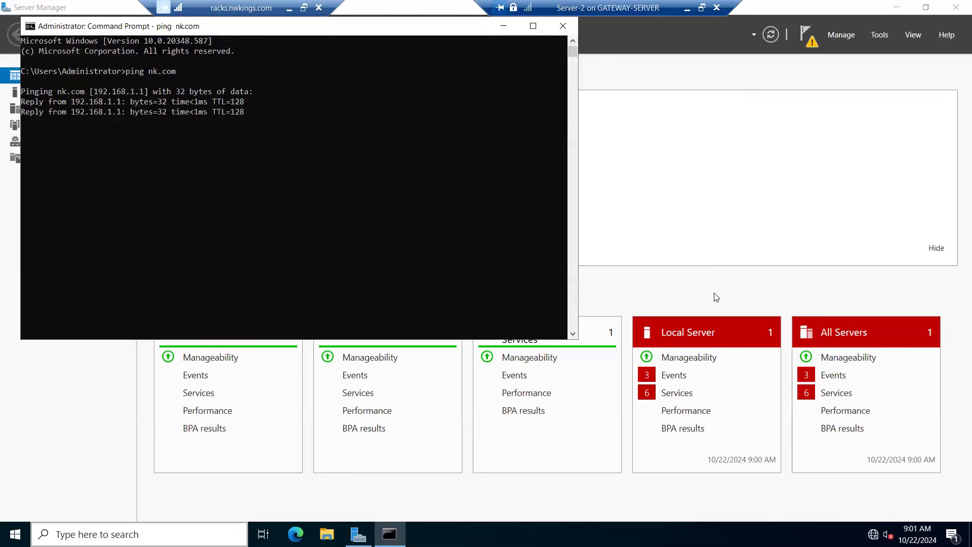
Step: Open the Active Directory Domain Services Configuration Wizard to promote Server-2 to a domain controller
{"action": "left_click", "coordinate": [805, 34]}
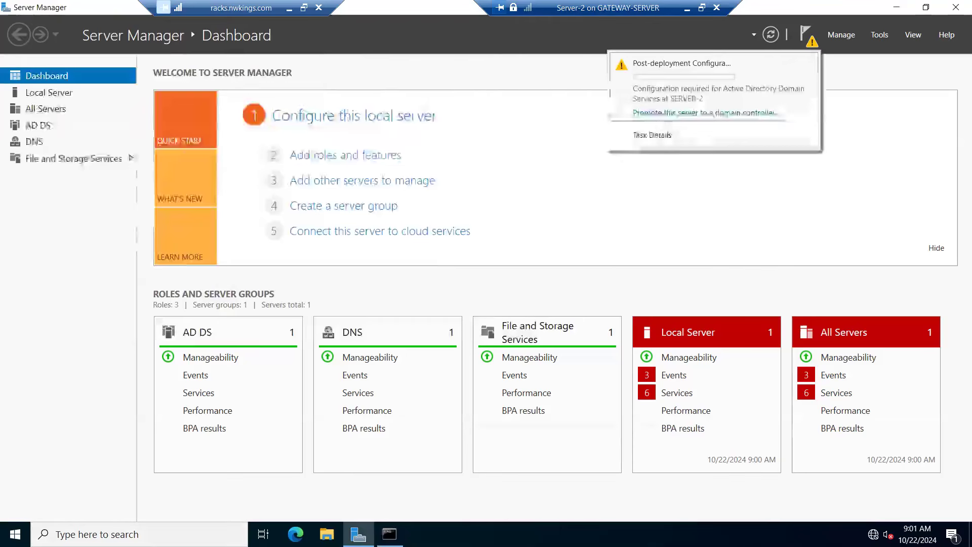
{"action": "left_click", "coordinate": [657, 115]}
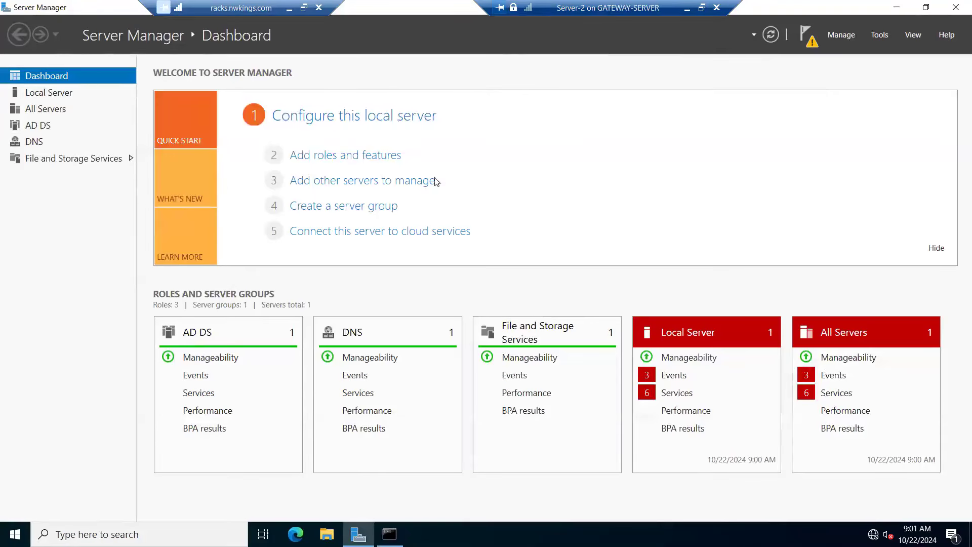
Step: Switch from Server-2 to the Server-1 console full screen and sign in with the NK\Administrator account password
{"action": "left_click", "coordinate": [688, 9]}
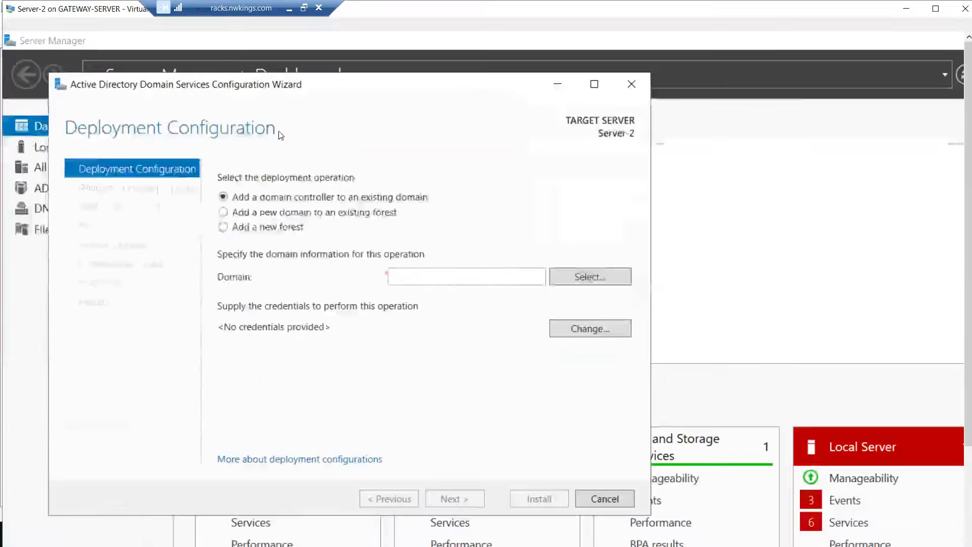
{"action": "left_click", "coordinate": [167, 116]}
{"action": "right_click", "coordinate": [167, 116]}
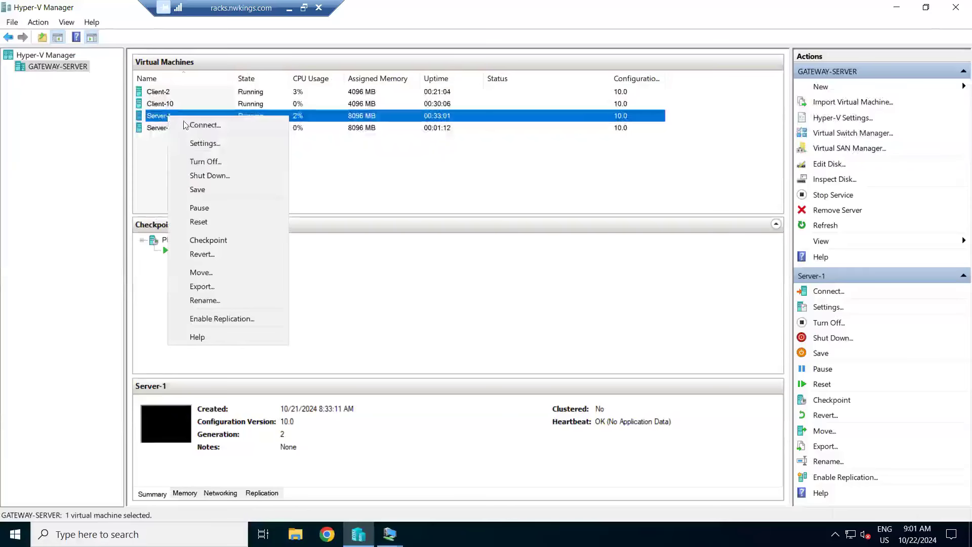
{"action": "left_click", "coordinate": [192, 125]}
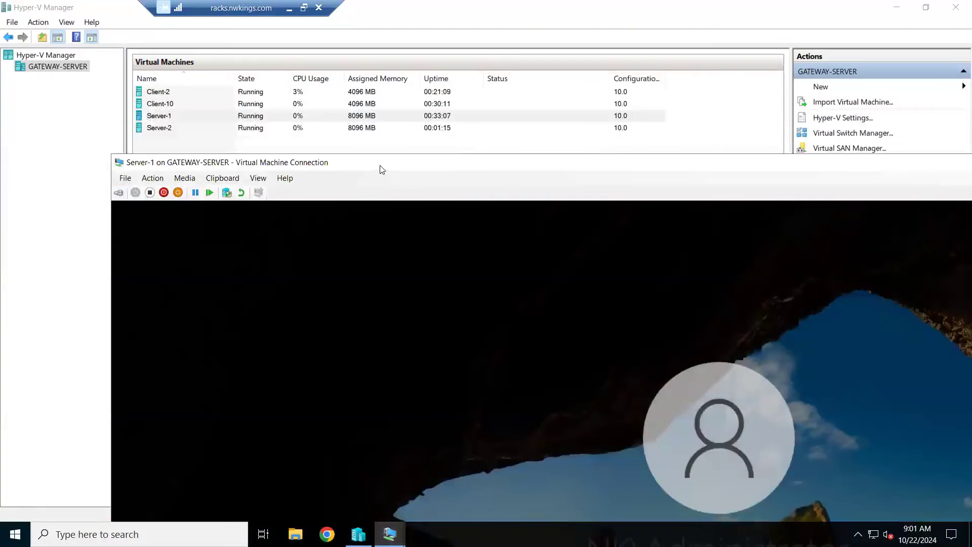
{"action": "double_click", "coordinate": [380, 166]}
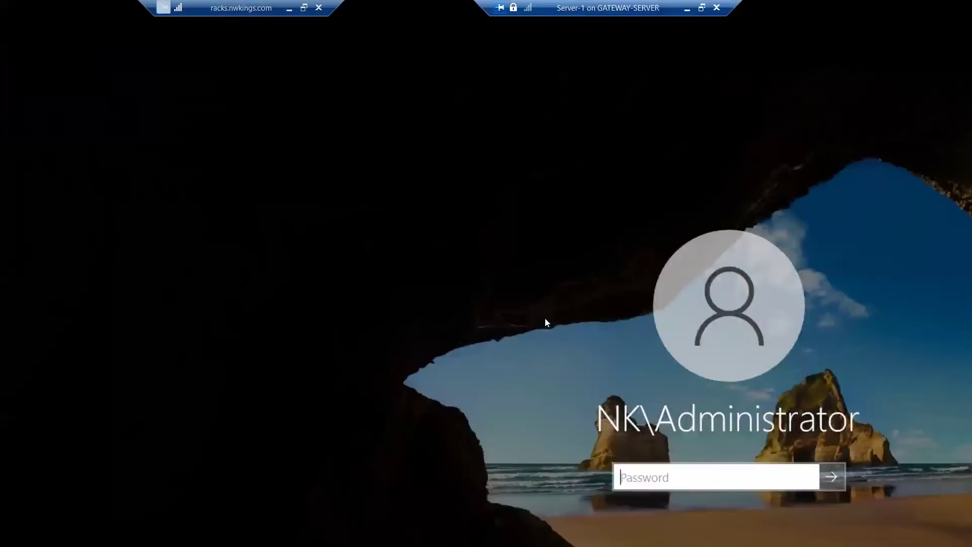
{"action": "left_click", "coordinate": [499, 334]}
{"action": "type", "text": "•••••••••"}
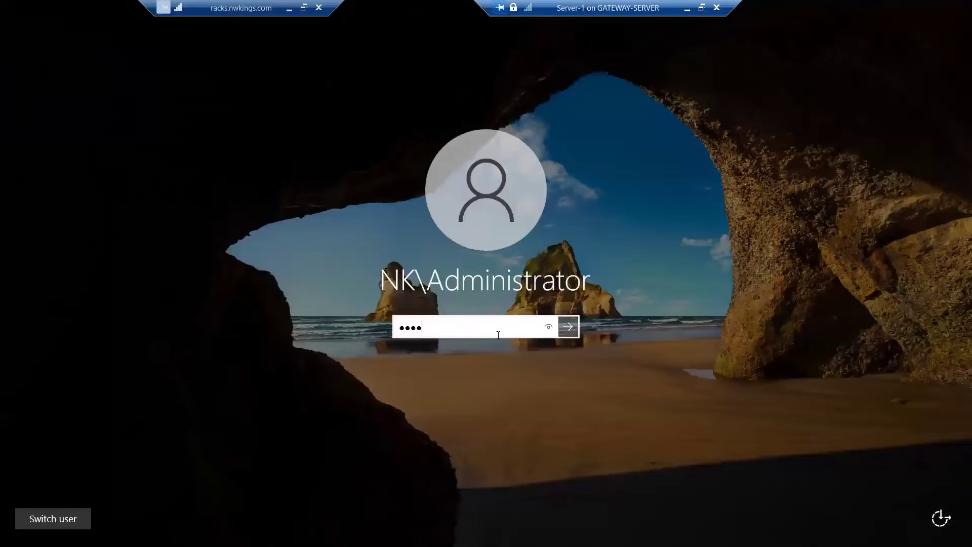
{"action": "key", "text": "Return"}
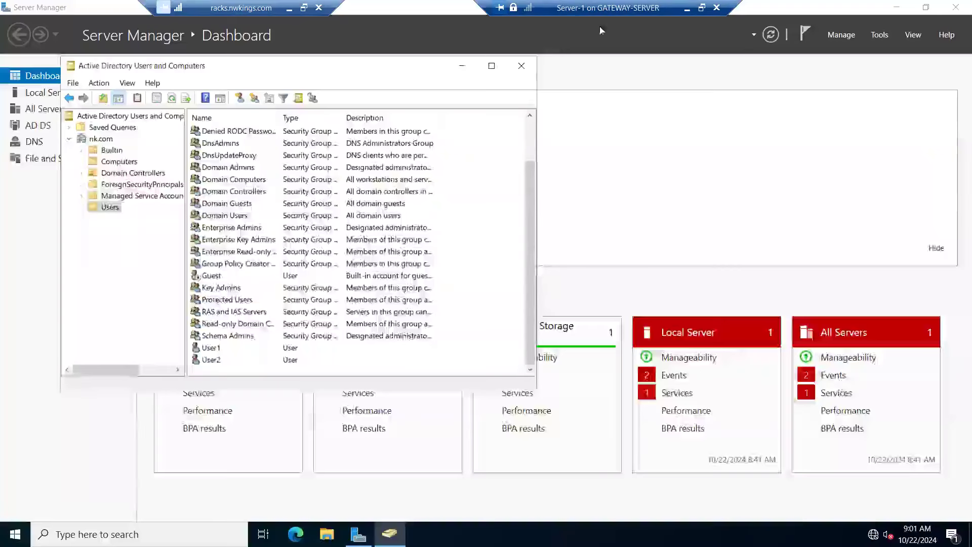
Step: Close Active Directory Users and Computers on Server-1 and open Network Connections by running ncpa.cpl
{"action": "left_click", "coordinate": [521, 65]}
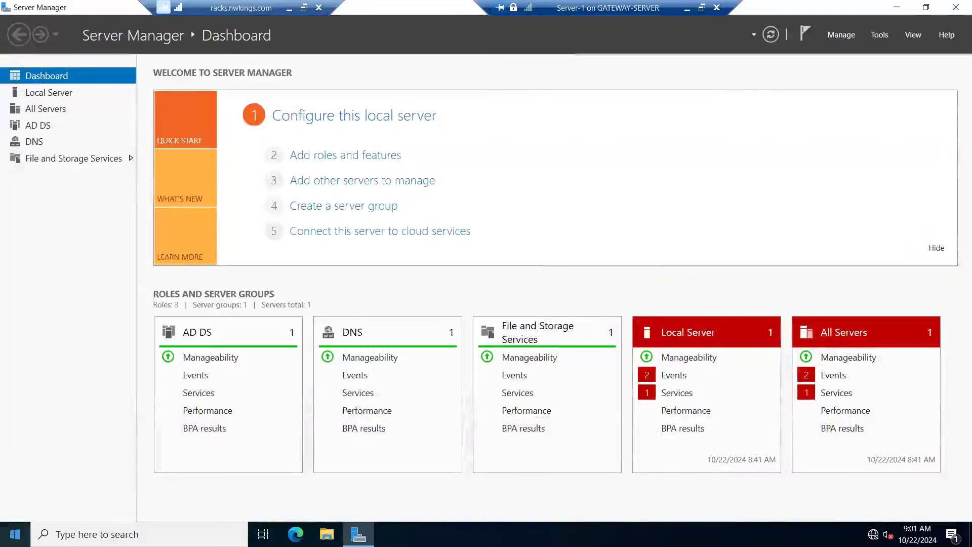
{"action": "right_click", "coordinate": [15, 534]}
{"action": "left_click", "coordinate": [47, 488]}
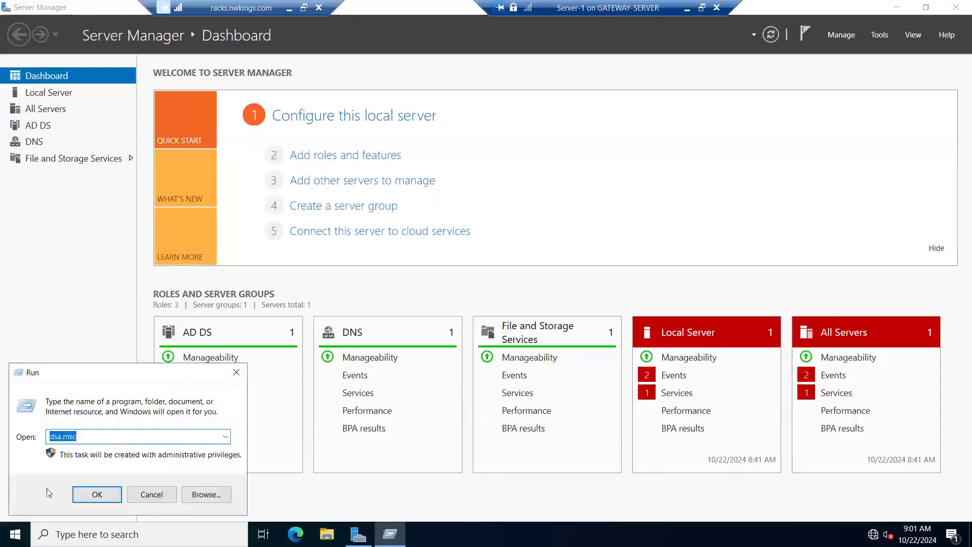
{"action": "key", "text": "BackSpace"}
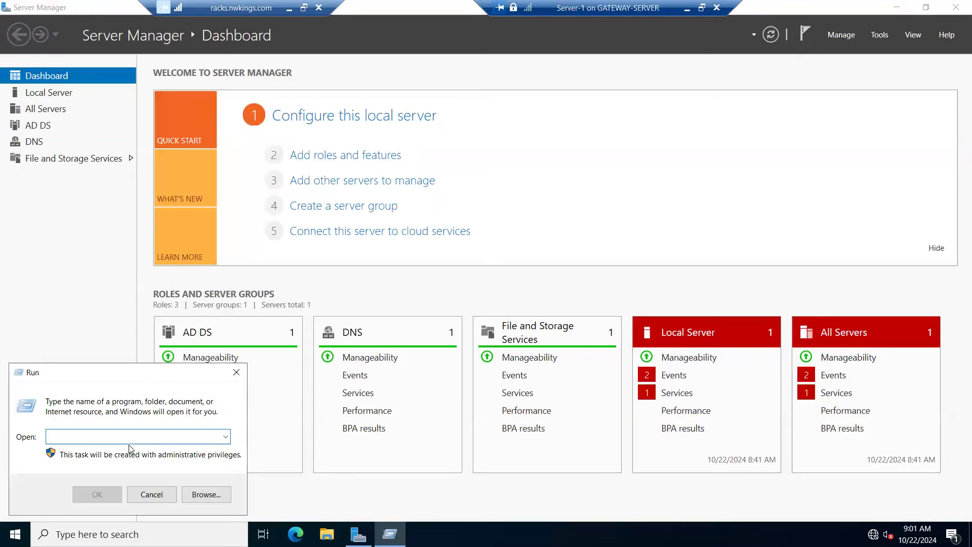
{"action": "type", "text": "ncpa.cpl"}
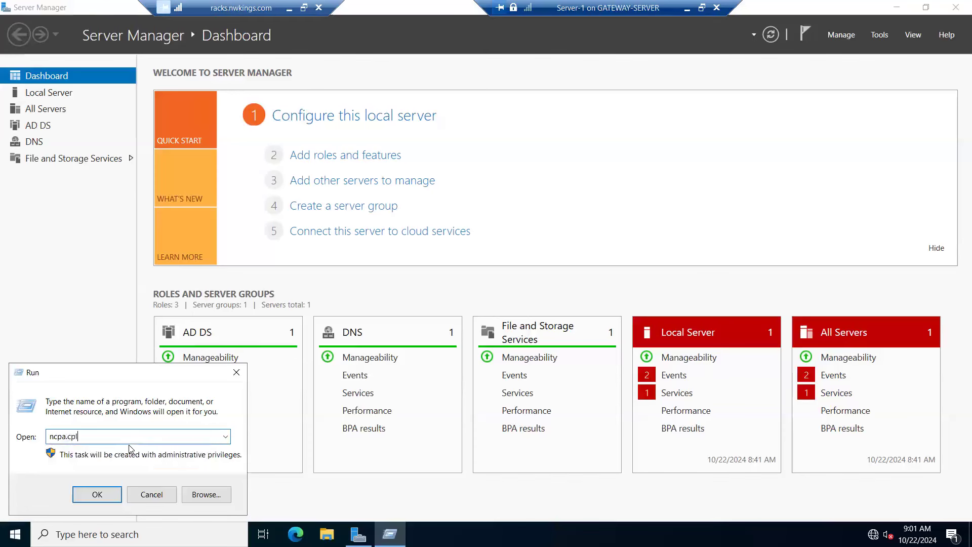
{"action": "key", "text": "Return"}
Step: Enter static DNS servers in the Ethernet adapter's IPv4 properties on Server-1, with 192.168.1.2 as the alternate, and apply them
{"action": "right_click", "coordinate": [116, 181]}
{"action": "left_click", "coordinate": [153, 302]}
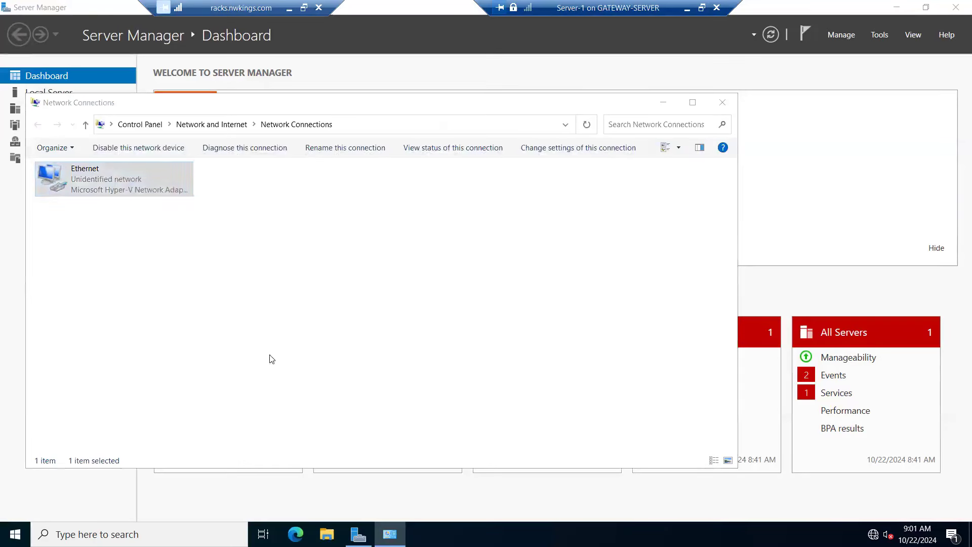
{"action": "double_click", "coordinate": [166, 291]}
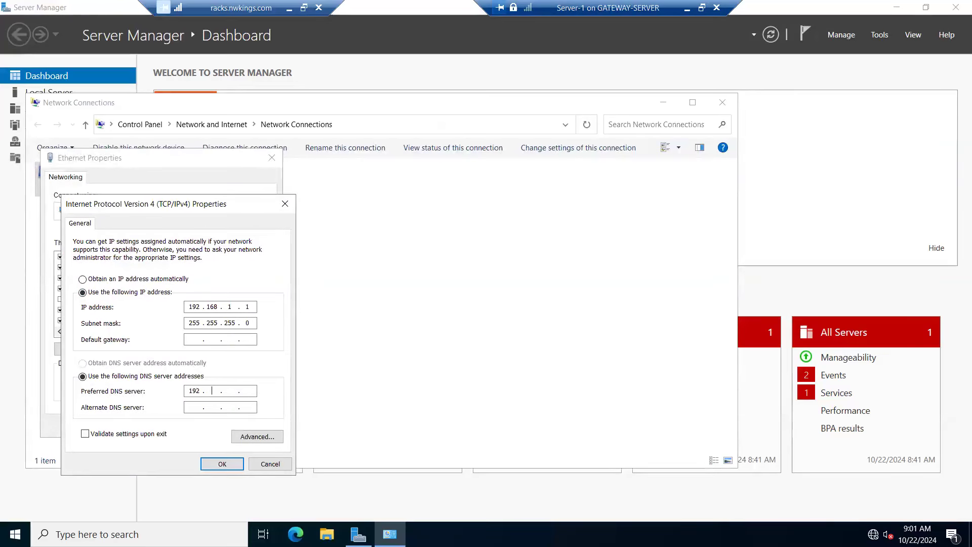
{"action": "type", "text": "192.168"}
{"action": "type", "text": "192"}
{"action": "type", "text": "16"}
{"action": "type", "text": "81.2"}
{"action": "left_click", "coordinate": [223, 464]}
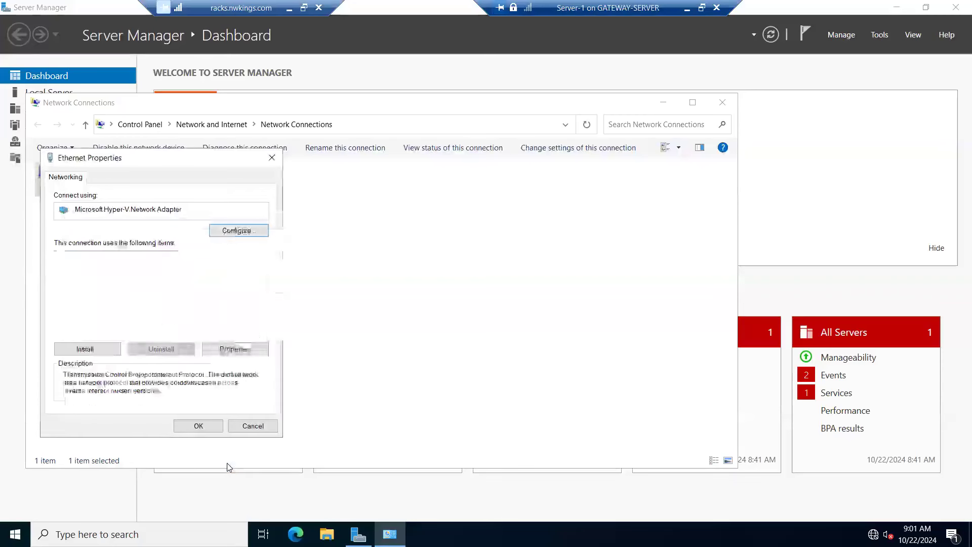
{"action": "left_click", "coordinate": [205, 427]}
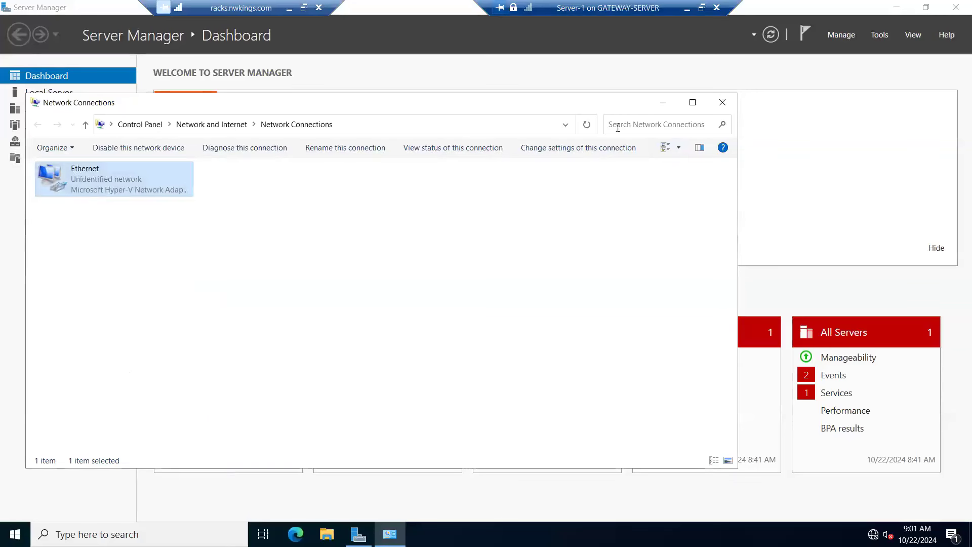
{"action": "left_click", "coordinate": [586, 124]}
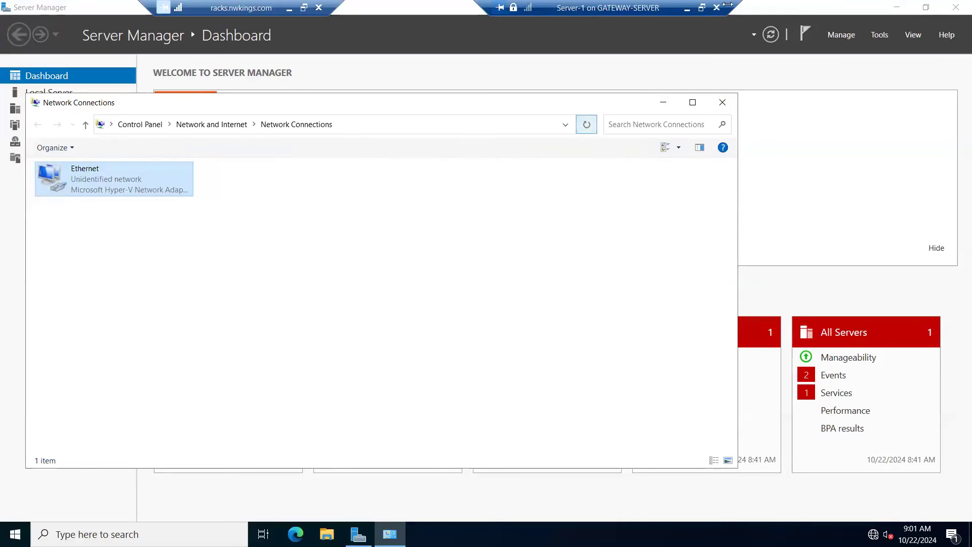
Step: Switch from Server-1 to the Server-2 console and show its AD DS configuration wizard full screen
{"action": "left_click", "coordinate": [702, 8]}
{"action": "left_click", "coordinate": [169, 124]}
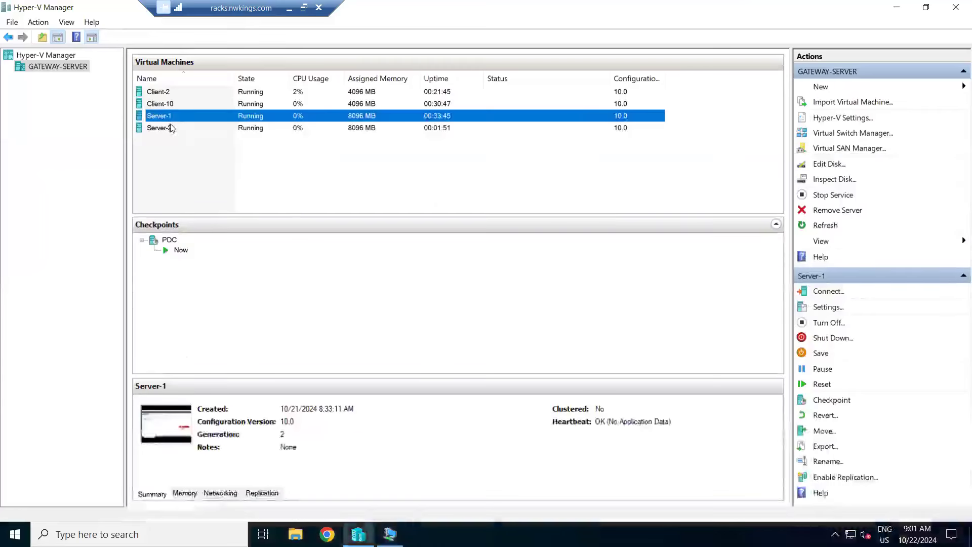
{"action": "right_click", "coordinate": [169, 124]}
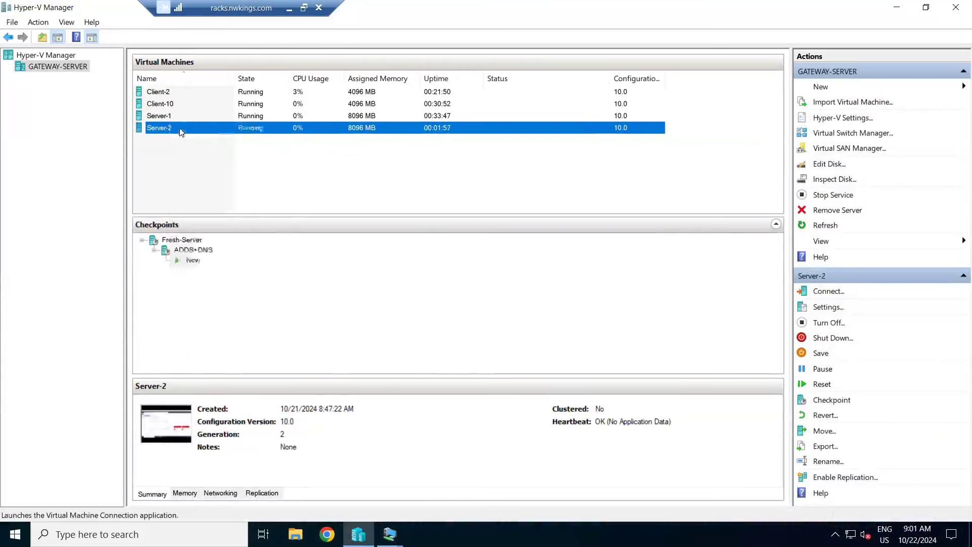
{"action": "left_click", "coordinate": [179, 133]}
{"action": "double_click", "coordinate": [314, 109]}
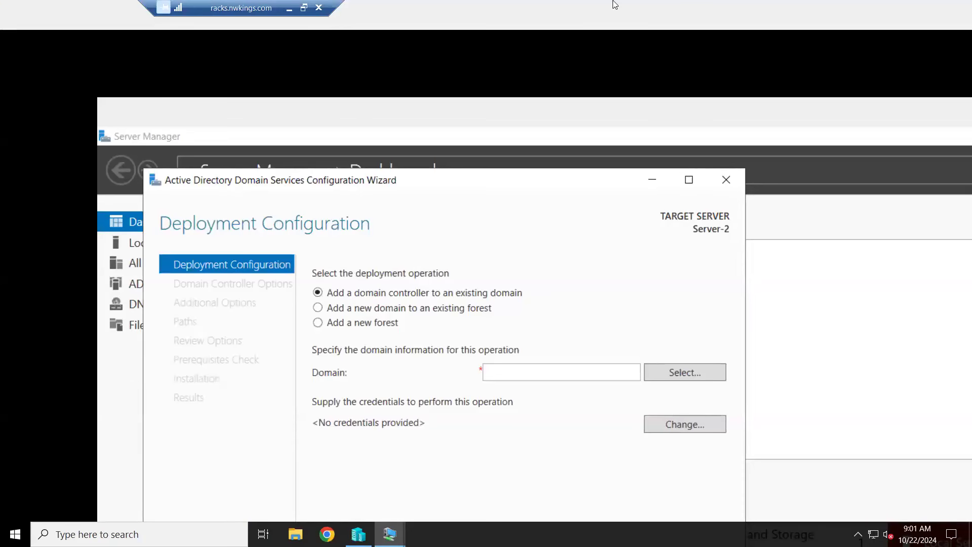
{"action": "left_click", "coordinate": [303, 7]}
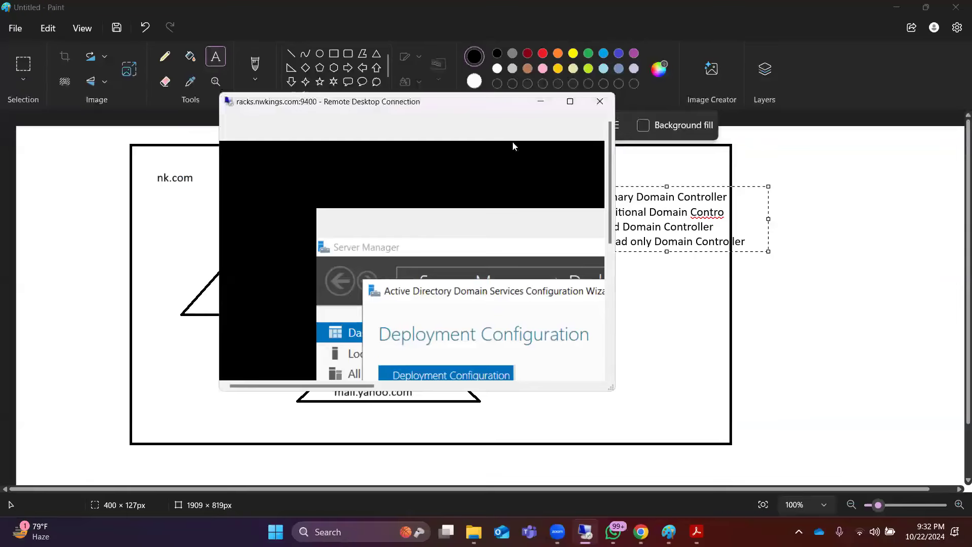
{"action": "left_click", "coordinate": [570, 104]}
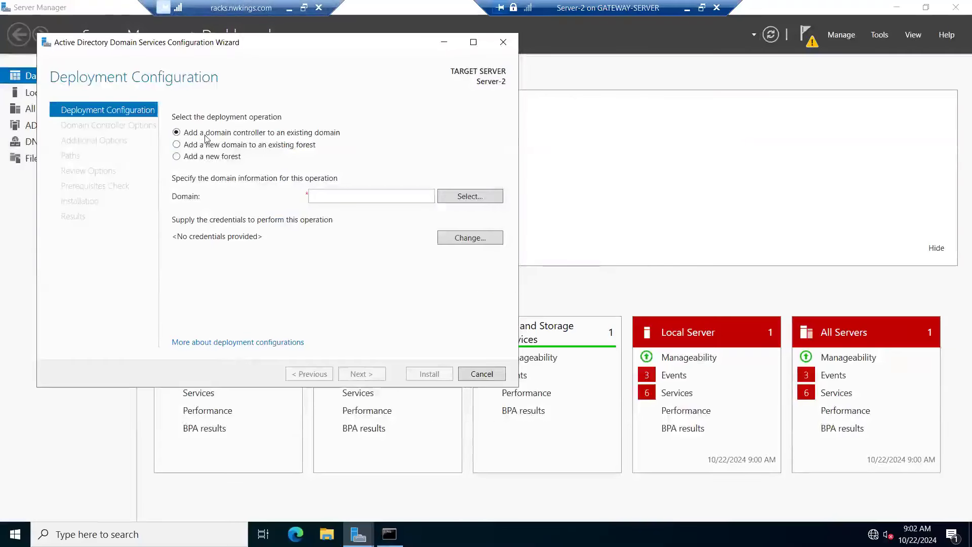
Step: Specify nk.com as the existing domain to which the new domain controller is added
{"action": "left_click", "coordinate": [324, 198]}
{"action": "type", "text": "nk.com"}
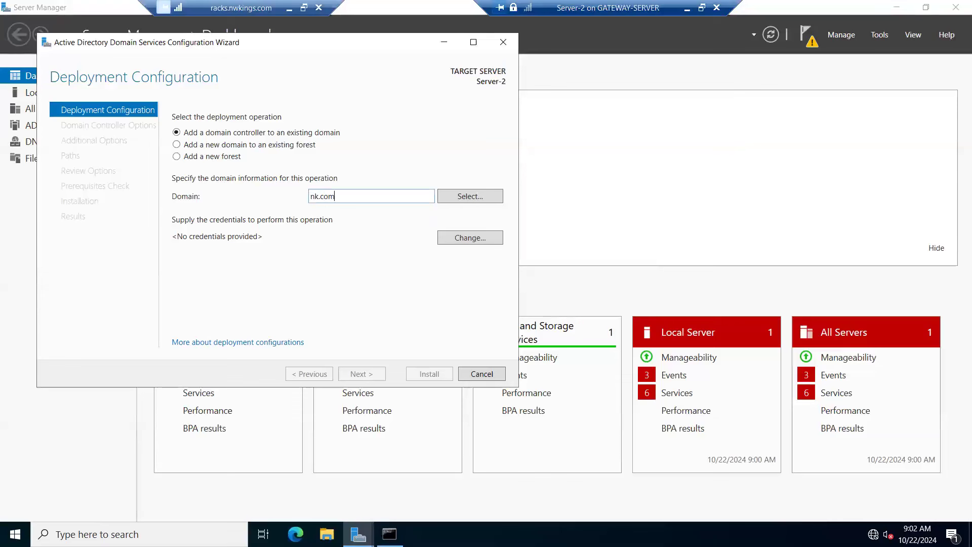
Step: Supply the nk.com domain administrator's user name and account password as credentials for the deployment operation
{"action": "left_click", "coordinate": [470, 197]}
{"action": "type", "text": "dministrator"}
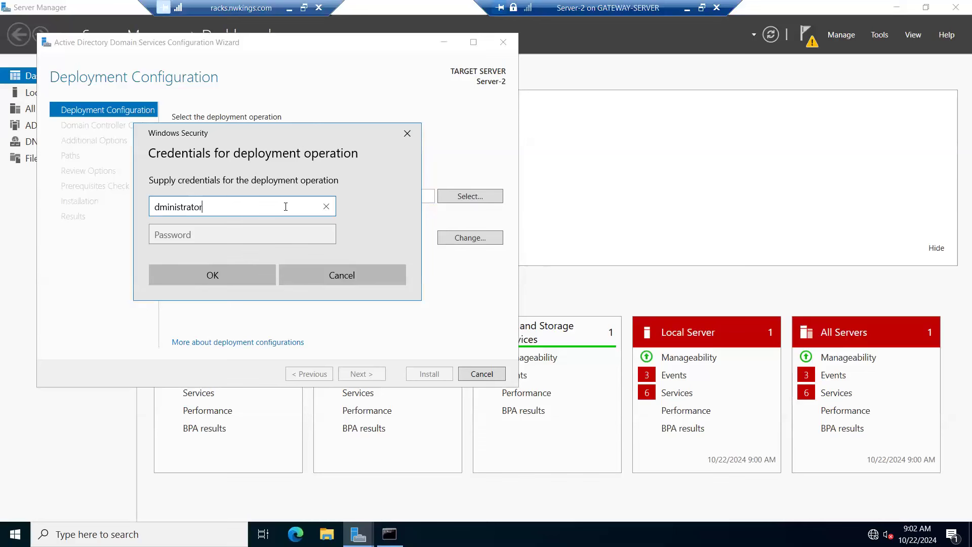
{"action": "type", "text": "a"}
{"action": "type", "text": "@nk.com"}
{"action": "key", "text": "Tab"}
{"action": "type", "text": "**********"}
{"action": "key", "text": "Return"}
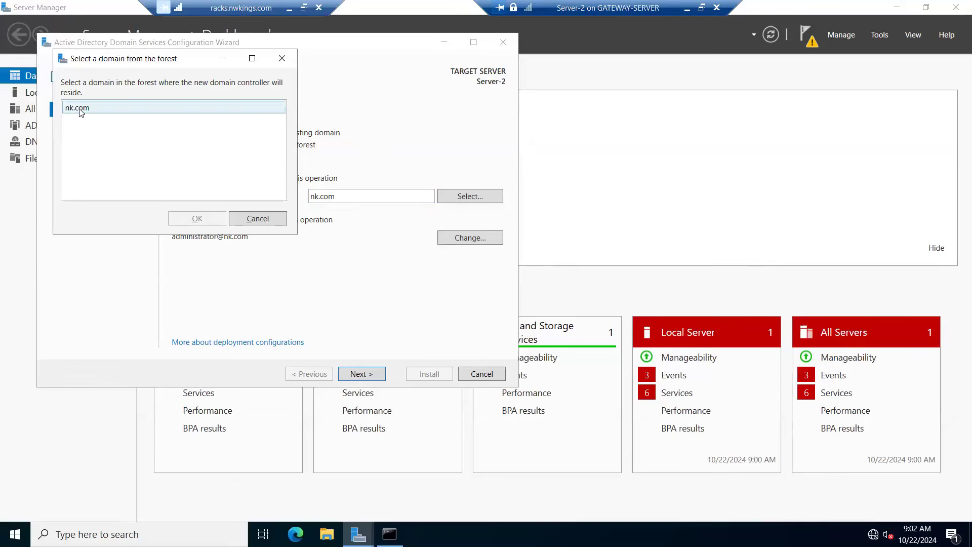
Step: Choose nk.com from the forest's domains and continue to the Domain Controller Options page
{"action": "left_click", "coordinate": [80, 111]}
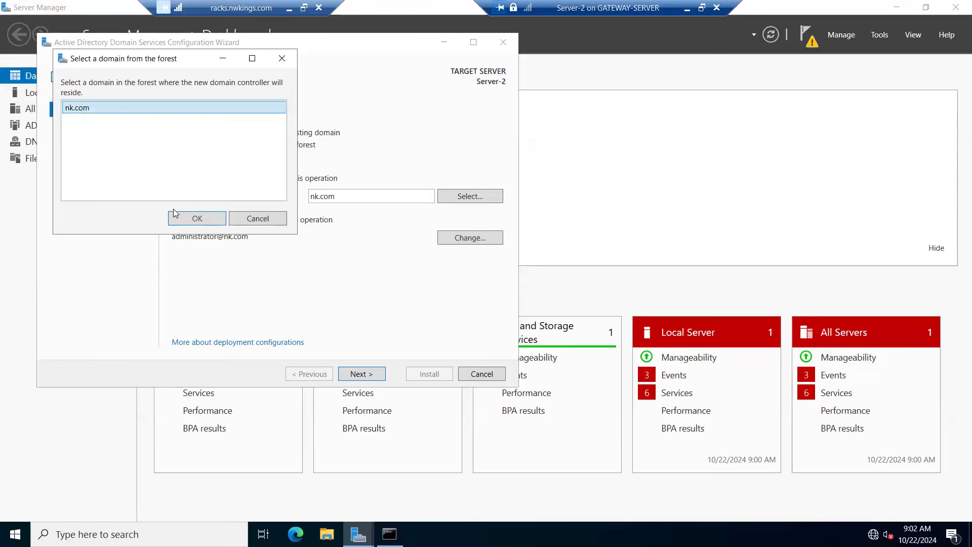
{"action": "left_click", "coordinate": [197, 218]}
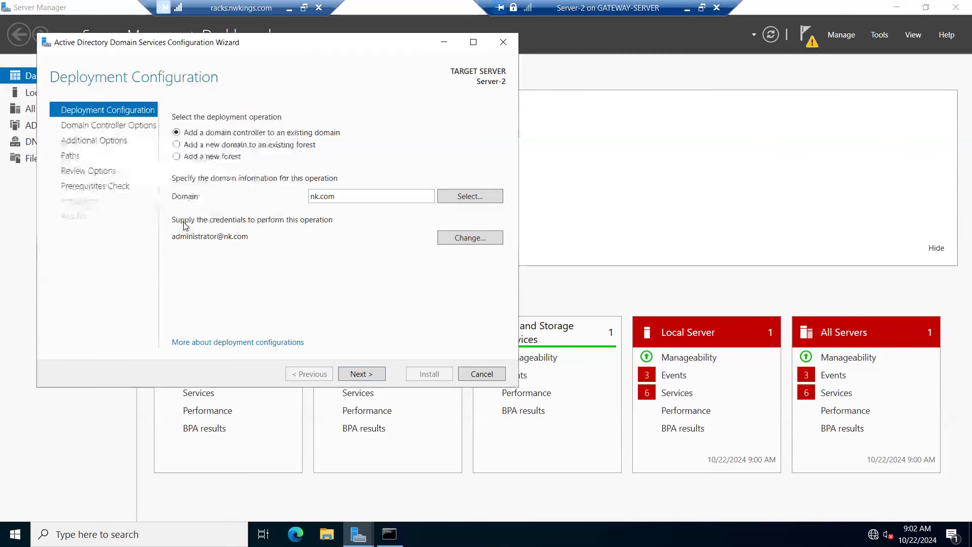
{"action": "left_click", "coordinate": [367, 374]}
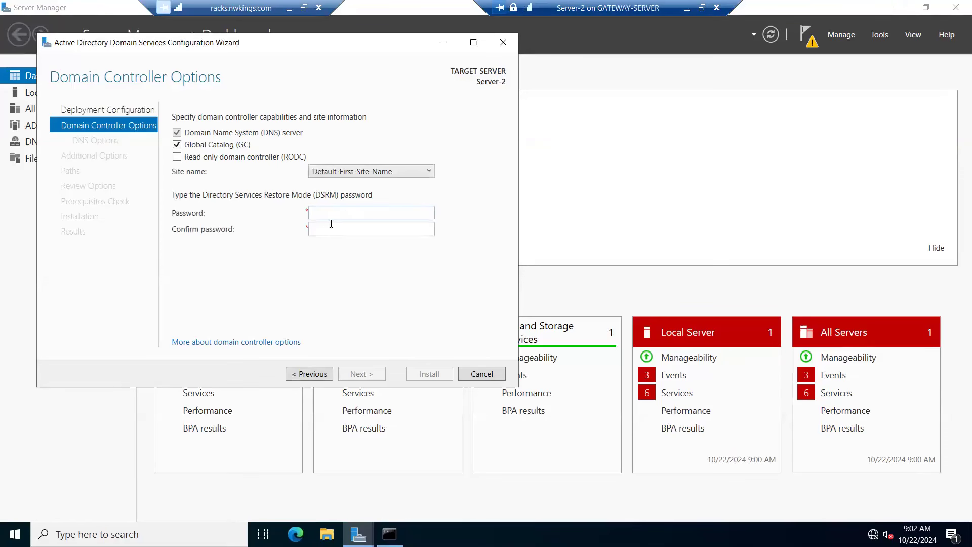
Step: Enter and confirm the Directory Services Restore Mode password, then continue past the DNS options without updating the delegation
{"action": "left_click", "coordinate": [325, 218]}
{"action": "type", "text": "•••••••"}
{"action": "key", "text": "Tab"}
{"action": "type", "text": "•••••••••"}
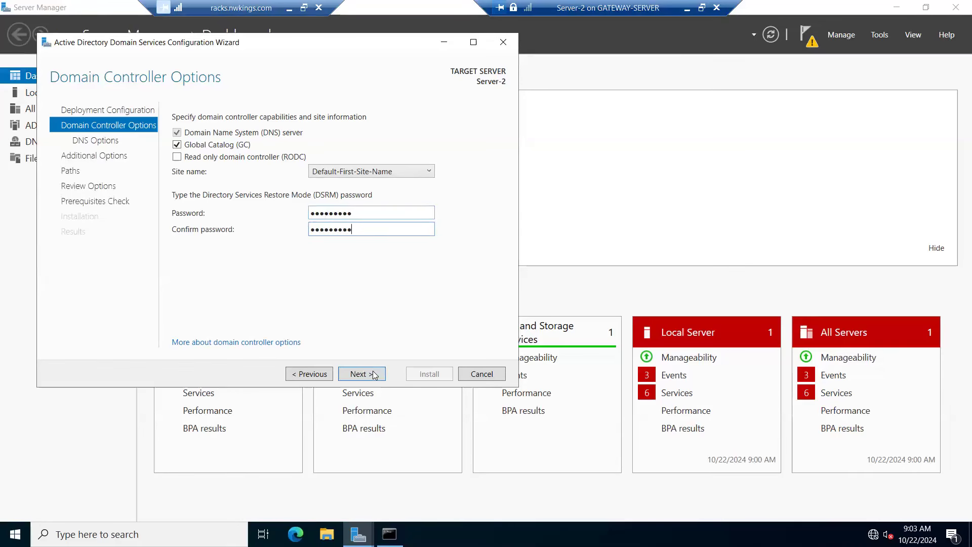
{"action": "left_click", "coordinate": [375, 375]}
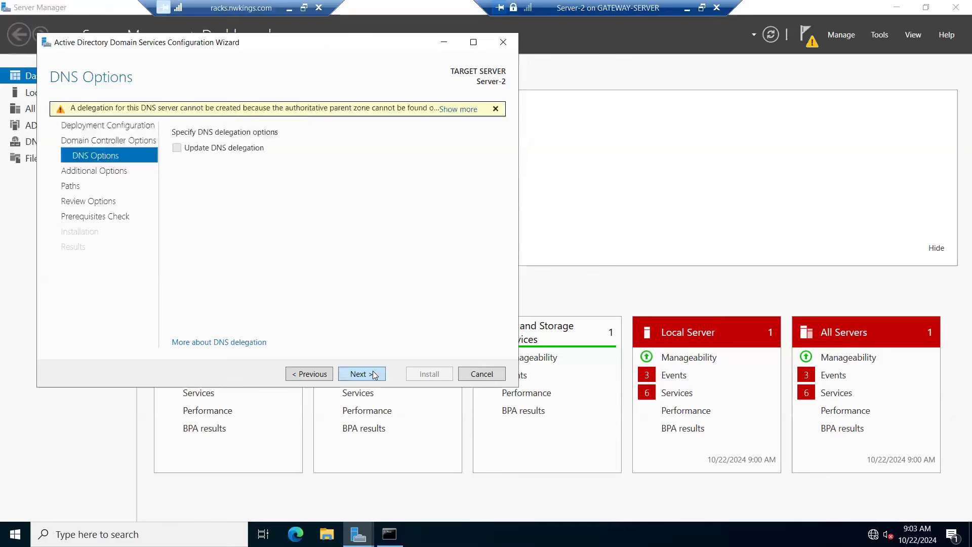
{"action": "left_click", "coordinate": [374, 375]}
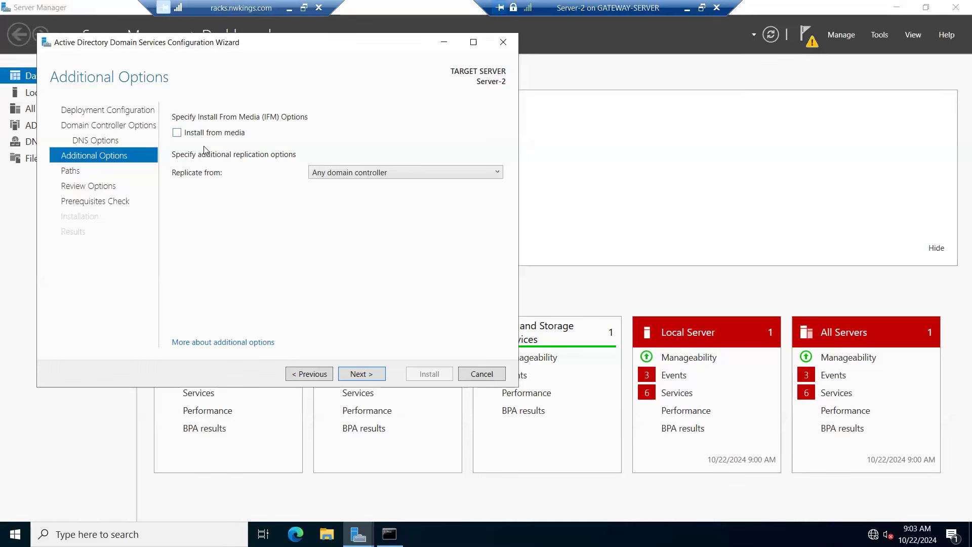
Step: Set the new domain controller to replicate from PDC.nk.com and continue to the Paths page
{"action": "left_click", "coordinate": [424, 175]}
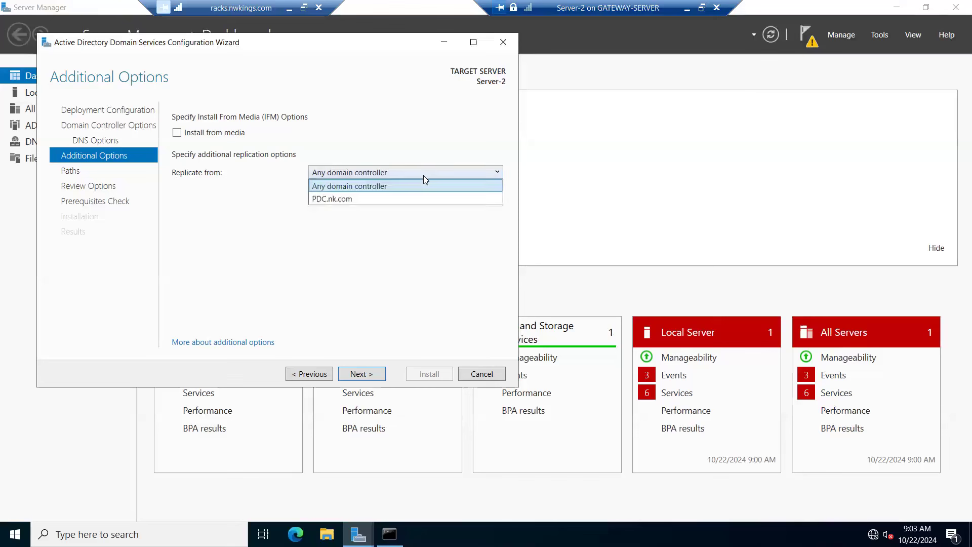
{"action": "left_click", "coordinate": [356, 198]}
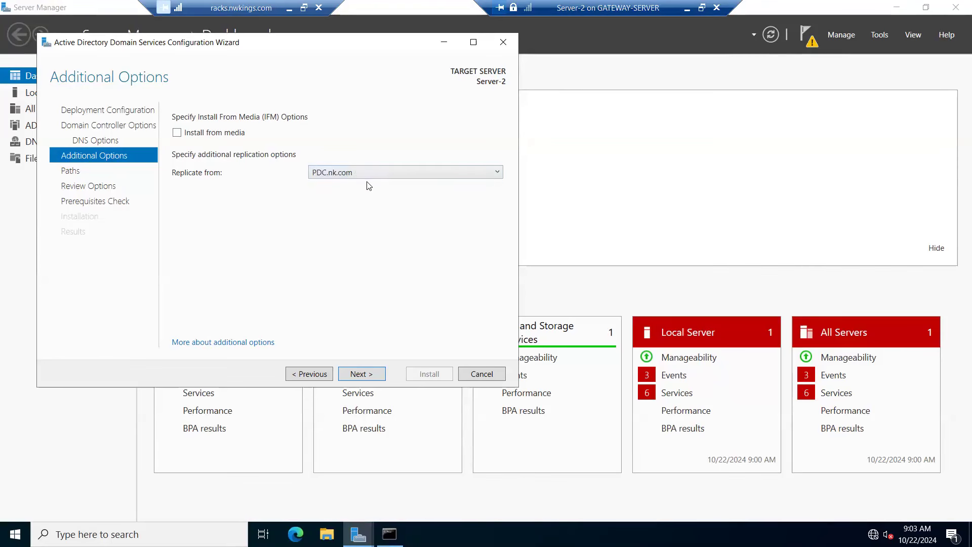
{"action": "left_click", "coordinate": [365, 375]}
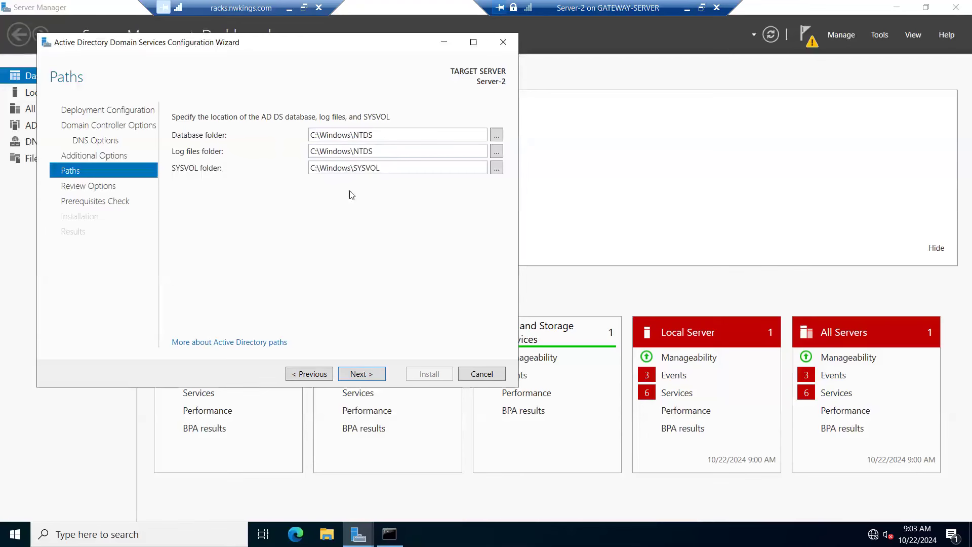
Step: Accept the default AD DS paths and reviewed options, run the prerequisites check and start the domain controller installation
{"action": "left_click", "coordinate": [362, 374]}
{"action": "left_click", "coordinate": [361, 374]}
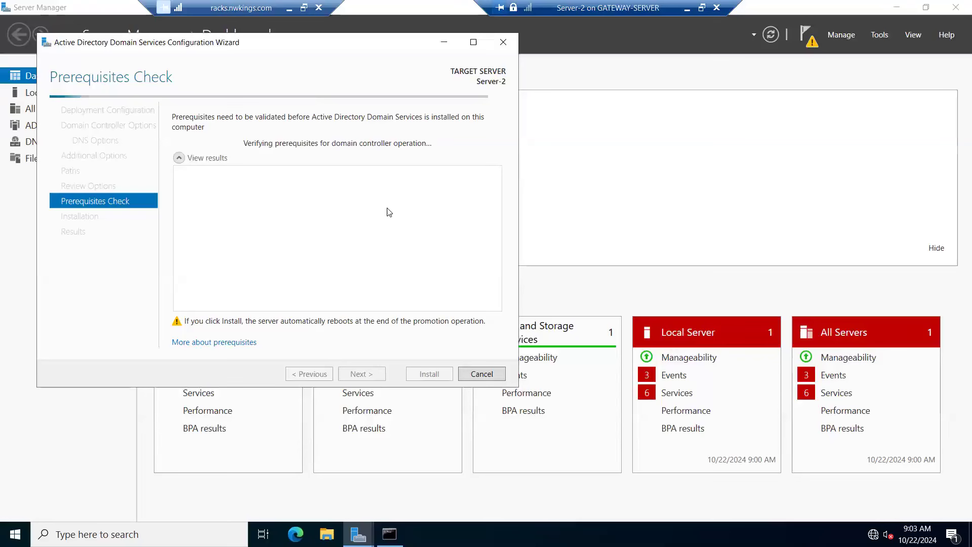
{"action": "left_click", "coordinate": [429, 373]}
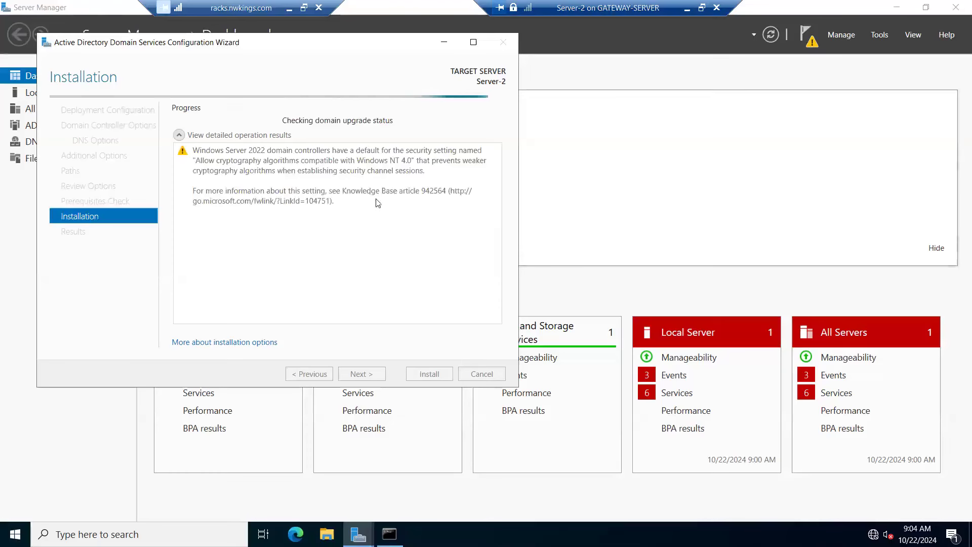
Step: Switch to the Paint diagram and enlarge the text box listing the domain controller types to about 519 × 186 px
{"action": "left_click", "coordinate": [689, 8]}
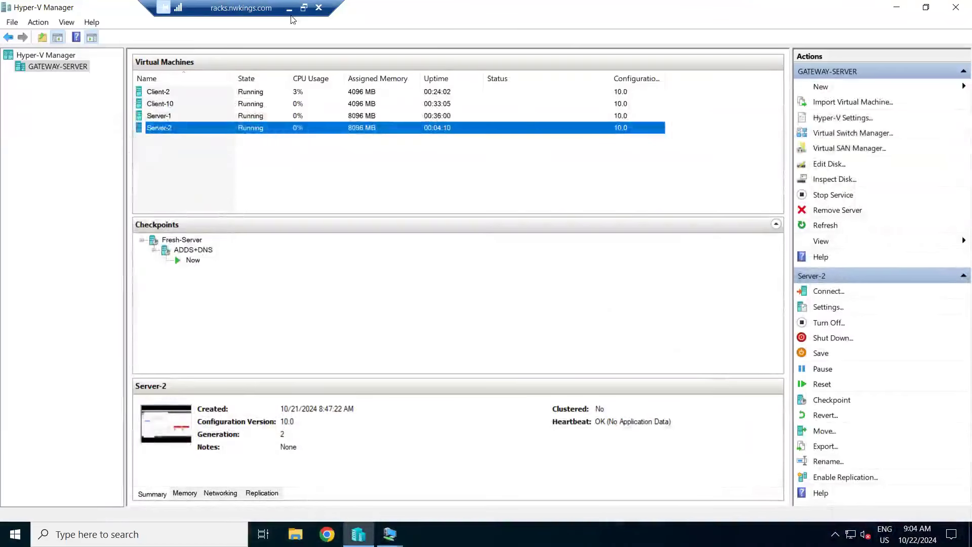
{"action": "left_click", "coordinate": [289, 8]}
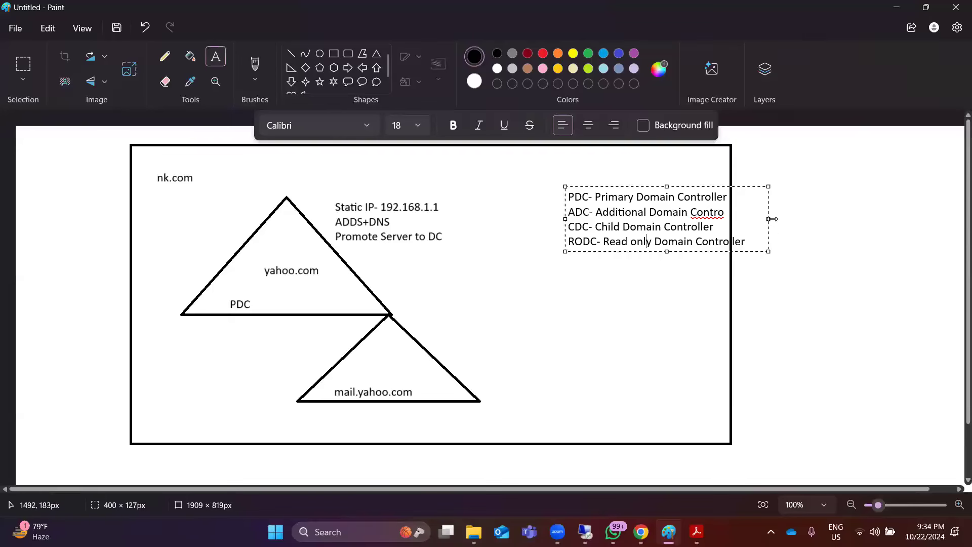
{"action": "left_click_drag", "start_coordinate": [769, 219], "coordinate": [829, 219]}
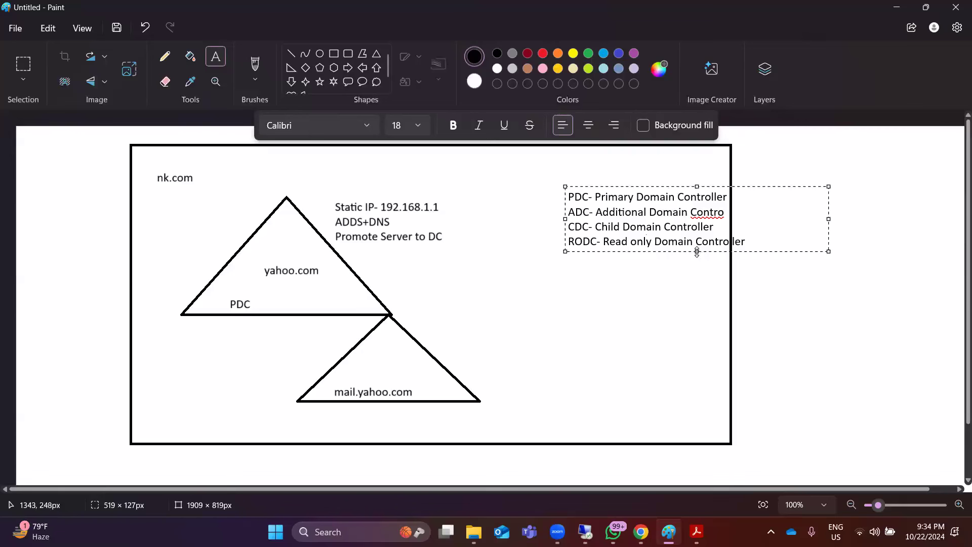
{"action": "left_click_drag", "start_coordinate": [699, 256], "coordinate": [697, 282]}
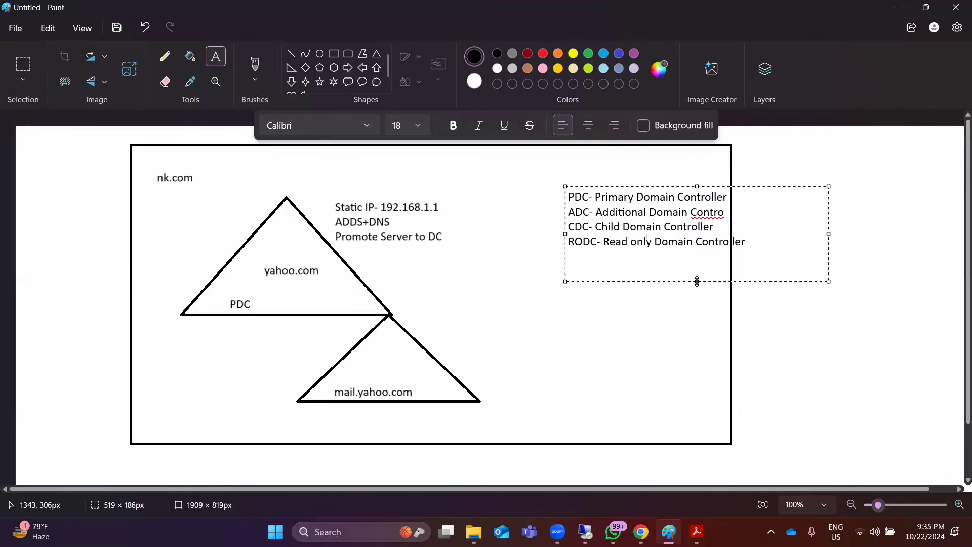
Step: Minimize the Paint diagram and take the server vm-1 virtual machine console out of full screen
{"action": "left_click", "coordinate": [901, 5]}
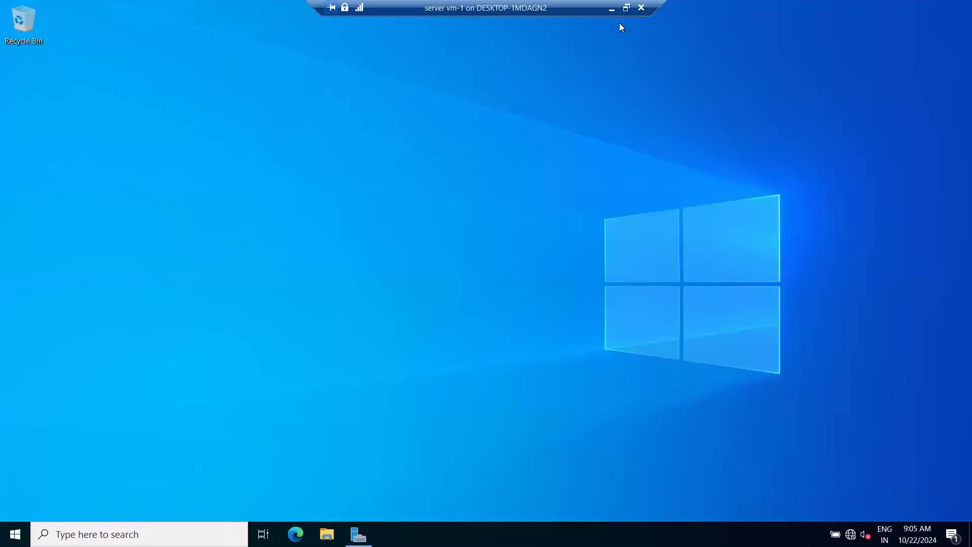
{"action": "left_click", "coordinate": [626, 7]}
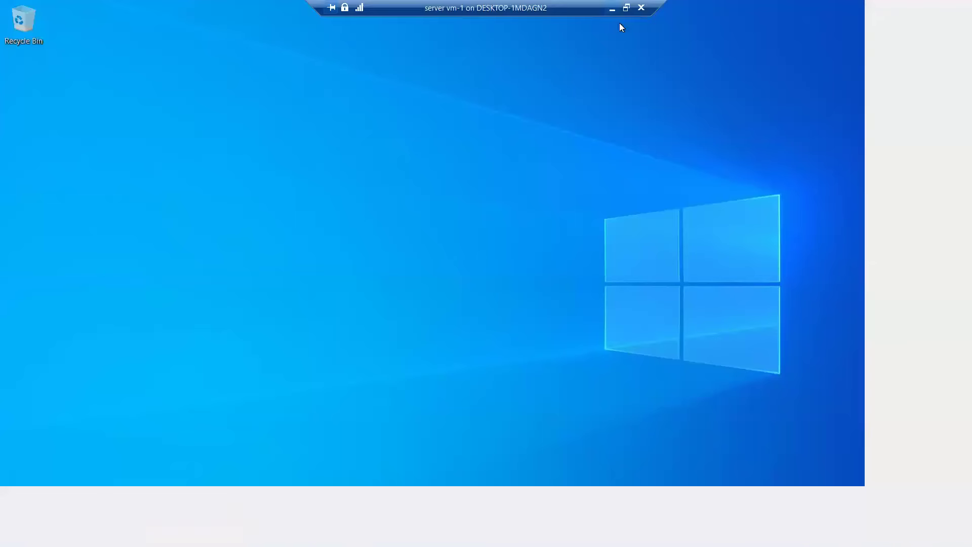
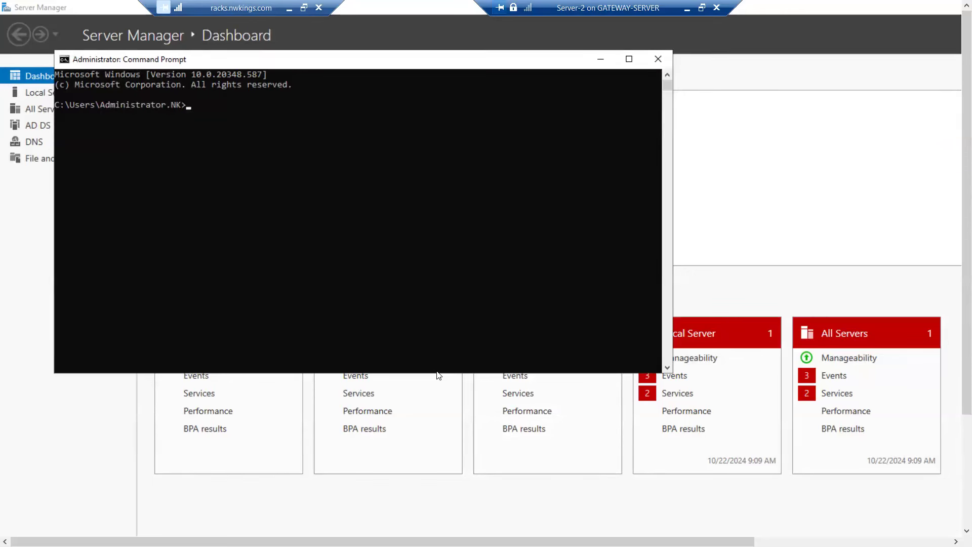
Step: Query the domain's FSMO role holders with netdom query fsmo, and check the machine name with hostname
{"action": "type", "text": "netdom query fsmo"}
{"action": "key", "text": "Return"}
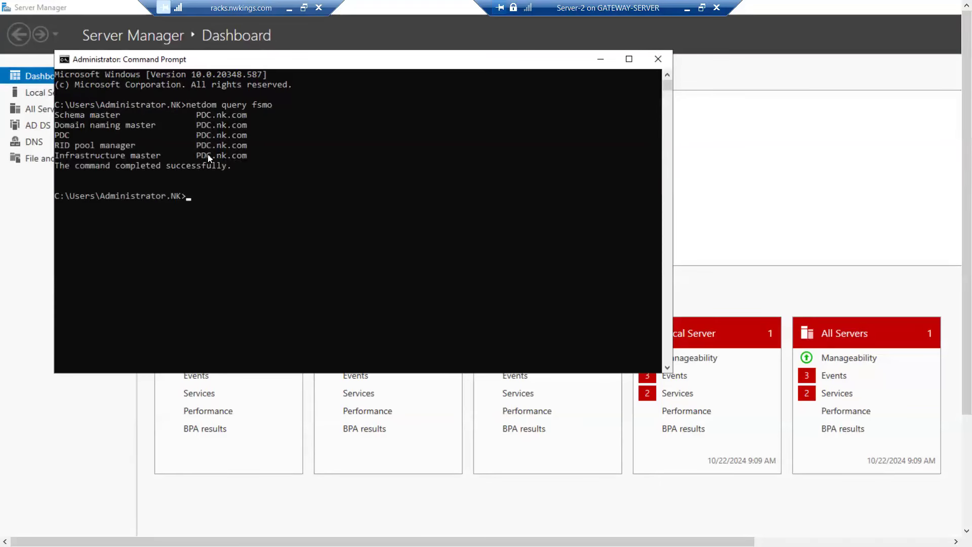
{"action": "left_click_drag", "start_coordinate": [54, 114], "coordinate": [62, 113]}
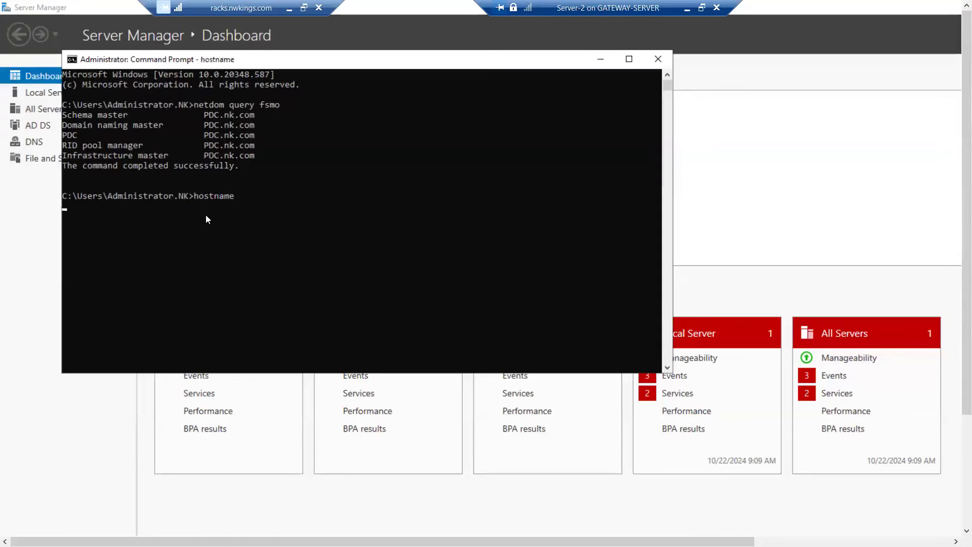
{"action": "key", "text": "Return"}
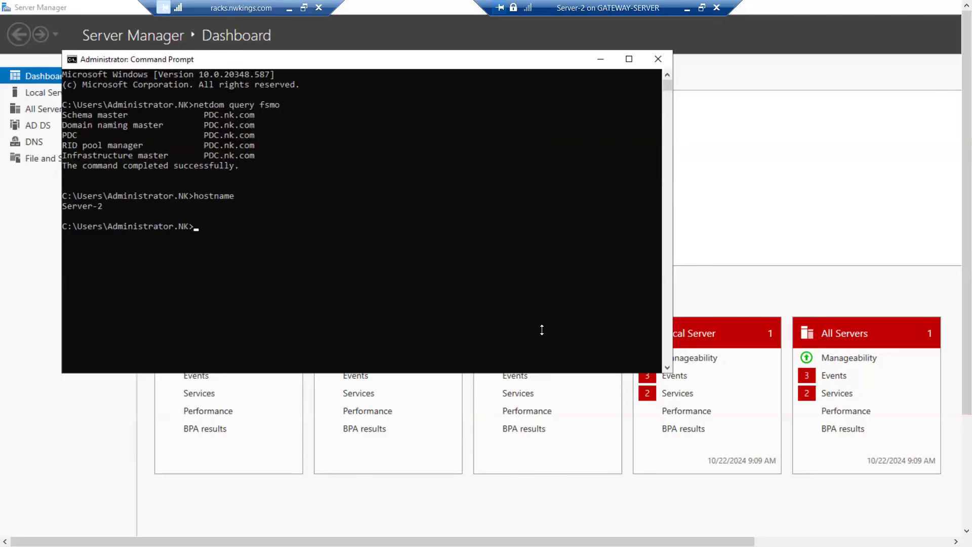
Step: Run net accounts on Server-2 and highlight the computer role line in the output
{"action": "type", "text": "net accounts"}
{"action": "key", "text": "Return"}
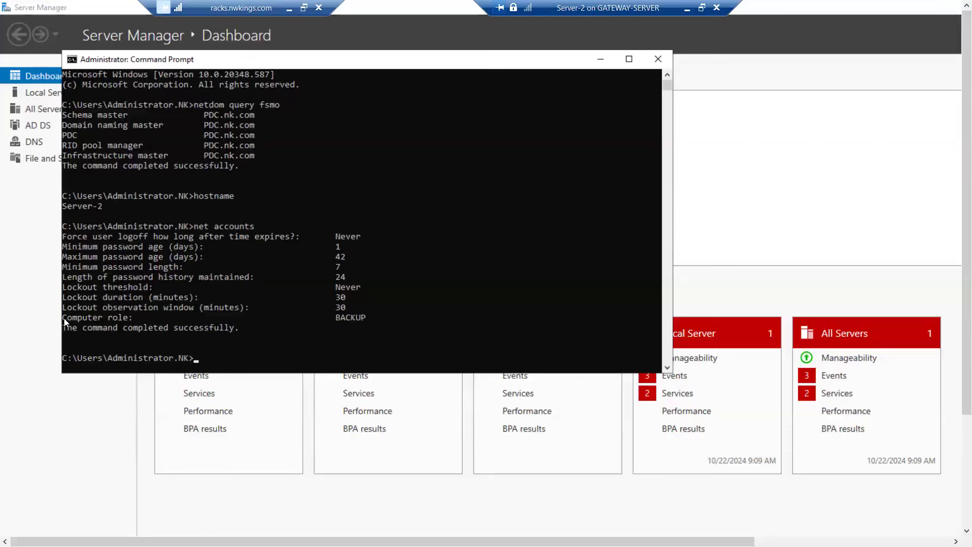
{"action": "left_click_drag", "start_coordinate": [65, 318], "coordinate": [374, 317]}
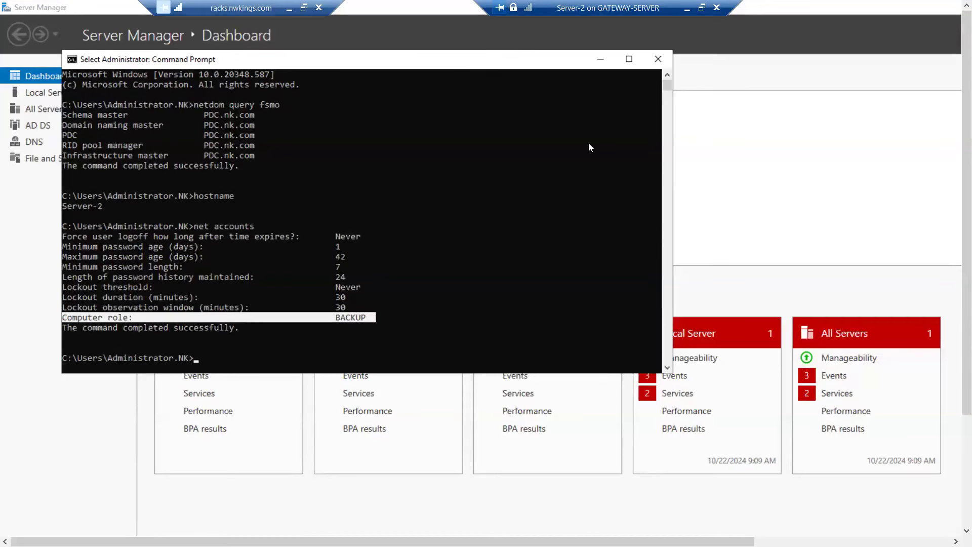
Step: Minimize the Server-2 console, connect to the Server-1 virtual machine in full screen and sign in with the NK\Administrator account password
{"action": "left_click", "coordinate": [686, 8]}
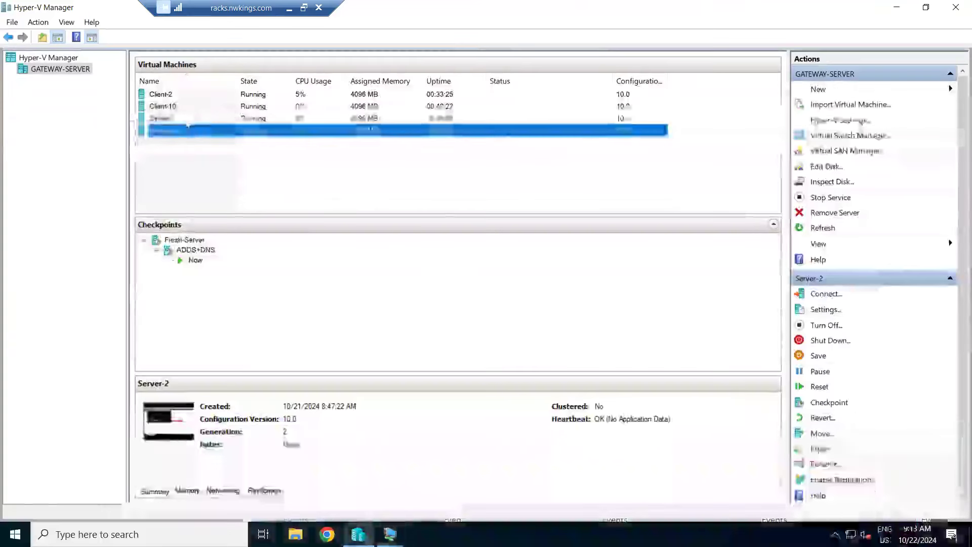
{"action": "left_click", "coordinate": [187, 120]}
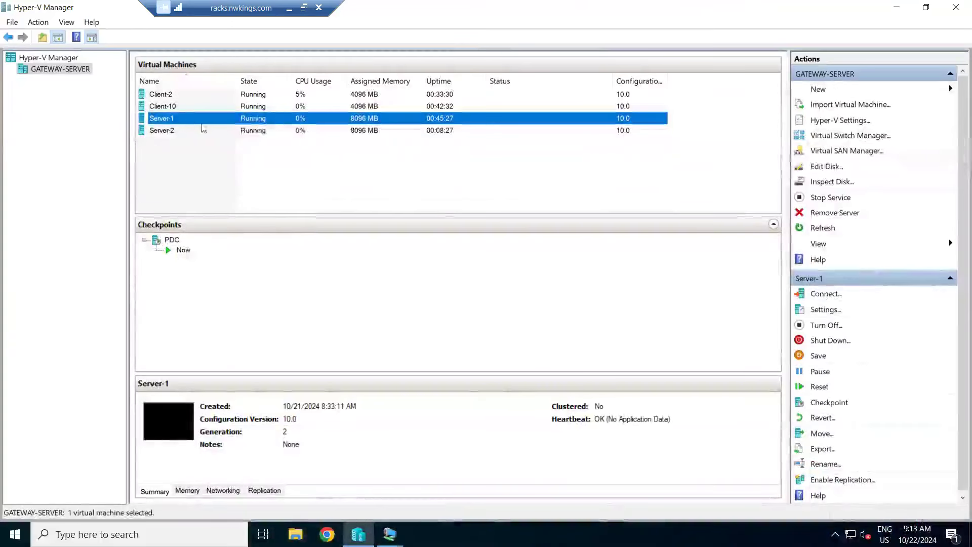
{"action": "right_click", "coordinate": [187, 120]}
{"action": "left_click", "coordinate": [218, 129]}
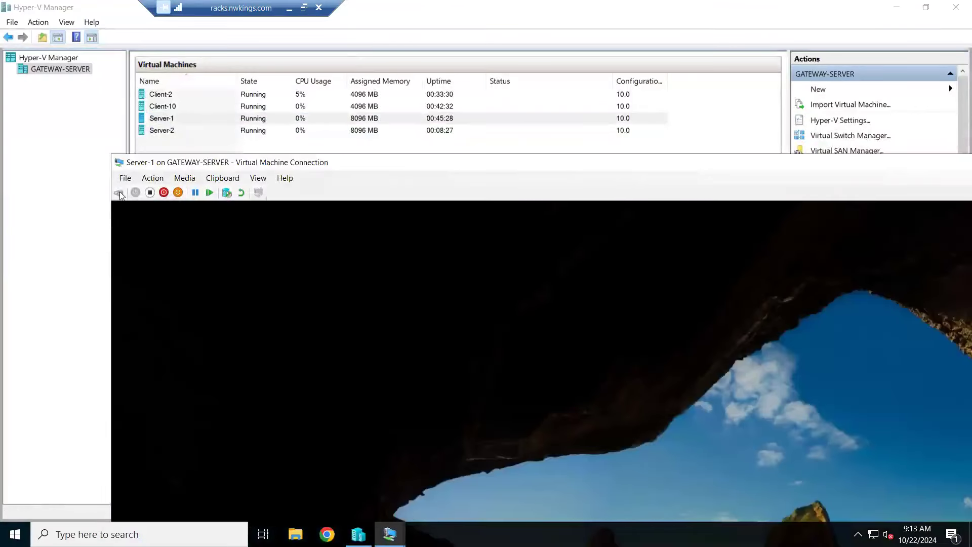
{"action": "left_click", "coordinate": [120, 193]}
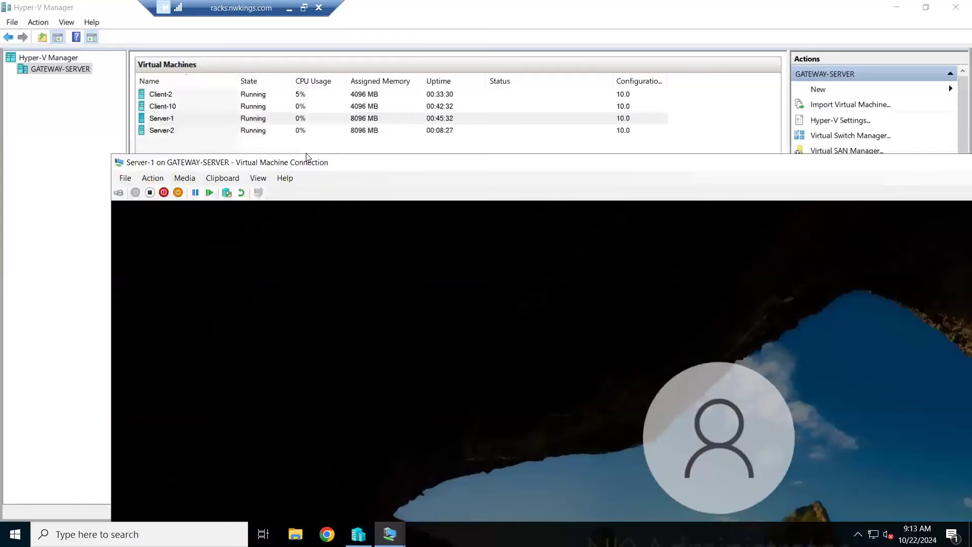
{"action": "double_click", "coordinate": [307, 159]}
{"action": "left_click", "coordinate": [410, 325]}
{"action": "type", "text": "**********"}
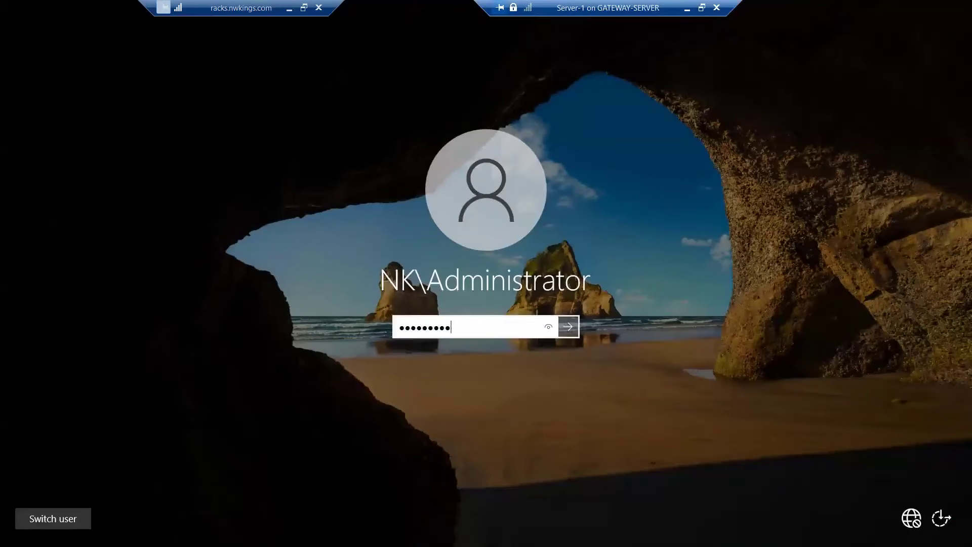
{"action": "key", "text": "Return"}
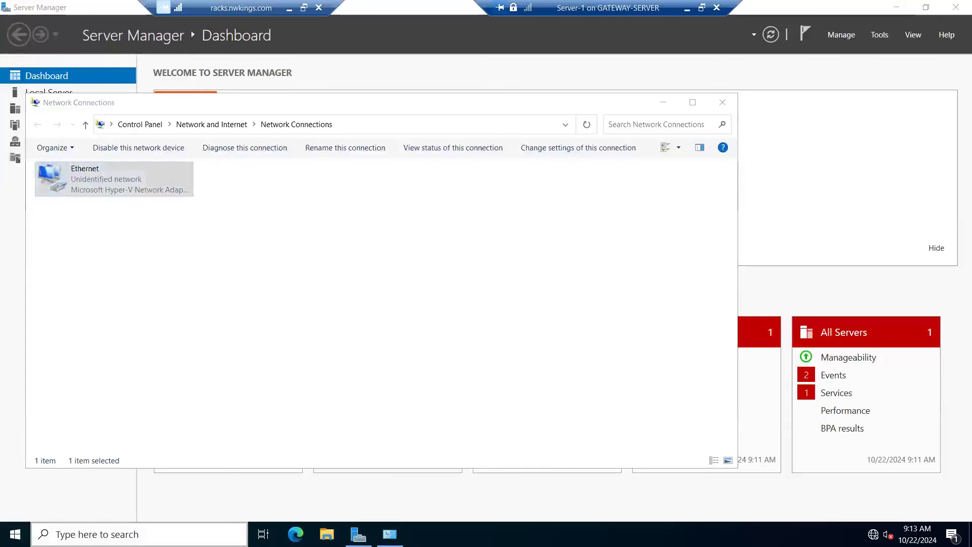
Step: Run net accounts in a command prompt on Server-1, highlight the computer role line, and close the command prompt
{"action": "left_click", "coordinate": [139, 534]}
{"action": "type", "text": "cmd"}
{"action": "left_click", "coordinate": [46, 172]}
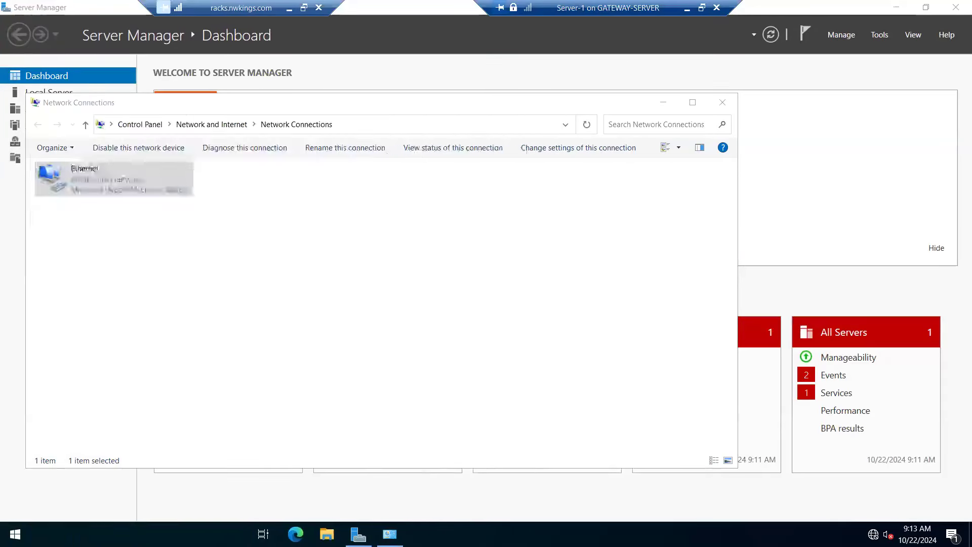
{"action": "type", "text": "net accounts"}
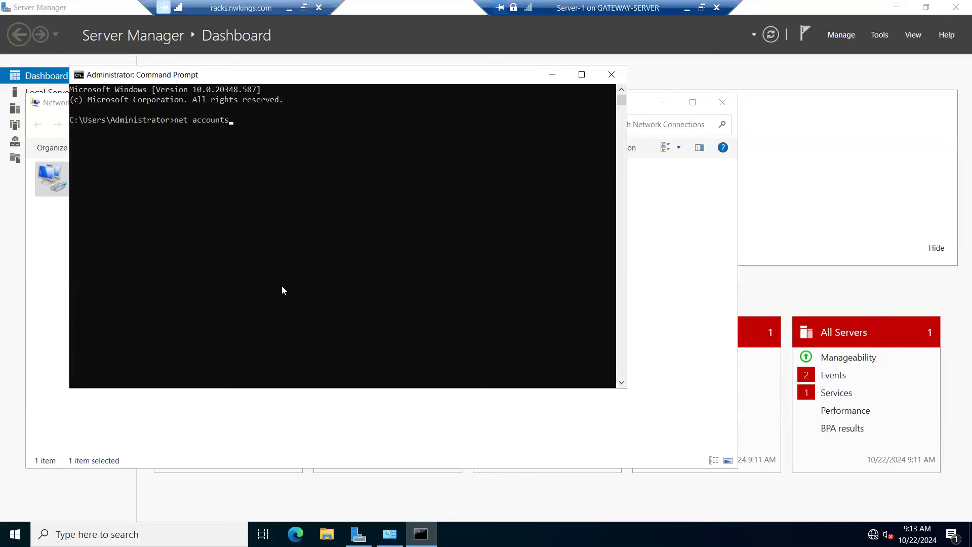
{"action": "key", "text": "Return"}
{"action": "left_click", "coordinate": [127, 212]}
{"action": "left_click_drag", "start_coordinate": [103, 210], "coordinate": [357, 221]}
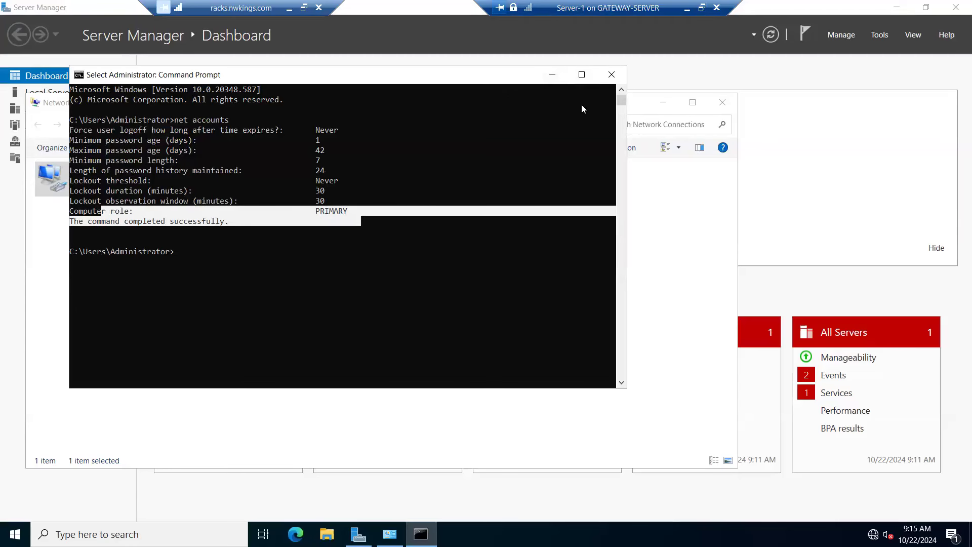
{"action": "left_click", "coordinate": [611, 74]}
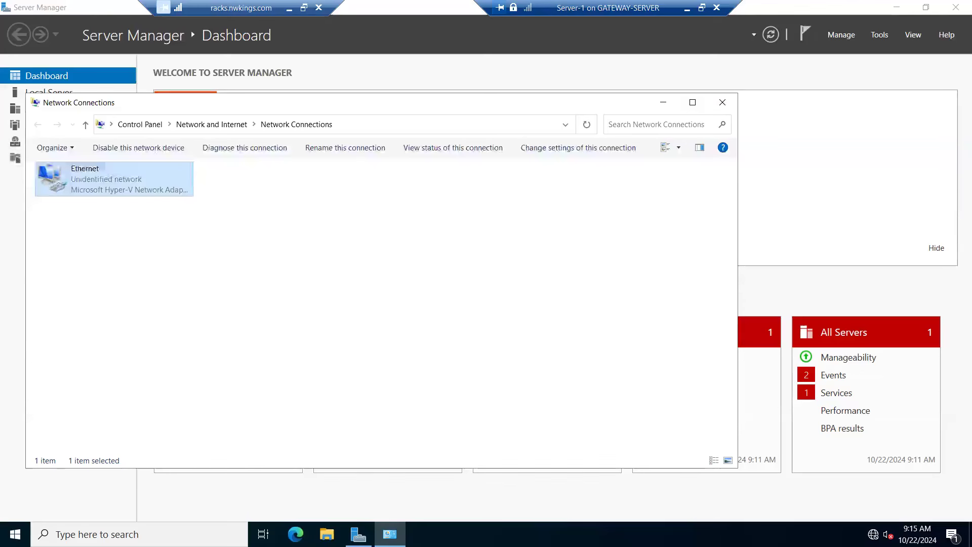
Step: Open Active Directory Users and Computers on Server-1 by running dsa.msc
{"action": "right_click", "coordinate": [14, 534]}
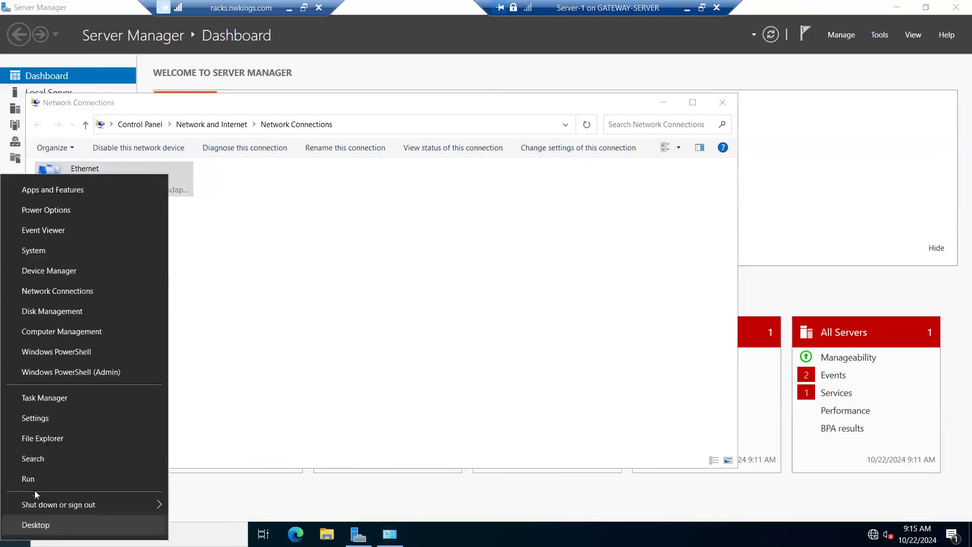
{"action": "left_click", "coordinate": [38, 480]}
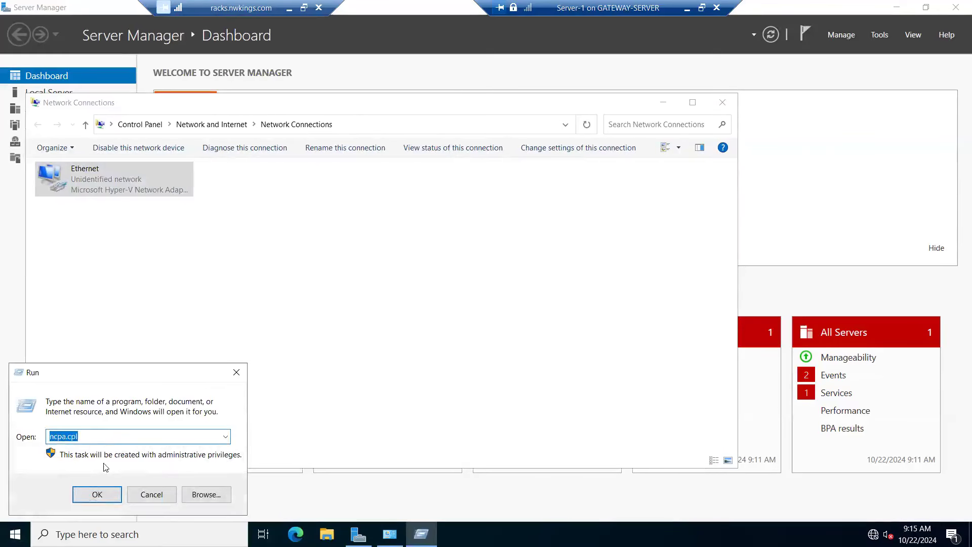
{"action": "key", "text": "BackSpace"}
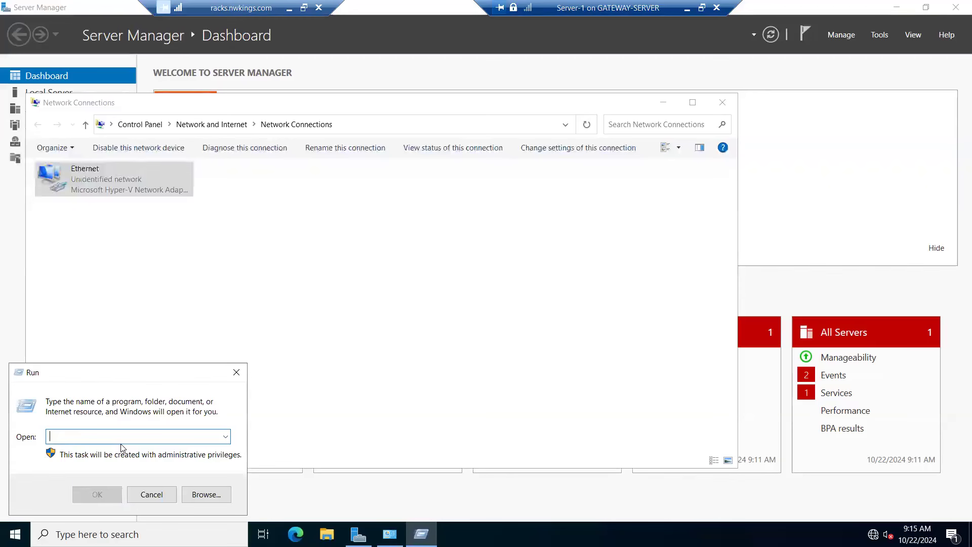
{"action": "type", "text": "dsa"}
{"action": "type", "text": ".msc"}
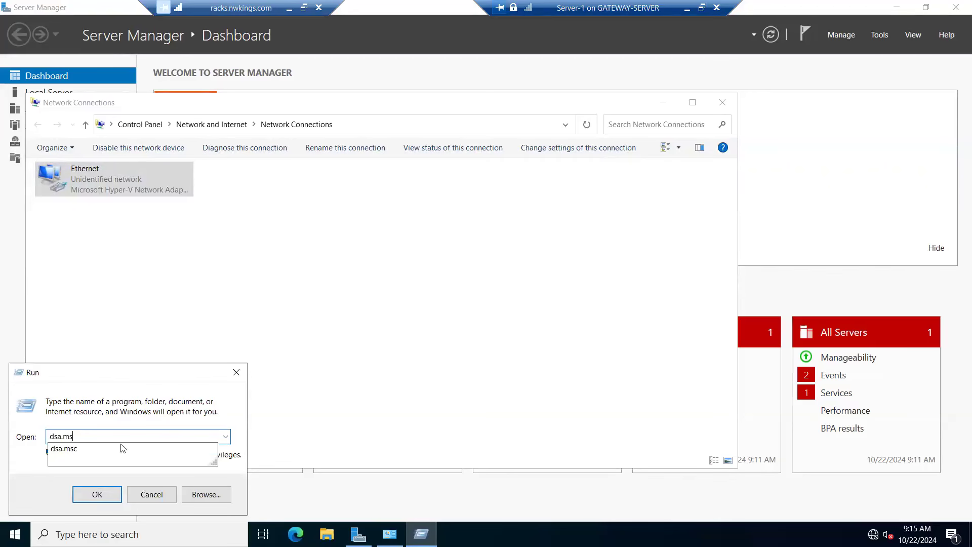
{"action": "key", "text": "Return"}
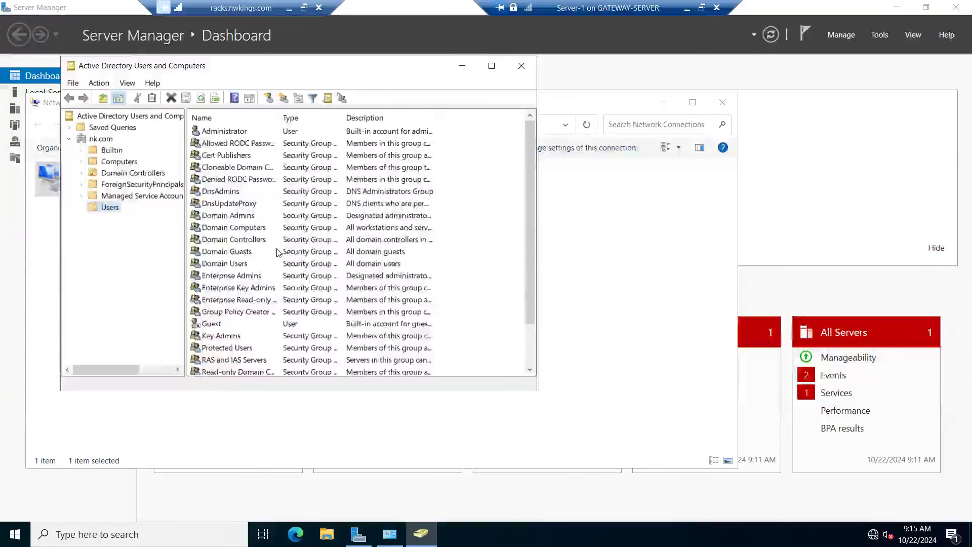
Step: Start a new user in the nk.com Users container with the first name and logon name User3
{"action": "scroll", "coordinate": [274, 174], "scroll_direction": "down", "scroll_amount": 2}
{"action": "left_click", "coordinate": [271, 100]}
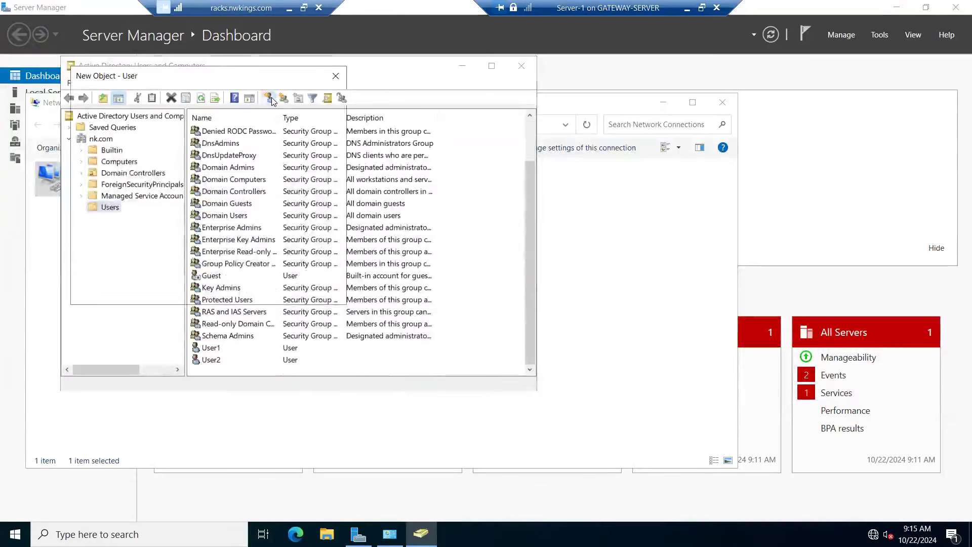
{"action": "type", "text": "Uy"}
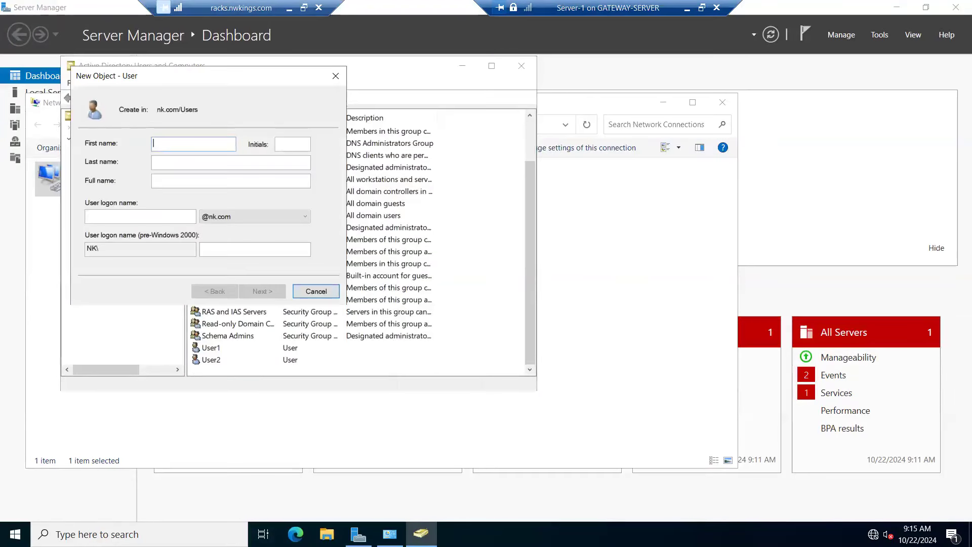
{"action": "key", "text": "Tab"}
{"action": "key", "text": "Tab"}
{"action": "key", "text": "Tab"}
{"action": "type", "text": "Use"}
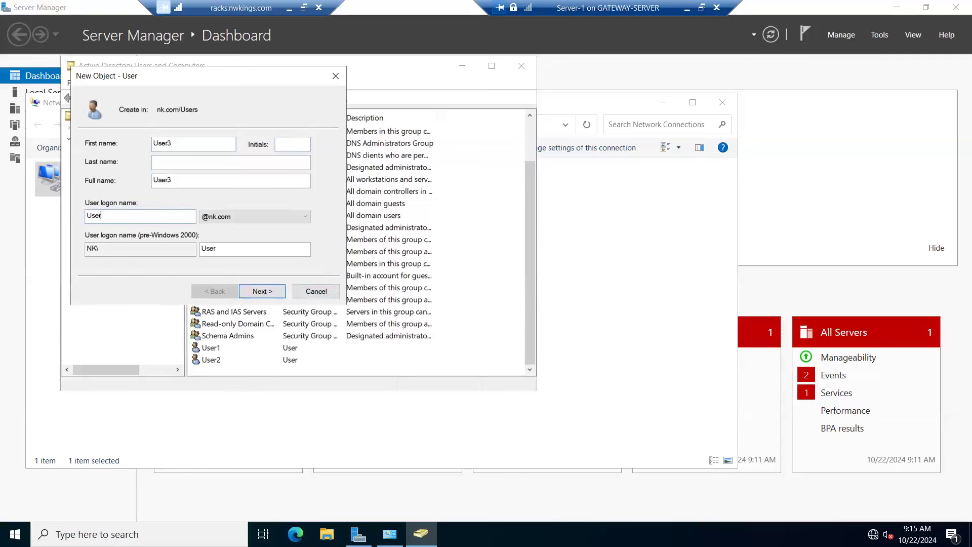
{"action": "type", "text": "r3"}
Step: Enter and confirm User3's password, turn off the password change requirement at next logon, and finish creating the user
{"action": "left_click", "coordinate": [257, 292]}
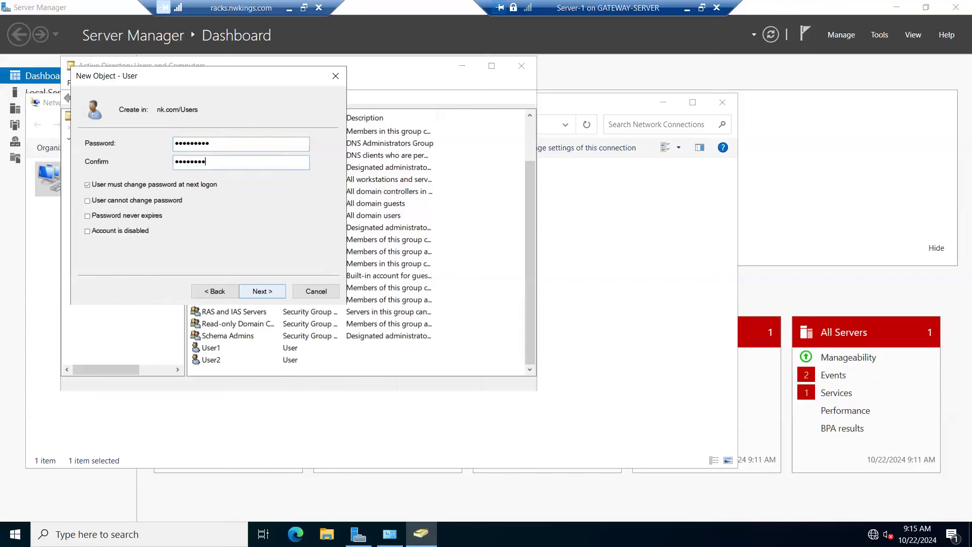
{"action": "left_click", "coordinate": [98, 186]}
{"action": "left_click", "coordinate": [263, 292]}
{"action": "left_click", "coordinate": [263, 292]}
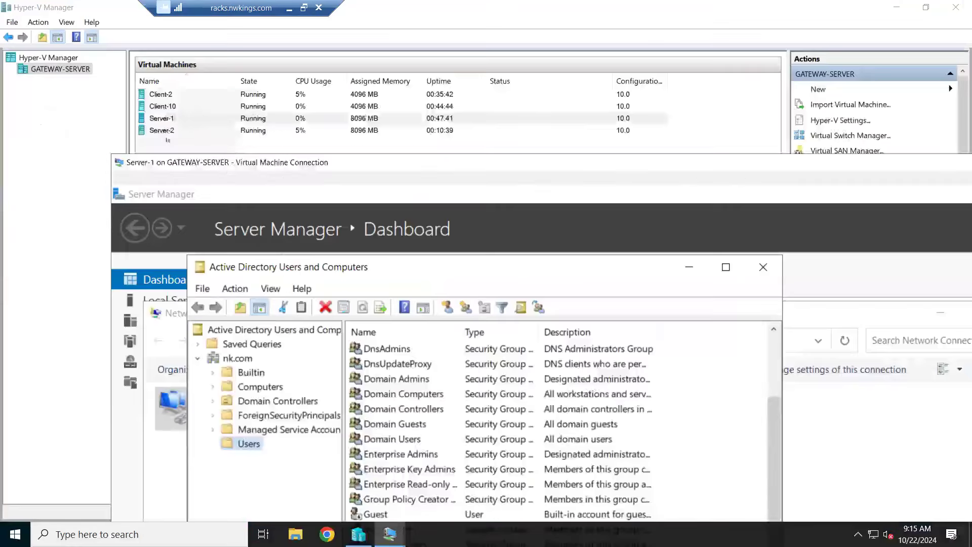
Step: Connect to the Server-2 virtual machine from Hyper-V Manager, show its console in full screen and close the command prompt
{"action": "right_click", "coordinate": [162, 132]}
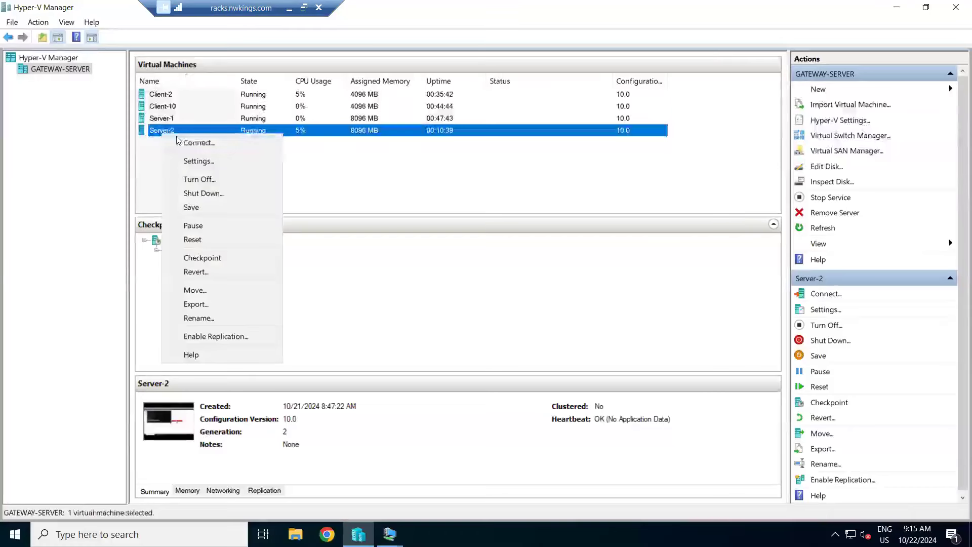
{"action": "left_click", "coordinate": [177, 138]}
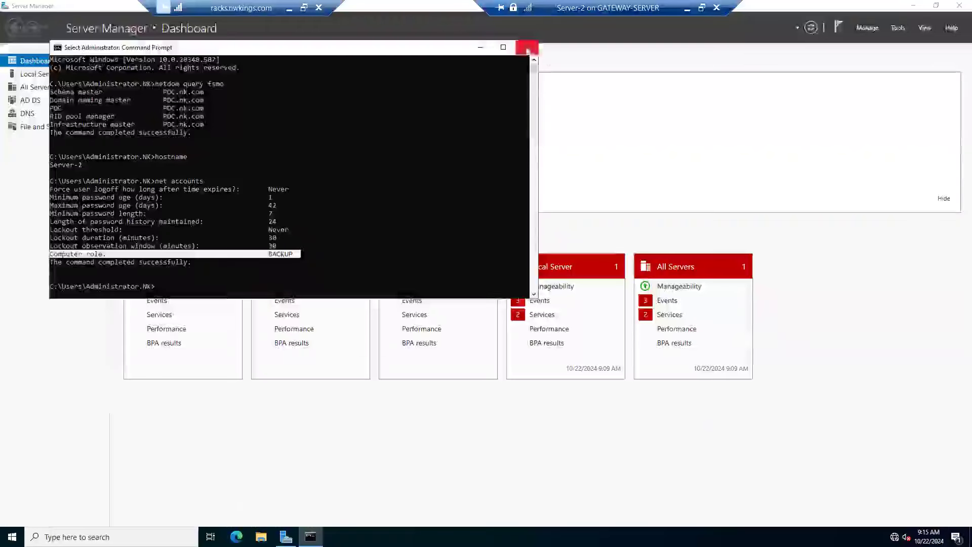
{"action": "left_click", "coordinate": [530, 45]}
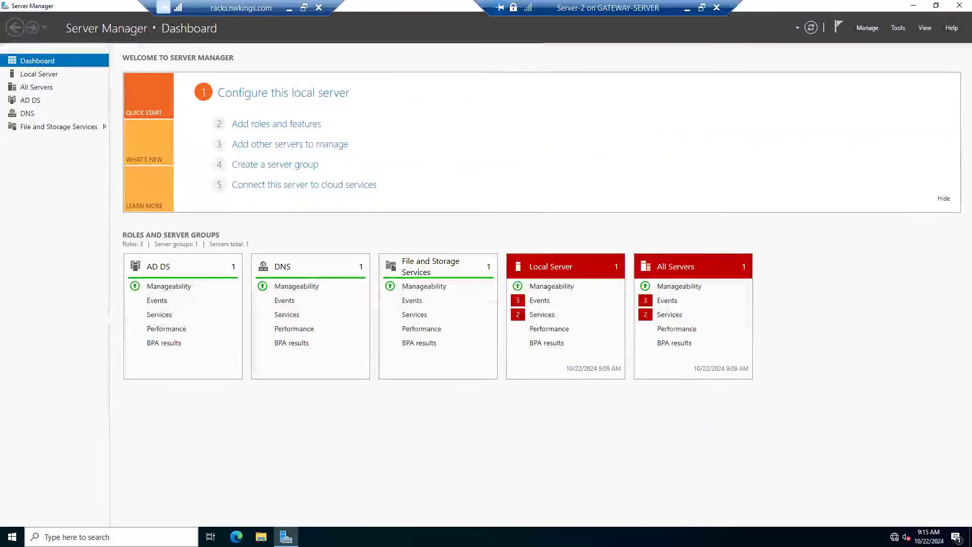
Step: Open Active Directory Users and Computers on Server-2 with dsa.msc, display the nk.com Users container and refresh it
{"action": "key", "text": "super+x"}
{"action": "left_click", "coordinate": [20, 498]}
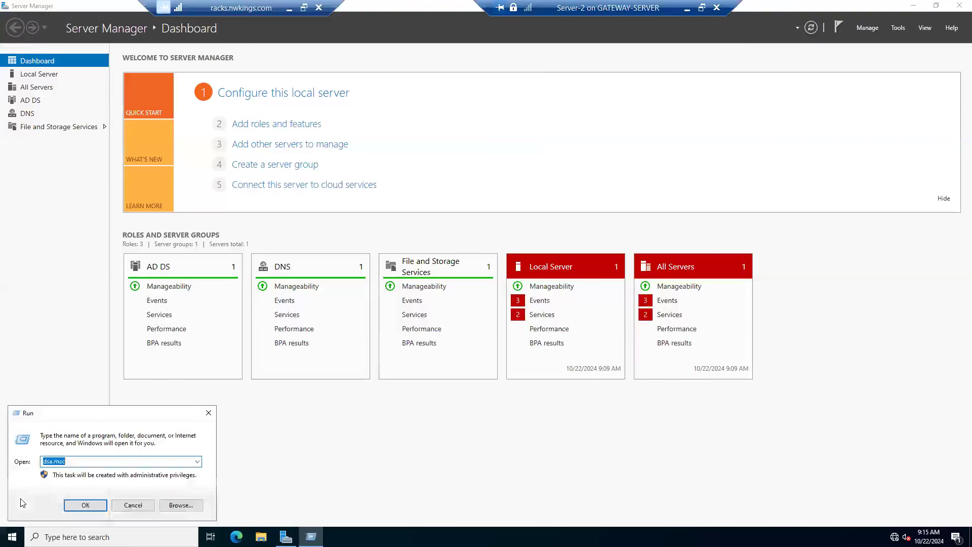
{"action": "key", "text": "Return"}
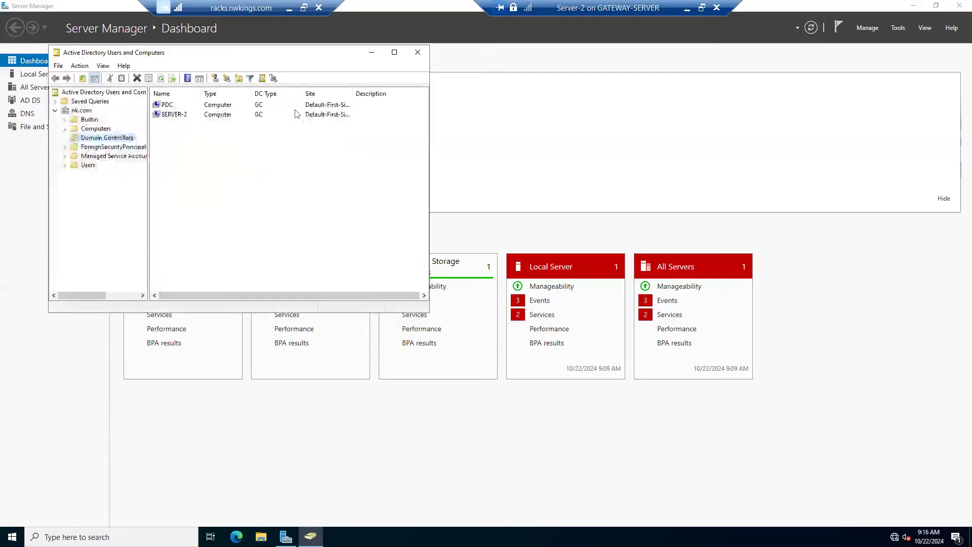
{"action": "left_click", "coordinate": [87, 165]}
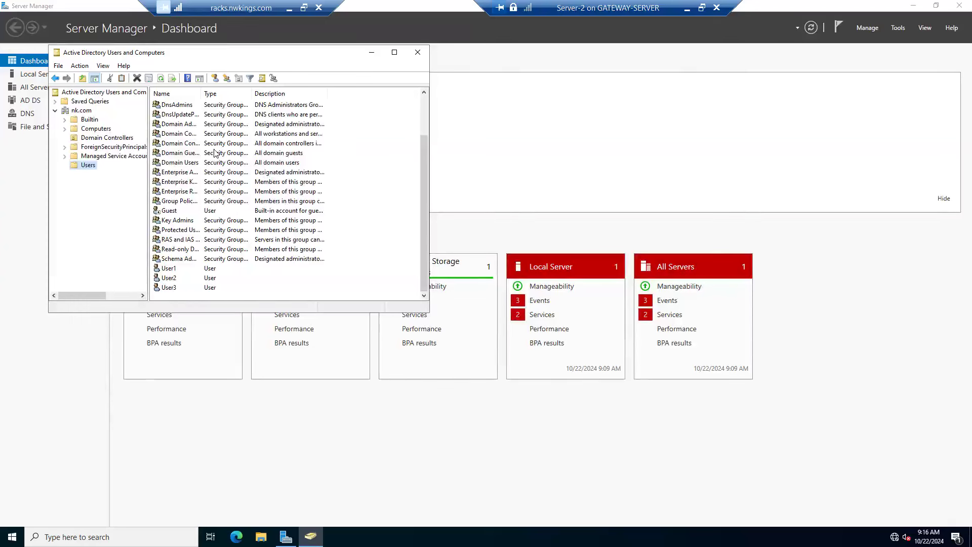
{"action": "left_click", "coordinate": [161, 80]}
Step: Start a new user in the nk.com Users container on Server-2 with the first name User4 and a matching logon name
{"action": "left_click", "coordinate": [214, 79]}
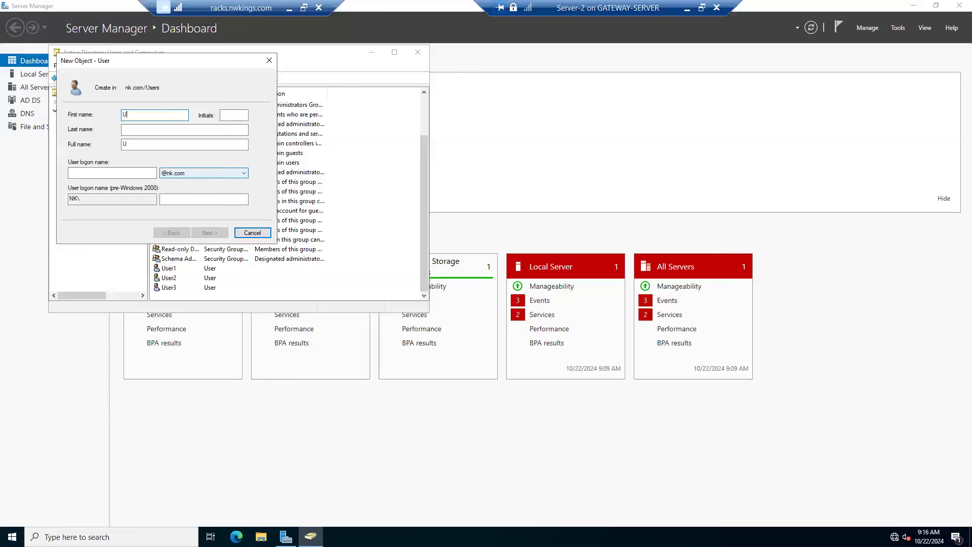
{"action": "type", "text": "4"}
{"action": "key", "text": "Tab"}
{"action": "key", "text": "Tab"}
{"action": "key", "text": "Tab"}
{"action": "key", "text": "Tab"}
{"action": "type", "text": "User"}
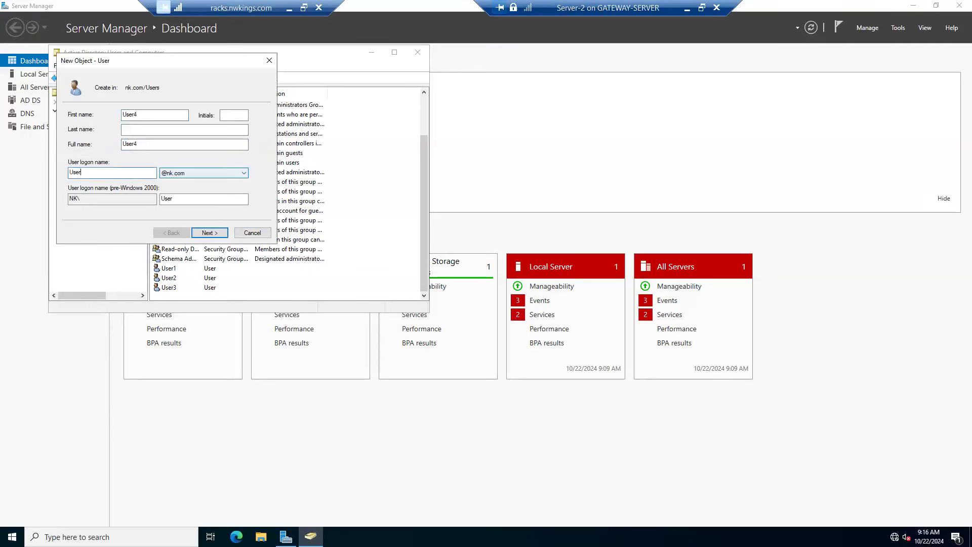
{"action": "left_click", "coordinate": [215, 233]}
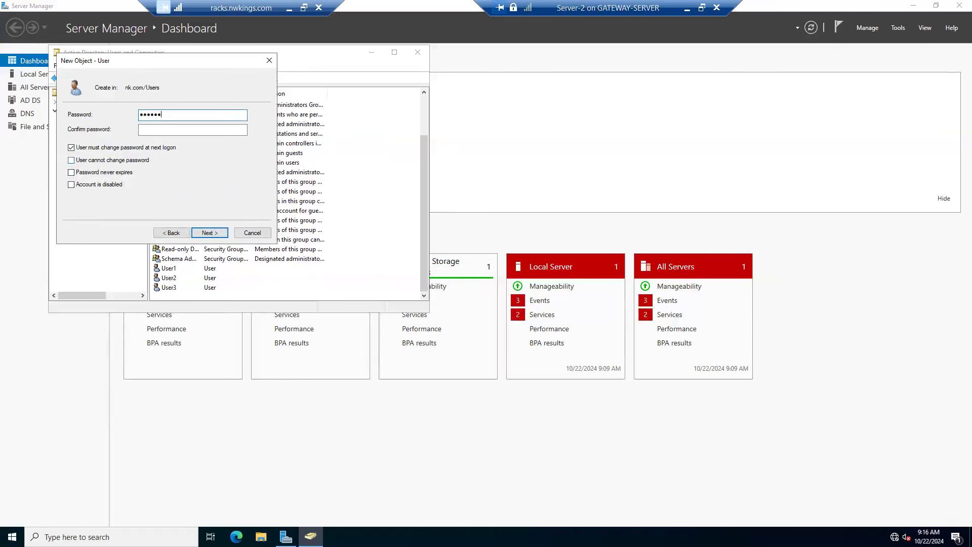
Step: Enter and confirm User4's password and finish creating the user
{"action": "key", "text": "Tab"}
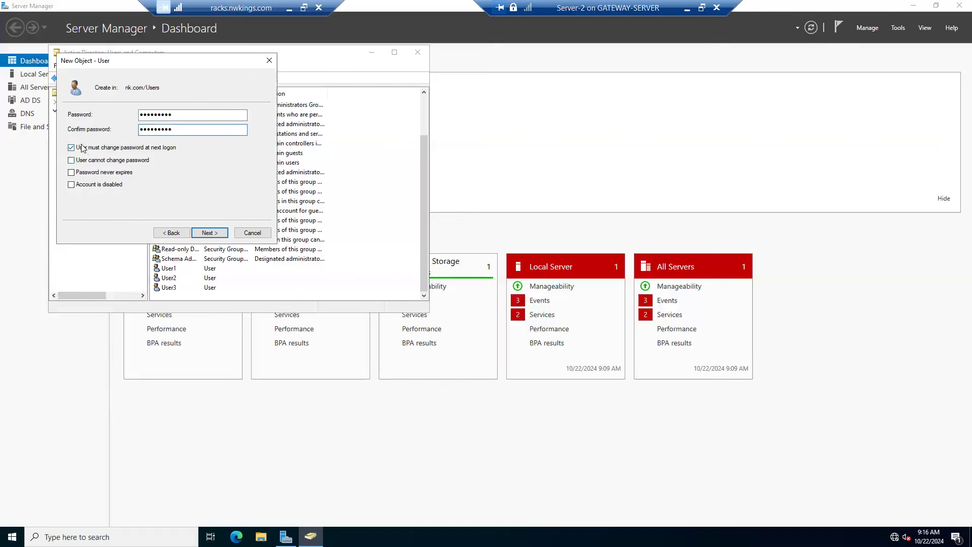
{"action": "left_click", "coordinate": [222, 233]}
{"action": "left_click", "coordinate": [210, 233]}
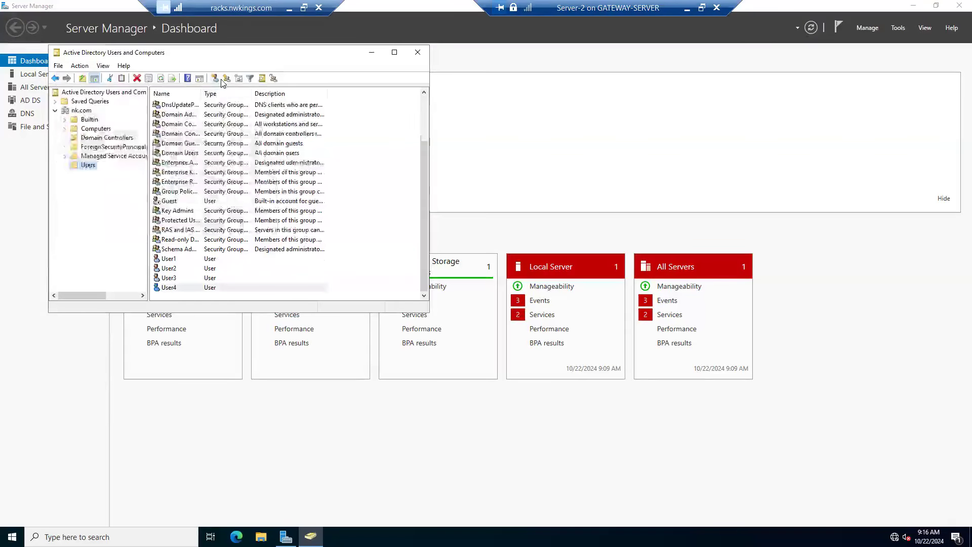
Step: Create two global security groups named Accounts and HR in the nk.com Users container on Server-2
{"action": "left_click", "coordinate": [222, 80]}
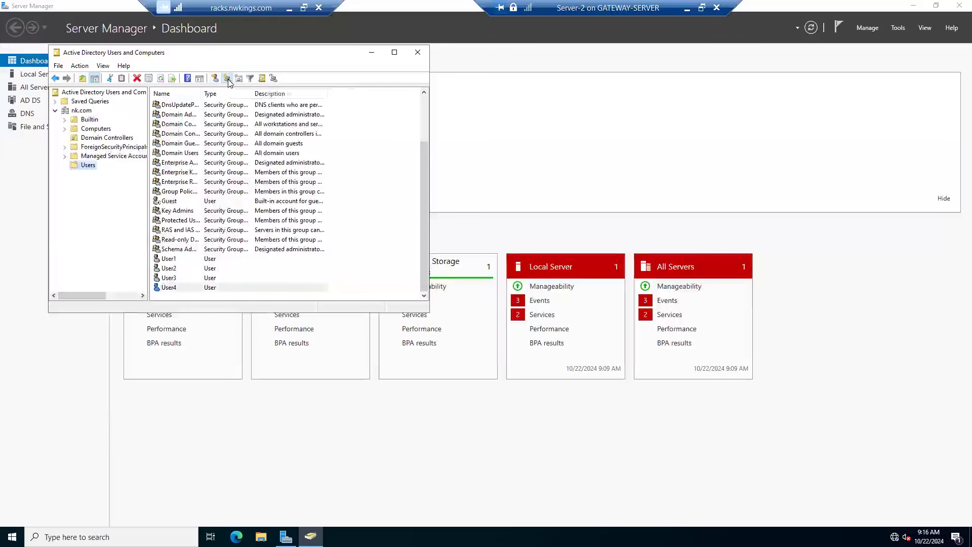
{"action": "type", "text": "Accounts"}
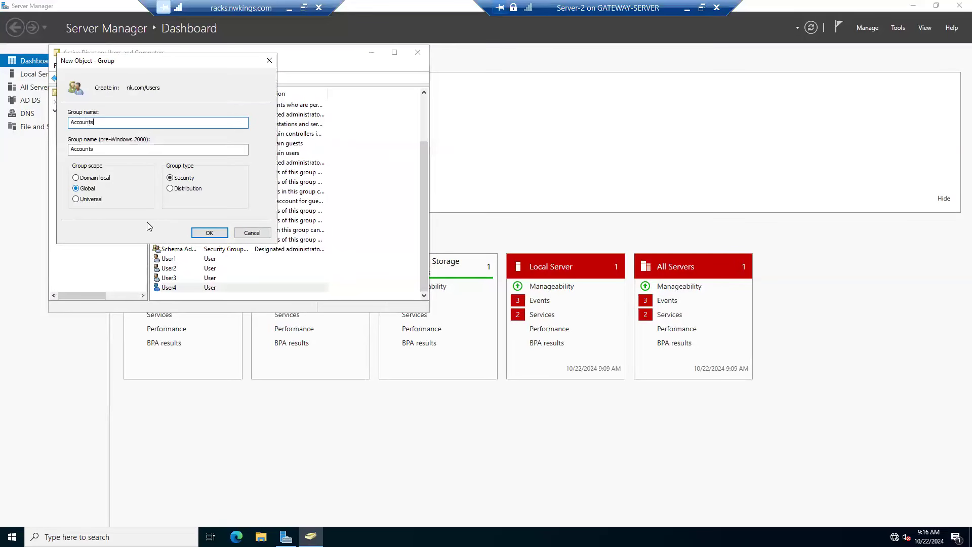
{"action": "left_click", "coordinate": [217, 238]}
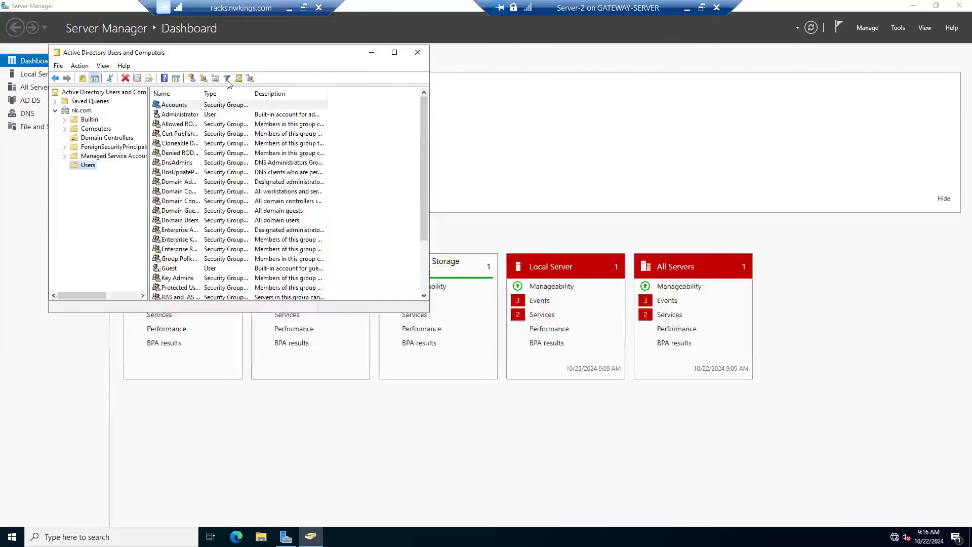
{"action": "left_click", "coordinate": [203, 78]}
{"action": "type", "text": "HR"}
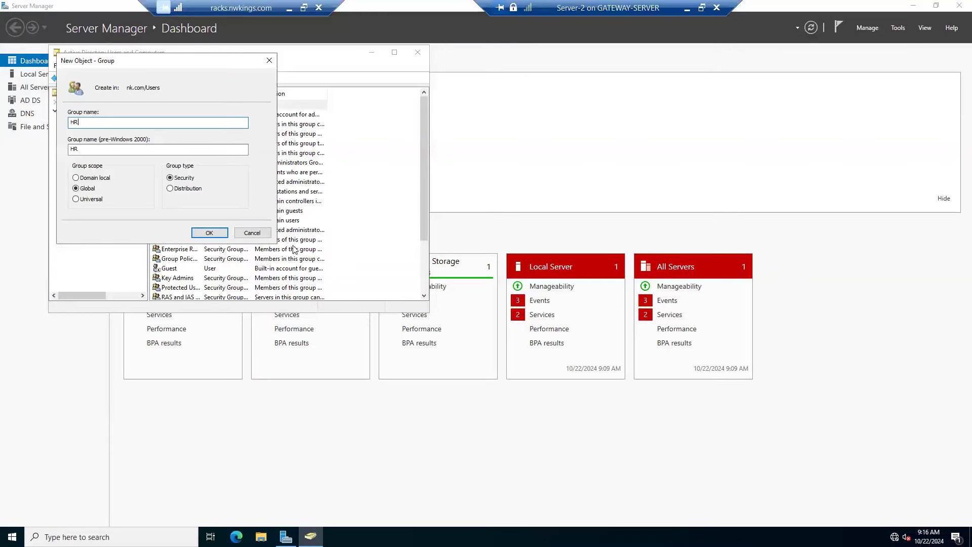
{"action": "left_click", "coordinate": [210, 234]}
{"action": "left_click", "coordinate": [213, 238]}
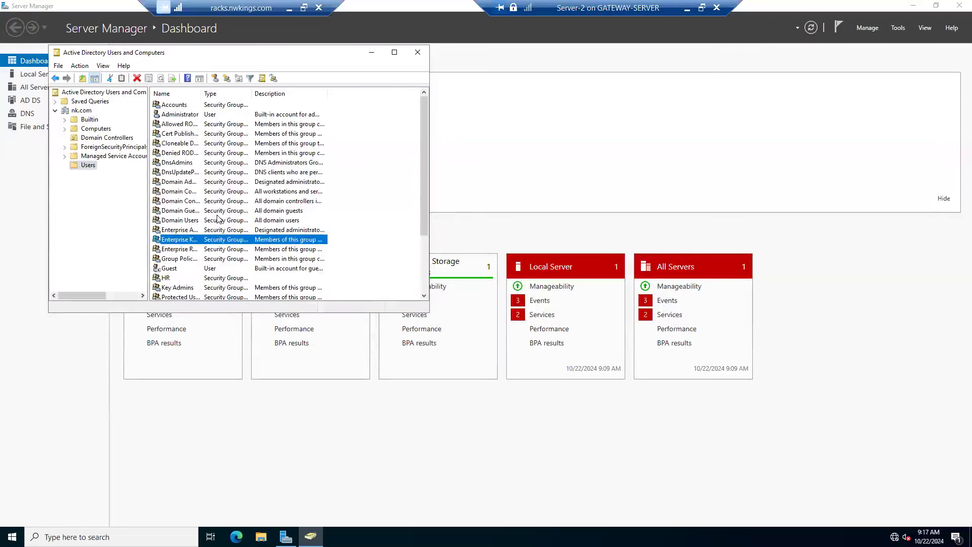
{"action": "scroll", "coordinate": [219, 219], "scroll_direction": "down", "scroll_amount": 3}
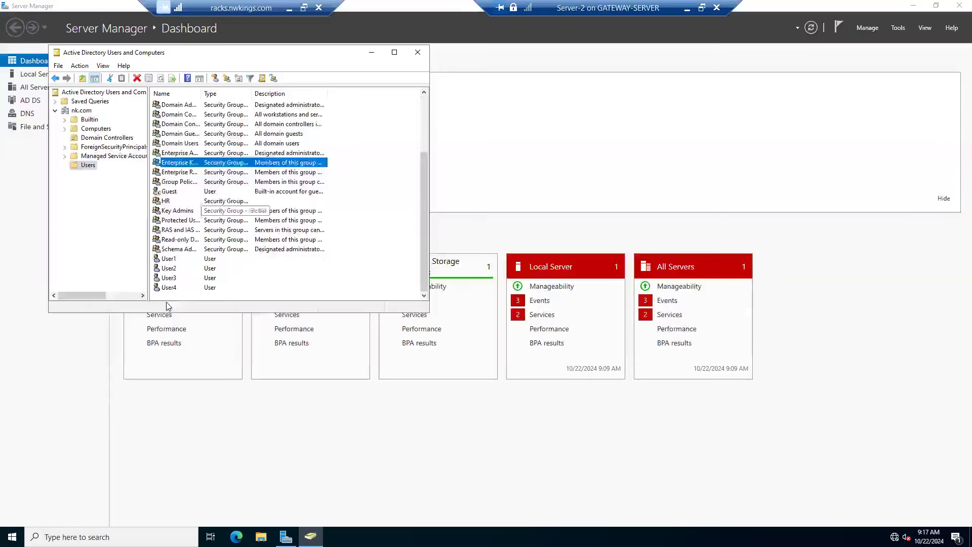
Step: Minimize the Server-2 console, connect to the Server-1 virtual machine from Hyper-V Manager and show its console in full screen
{"action": "left_click", "coordinate": [688, 9]}
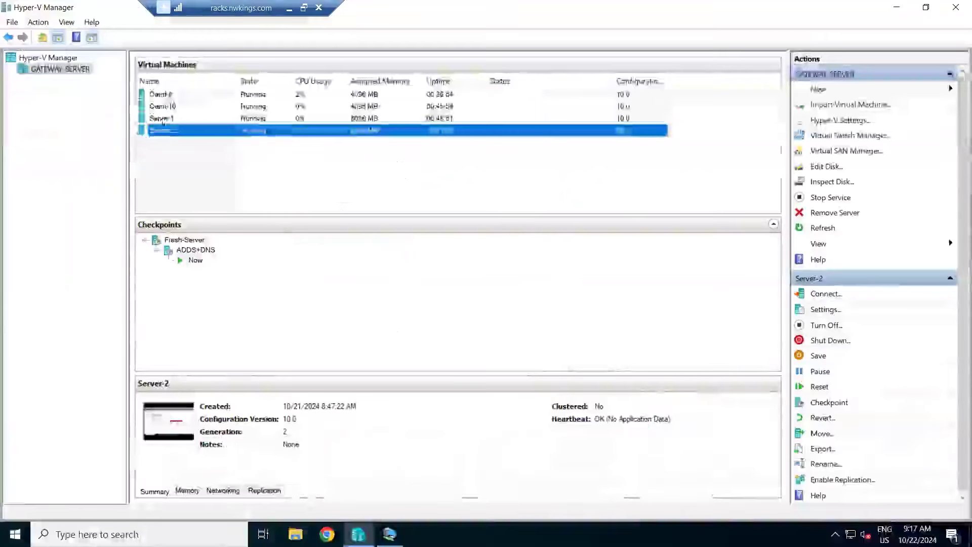
{"action": "left_click", "coordinate": [161, 118]}
{"action": "right_click", "coordinate": [162, 120]}
{"action": "left_click", "coordinate": [203, 126]}
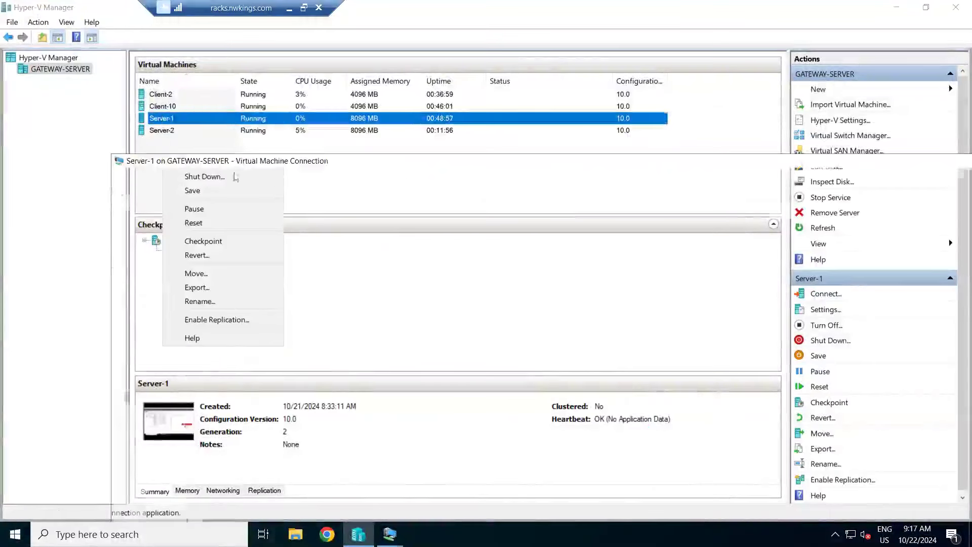
{"action": "double_click", "coordinate": [223, 162]}
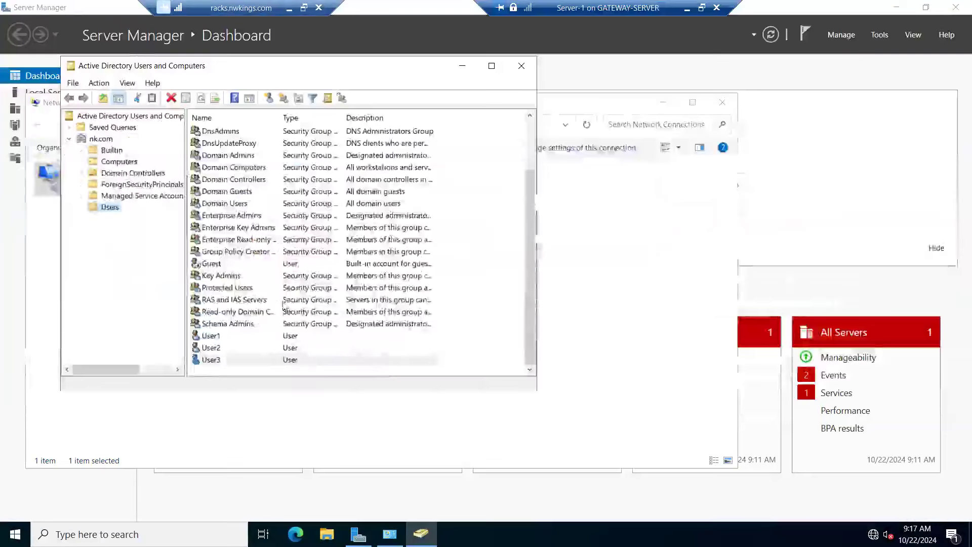
Step: Refresh the nk.com Users container on Server-1 and look through its list for User4 and the new groups
{"action": "right_click", "coordinate": [488, 210]}
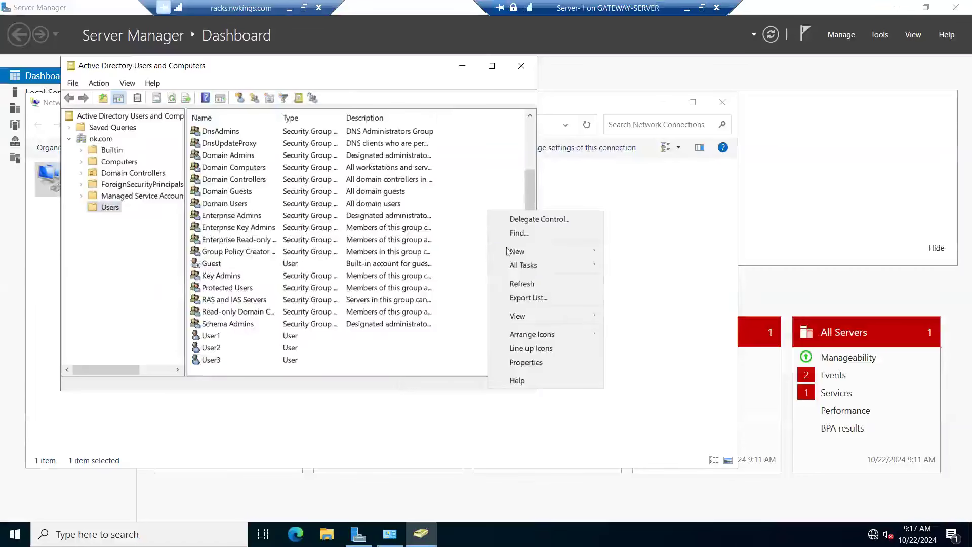
{"action": "left_click", "coordinate": [522, 283]}
{"action": "scroll", "coordinate": [213, 362], "scroll_direction": "down", "scroll_amount": 2}
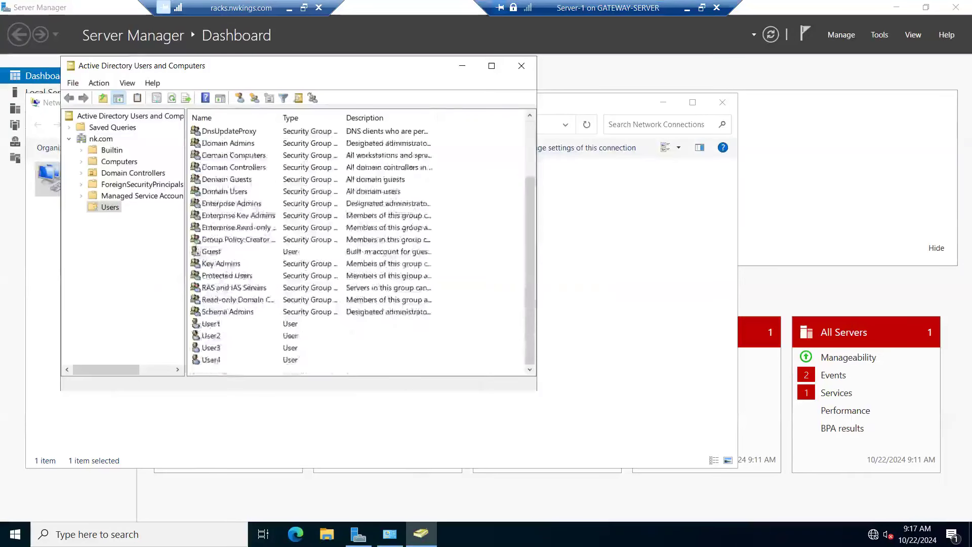
{"action": "left_click", "coordinate": [207, 360]}
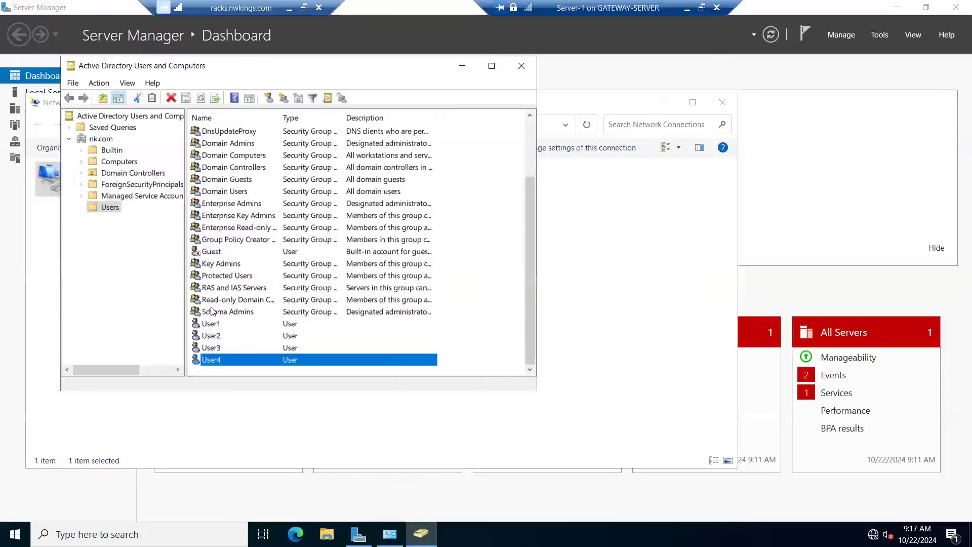
{"action": "scroll", "coordinate": [217, 207], "scroll_direction": "up", "scroll_amount": 2}
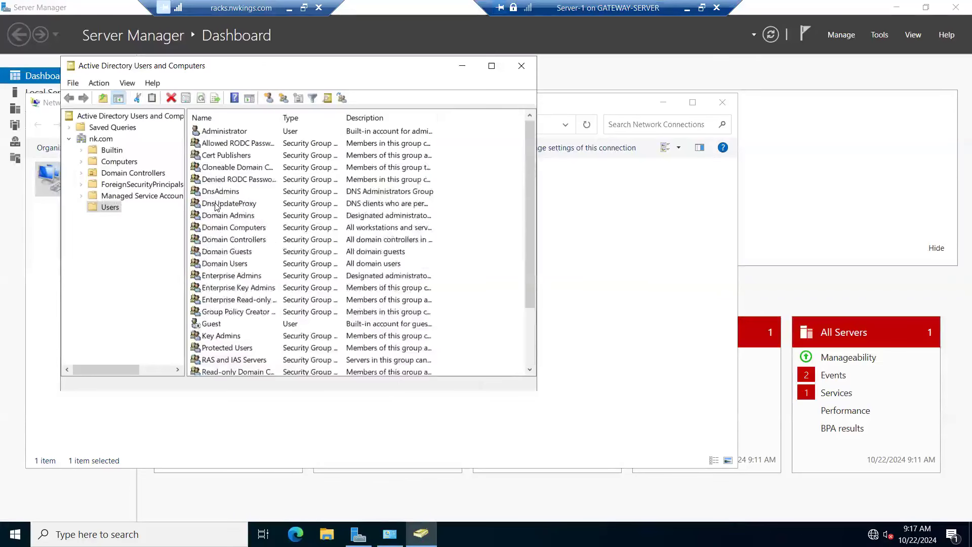
{"action": "scroll", "coordinate": [217, 206], "scroll_direction": "down", "scroll_amount": 2}
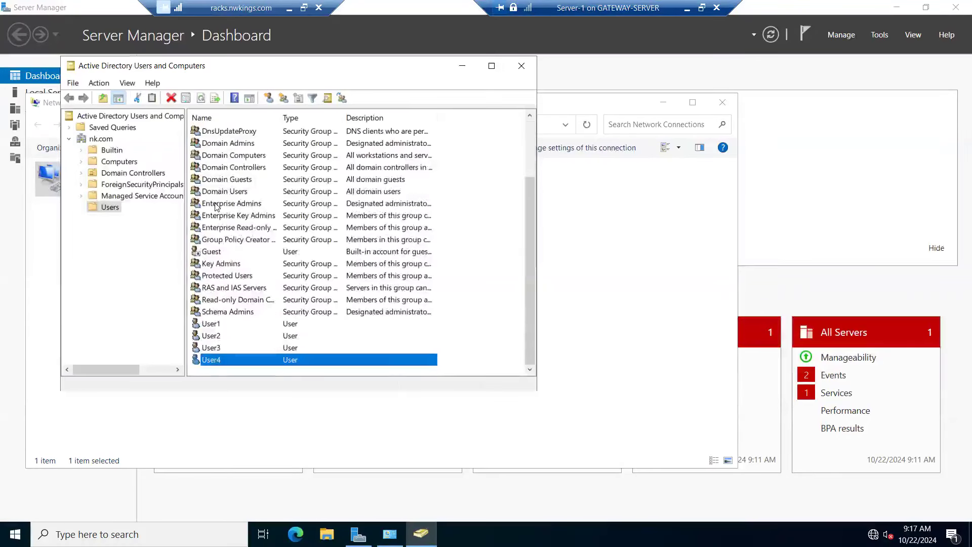
{"action": "scroll", "coordinate": [216, 207], "scroll_direction": "up", "scroll_amount": 2}
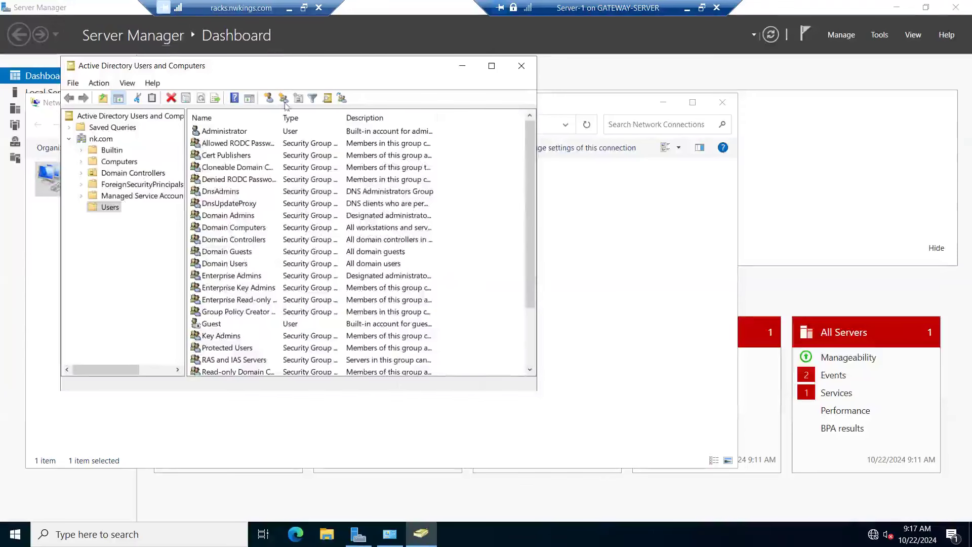
Step: Refresh the Users container on Server-1 twice more and check the list for the Accounts and HR groups
{"action": "right_click", "coordinate": [466, 192]}
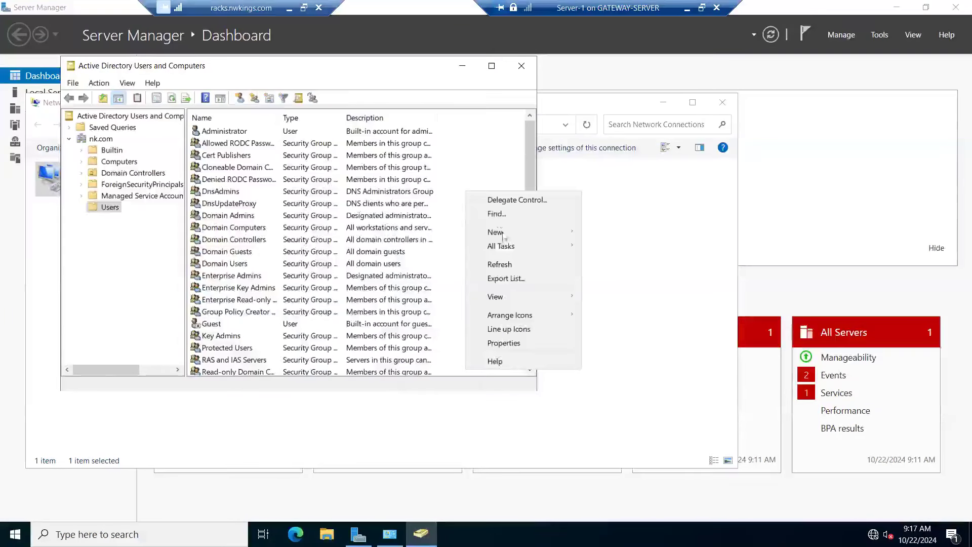
{"action": "left_click", "coordinate": [508, 269]}
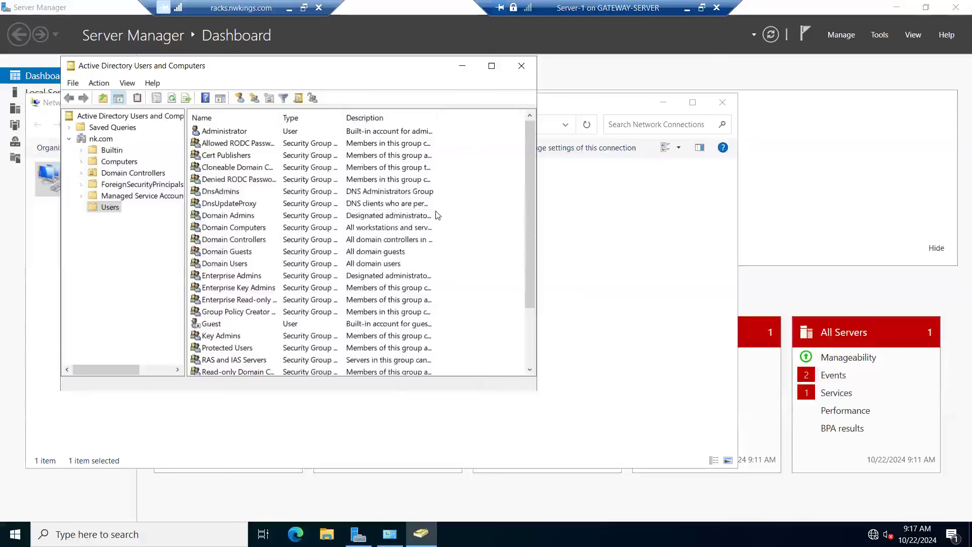
{"action": "scroll", "coordinate": [436, 215], "scroll_direction": "down", "scroll_amount": 2}
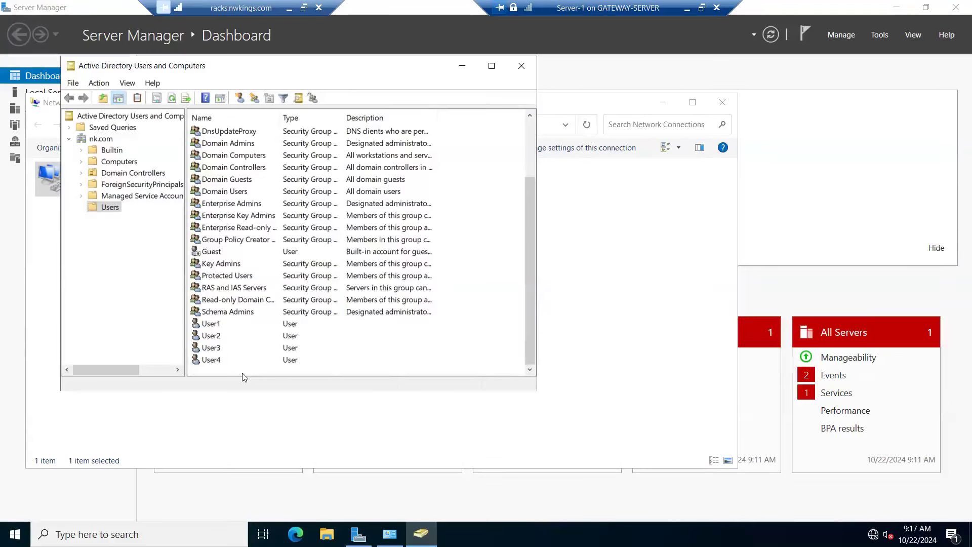
{"action": "left_click", "coordinate": [172, 98]}
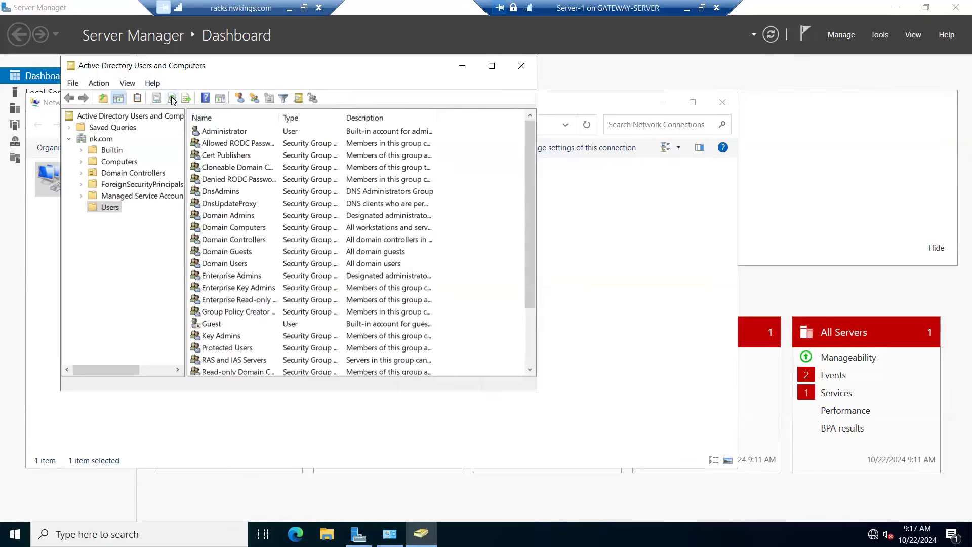
{"action": "scroll", "coordinate": [256, 191], "scroll_direction": "down", "scroll_amount": 2}
Step: Create a global security group named IT_Helpdesk in the nk.com Users container on Server-1
{"action": "left_click", "coordinate": [254, 98]}
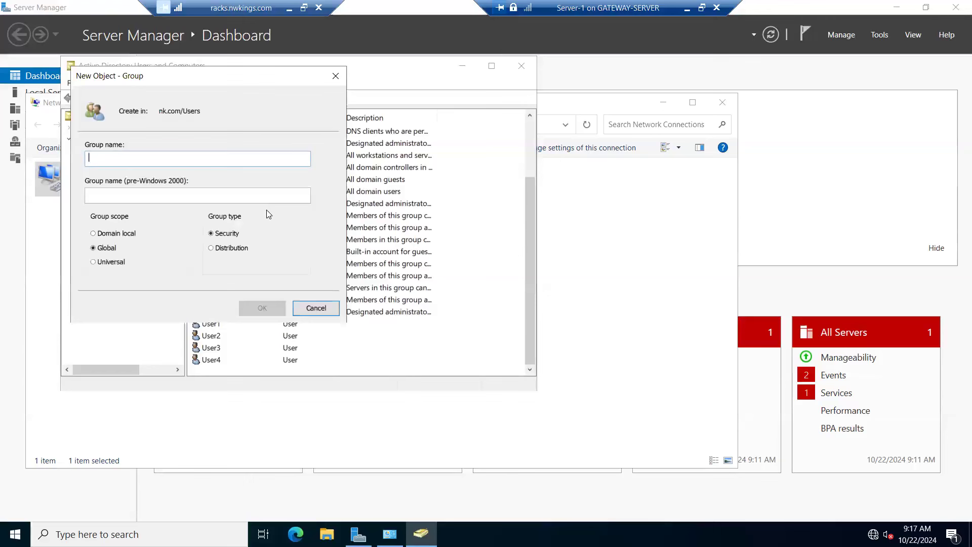
{"action": "type", "text": "IT_Hepde"}
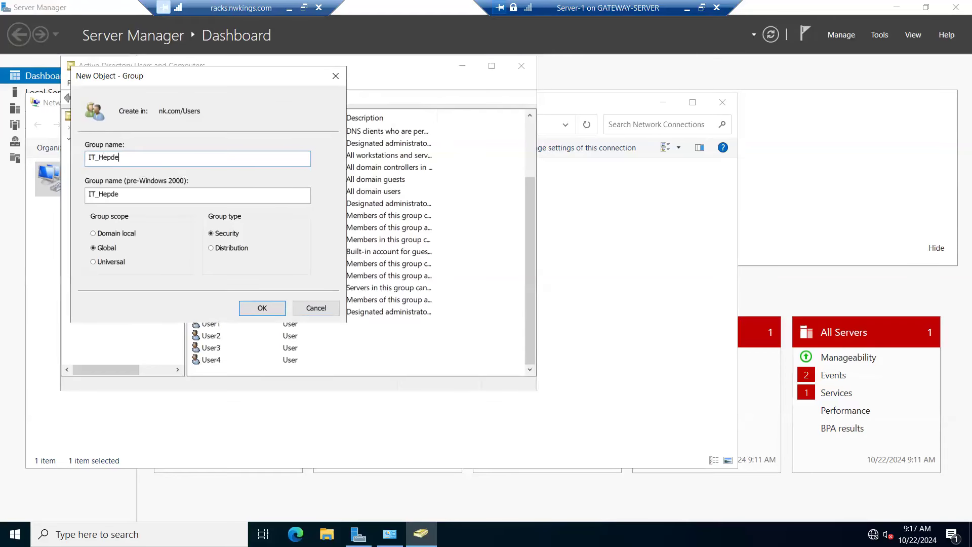
{"action": "key", "text": "BackSpace"}
{"action": "key", "text": "BackSpace"}
{"action": "key", "text": "BackSpace"}
{"action": "type", "text": "lpd"}
{"action": "left_click", "coordinate": [264, 309]}
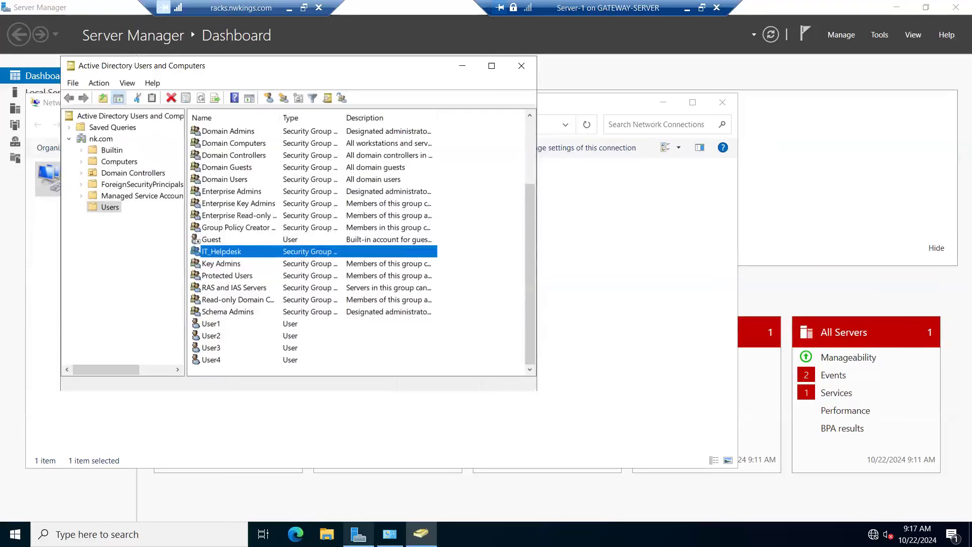
Step: Minimize the Server-1 console and connect to the Server-2 virtual machine from Hyper-V Manager
{"action": "left_click", "coordinate": [687, 9]}
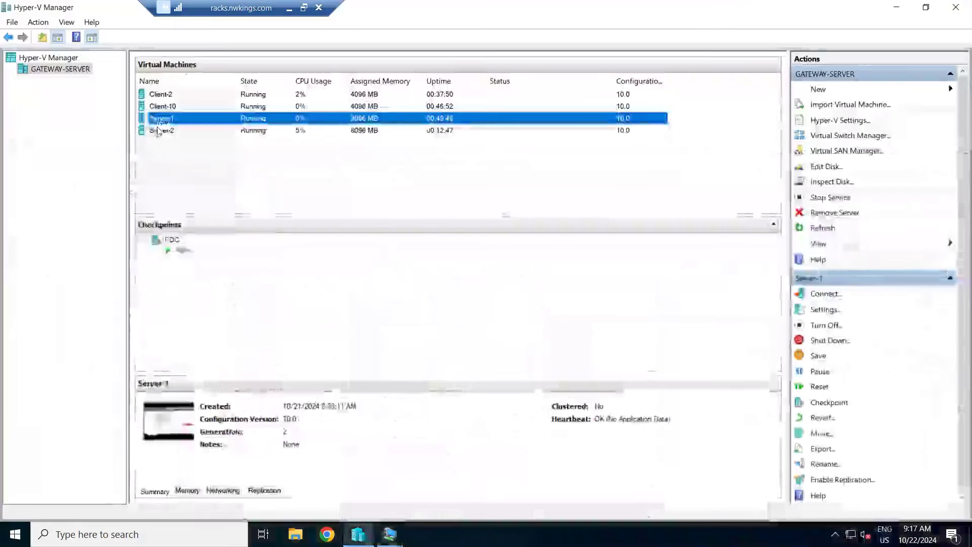
{"action": "left_click", "coordinate": [158, 131]}
{"action": "right_click", "coordinate": [158, 131]}
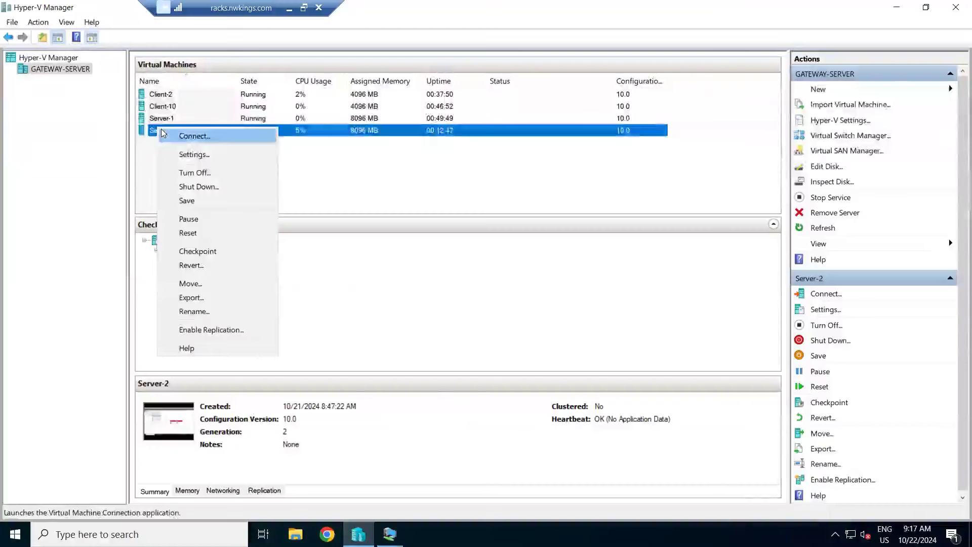
{"action": "left_click", "coordinate": [178, 135]}
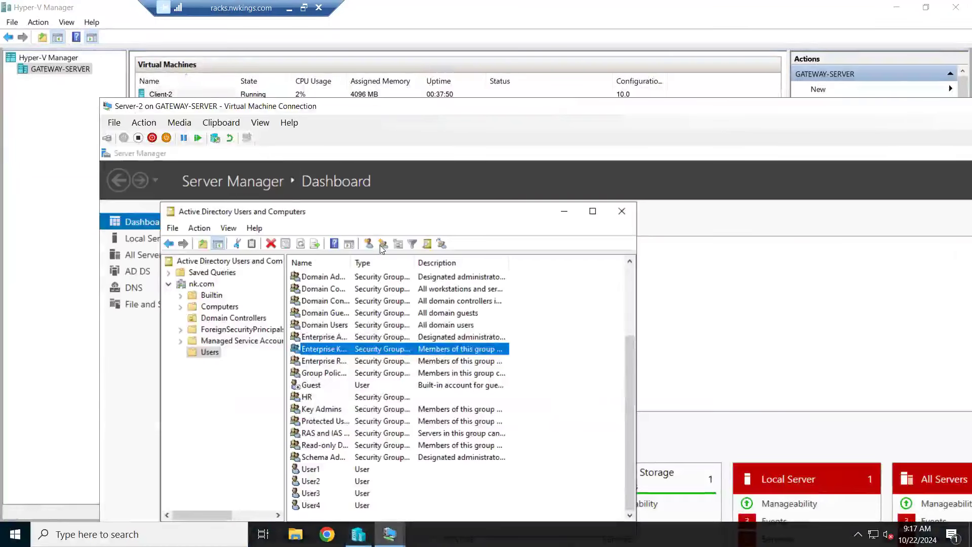
Step: Refresh the Users container on Server-2, show the console in full screen and look through the list for the IT_Helpdesk group
{"action": "right_click", "coordinate": [562, 327]}
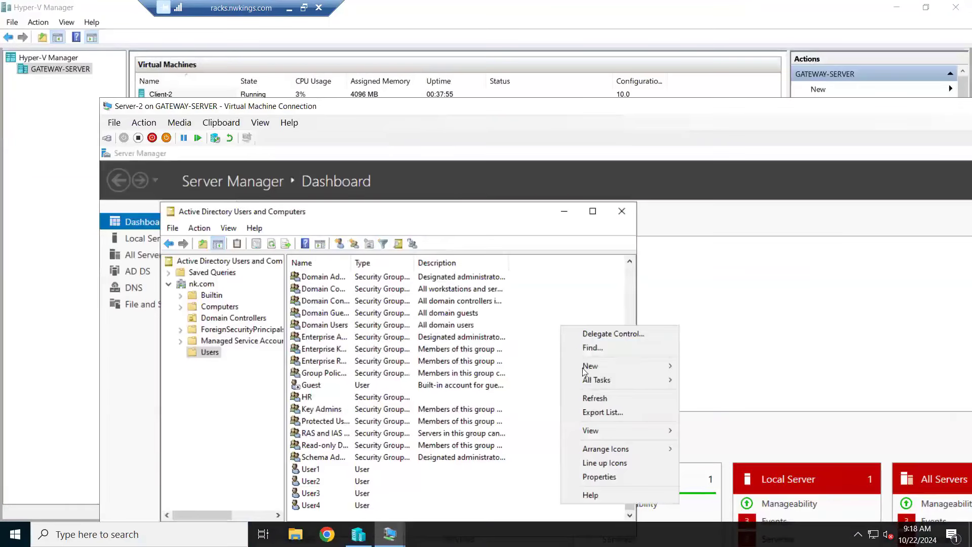
{"action": "left_click", "coordinate": [599, 399]}
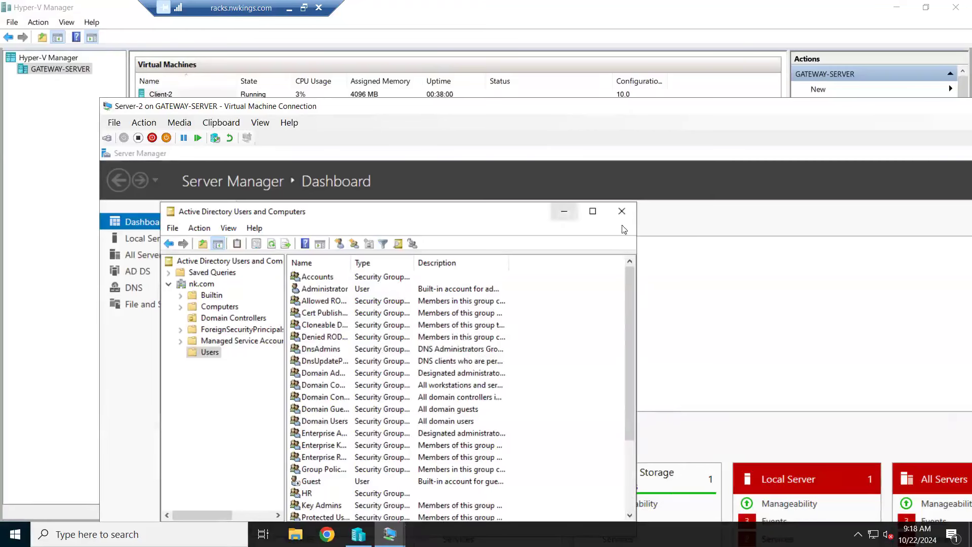
{"action": "double_click", "coordinate": [576, 105]}
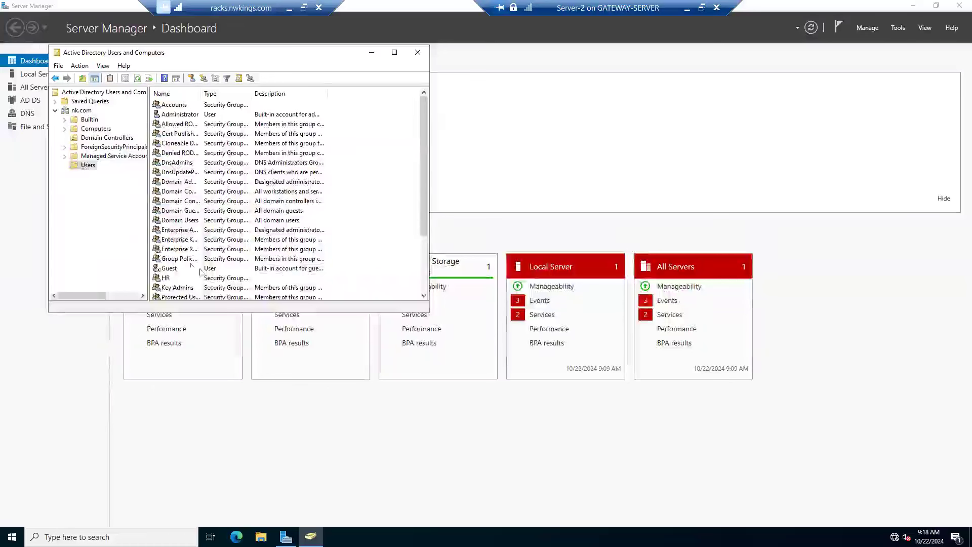
{"action": "scroll", "coordinate": [191, 268], "scroll_direction": "down", "scroll_amount": 3}
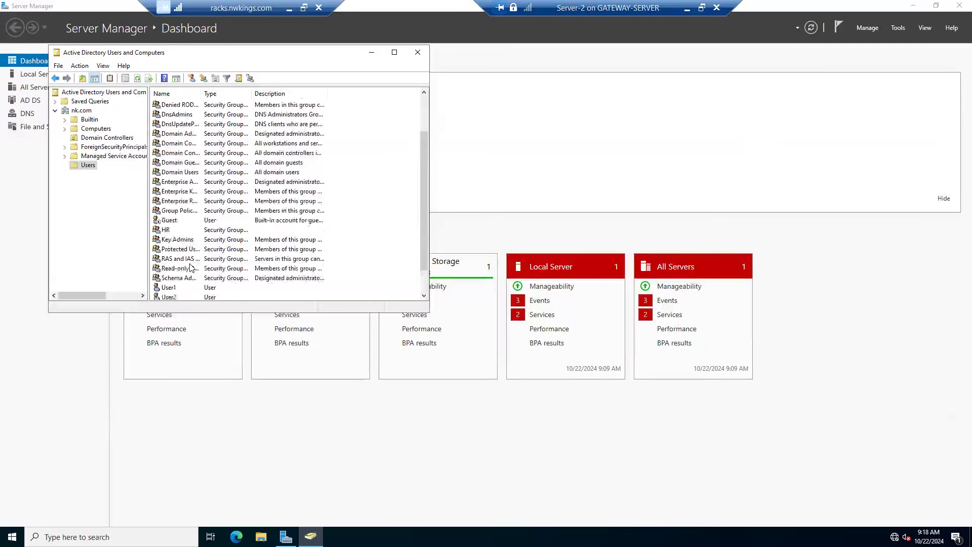
{"action": "scroll", "coordinate": [191, 267], "scroll_direction": "up", "scroll_amount": 3}
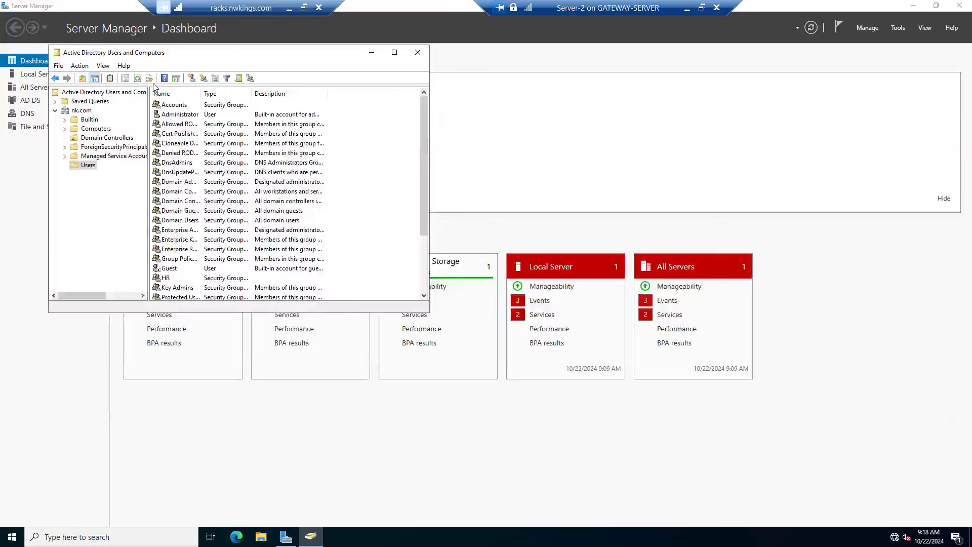
Step: Refresh the Users container on Server-2 again and check the list for the IT_Helpdesk and HR groups
{"action": "left_click", "coordinate": [138, 79]}
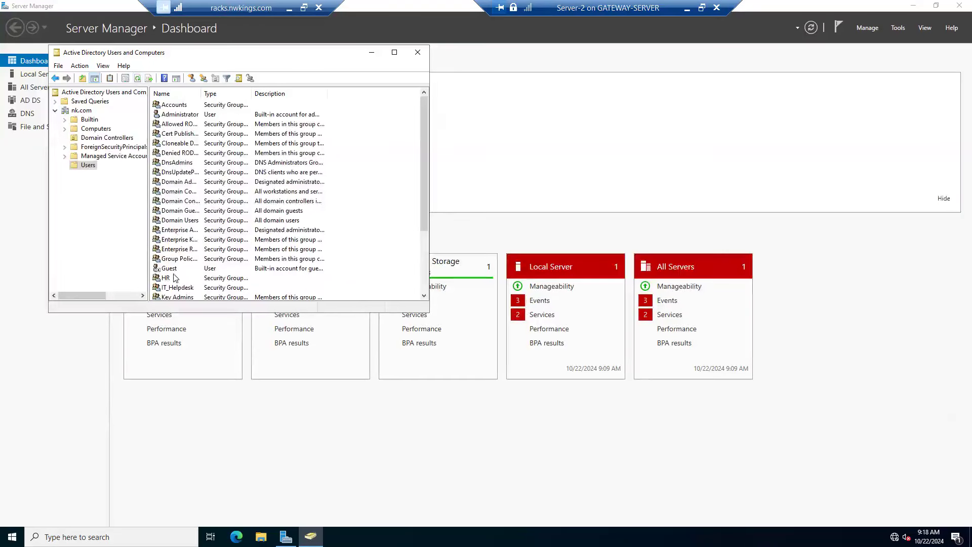
{"action": "left_click", "coordinate": [169, 290]}
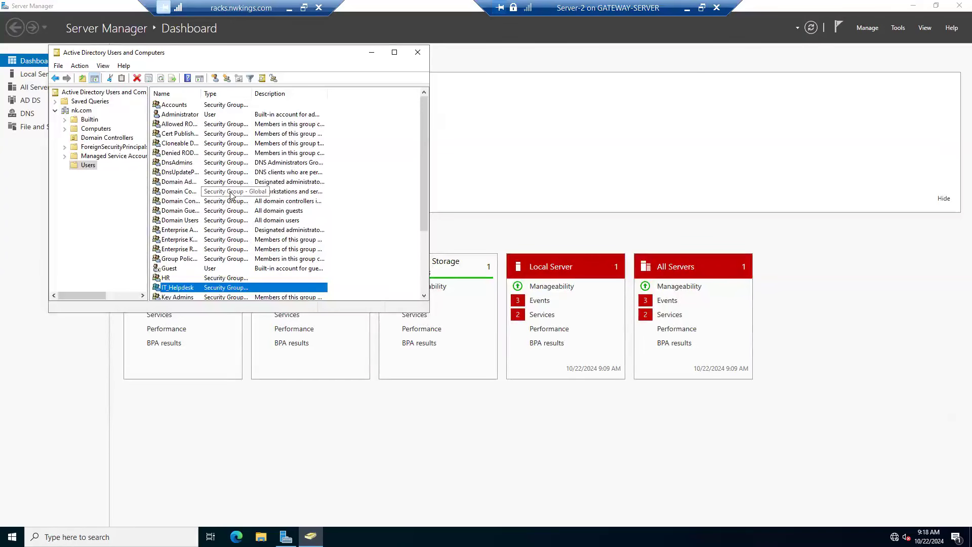
{"action": "left_click", "coordinate": [172, 279]}
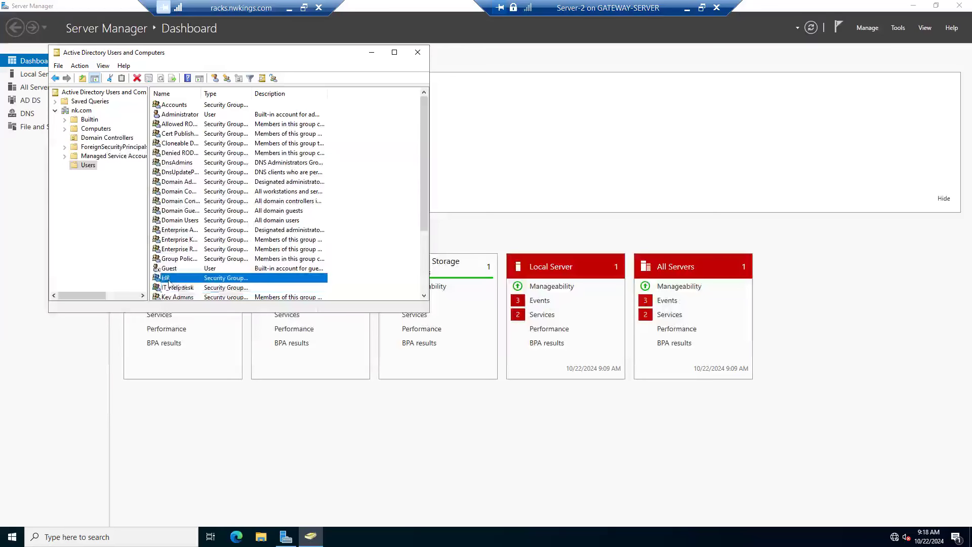
Step: Minimize the Server-2 console, connect to the Server-1 virtual machine from Hyper-V Manager and show it in full screen
{"action": "left_click", "coordinate": [684, 10]}
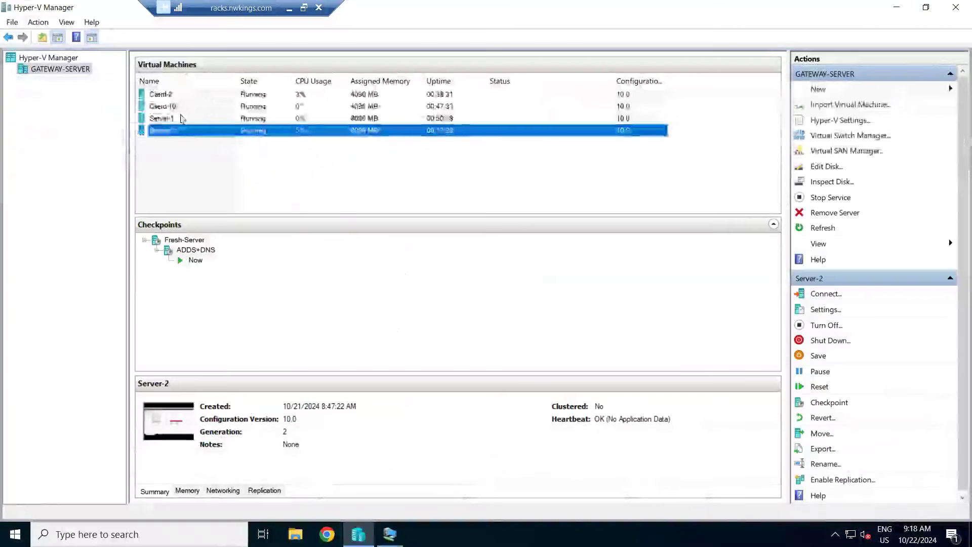
{"action": "right_click", "coordinate": [180, 115]}
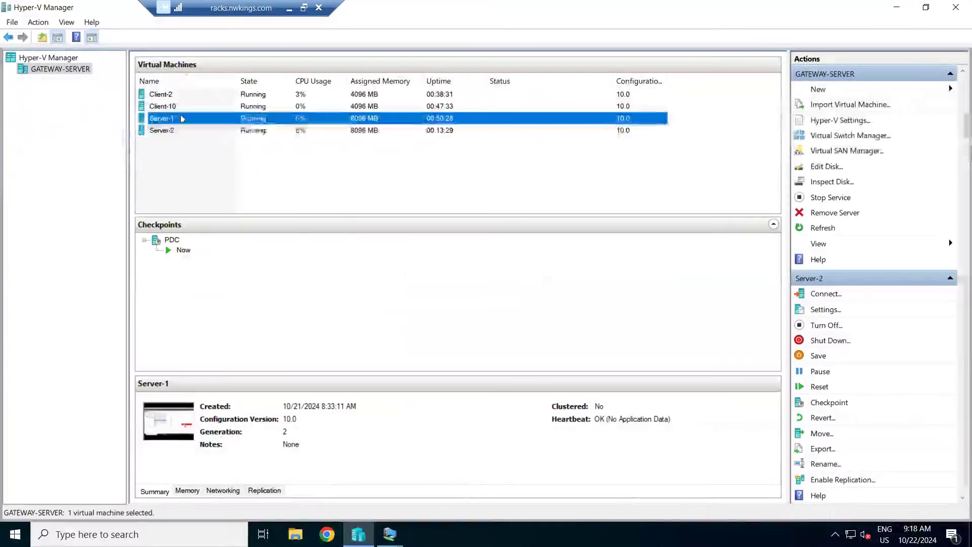
{"action": "left_click", "coordinate": [217, 123]}
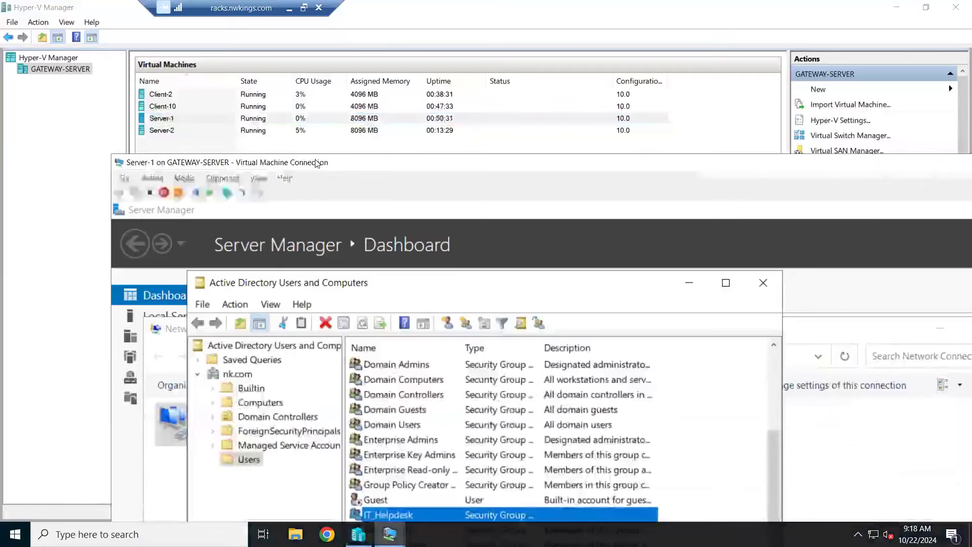
{"action": "double_click", "coordinate": [317, 163]}
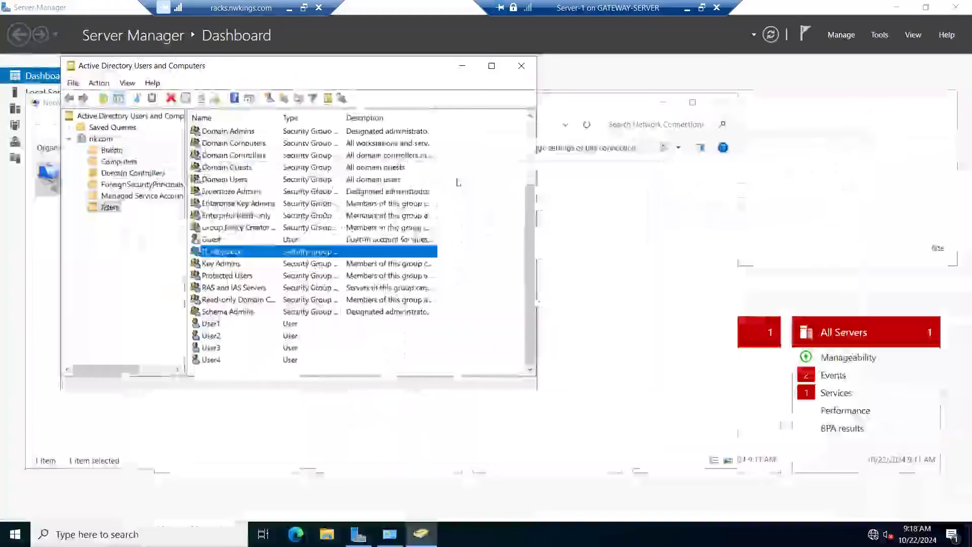
Step: Refresh the Users container on Server-1 and check the list for the Accounts, HR and IT_Helpdesk groups and the user accounts through User4
{"action": "right_click", "coordinate": [459, 180]}
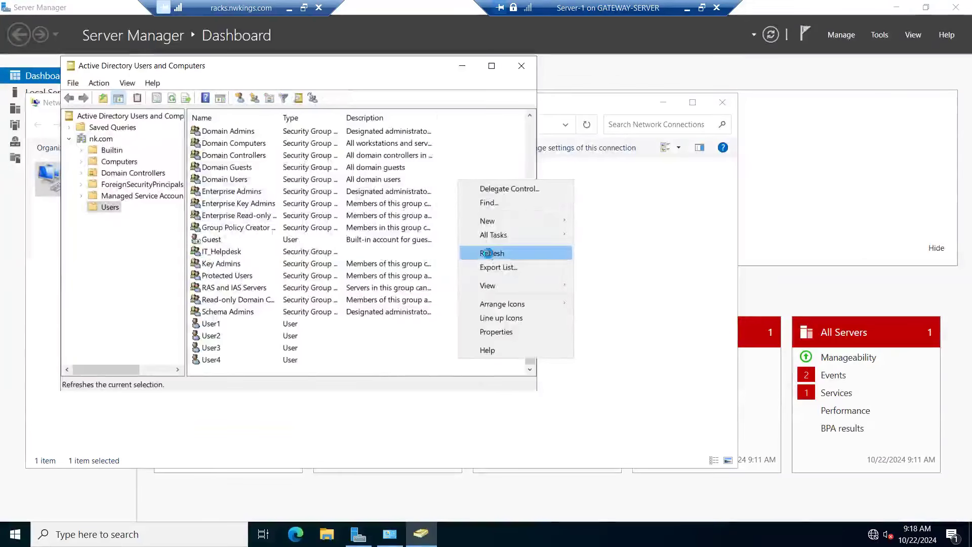
{"action": "left_click", "coordinate": [490, 253]}
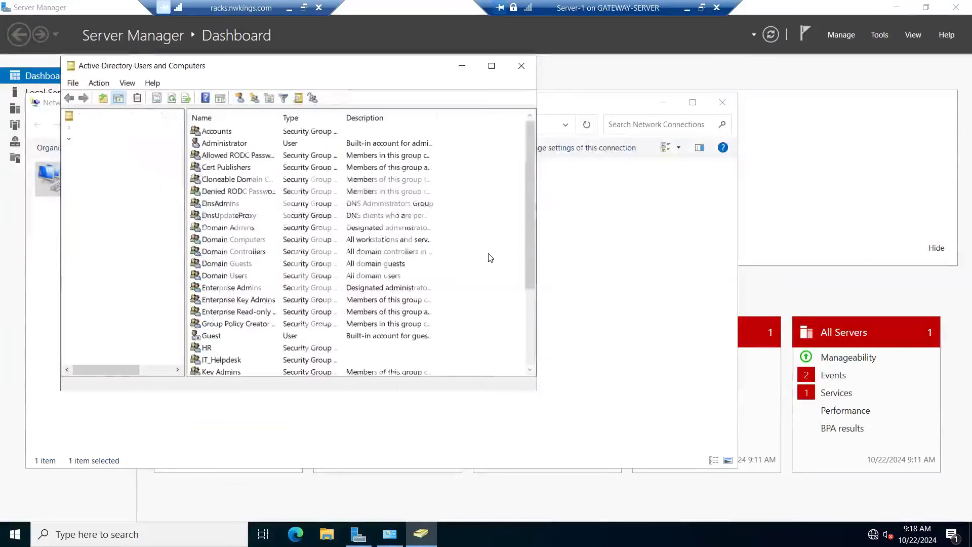
{"action": "left_click", "coordinate": [222, 133]}
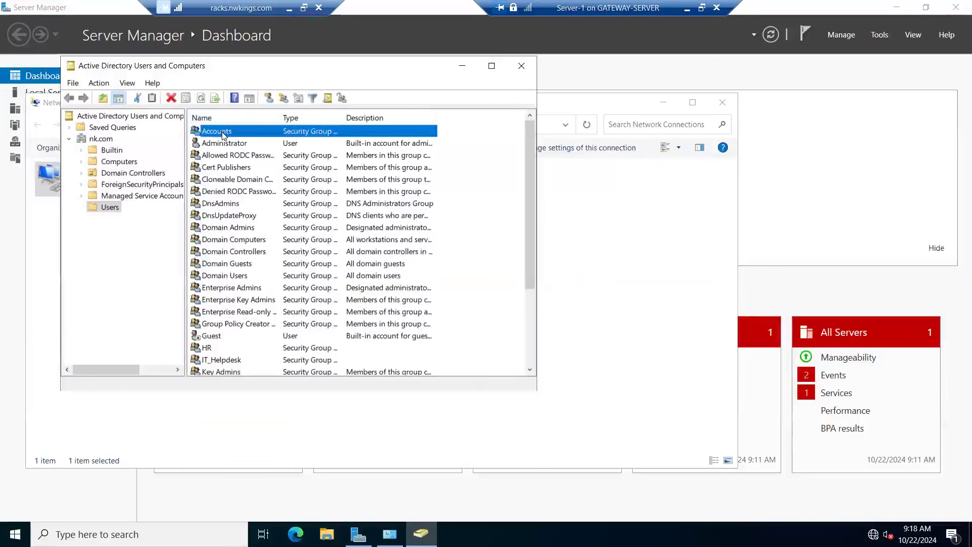
{"action": "left_click", "coordinate": [205, 349]}
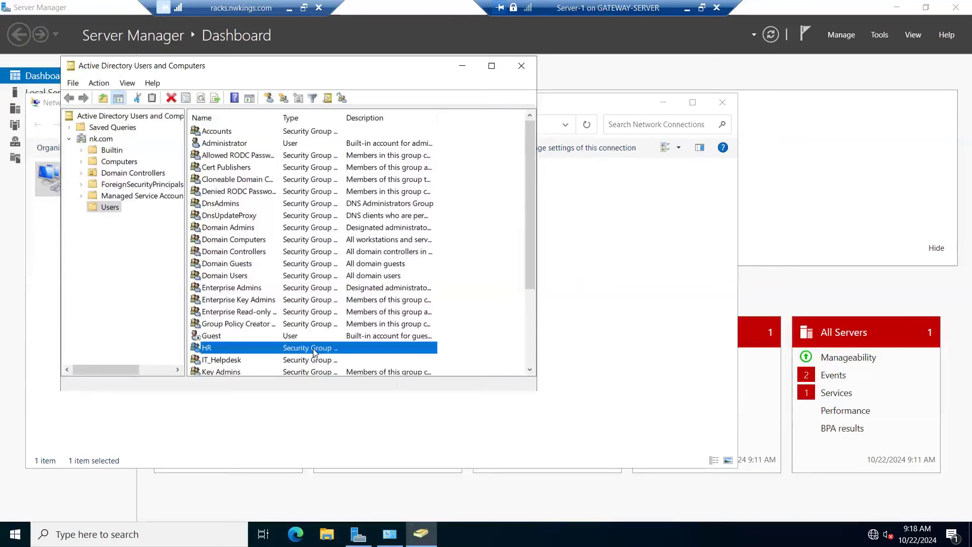
{"action": "scroll", "coordinate": [314, 353], "scroll_direction": "down", "scroll_amount": 3}
{"action": "left_click", "coordinate": [223, 363]}
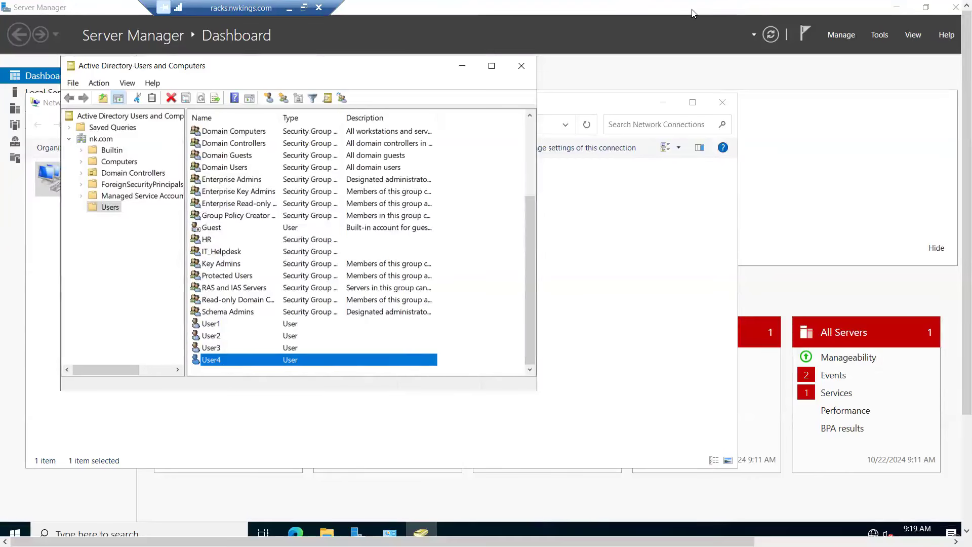
Step: Minimize the Server-1 console and bring up the available actions for the Server-1 virtual machine in Hyper-V Manager
{"action": "left_click", "coordinate": [689, 10]}
{"action": "left_click", "coordinate": [202, 122]}
{"action": "right_click", "coordinate": [203, 123]}
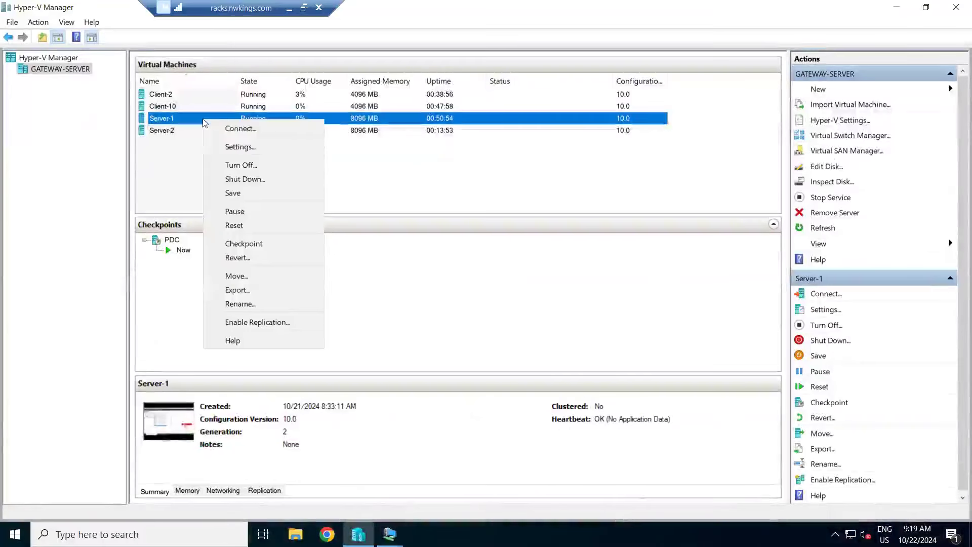